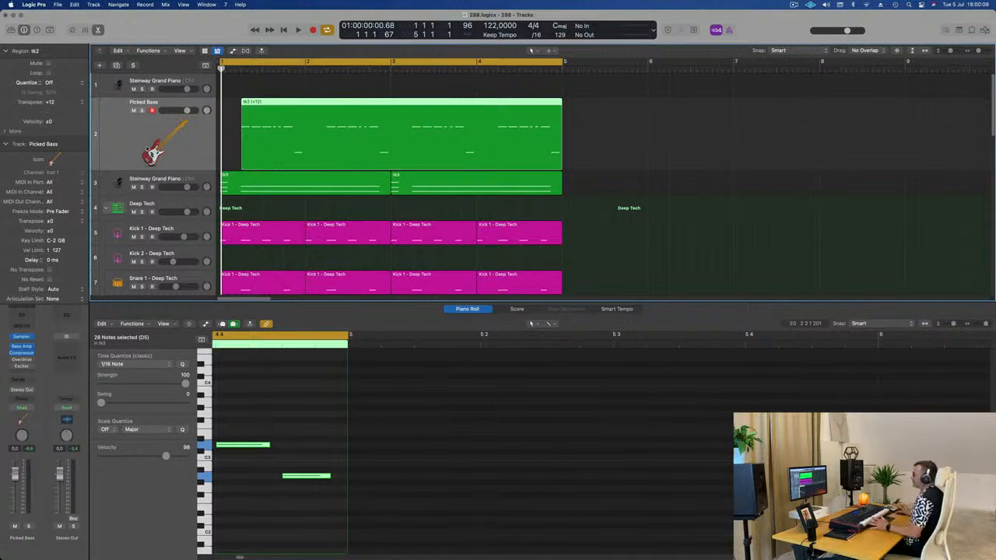
- Play the four-bar loop in short passes to hear the picked bass part with the drums and piano
scroll(140, 147, "right", 1)
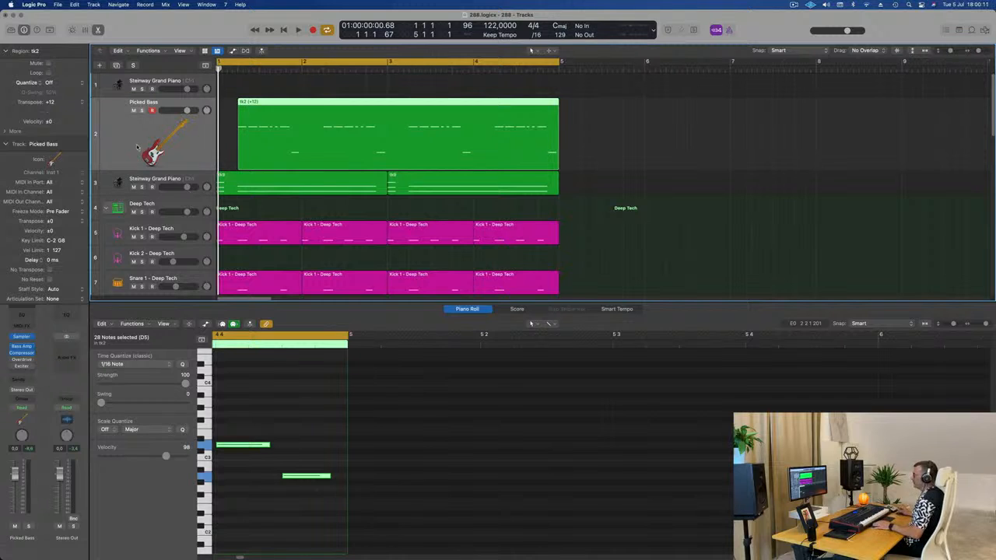
key("space")
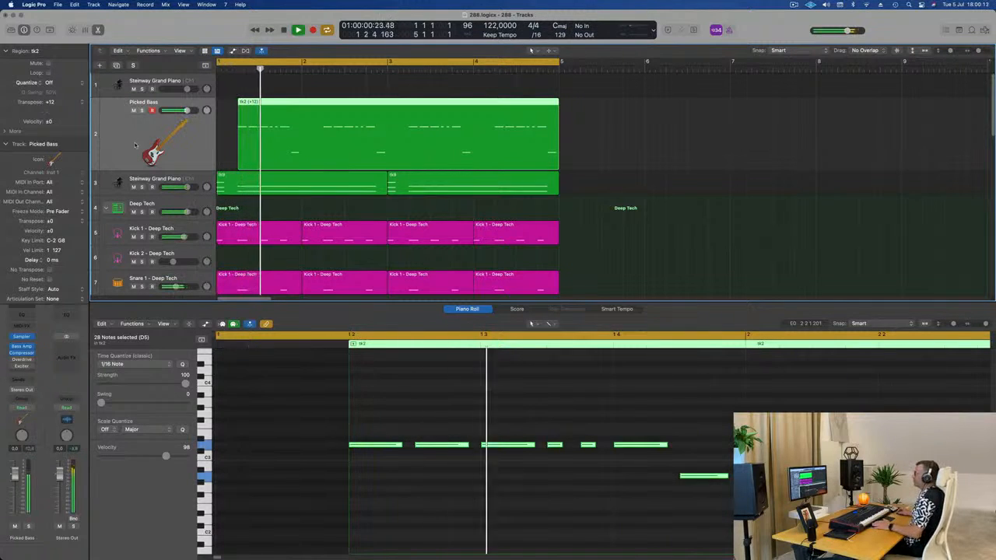
key("space")
key("space")
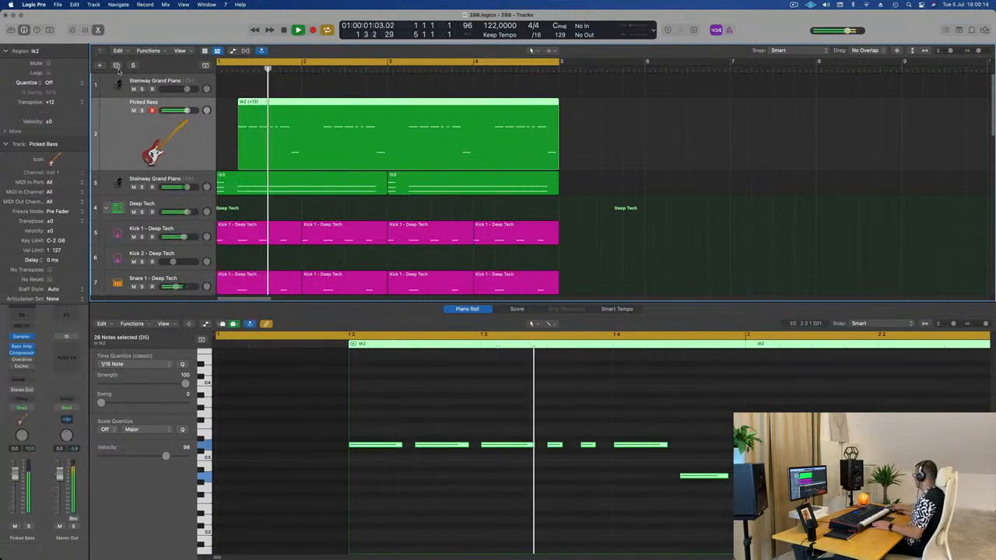
key("space")
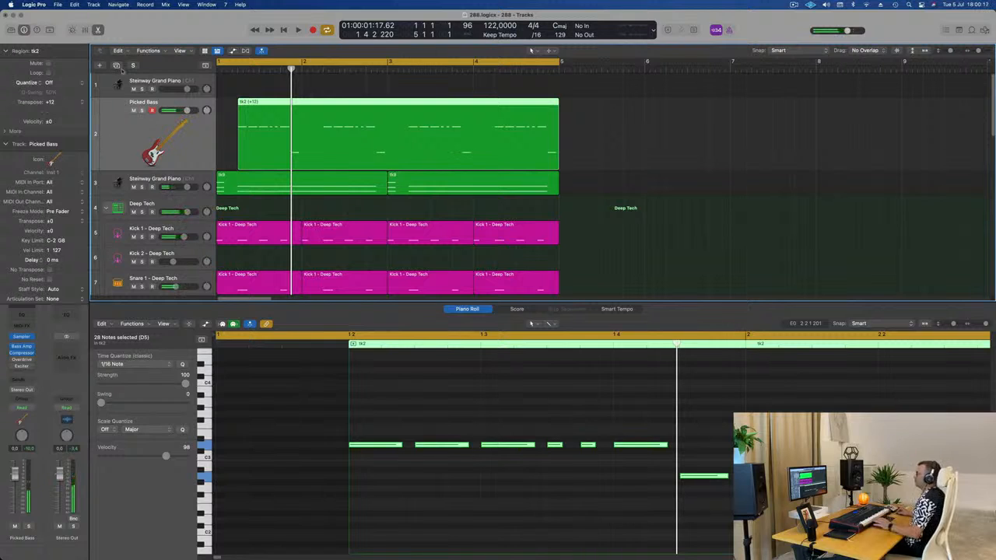
- Duplicate the Picked Bass track with a copy of its region and load Alchemy as the new track's instrument
left_click(116, 65)
left_click_drag(331, 98, 335, 190)
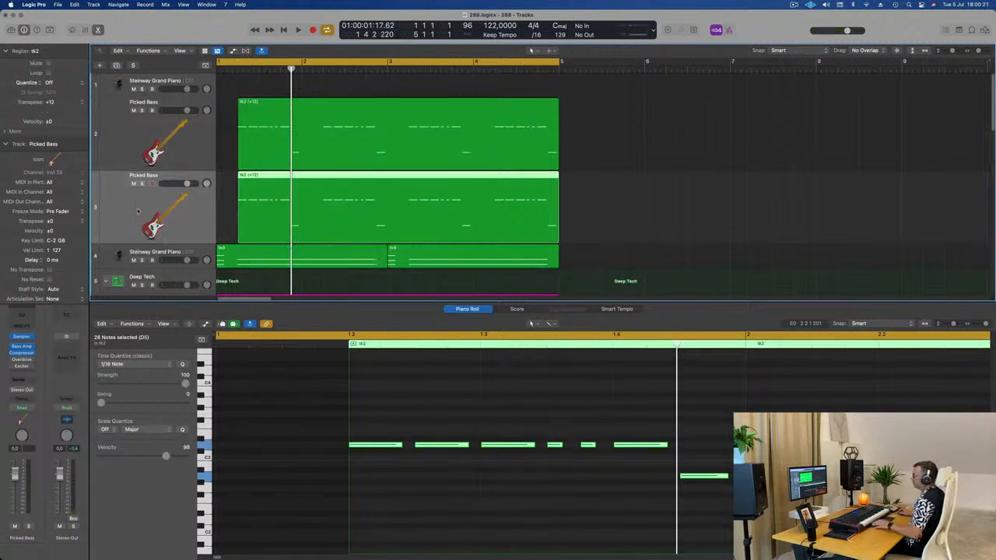
left_click(31, 345)
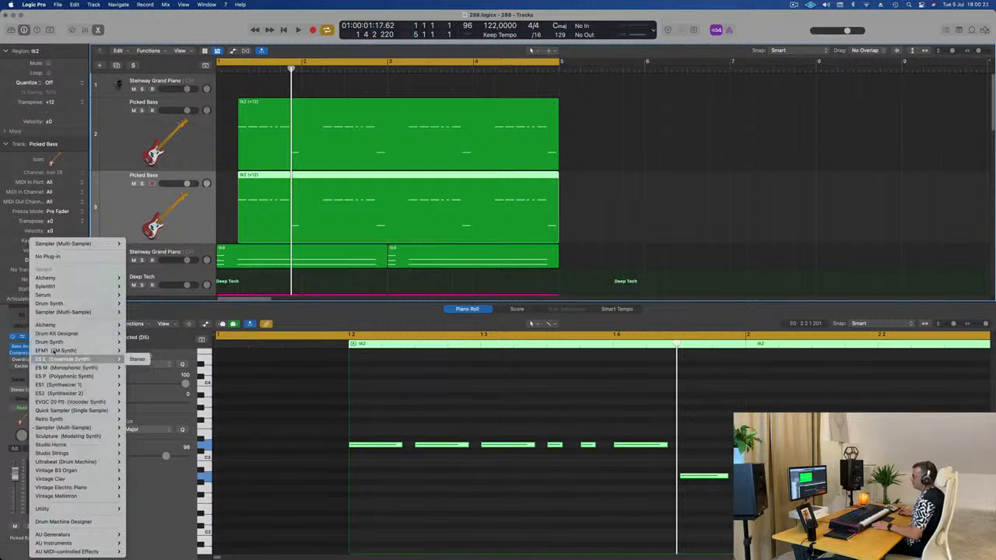
mouse_move(60, 287)
left_click(137, 278)
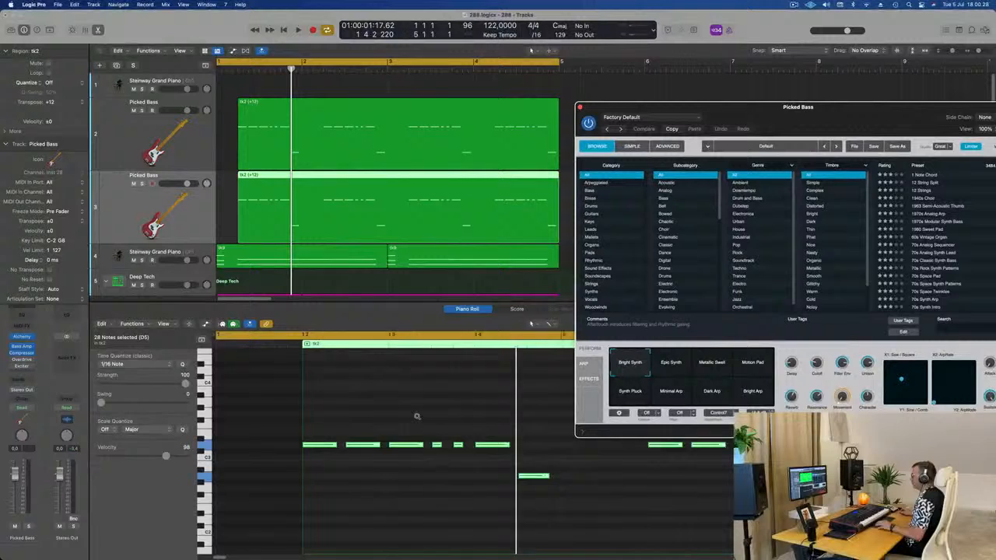
- Delete every note in the copied bass region except the first one
left_click(416, 417, "ctrl+alt")
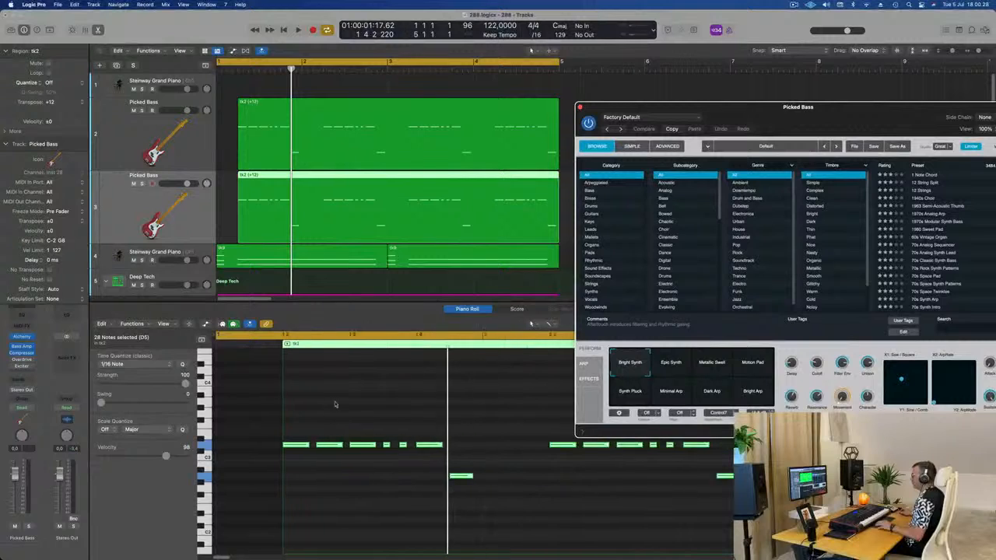
left_click_drag(238, 431, 464, 481)
key("Delete")
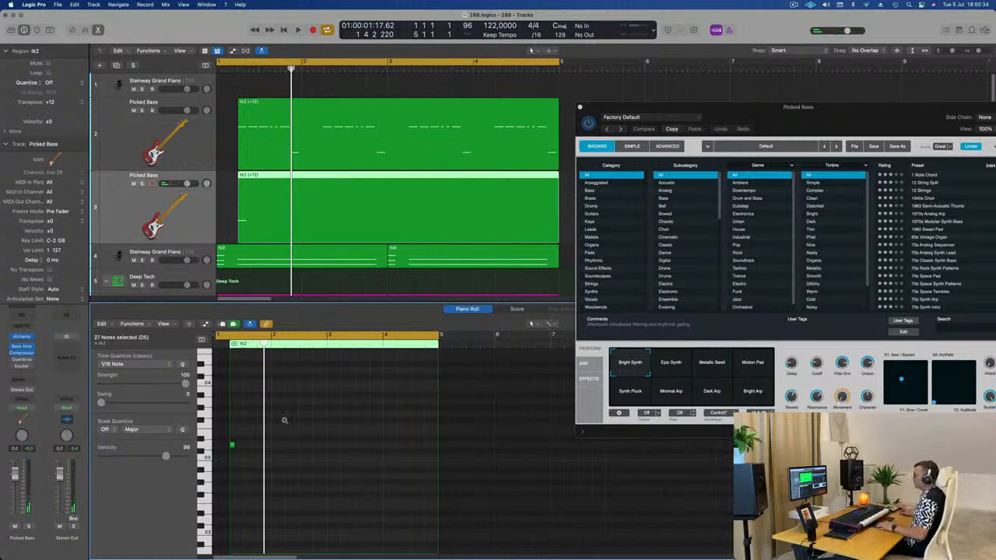
- Lengthen the remaining D3 note so it extends almost to bar 2
left_click(264, 452, "ctrl+alt")
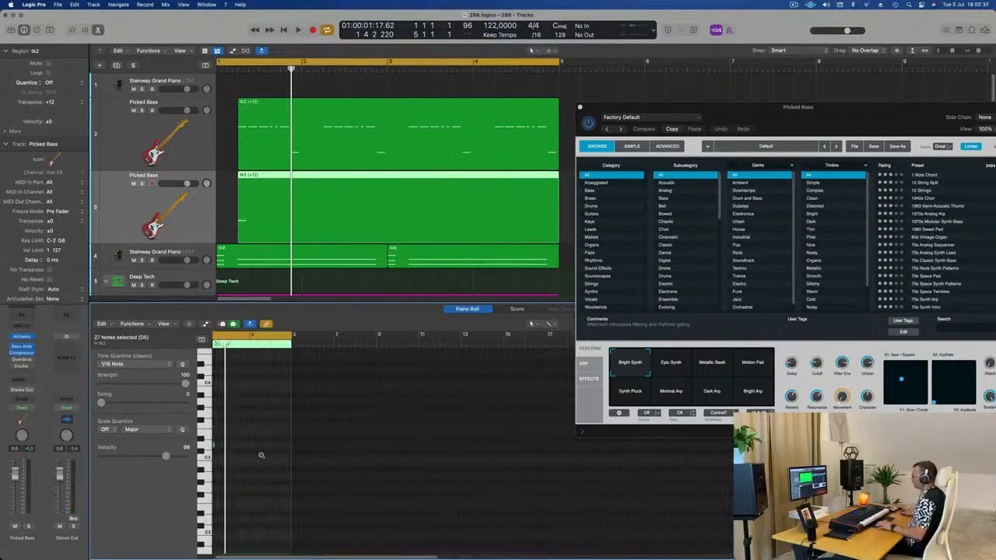
left_click(261, 456, "ctrl+alt")
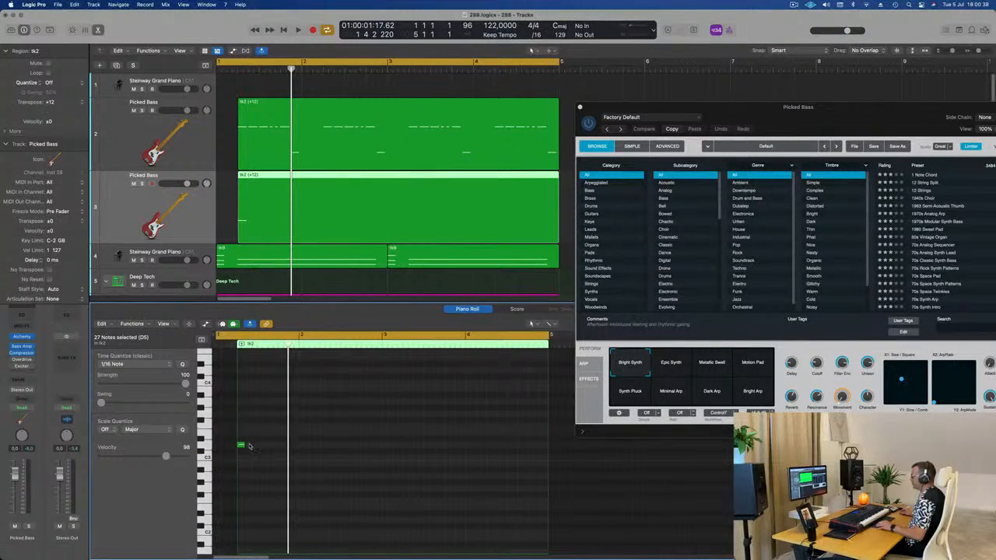
left_click(242, 446)
left_click_drag(248, 447, 298, 443)
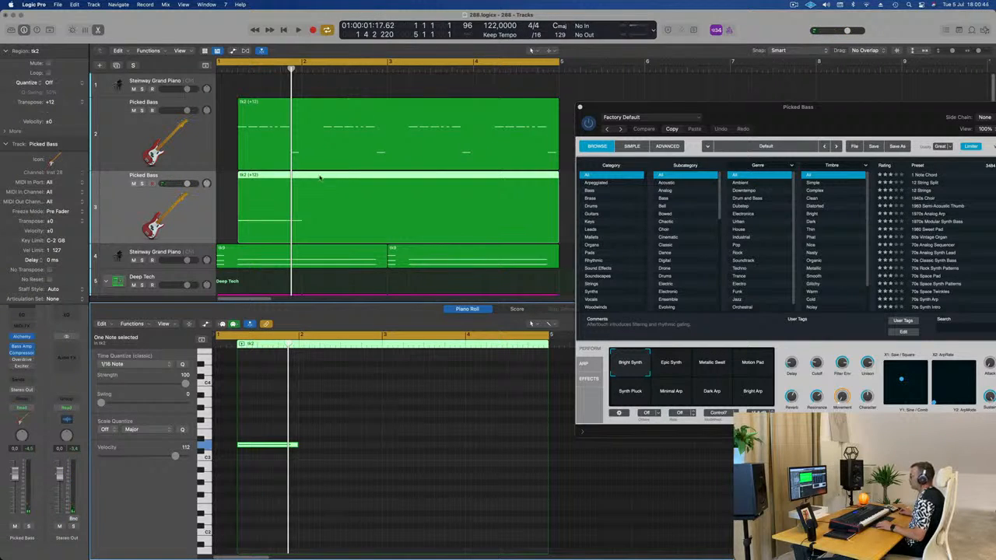
- Move the copied bass region to start at bar 1 and extend its end to bar 5
left_click_drag(320, 178, 304, 180)
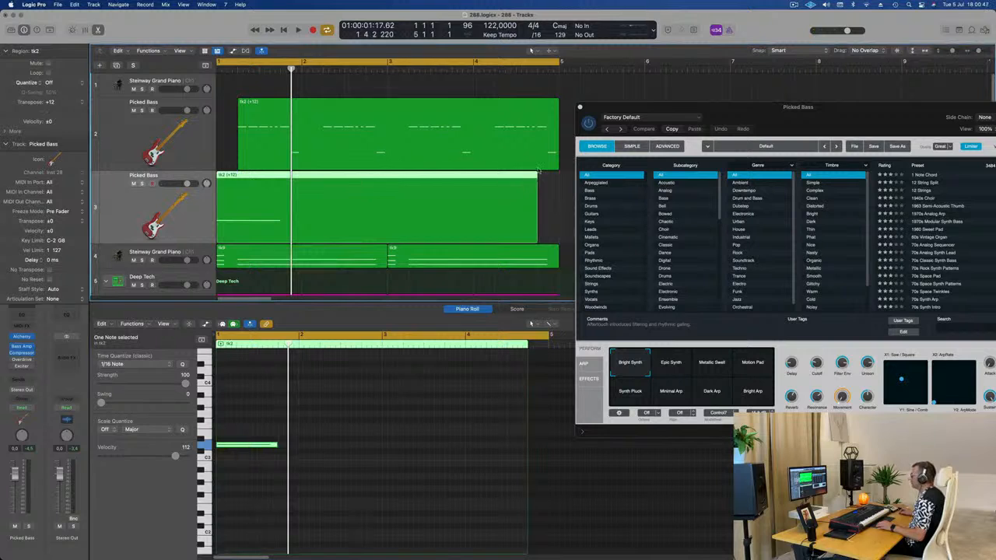
left_click_drag(540, 177, 558, 234)
left_click(538, 234)
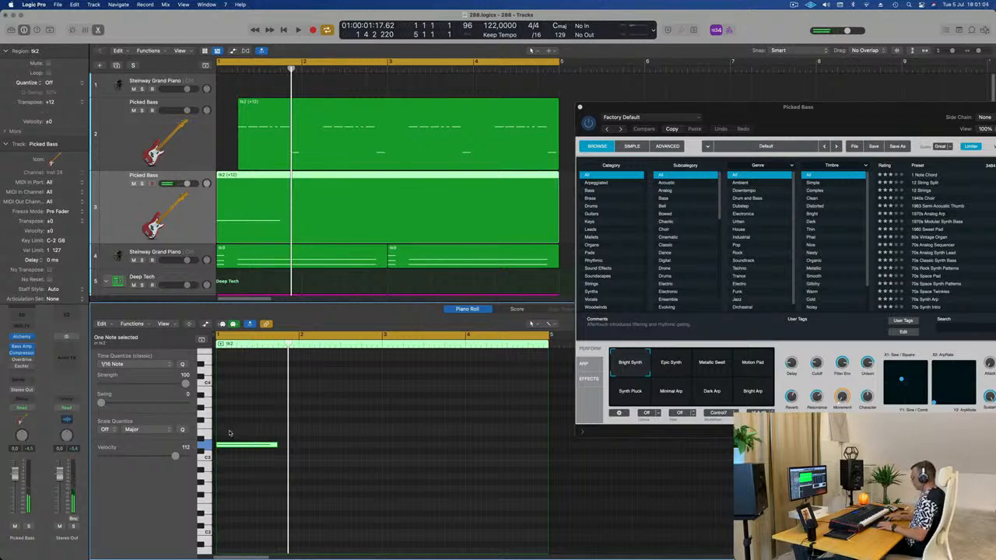
- Transpose the long note down by octaves to D1 and play it back with the loop
key("alt+shift+Down")
scroll(233, 435, "down", 6)
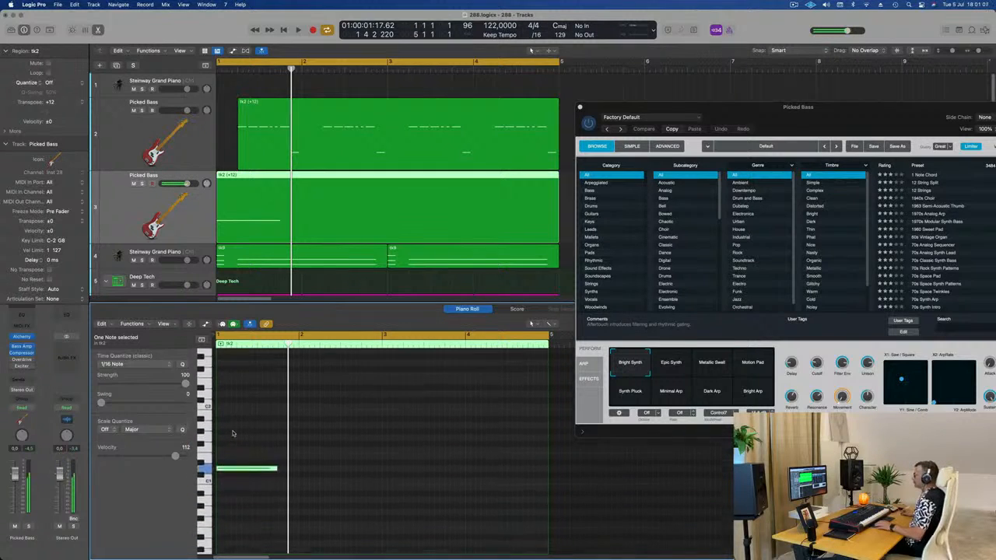
key("space")
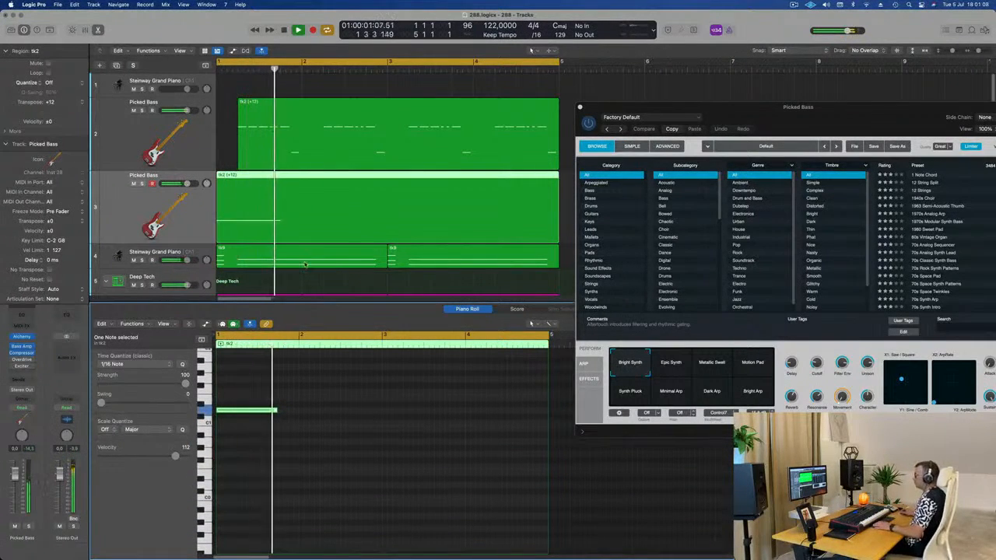
key("space")
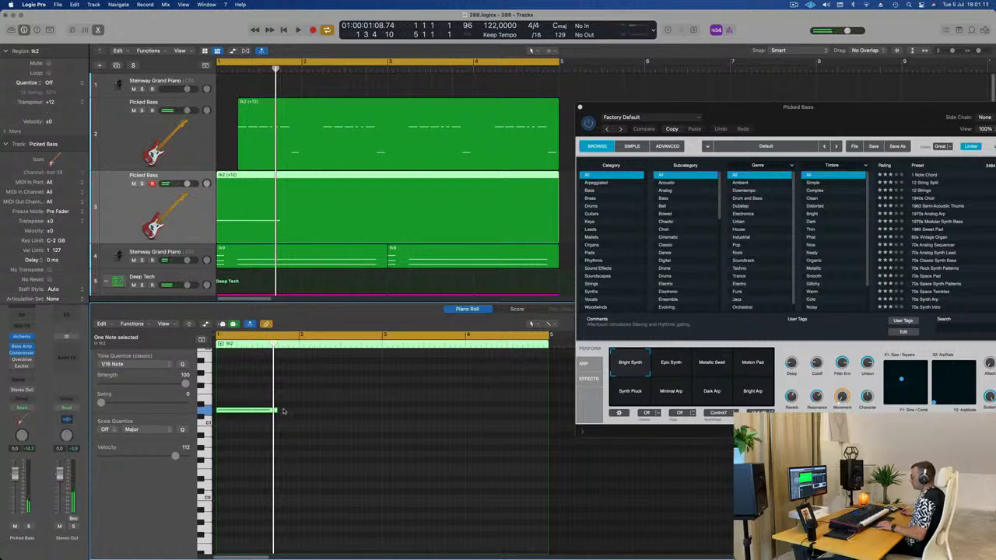
- Repeat the long D1 note at the start of bars 2, 3 and 4 and play the loop
left_click_drag(241, 412, 326, 417)
left_click_drag(399, 400, 415, 416)
key("space")
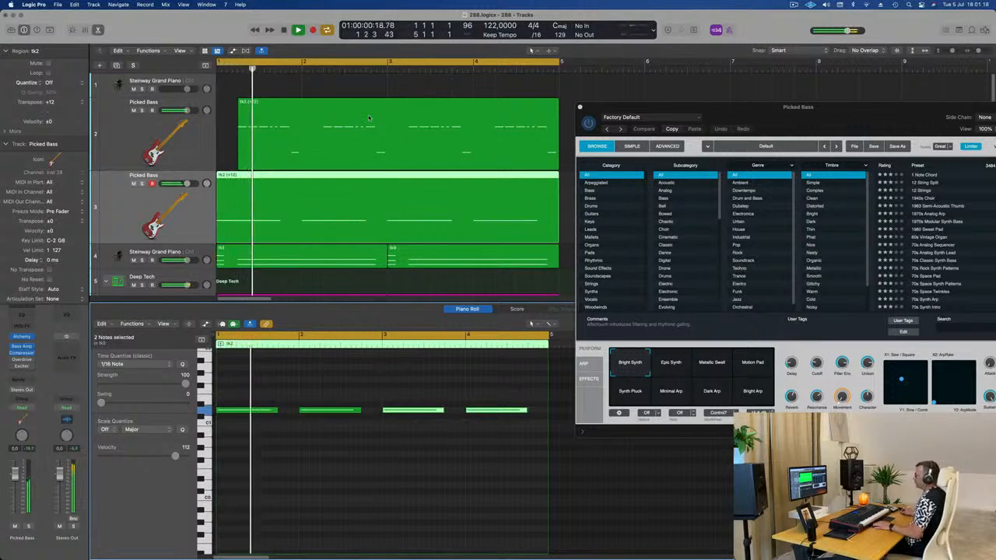
key("space")
key("space")
- Lower the Alchemy bass track's volume to about -5.5 dB, checking the balance during playback
left_click(14, 477)
key("space")
key("space")
key("space")
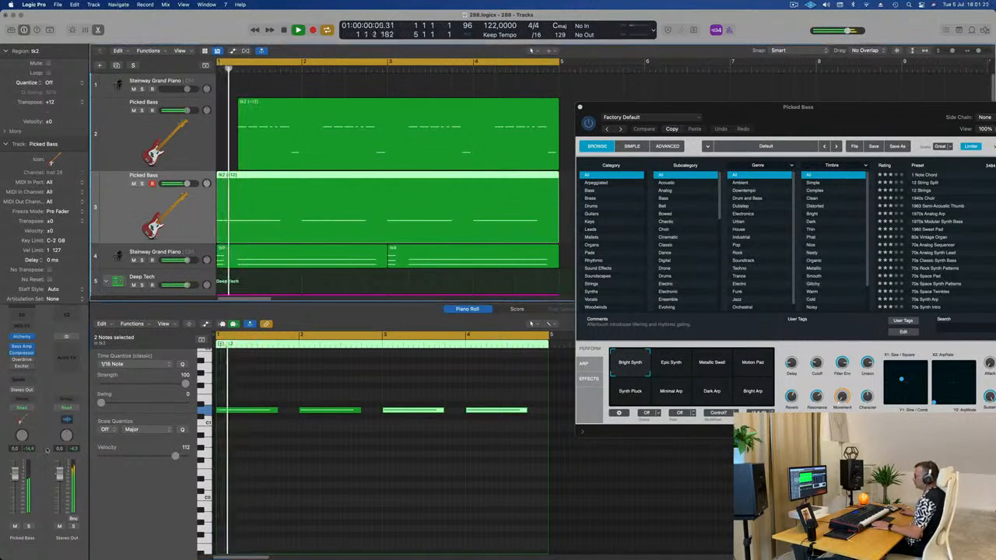
key("space")
key("space")
key("space")
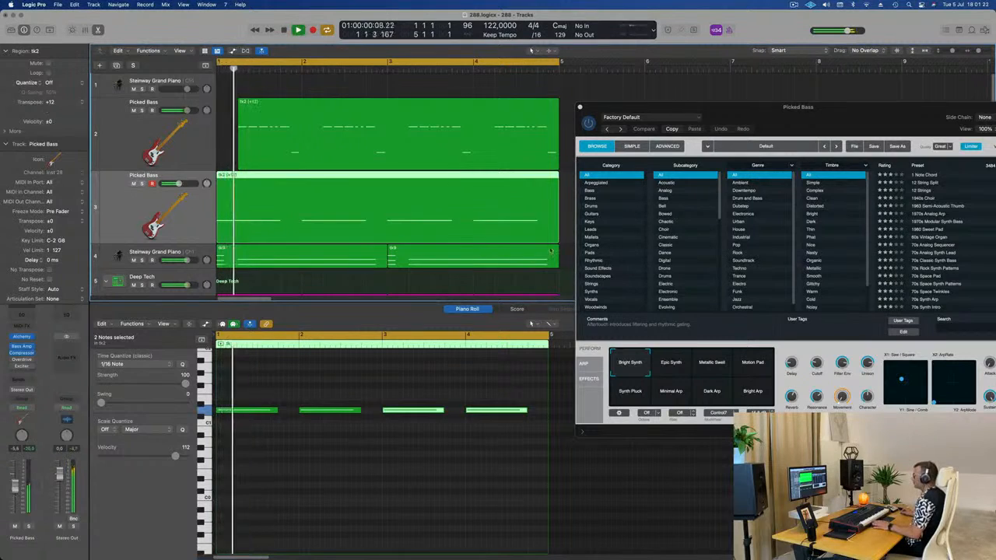
- Mute the original Picked Bass track and play the loop to hear the Alchemy layer without it
left_click_drag(817, 121, 600, 179)
key("space")
key("space")
key("space")
left_click(133, 110)
key("space")
key("space")
key("space")
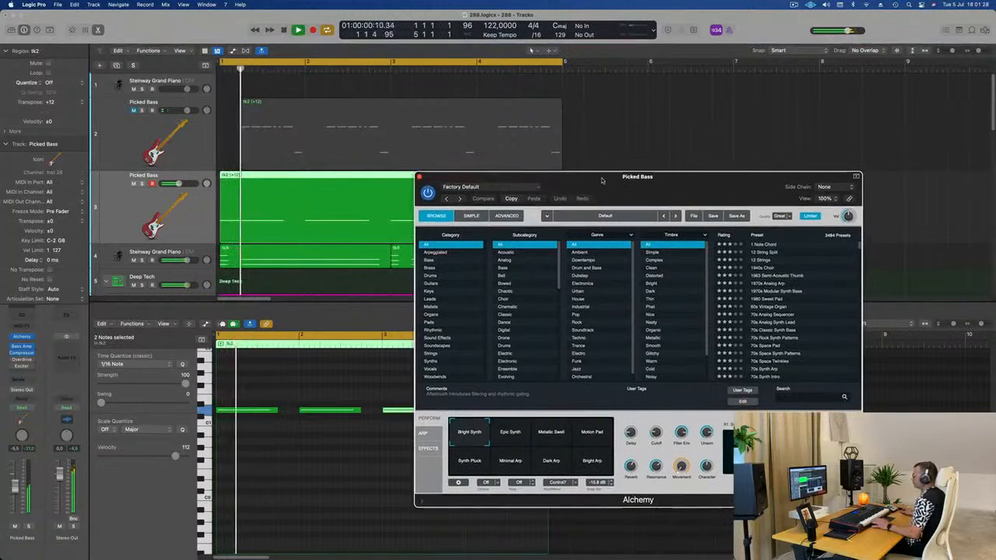
key("space")
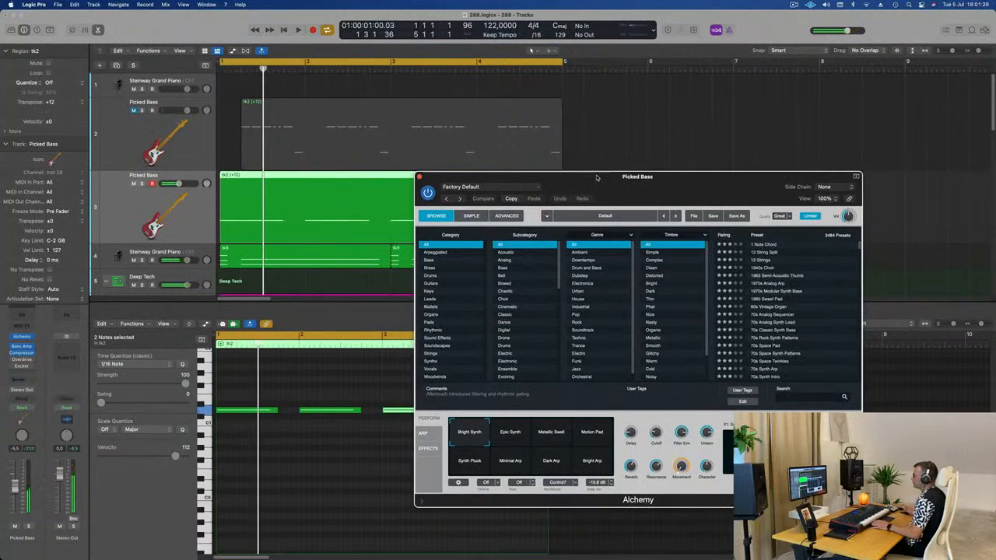
- Load the Prophetic Brass preset from Alchemy's Brass category and play it in the loop
left_click(431, 267)
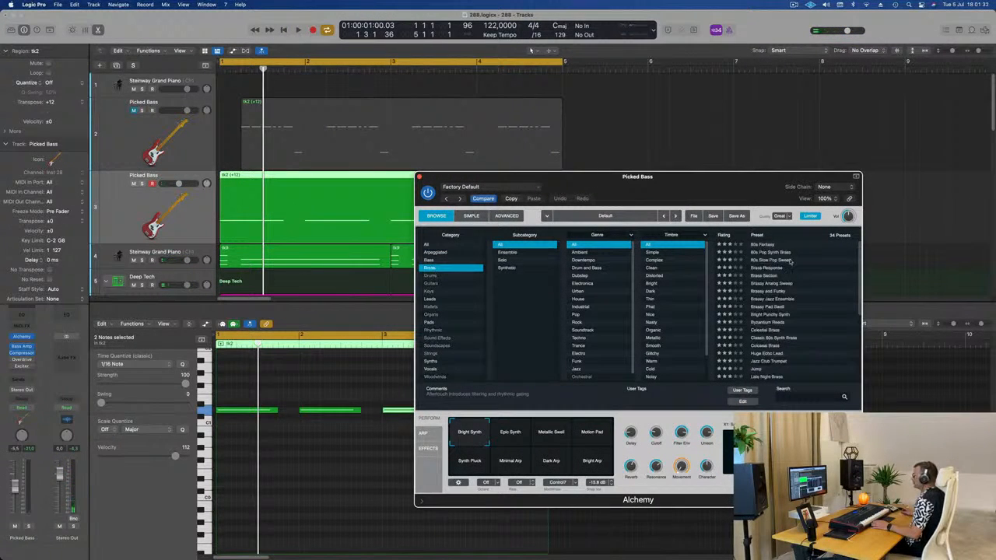
scroll(783, 306, "down", 5)
left_click(762, 298)
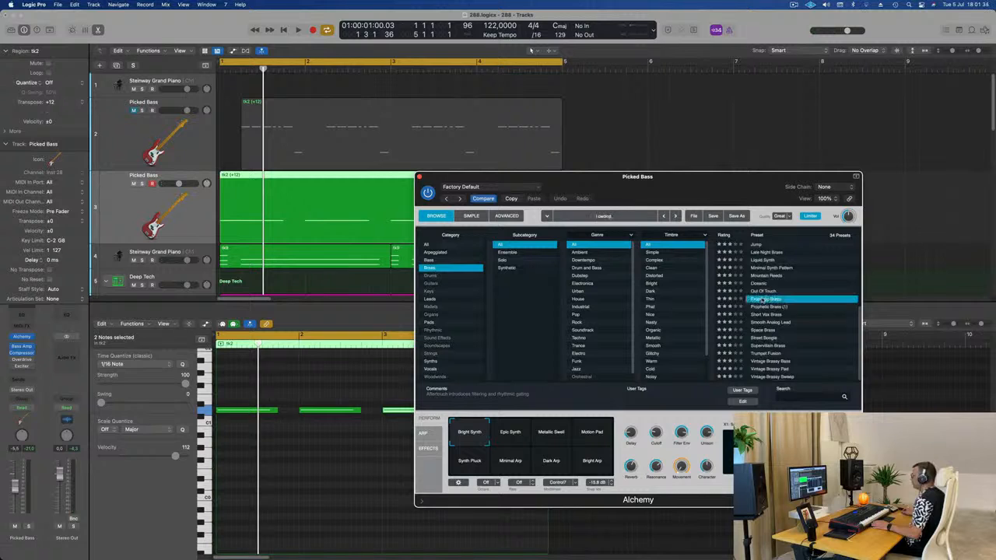
key("space")
left_click_drag(674, 194, 701, 190)
key("space")
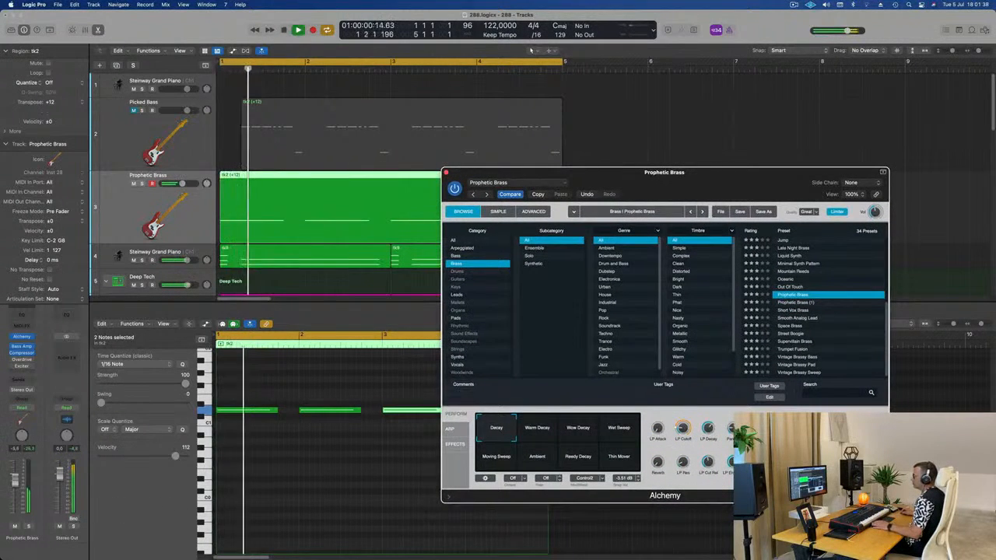
- Replay the loop to judge the Prophetic Brass sound, moving the synth window clear of the regions
left_click(432, 215)
key("Return")
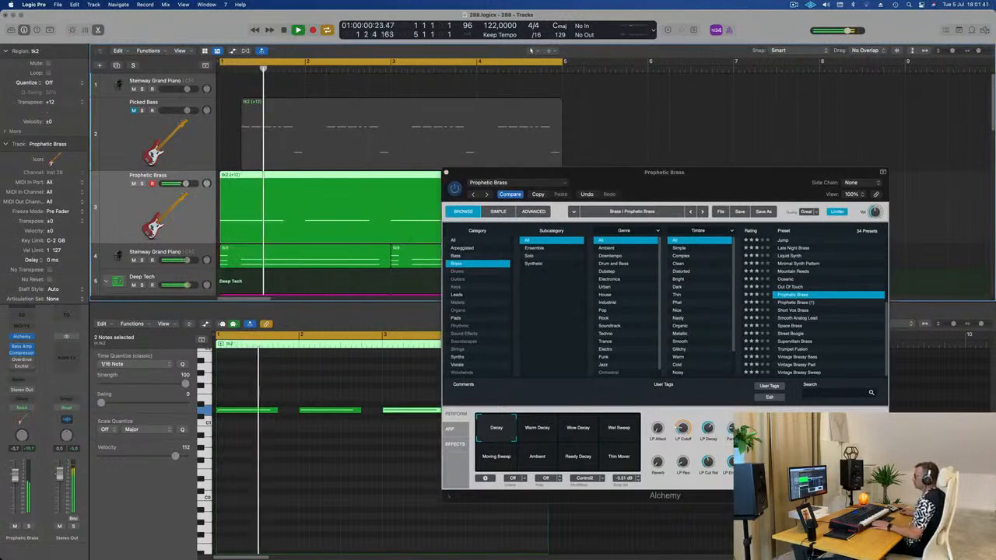
left_click_drag(687, 177, 845, 169)
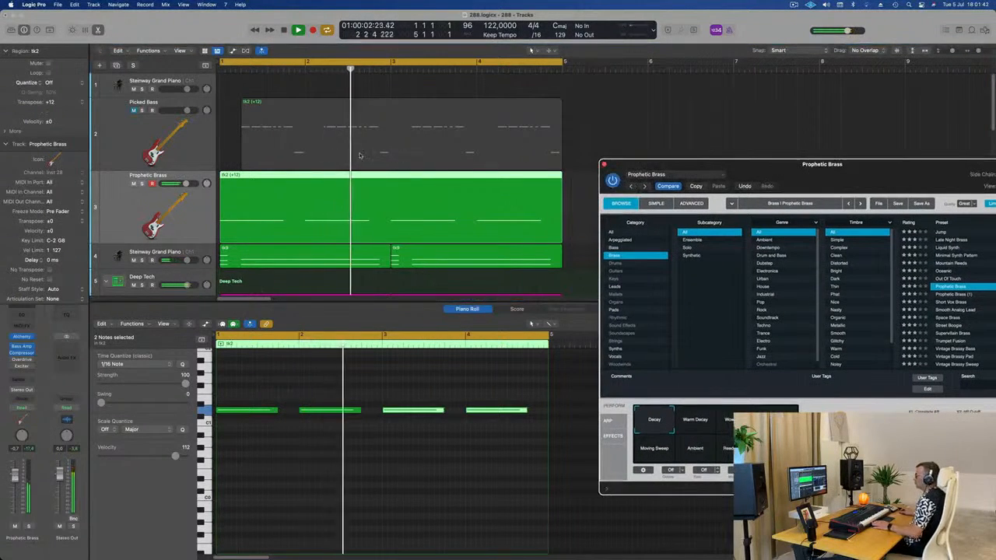
key("space")
- Duplicate the muted Picked Bass track with a copy of its region and extend the copy's start to bar 1
left_click(187, 148)
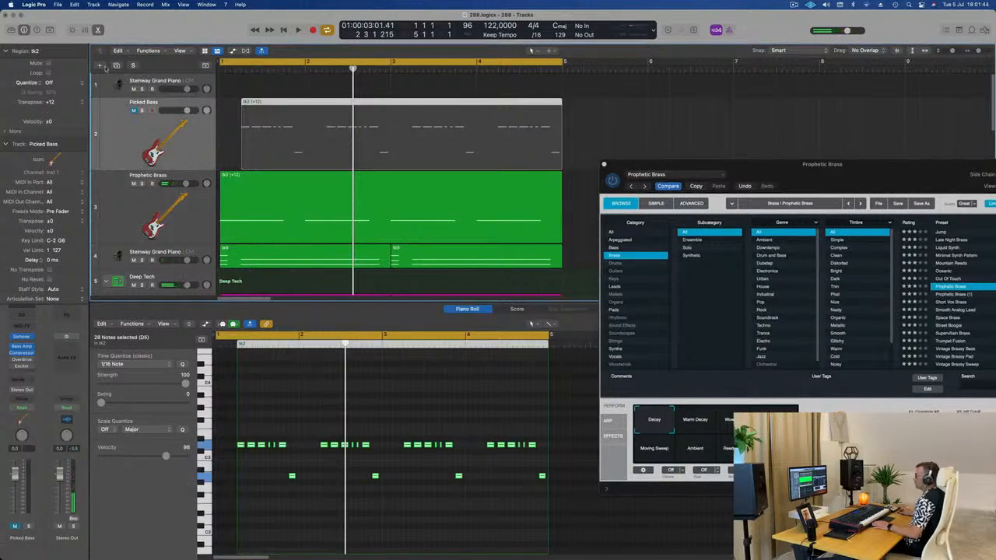
key("super+d")
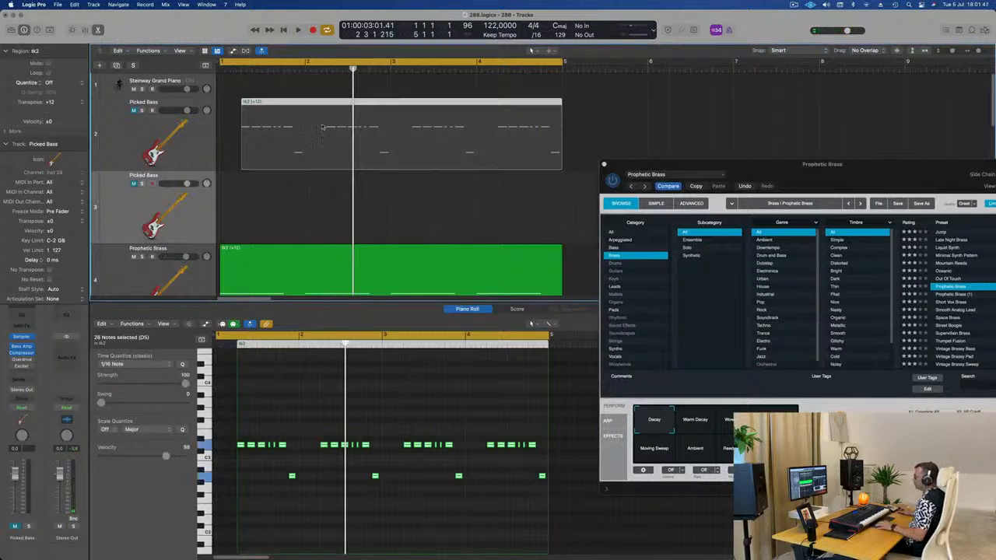
left_click_drag(316, 138, 316, 215)
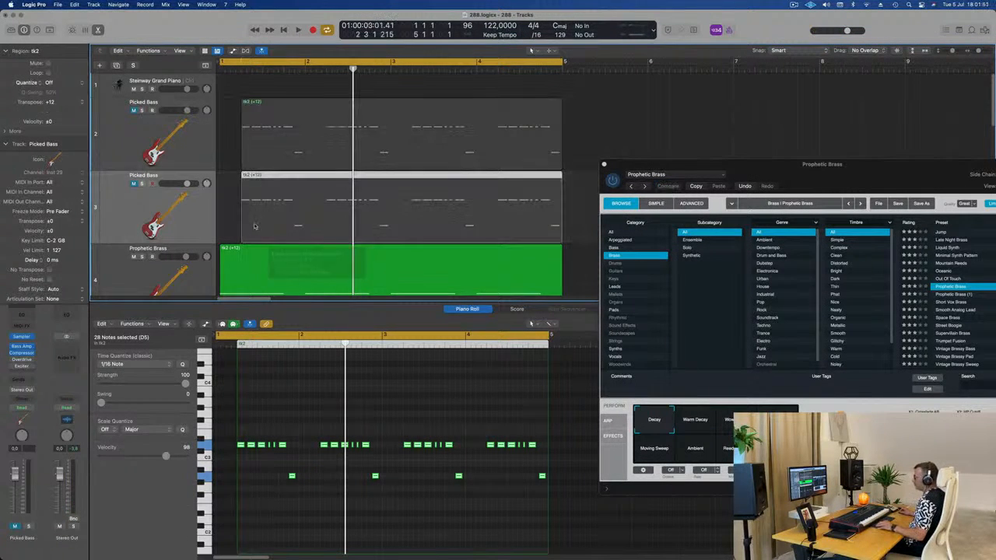
left_click_drag(243, 233, 197, 232)
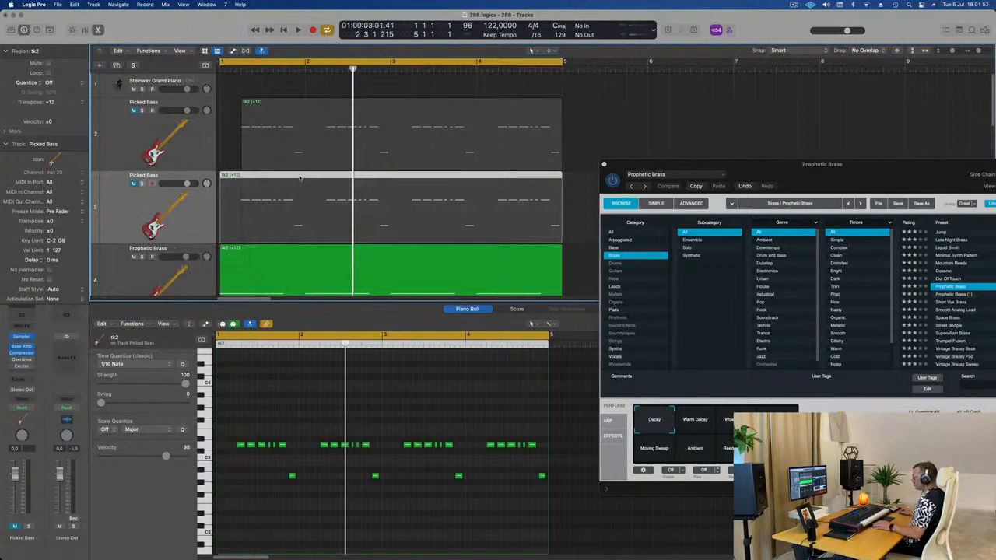
- Delete all the upper D3 notes from the new bass region, keeping only the low A2 notes
left_click_drag(237, 425, 559, 451)
key("Delete")
key("super+Right")
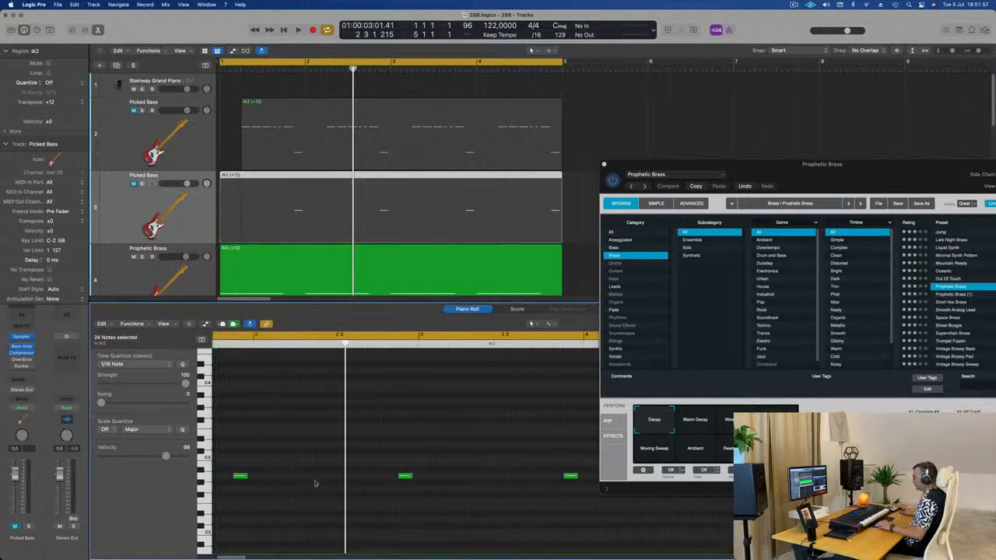
- Reduce the A2 notes to one lasting about the final beat of bar 1 and repeat it in bars 2, 3 and 4
scroll(292, 477, "left", 3)
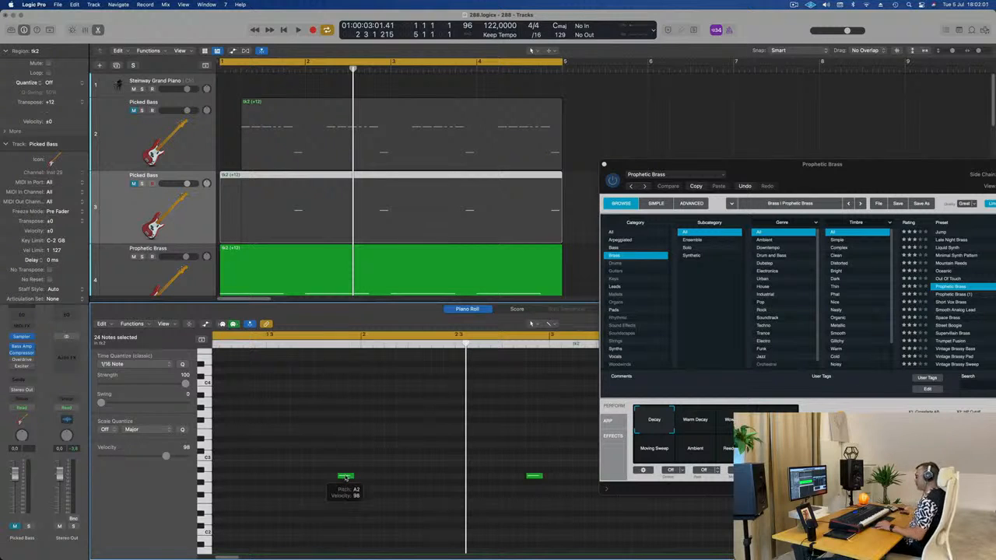
left_click_drag(345, 477, 605, 490)
scroll(374, 478, "down", 2)
scroll(373, 477, "down", 3)
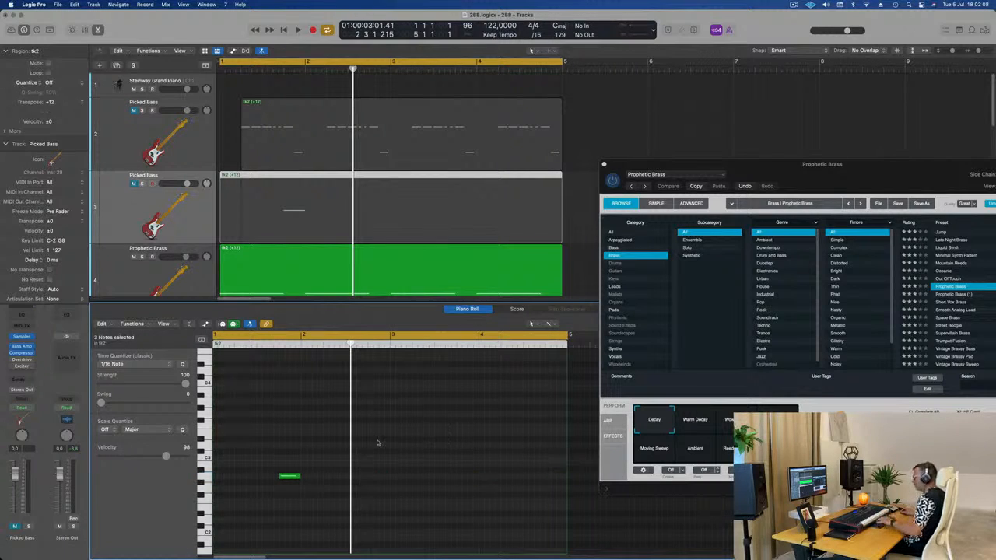
left_click_drag(291, 478, 467, 479)
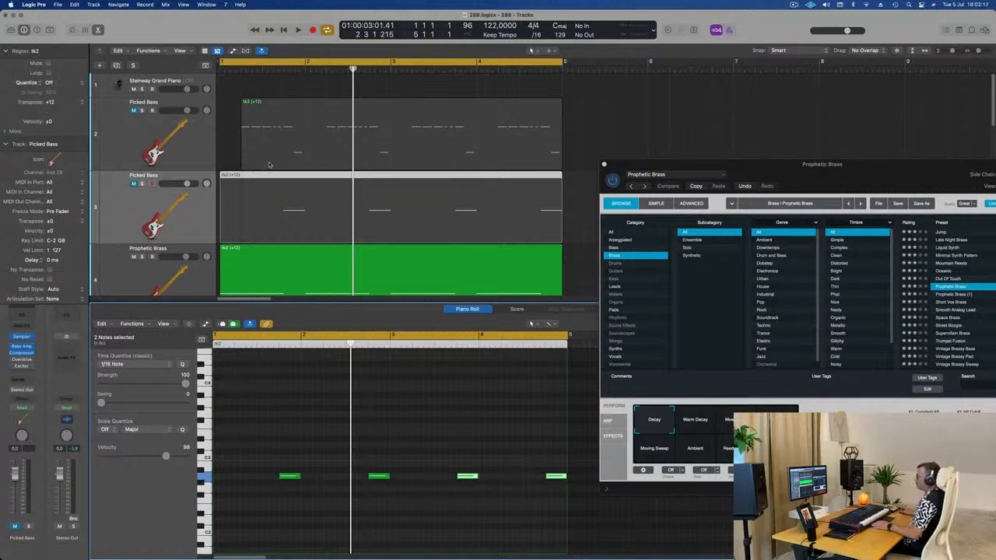
- Play the loop to check how the shortened A2 bass notes fit with the Prophetic Brass part
scroll(273, 161, "down", 2)
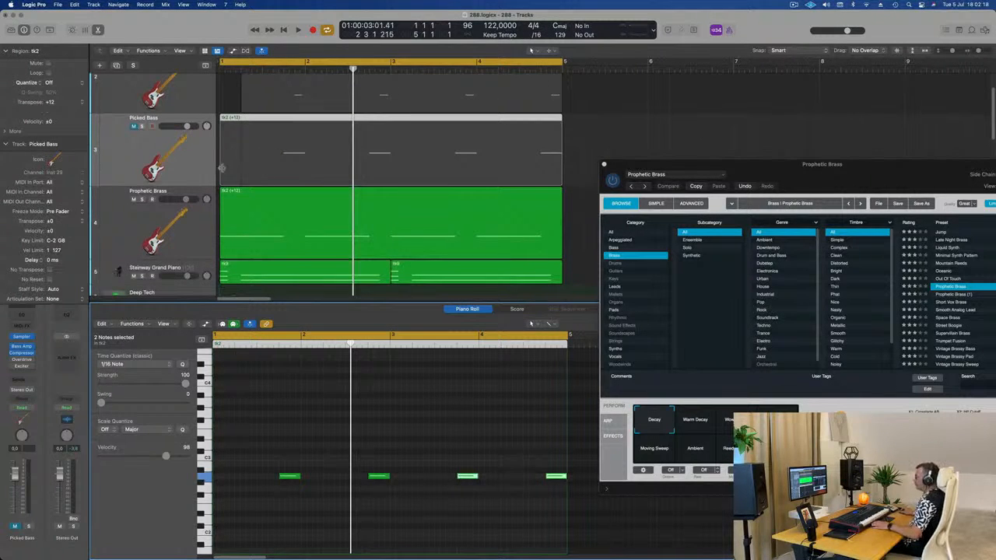
key("space")
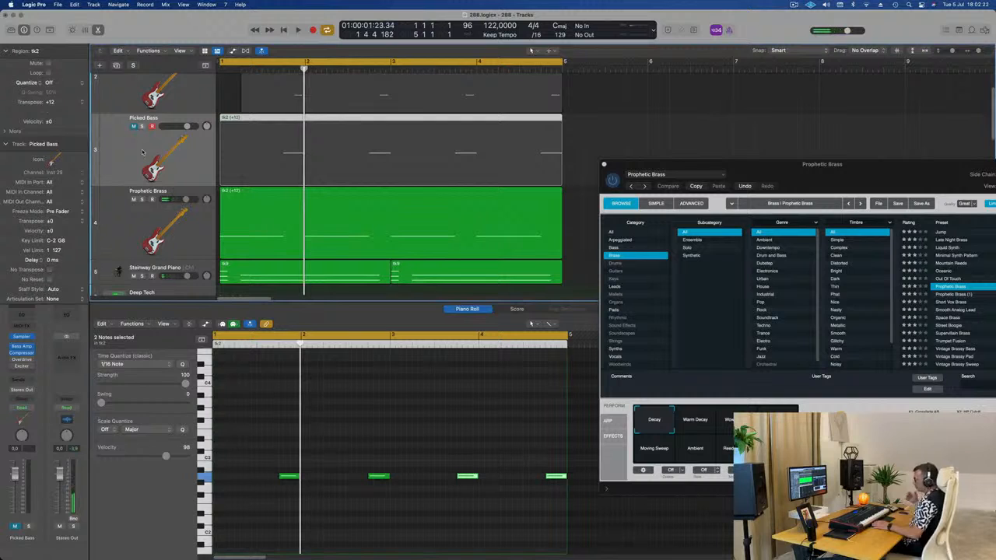
key("space")
key("space")
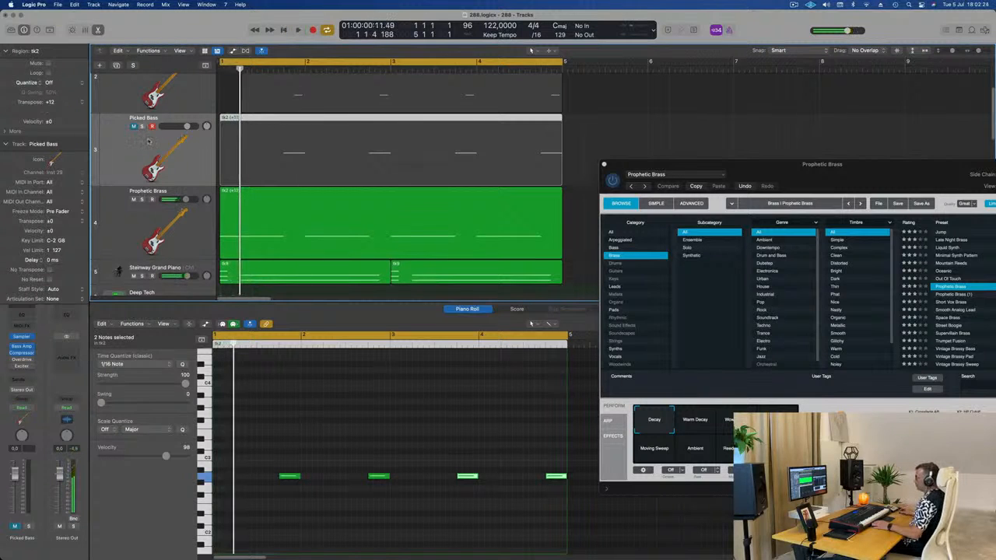
- Unmute the copied Picked Bass track and lower its volume to about -5 dB, replaying the loop to balance it
scroll(147, 145, "down", 1)
key("space")
left_click(15, 526)
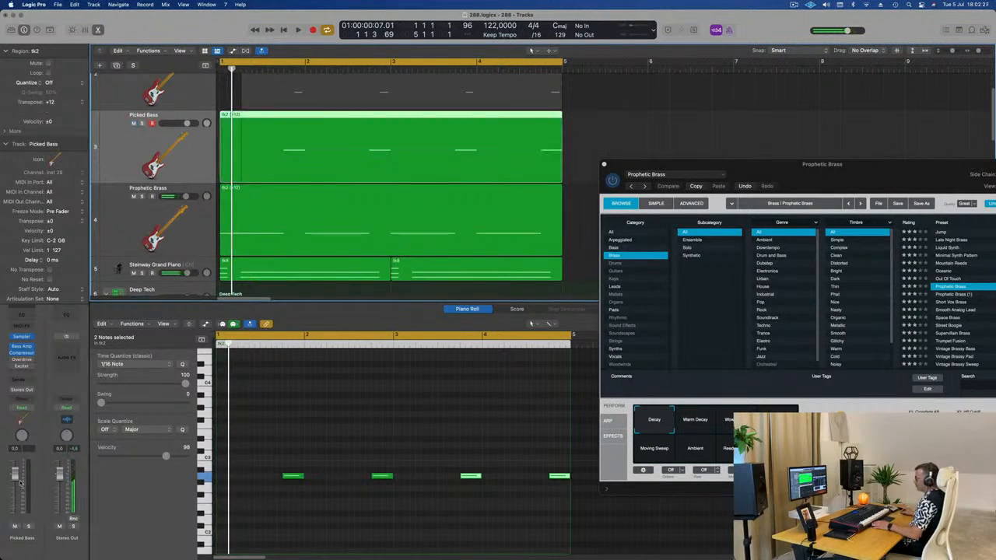
left_click_drag(15, 475, 15, 487)
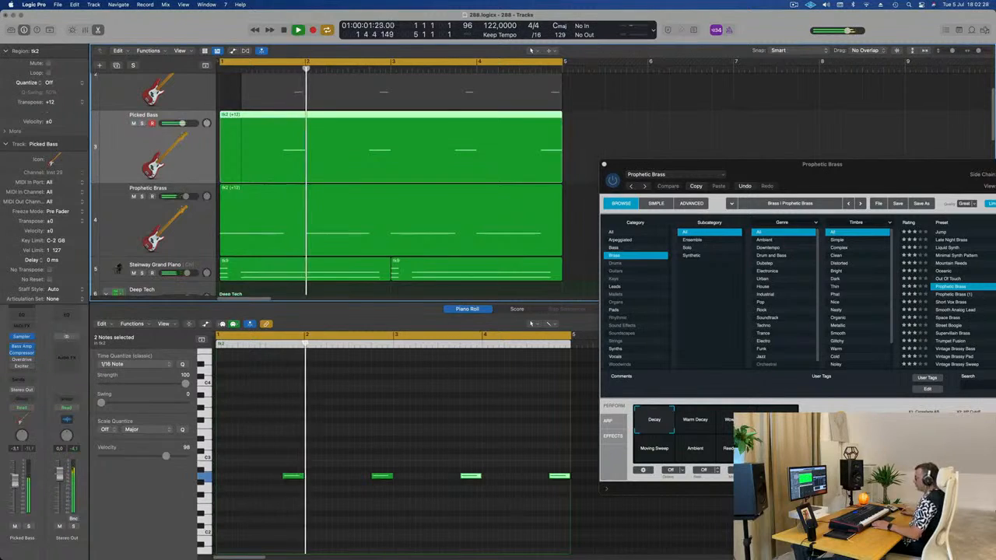
key("space")
key("space")
key("space")
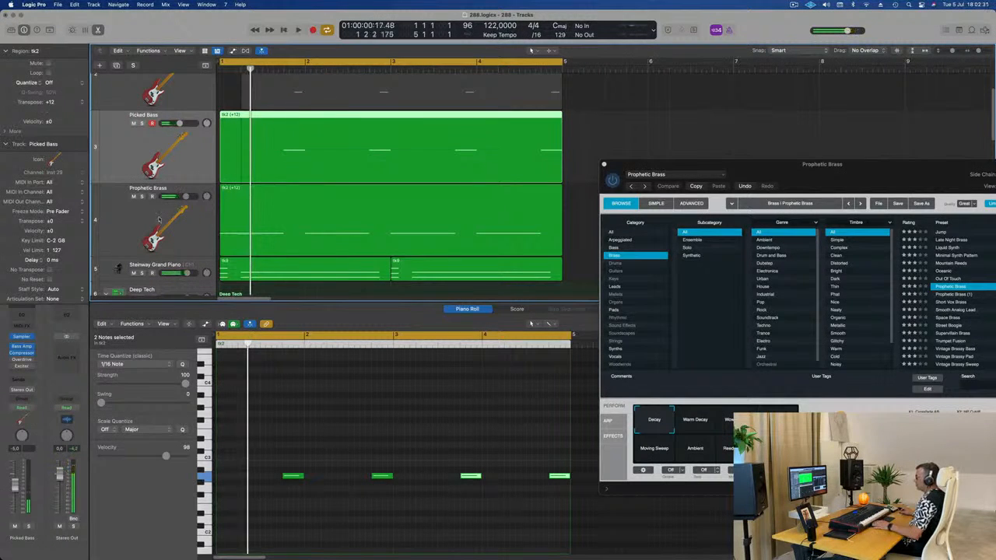
- Duplicate the Prophetic Brass track and move the short-note Picked Bass region onto the new track
left_click(151, 207)
key("space")
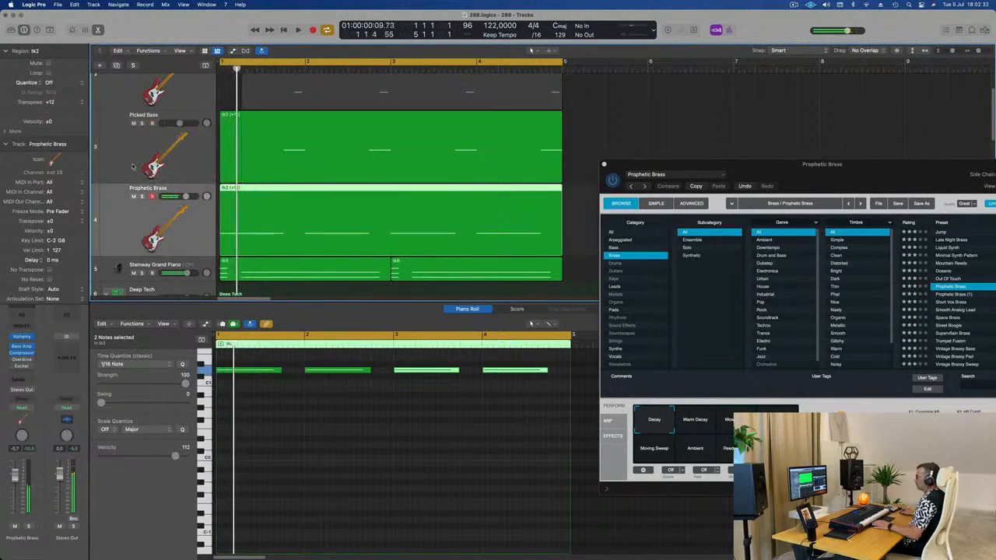
left_click(116, 65)
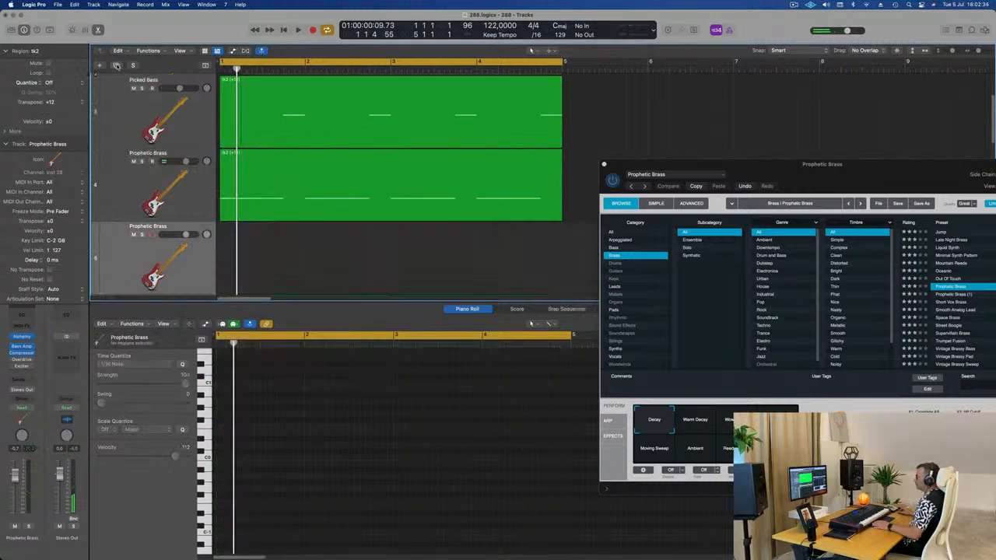
left_click_drag(285, 111, 269, 271)
key("space")
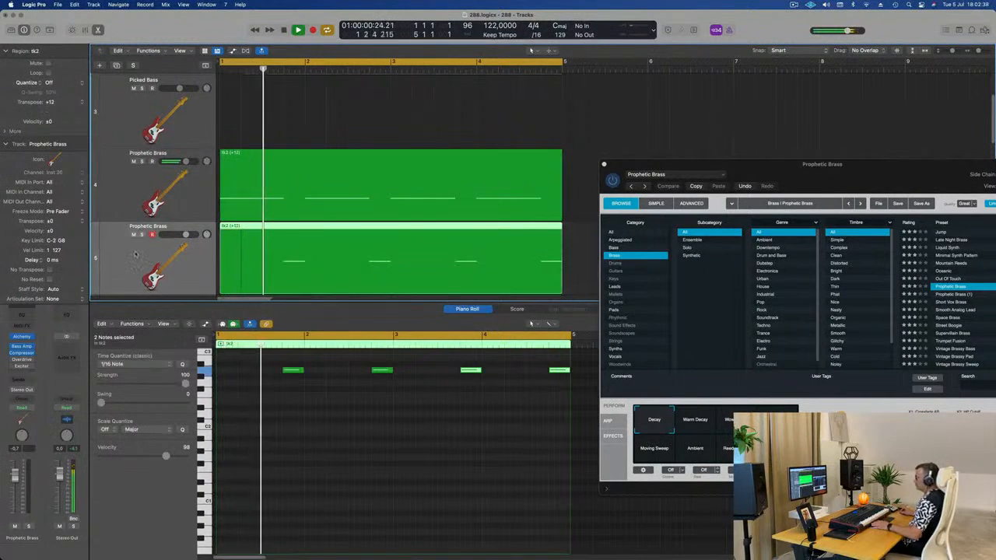
key("space")
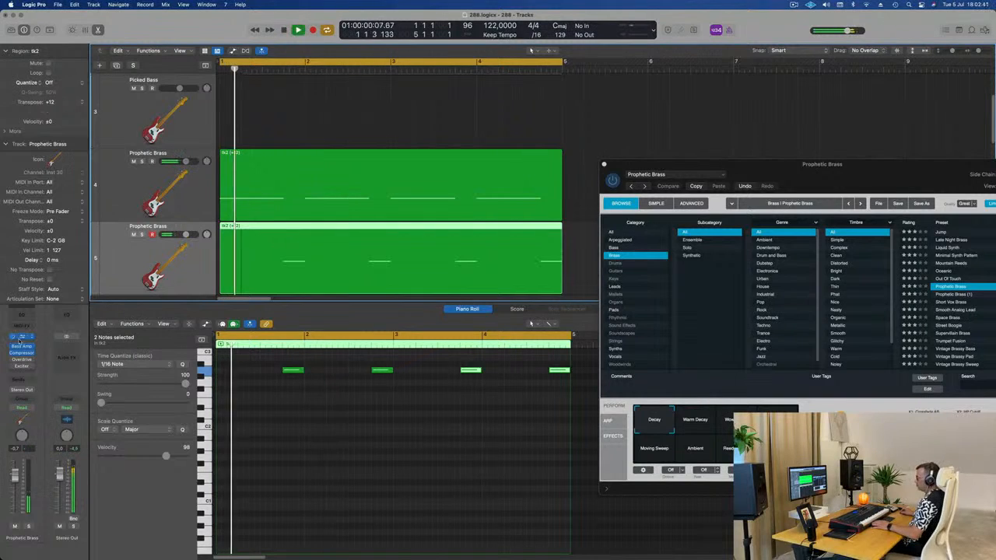
- Load the Alloy (1) preset from the Bass category into the new track's Alchemy synth
left_click(22, 337)
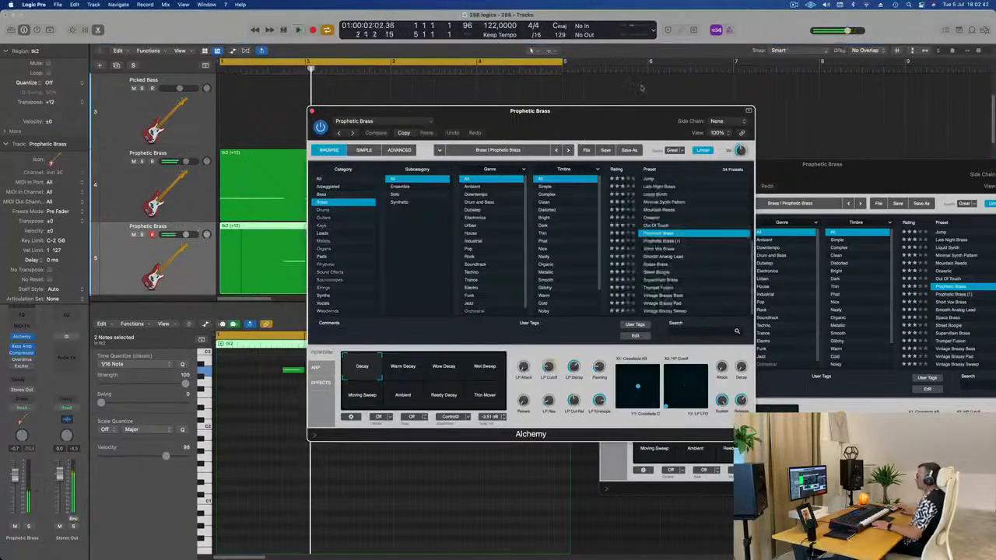
left_click_drag(608, 126, 536, 181)
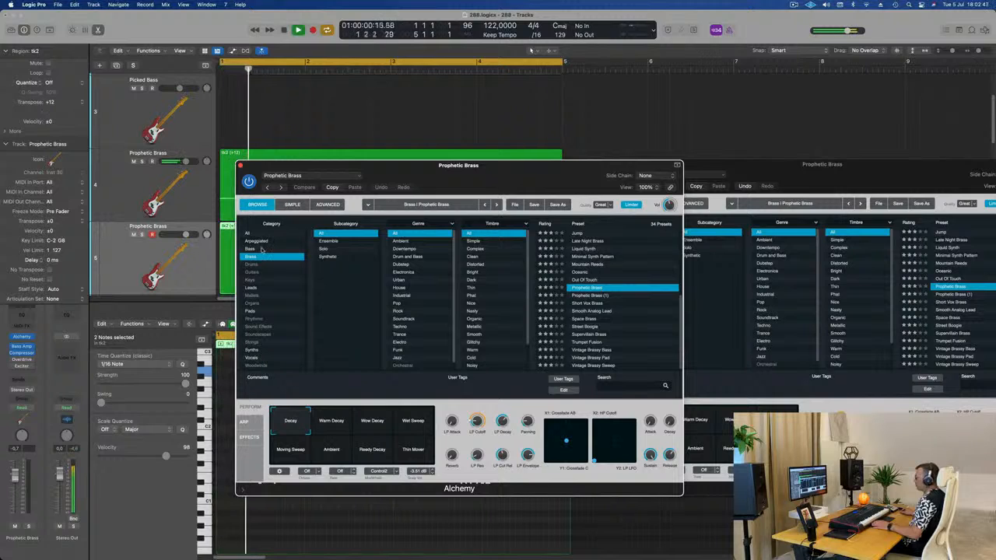
key("Up")
key("space")
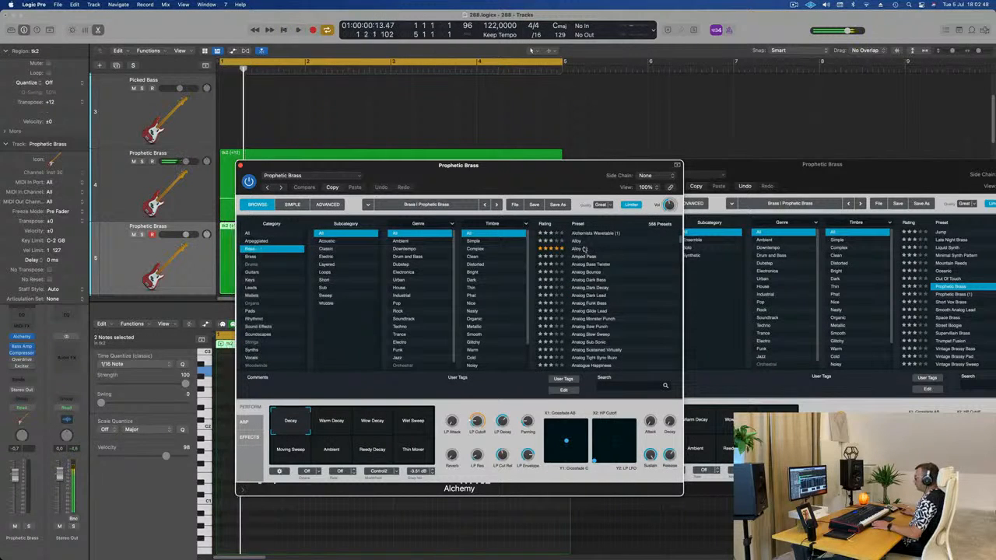
left_click(582, 249)
key("space")
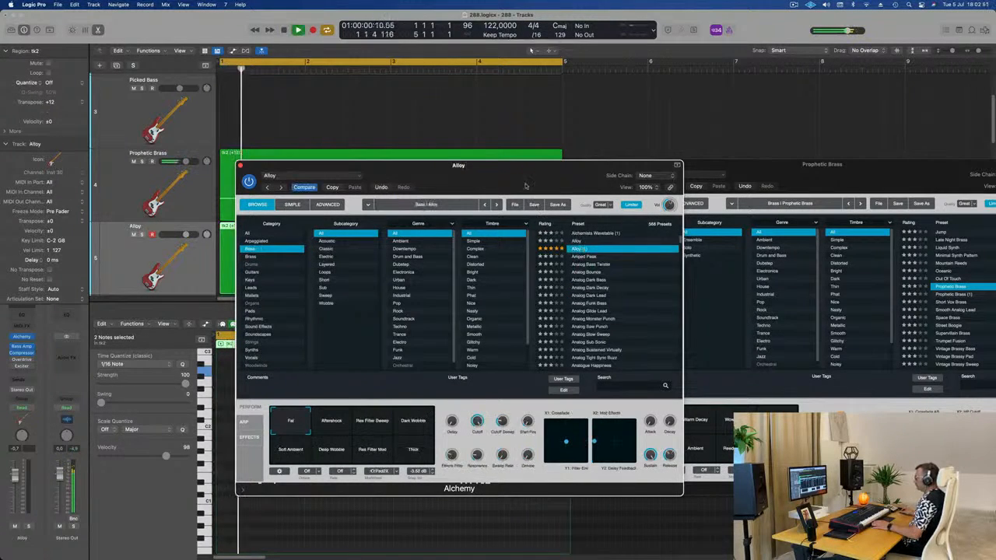
left_click_drag(554, 172, 674, 172)
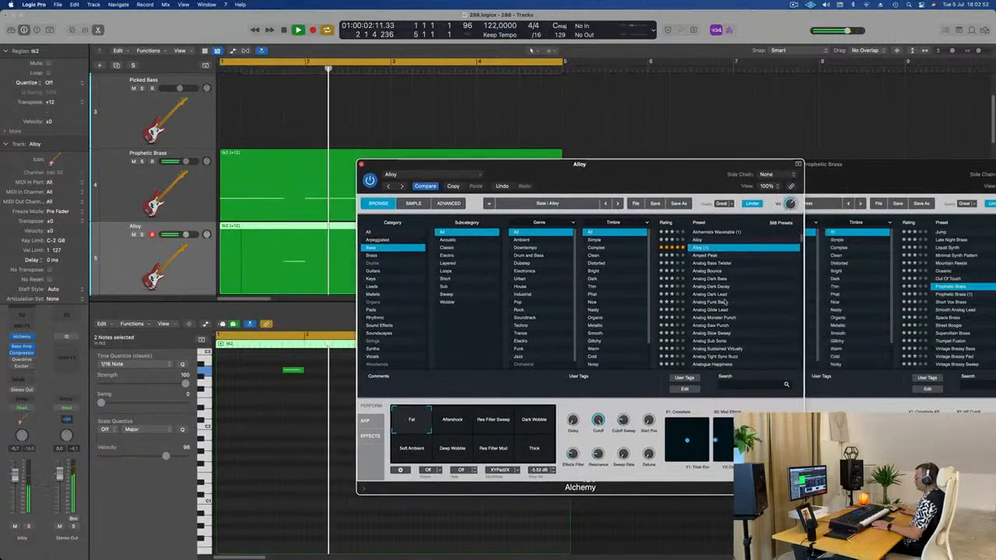
- Audition the Alloy variations Deep Wobble, Soft Ambient and Res Filter Mod, and choose Dark Wobble
left_click(453, 448)
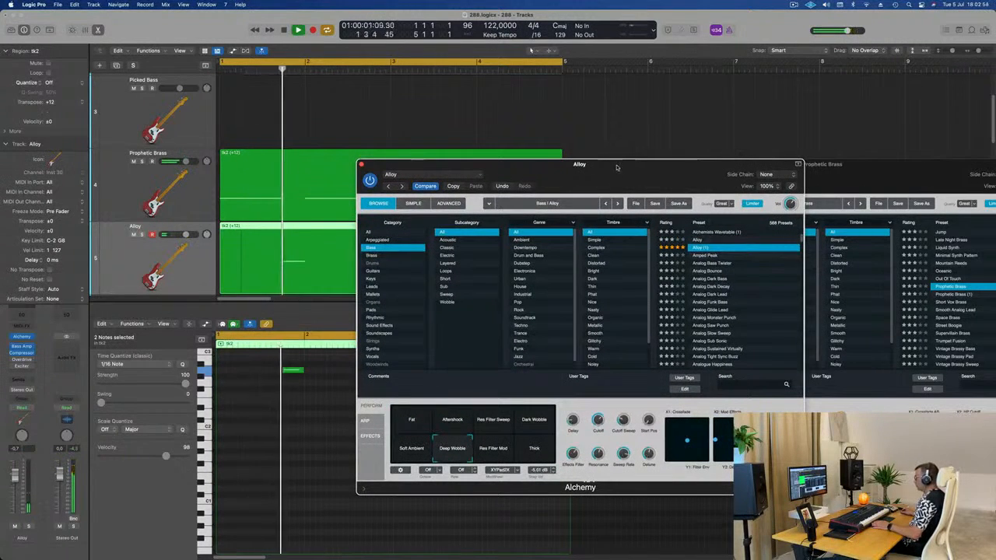
left_click_drag(614, 164, 703, 214)
left_click(492, 486)
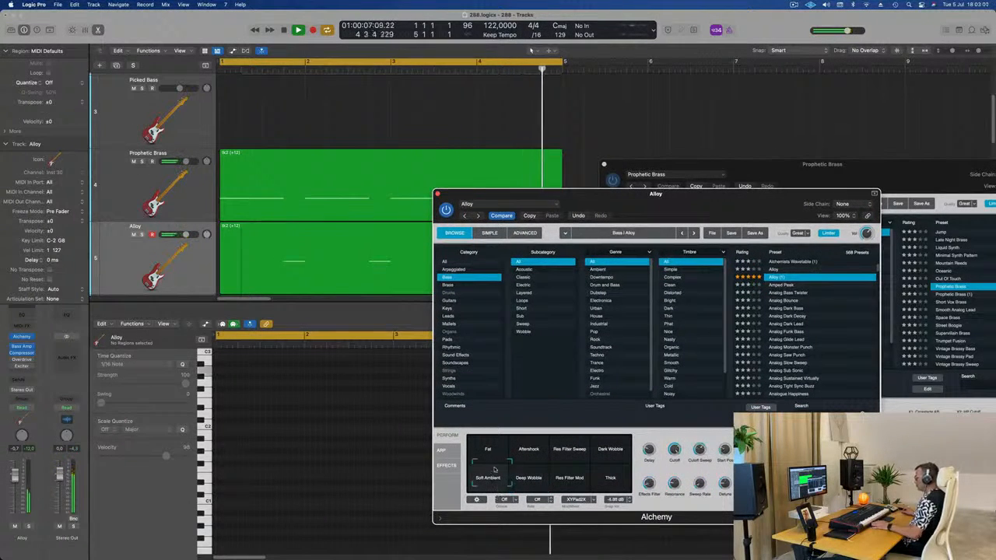
left_click(566, 485)
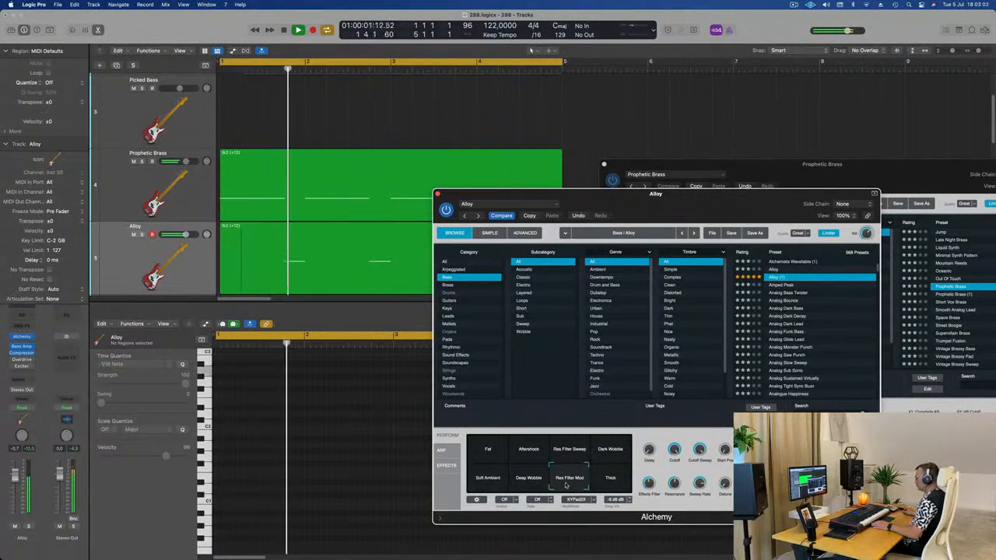
left_click(525, 487)
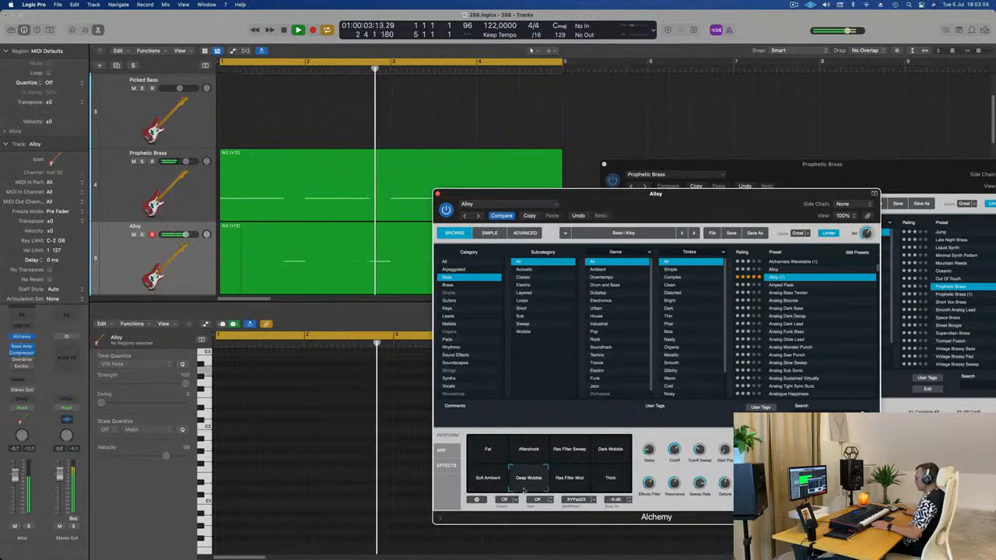
left_click(616, 452)
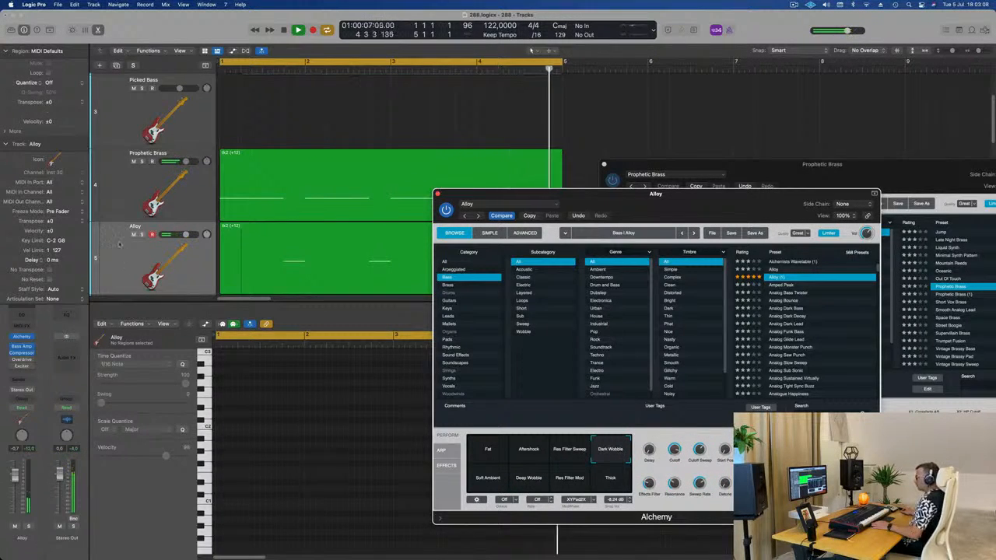
- Transpose all four notes of the Alloy region down one octave and replay the loop
left_click(117, 270)
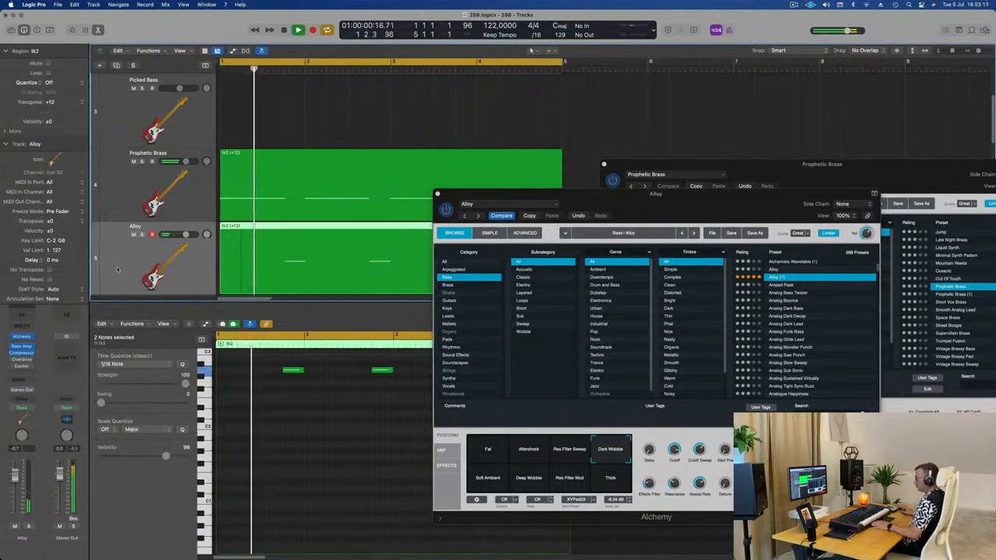
key("space")
left_click(269, 423)
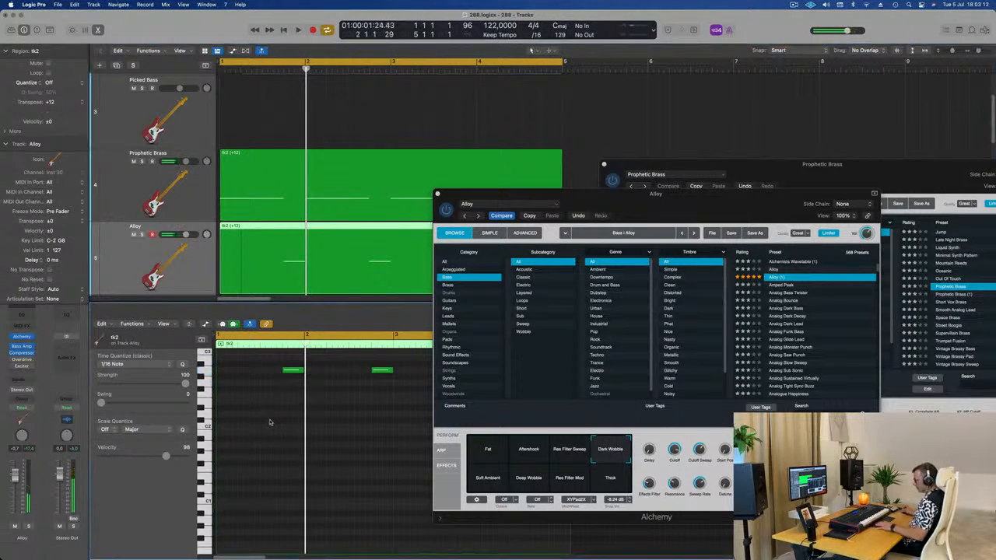
key("alt+shift+Down")
key("space")
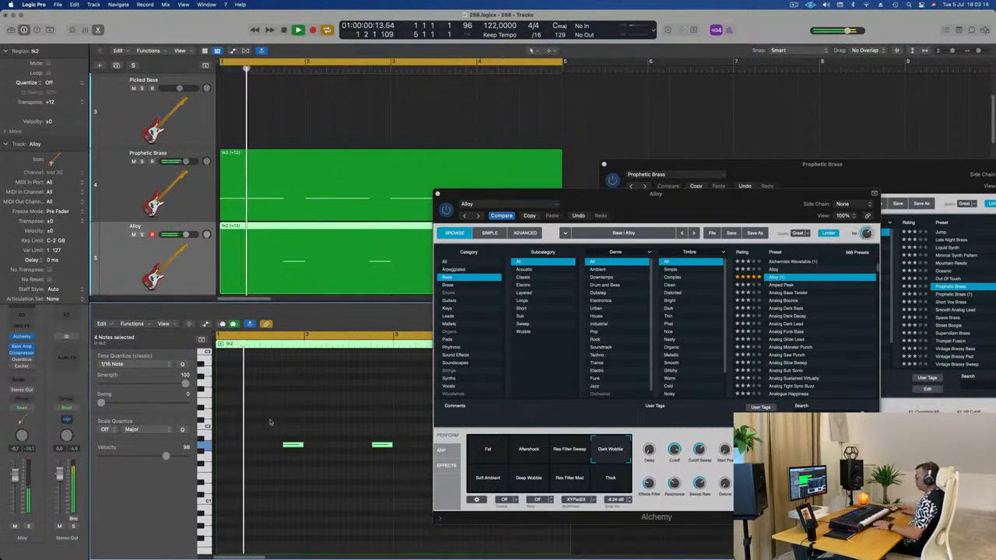
- Close both the Alloy and Prophetic Brass synth windows to clear the arrangement
left_click_drag(698, 205, 658, 239)
left_click_drag(738, 165, 702, 253)
left_click(566, 251)
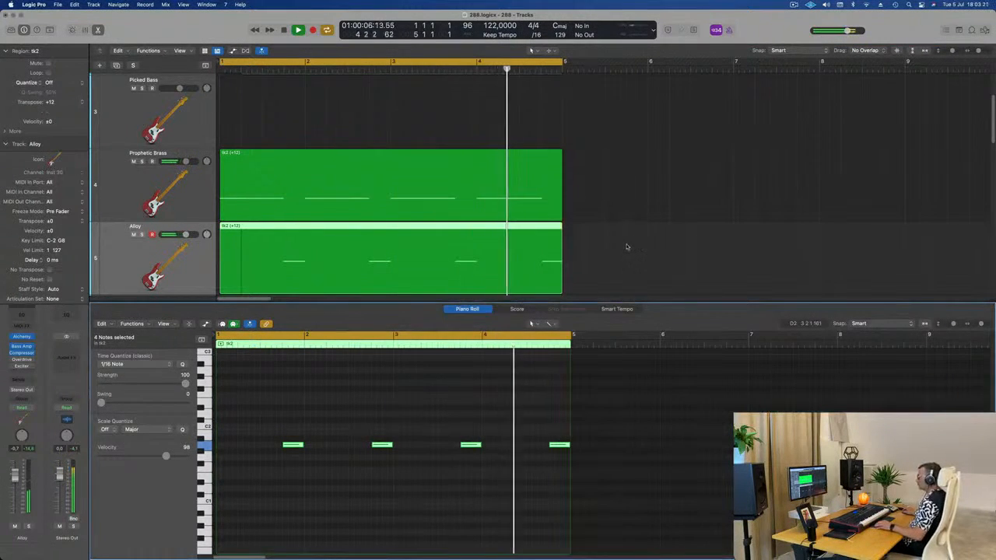
- Duplicate the Alloy track and place a copy of the first Steinway Grand Piano region on it at bar 1
scroll(628, 247, "up", 5)
scroll(627, 243, "down", 5)
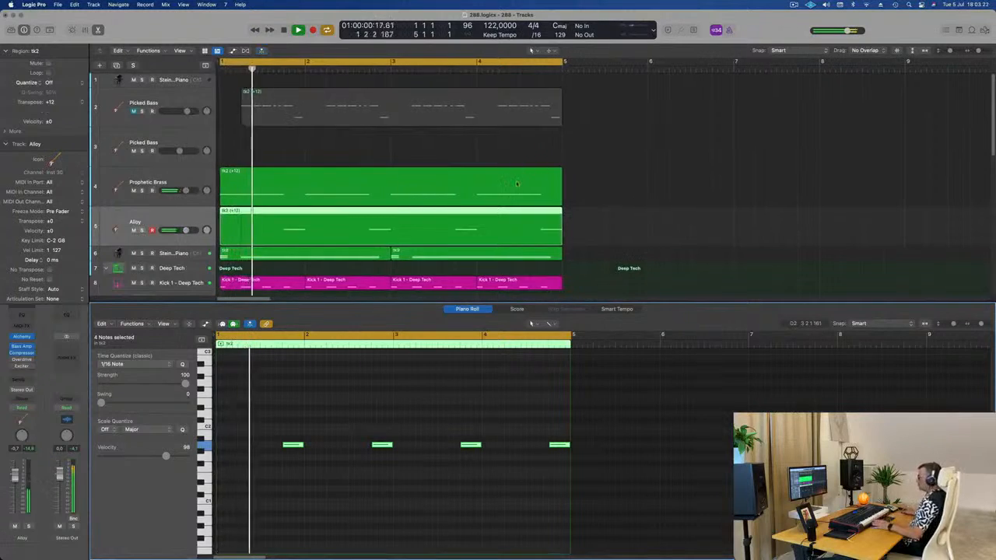
scroll(420, 191, "down", 5)
left_click(200, 138)
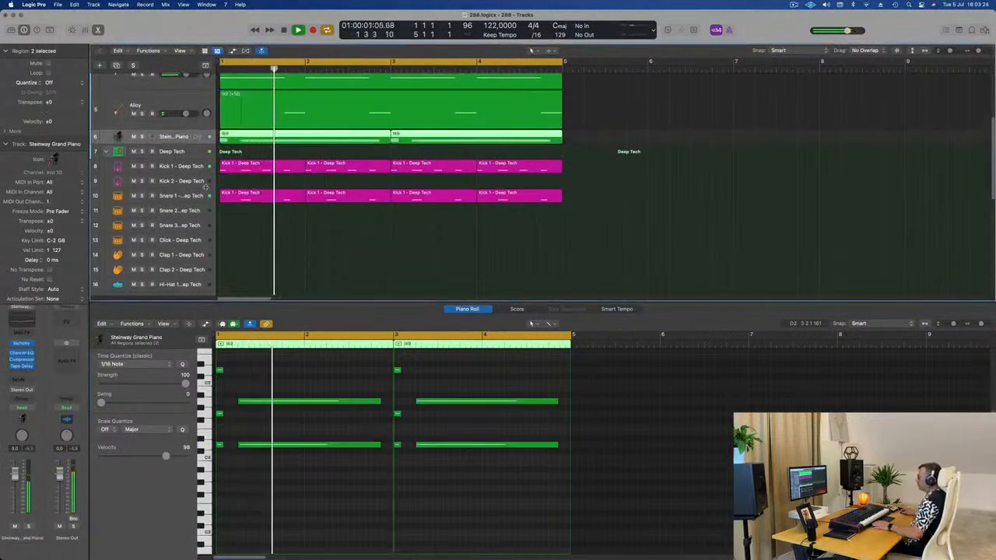
scroll(207, 187, "up", 3)
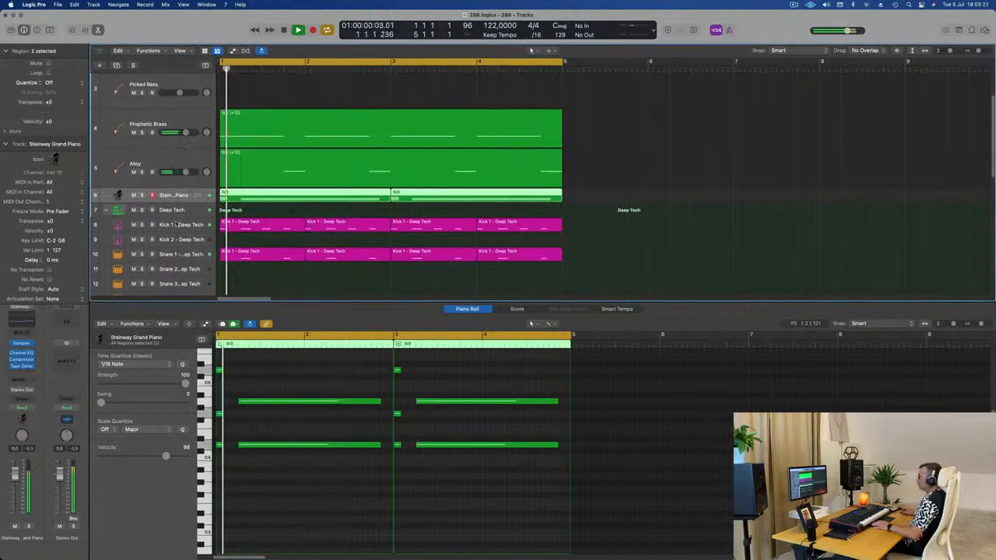
key("Up")
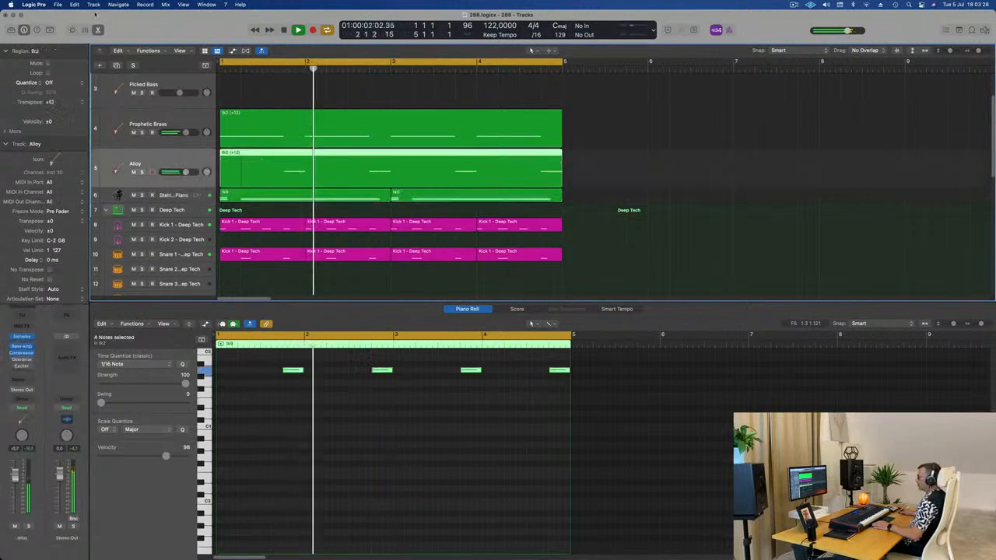
key("super+d")
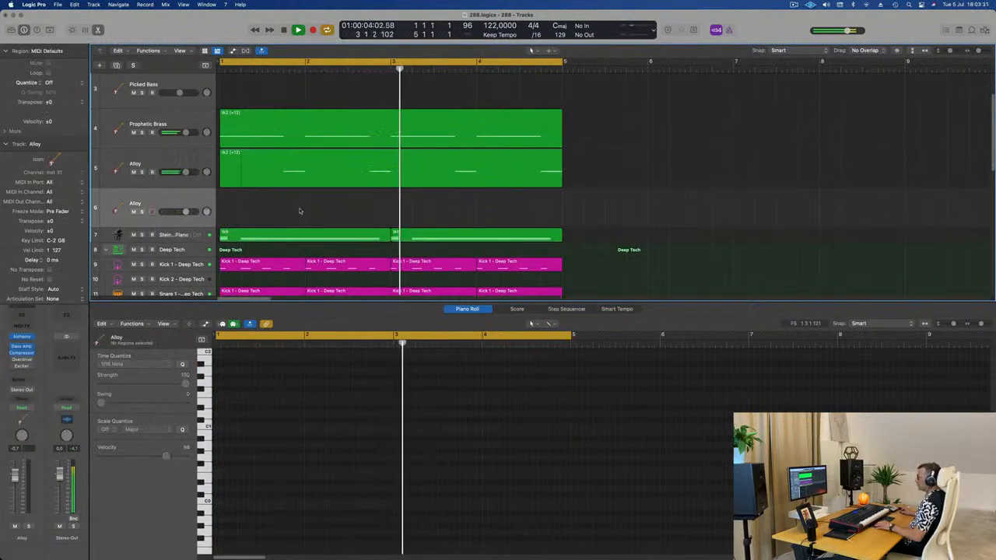
left_click_drag(301, 236, 304, 214)
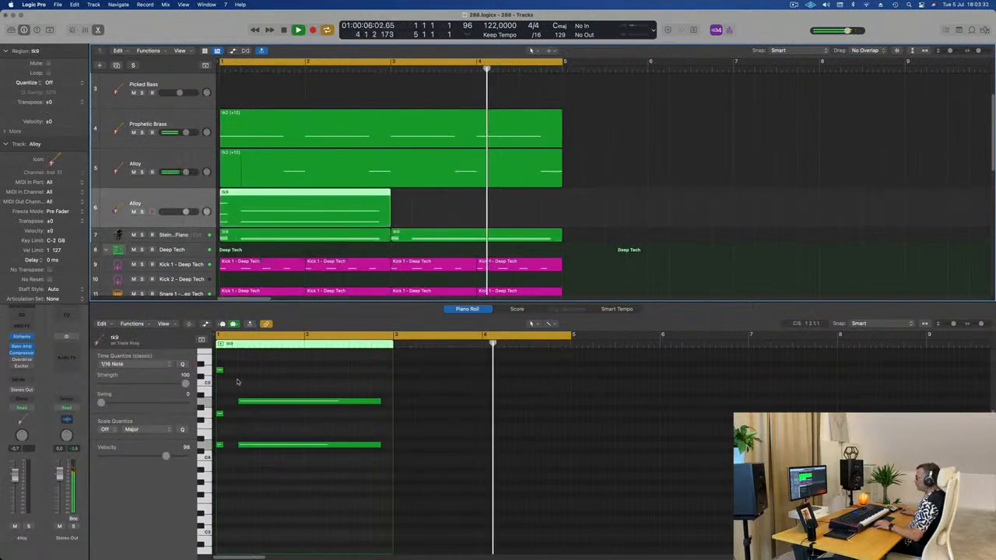
- Delete the two long notes from the copied piano region, keeping the three short chord notes at bar 1
key("space")
left_click_drag(240, 378, 339, 487)
key("Delete")
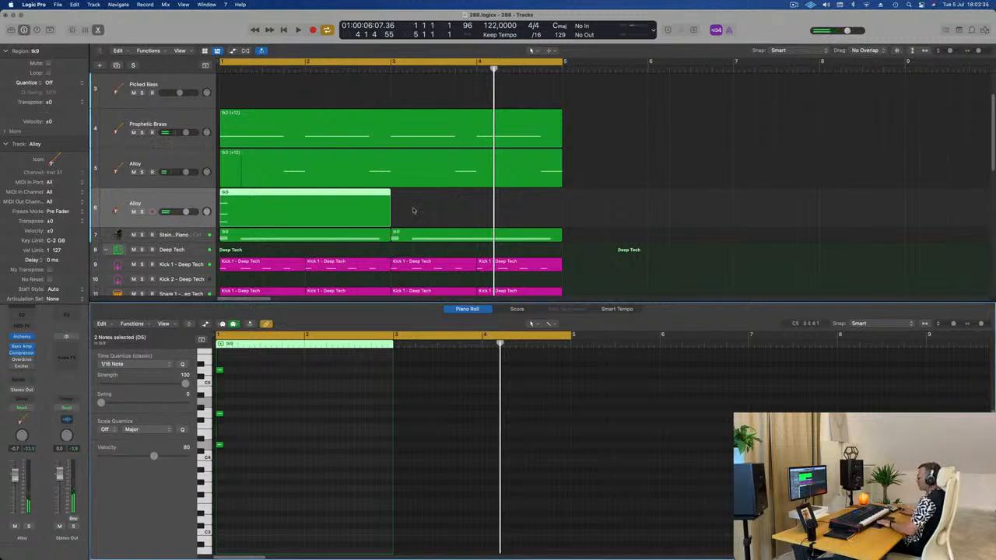
- Lengthen the three chord notes to the full two bars and copy the region to bar 3
left_click_drag(253, 372, 379, 455)
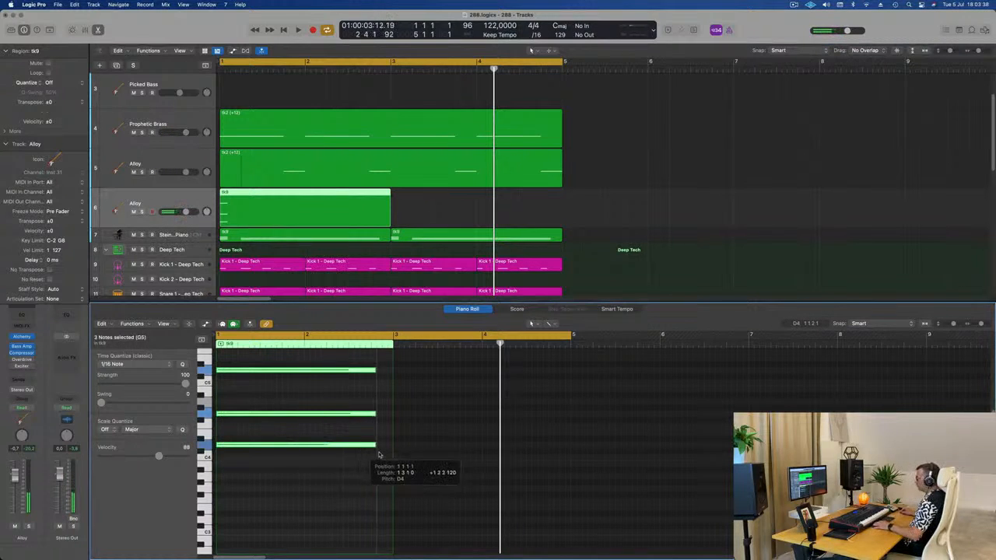
key("space")
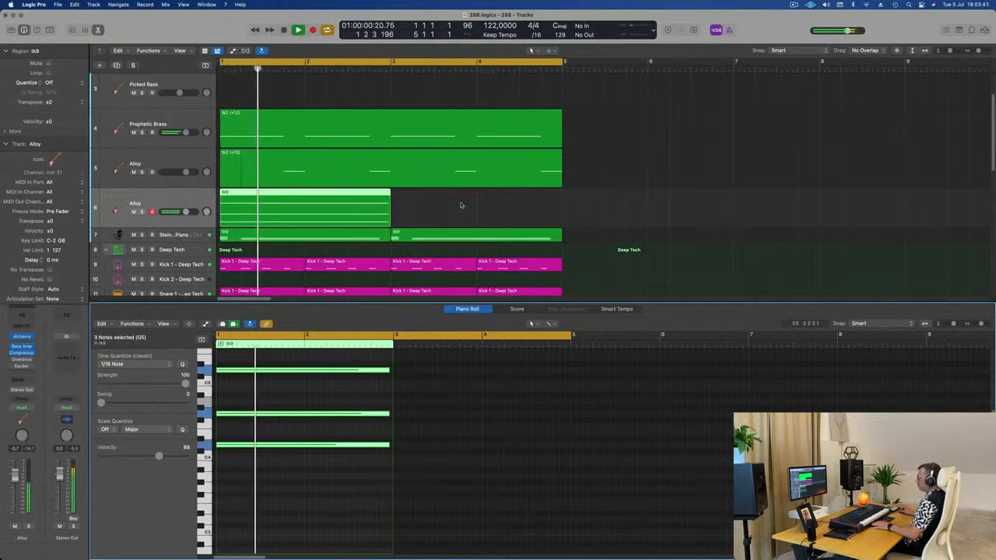
key("space")
key("space")
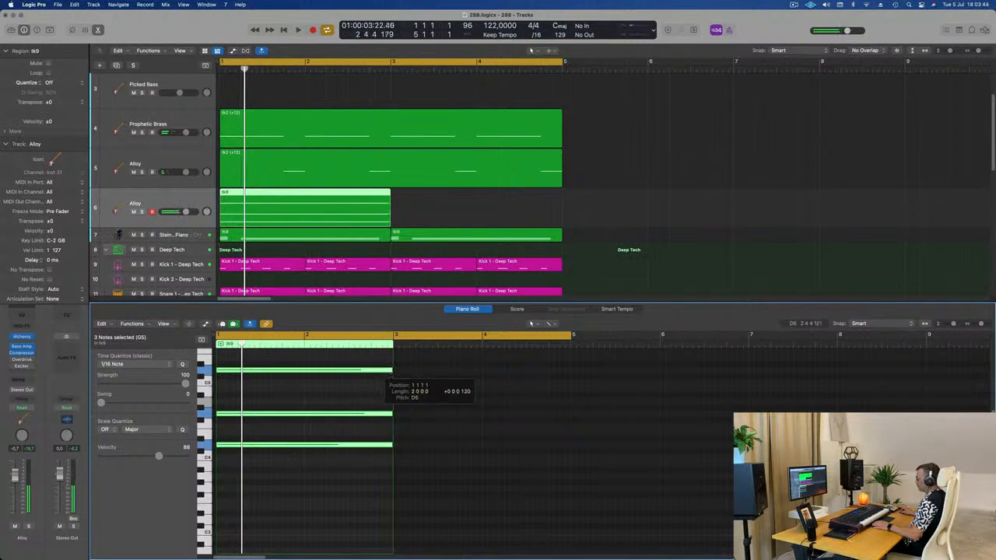
key("space")
left_click_drag(354, 192, 527, 212)
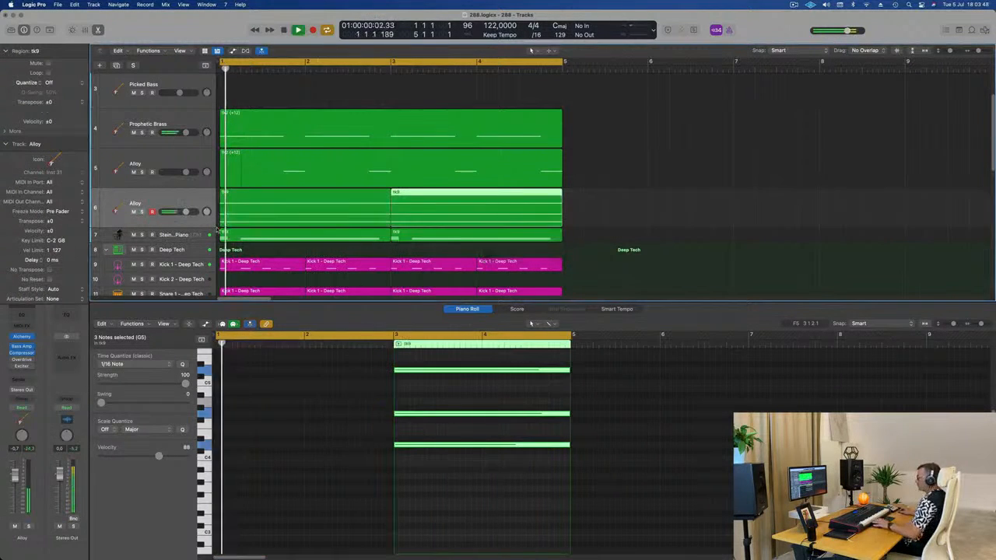
- Reopen Alchemy on the duplicated Alloy track and load the Abstracted Possibilities preset from the Pads category
key("space")
left_click(175, 197)
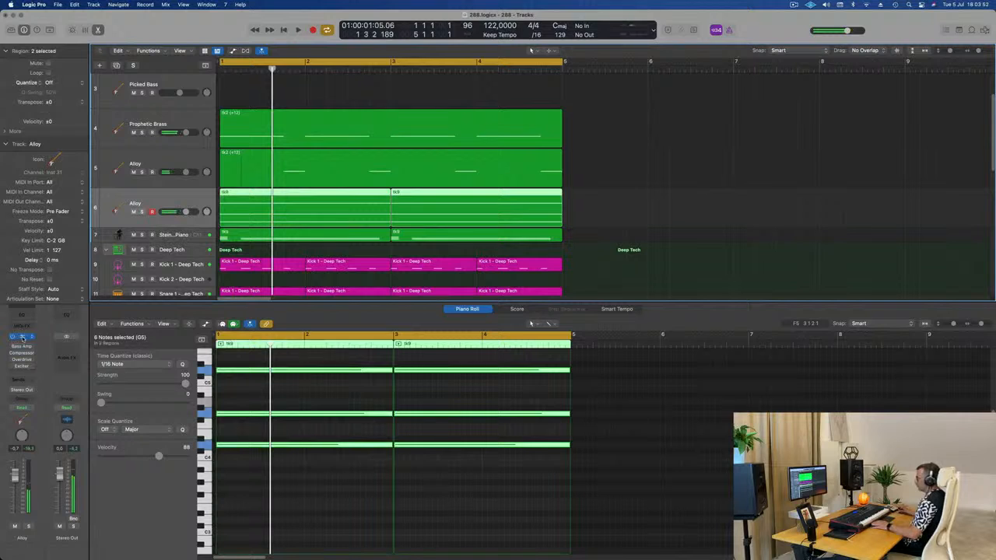
left_click(23, 337)
key("Return")
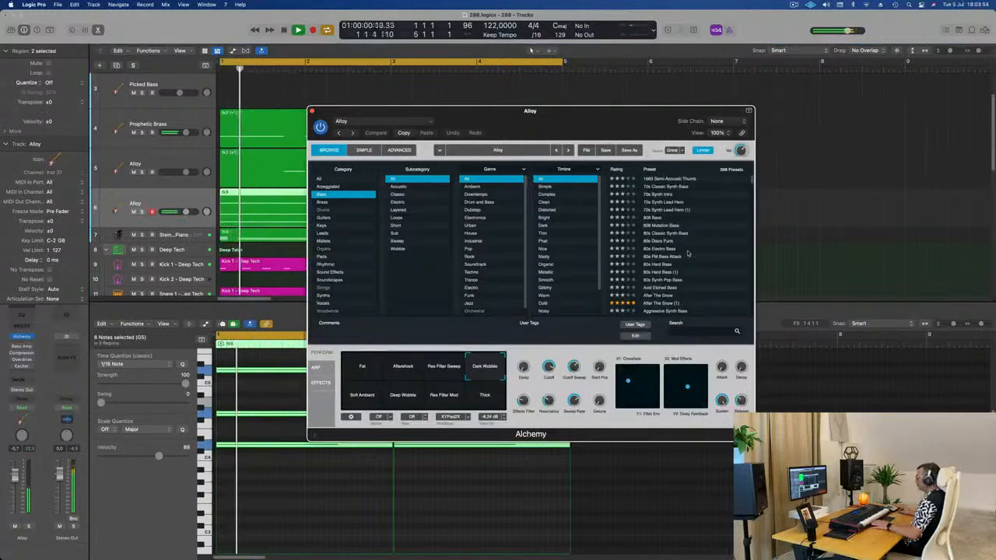
scroll(688, 253, "down", 2)
key("space")
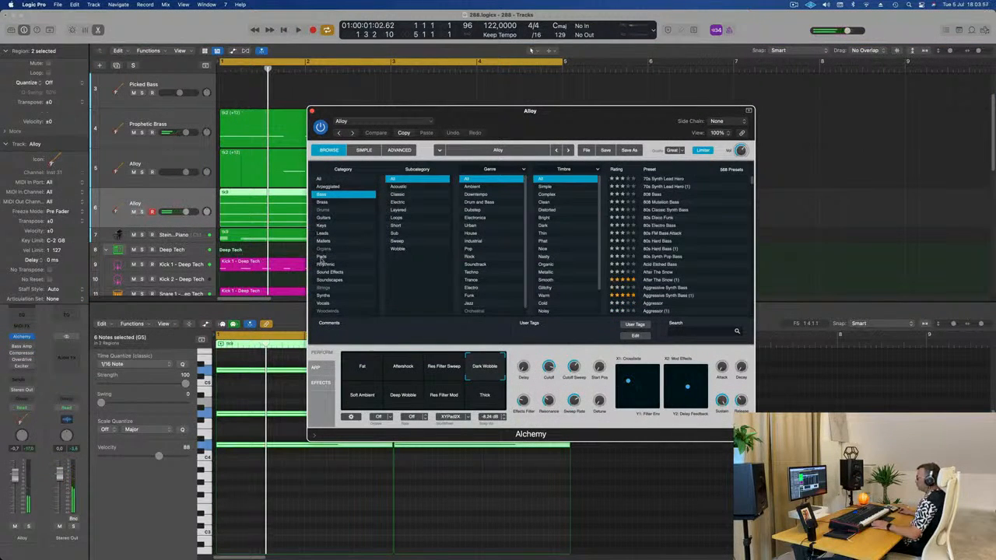
left_click(322, 258)
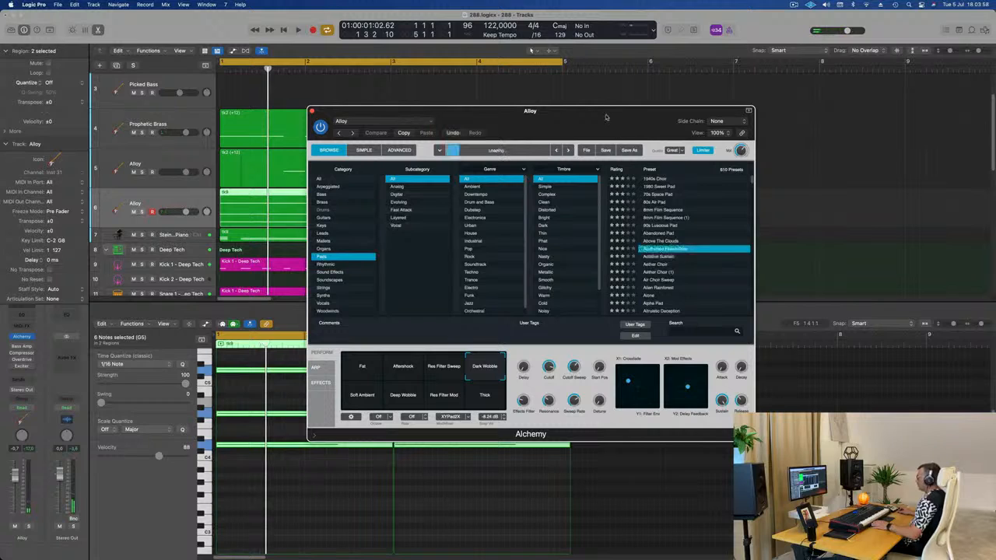
left_click_drag(606, 117, 673, 105)
key("space")
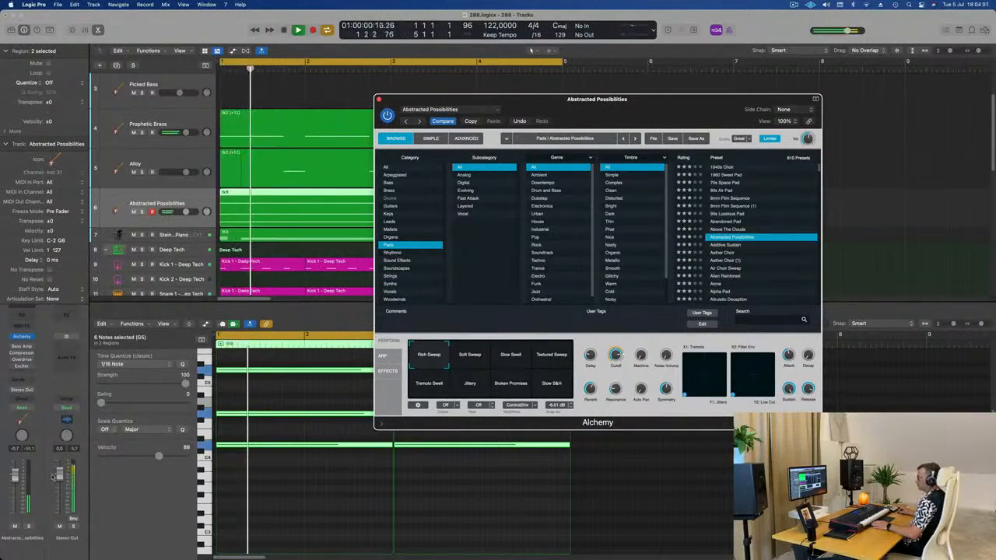
- Transpose all six long chord notes down one octave and lower the pad track's volume
left_click(240, 498)
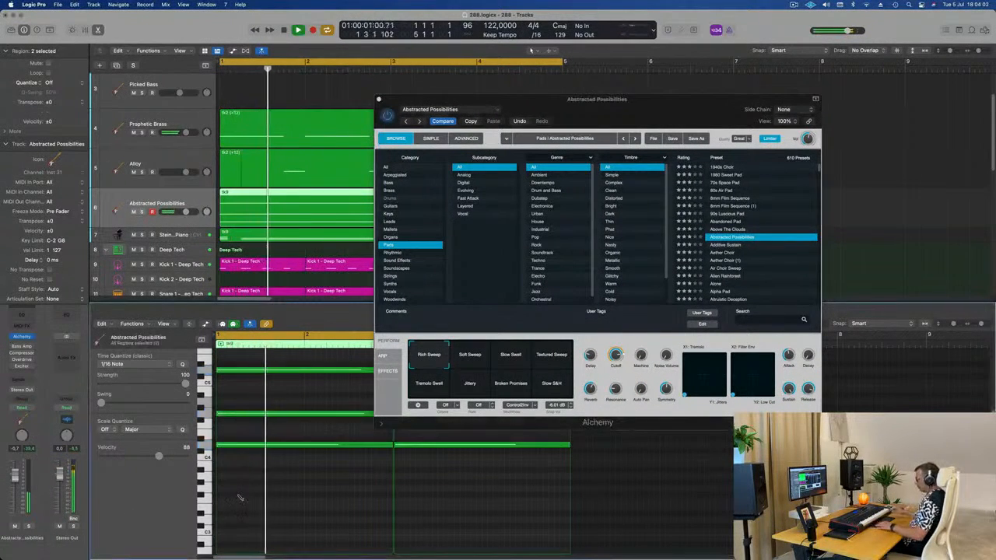
key("super+a")
key("alt+shift+Down")
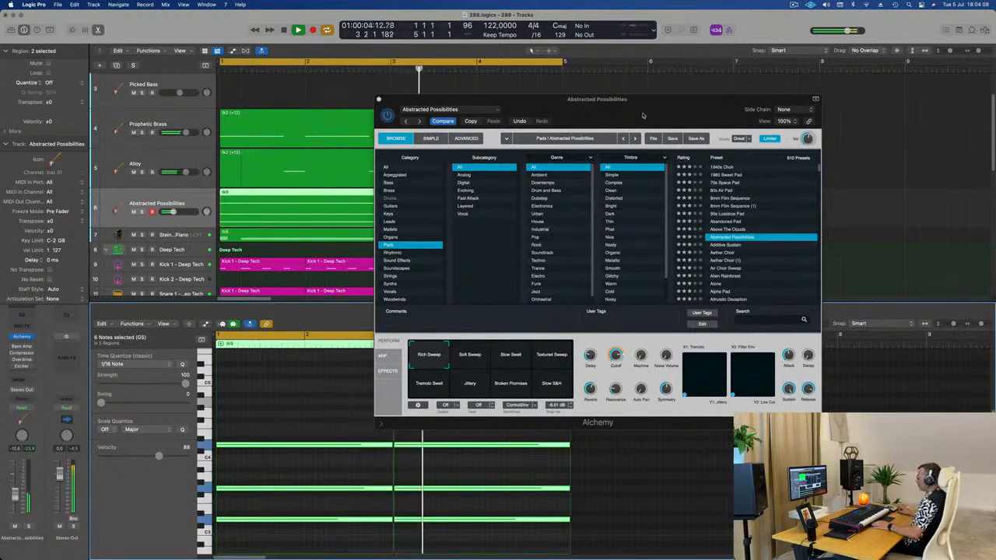
- Audition the Soft Sweep, Slow Swell, Textured Sweep and Tremolo Swell variations of the Abstracted Possibilities pad
left_click_drag(643, 116, 661, 86)
left_click(489, 325)
left_click(529, 329)
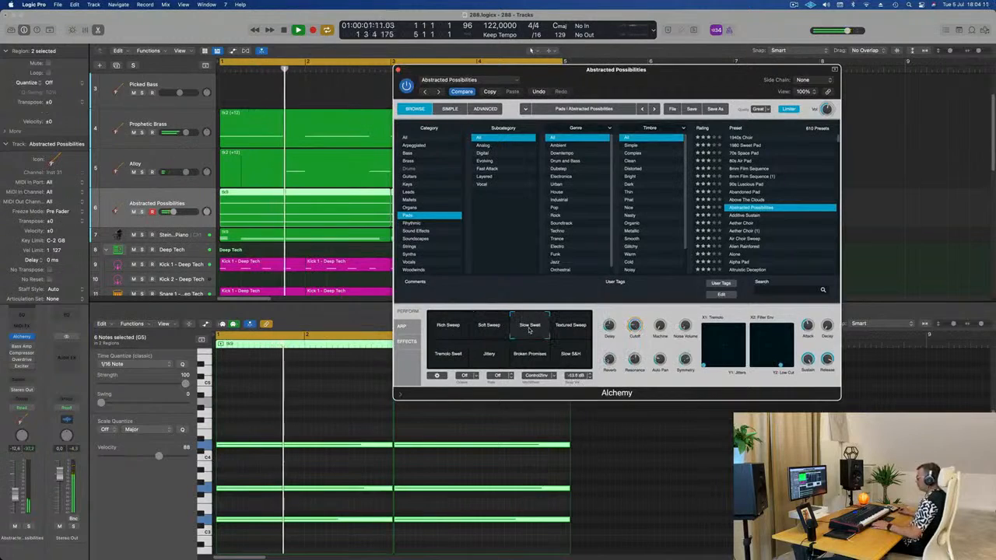
left_click(574, 329)
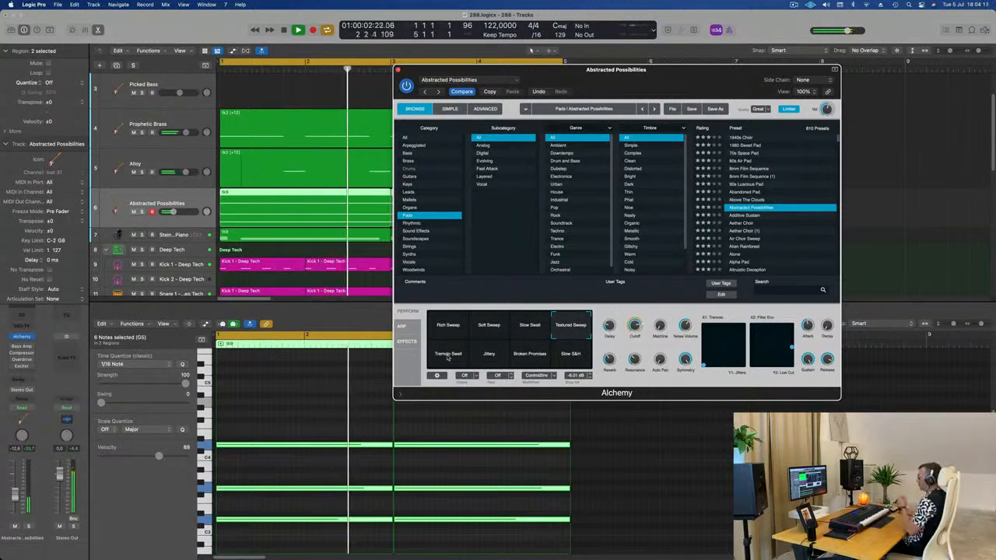
left_click(449, 357)
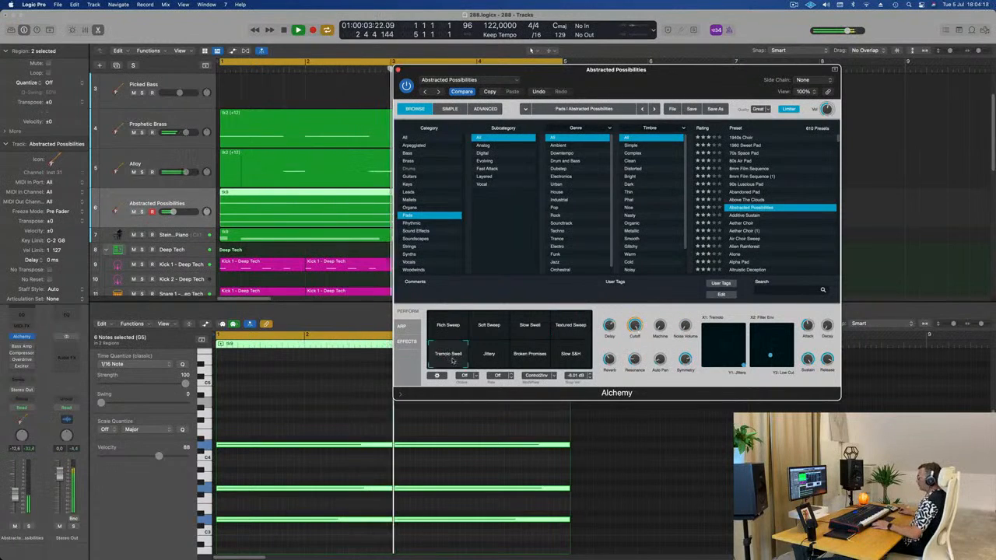
- Audition the Aether Choir and Additive Sustain pads, and load the Amber Dark preset for the chord layer
left_click(745, 223)
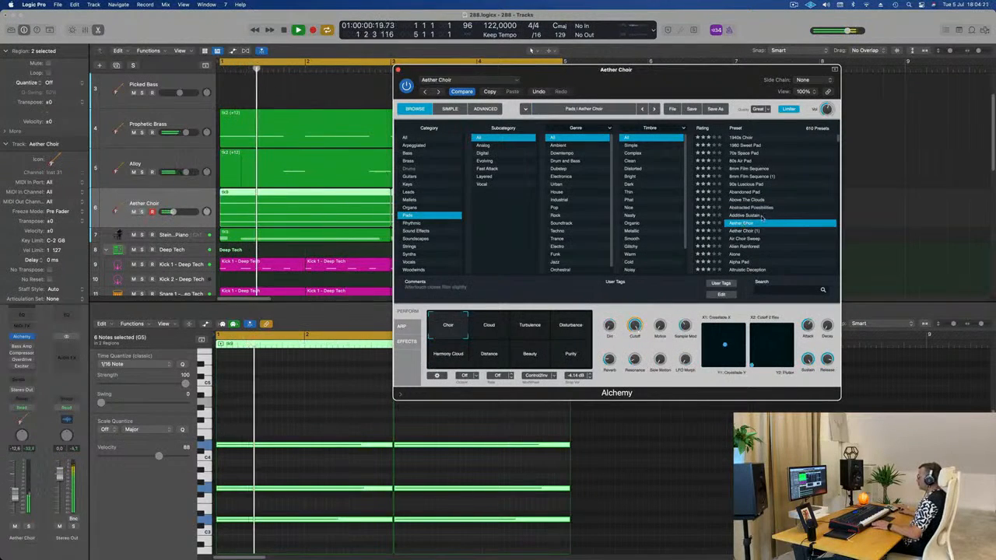
left_click(754, 219)
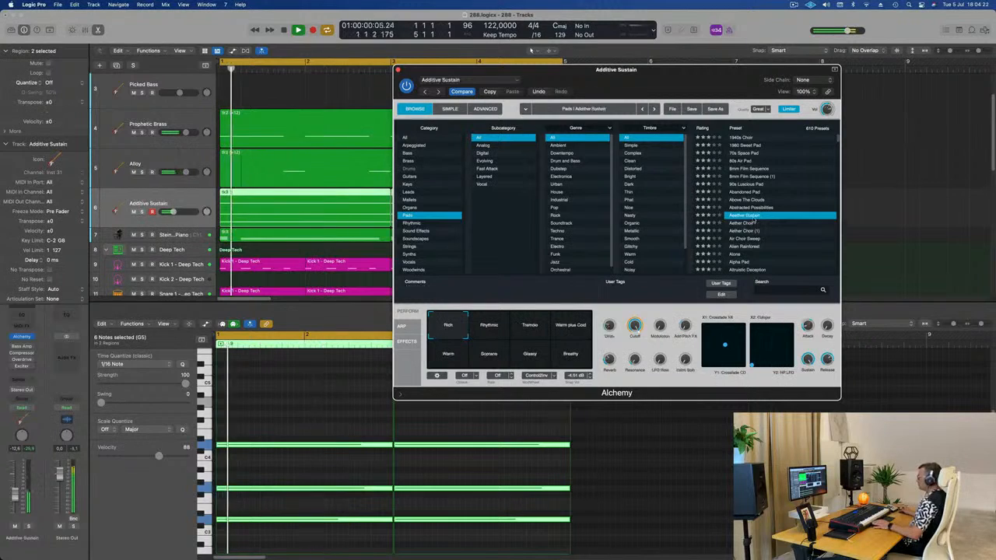
scroll(754, 221, "down", 3)
left_click(745, 211)
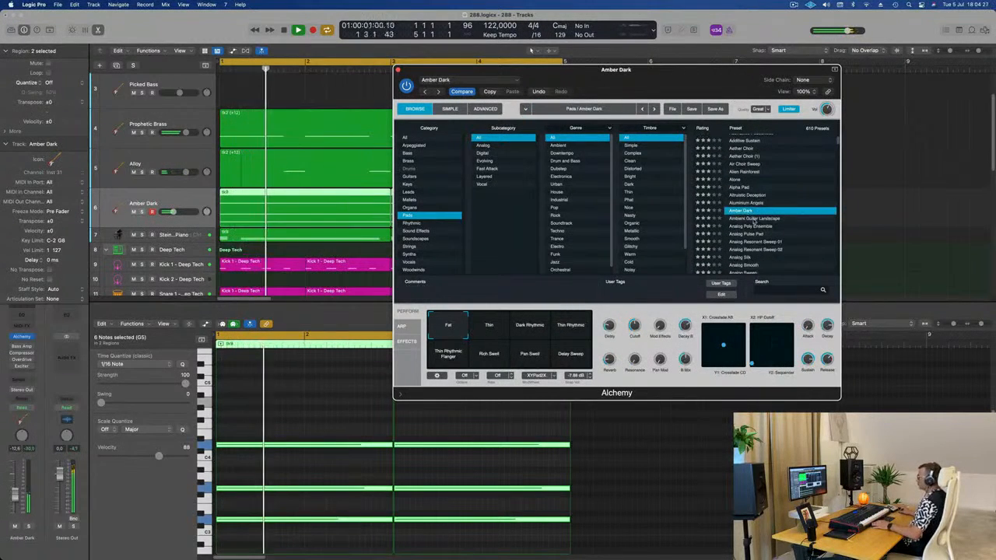
scroll(759, 222, "down", 1)
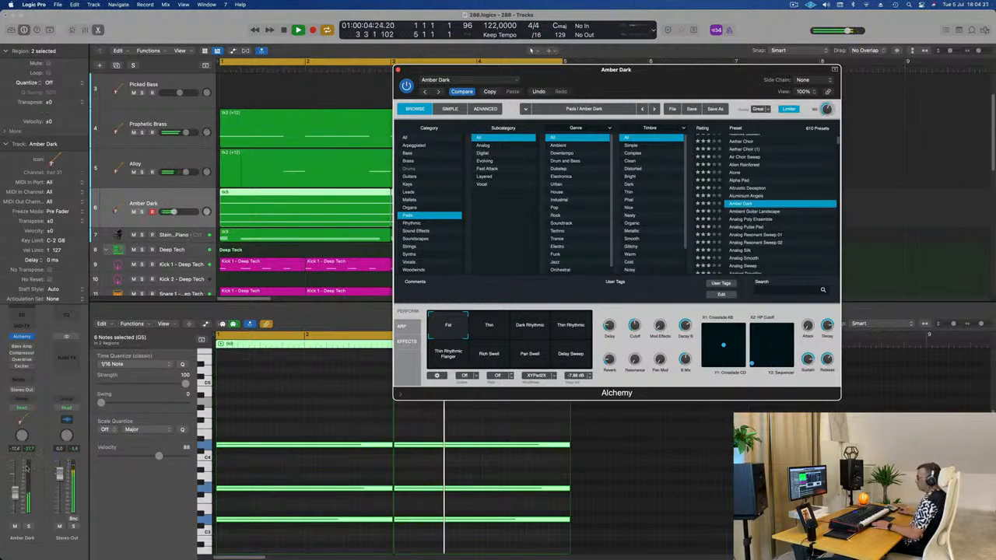
- Add a send to Bus 5 on the Amber Dark track and insert a SilverVerb reverb on Aux 5
left_click(22, 380)
mouse_move(39, 393)
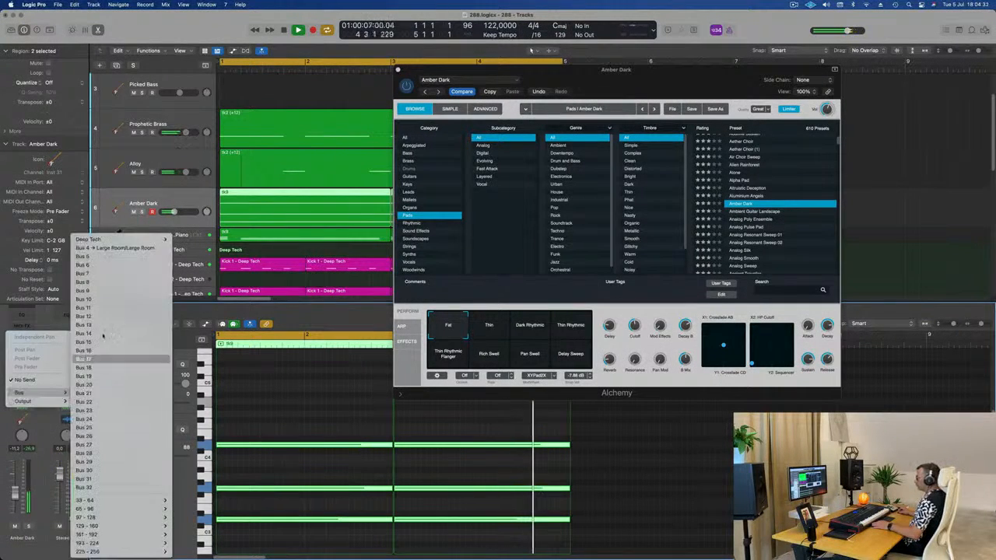
left_click(81, 257)
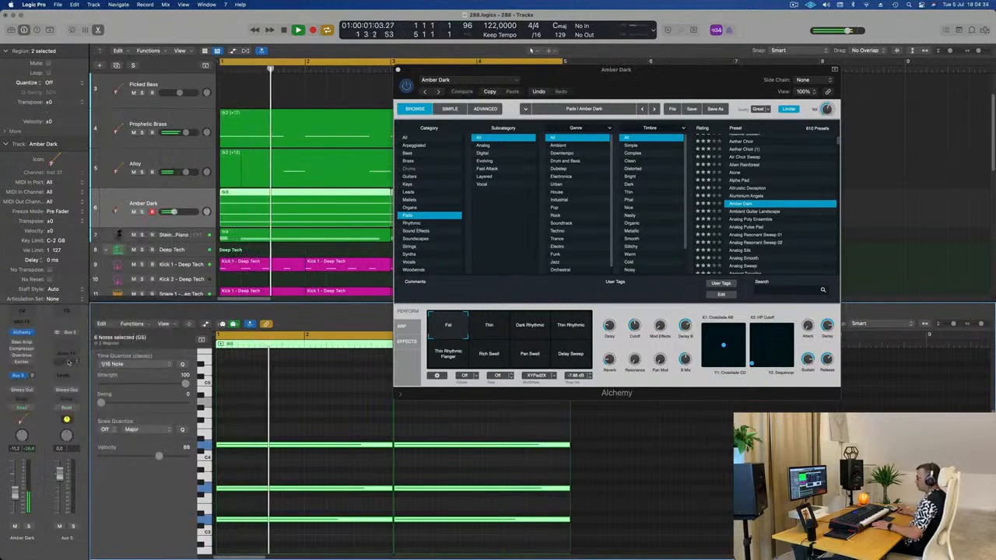
left_click(67, 346)
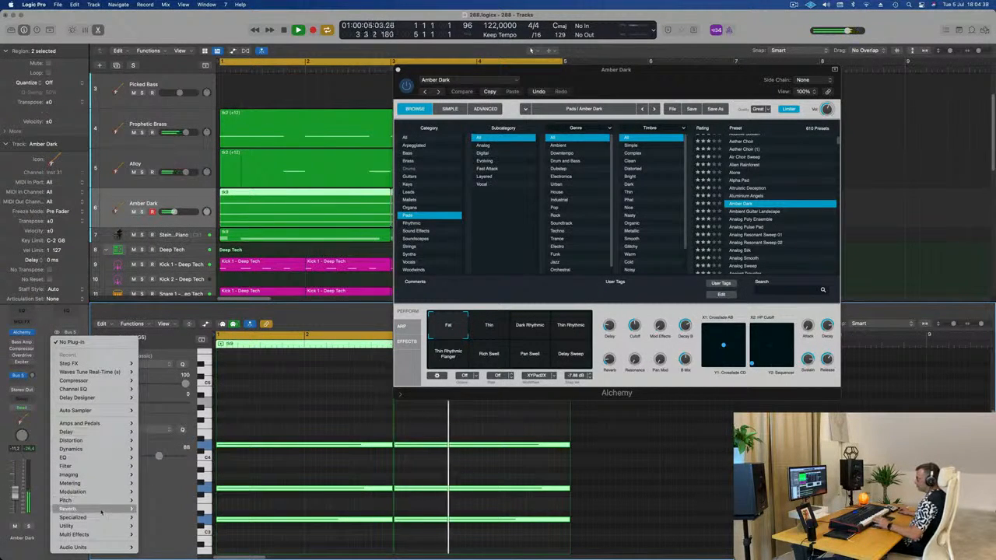
mouse_move(102, 508)
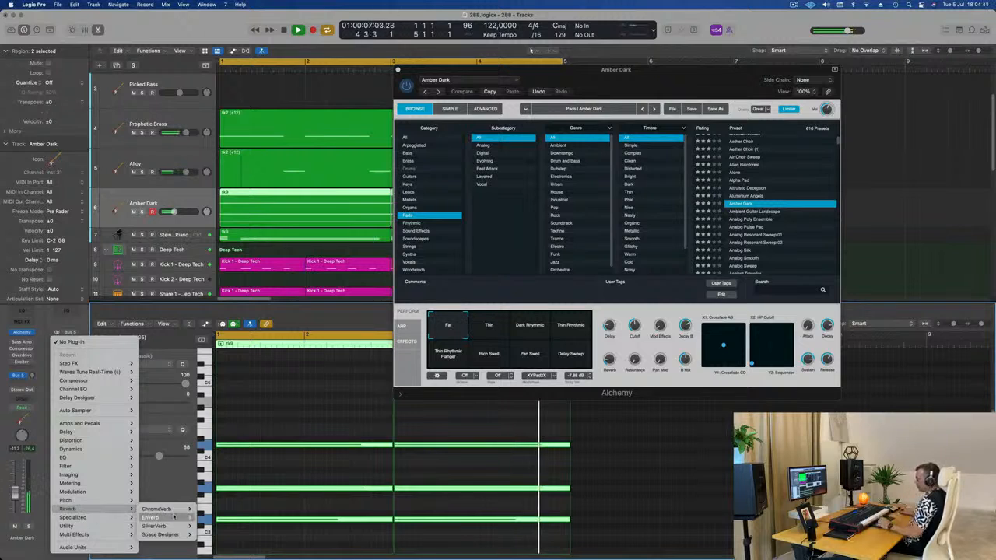
mouse_move(179, 526)
left_click(210, 527)
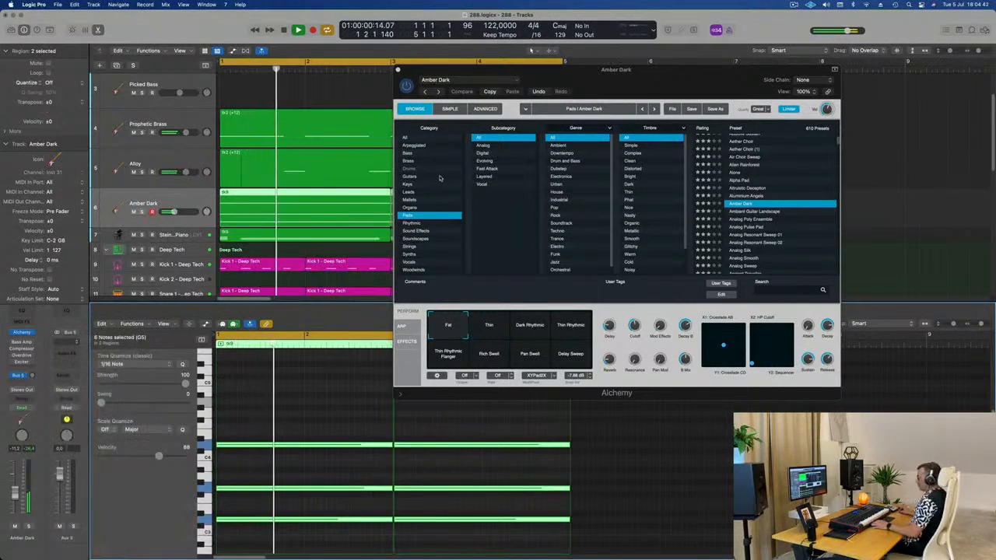
- Load the grandiose preset in SilverVerb and set its wet output to 100%
left_click_drag(539, 116, 572, 160)
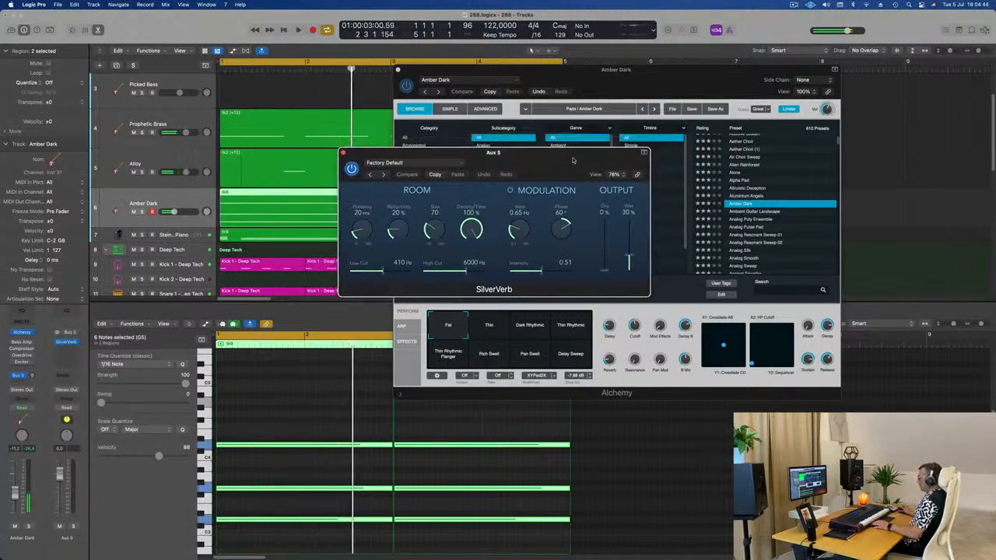
left_click(413, 162)
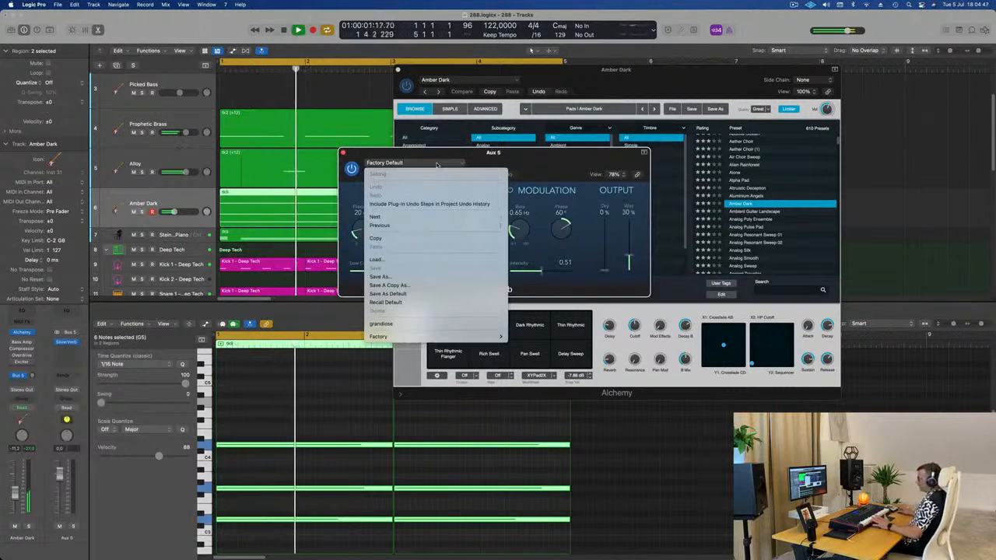
left_click(380, 323)
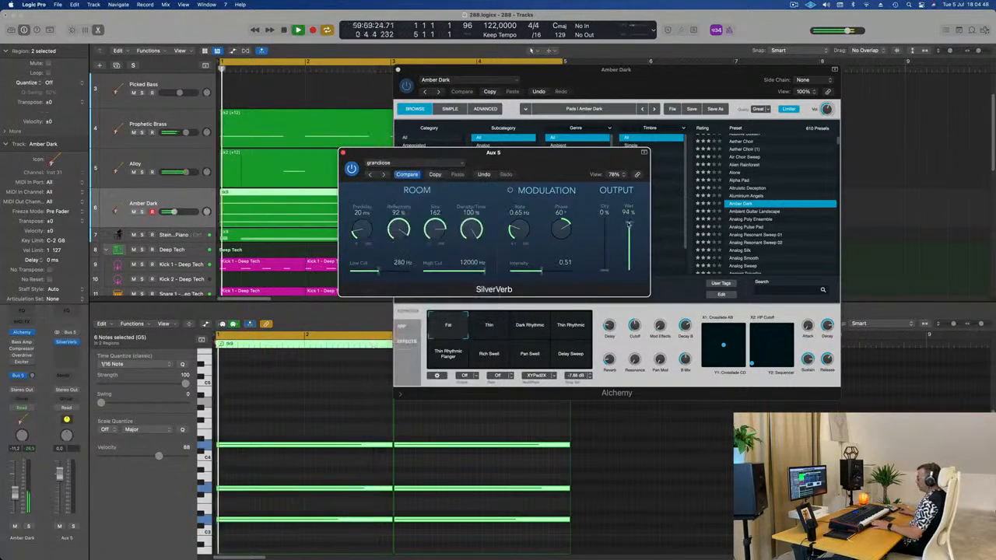
- Raise the Amber Dark track's Bus 5 send level while checking the reverb in playback
left_click(34, 376)
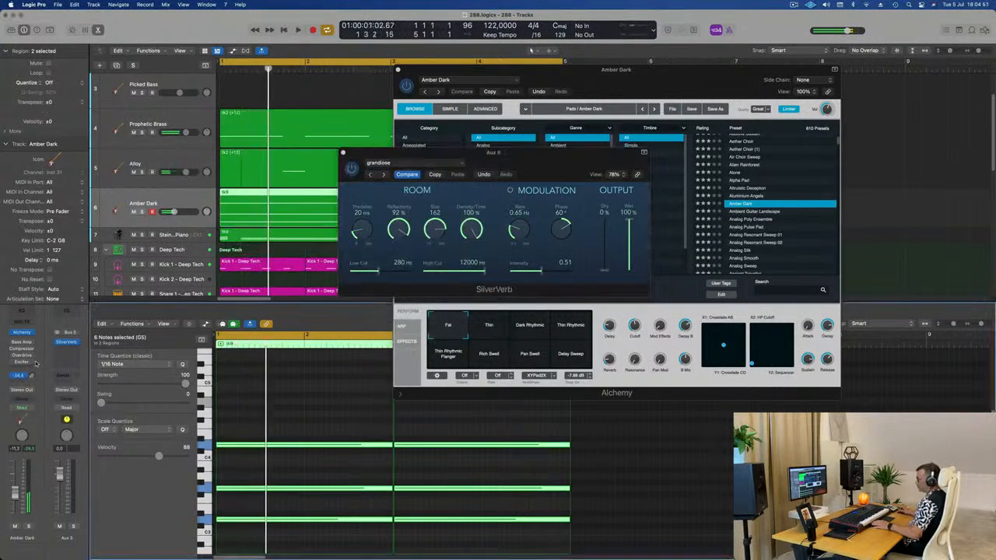
left_click_drag(34, 376, 33, 369)
key("space")
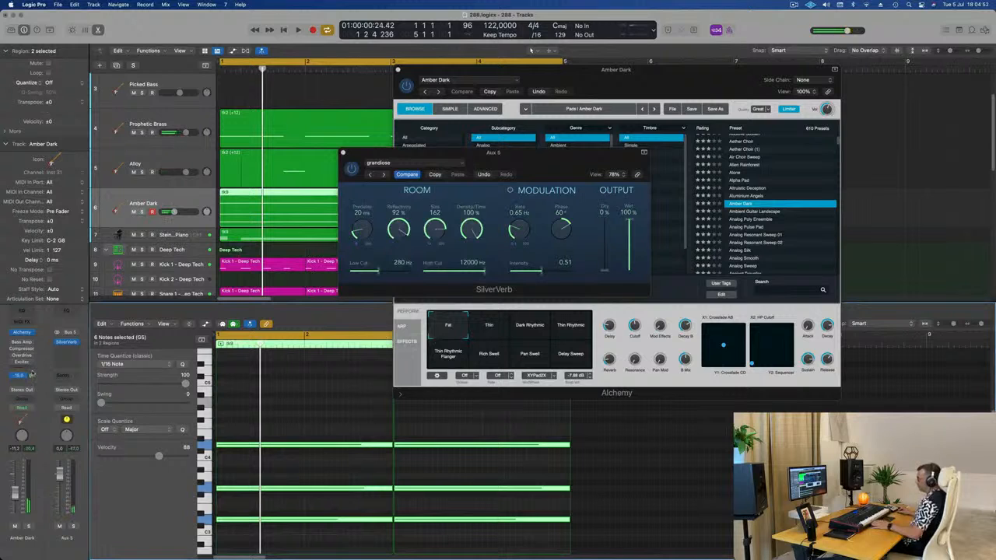
key("space")
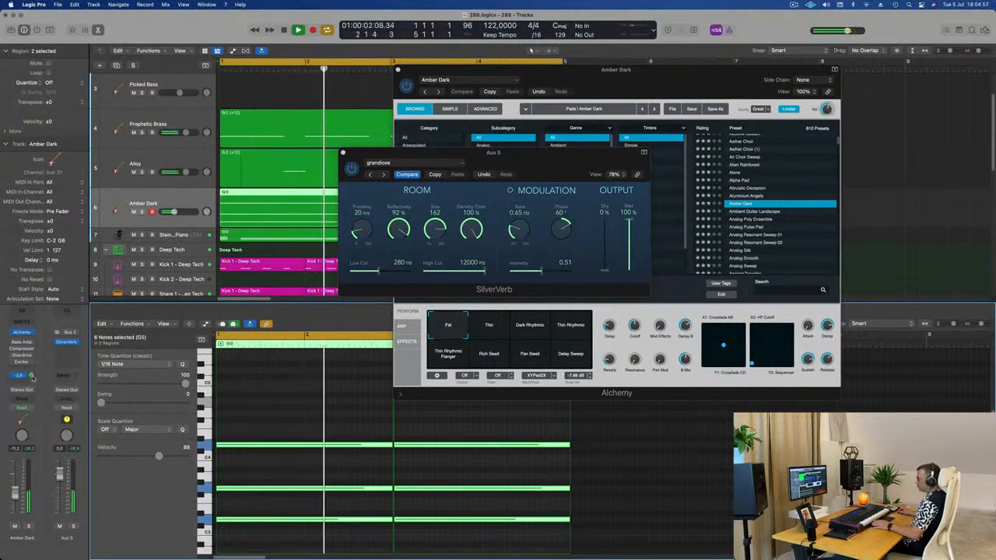
- Insert a Compressor after SilverVerb on the Aux 5 channel
left_click(341, 149)
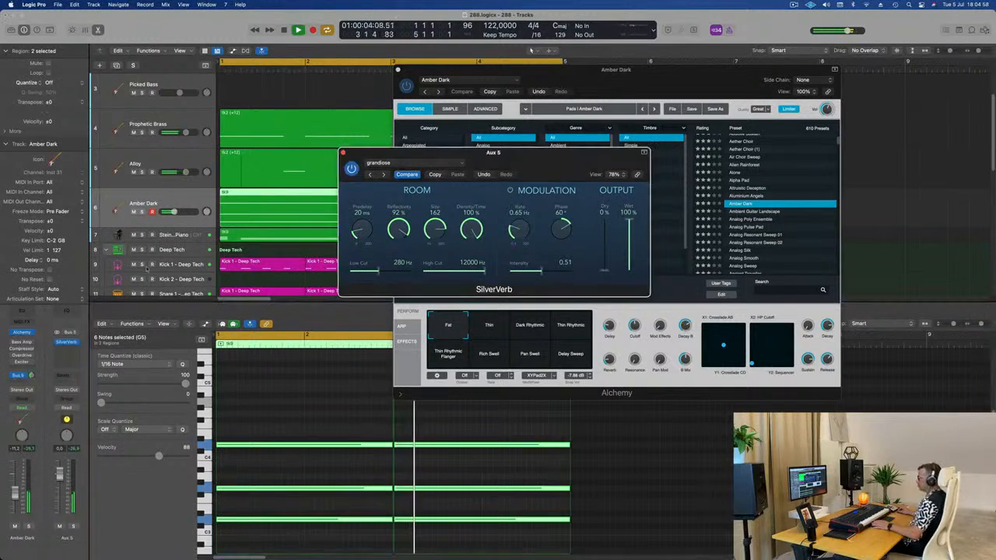
left_click(69, 344)
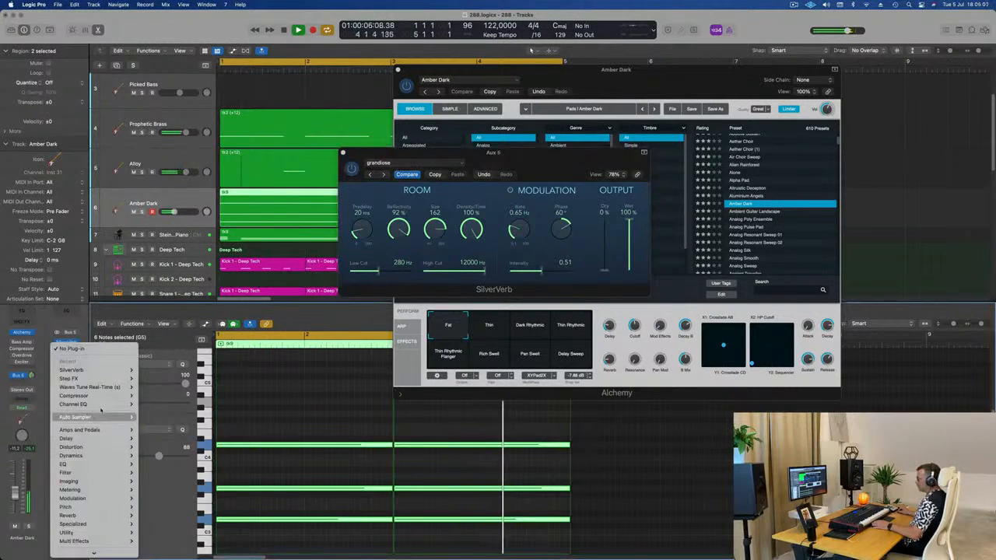
mouse_move(102, 398)
left_click(152, 396)
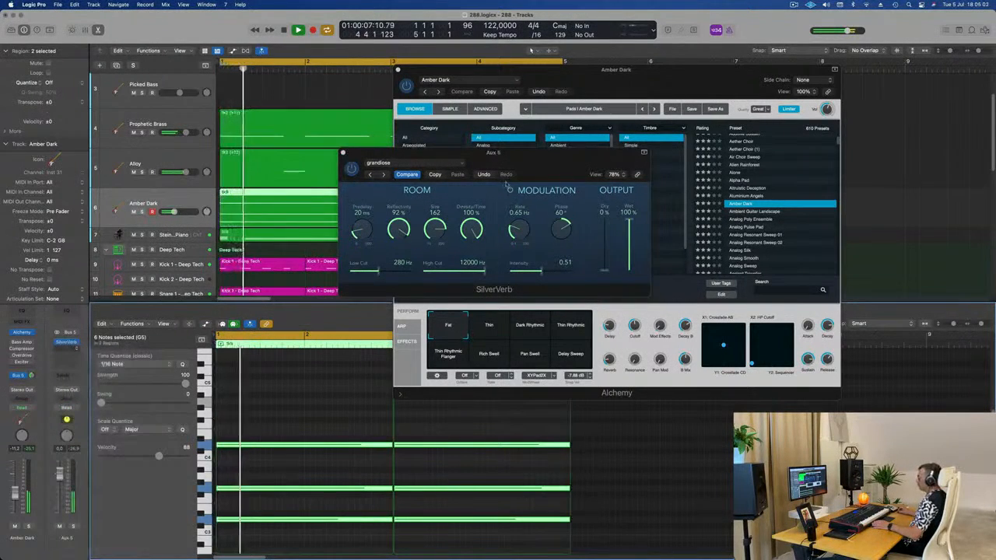
- Set the Compressor's side chain to Kick 1 - Deep Tech (Inst 3) and raise its ratio
left_click(743, 121)
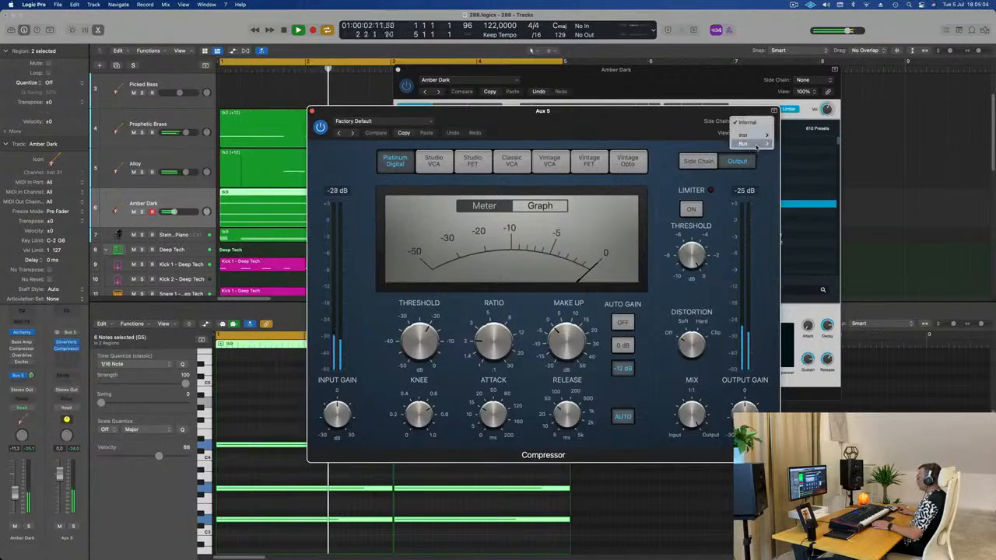
mouse_move(759, 138)
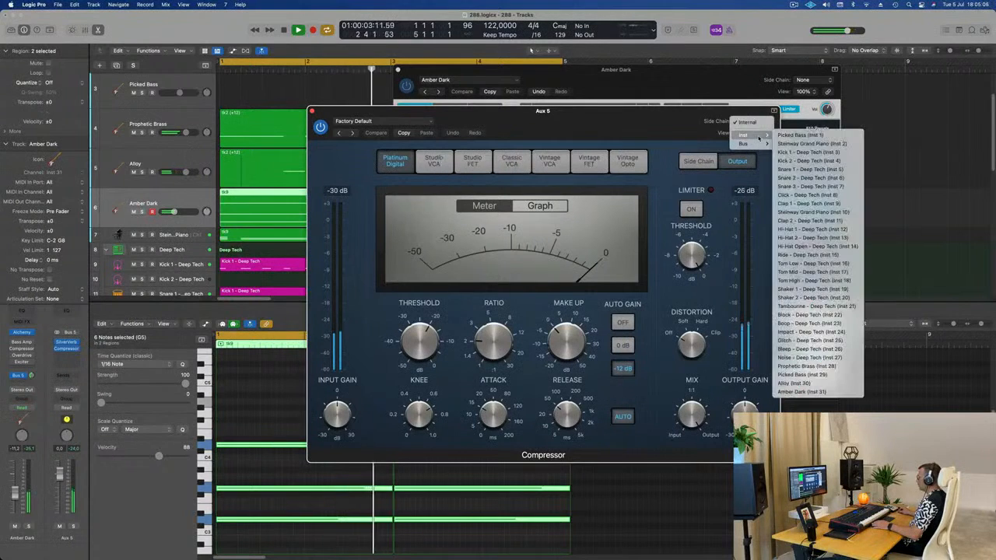
left_click(796, 153)
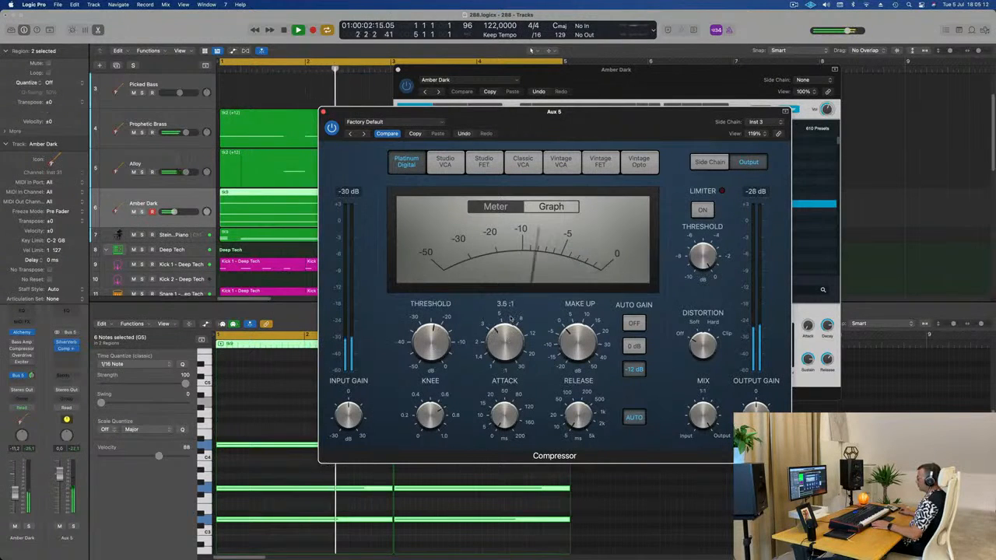
left_click_drag(612, 122, 764, 133)
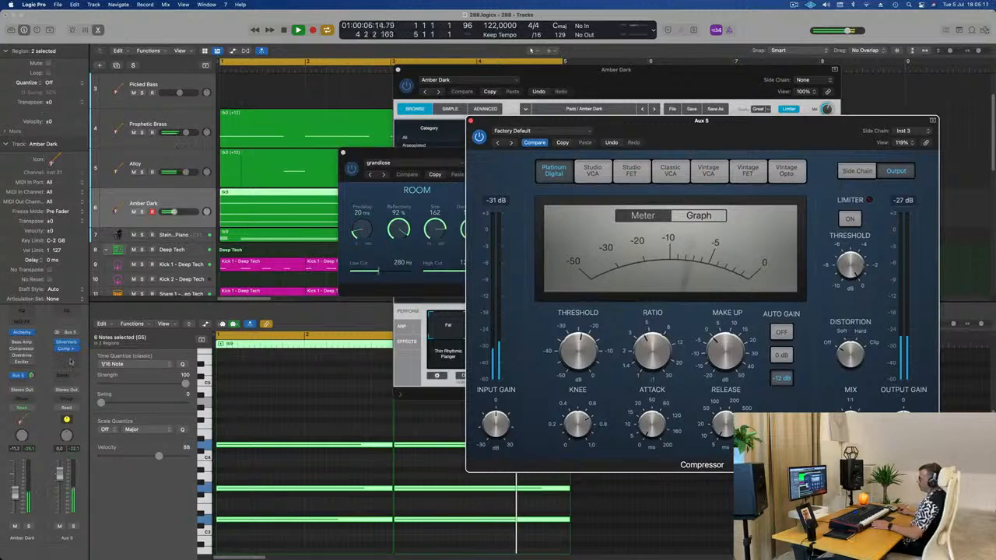
- Lower the Aux 5 reverb channel's volume and close its Compressor window
left_click(59, 527)
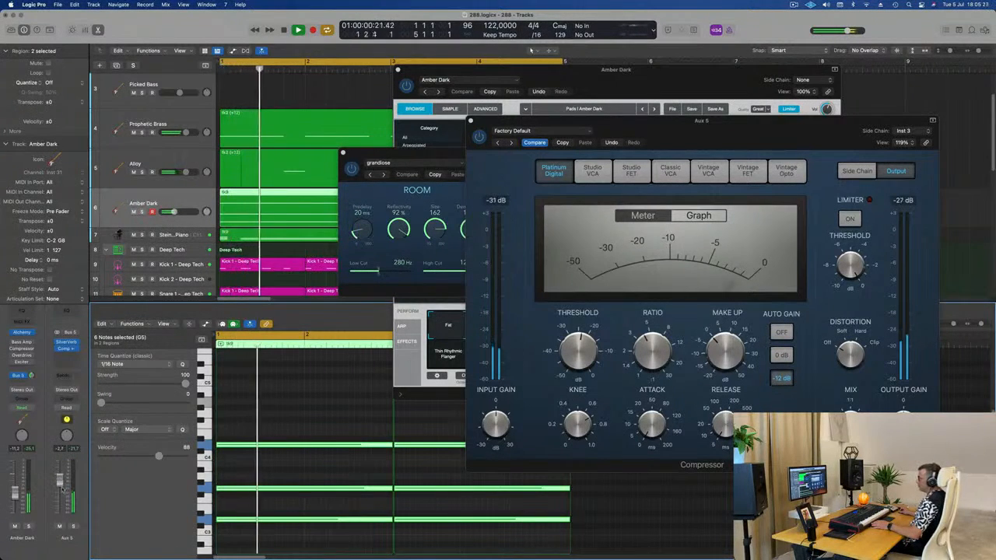
left_click_drag(62, 488, 62, 487)
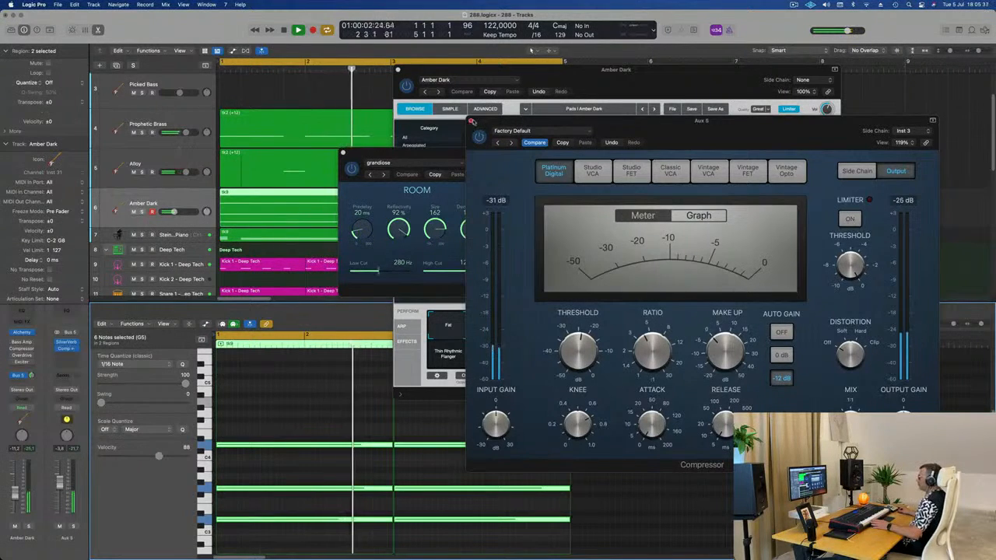
left_click(472, 121)
left_click_drag(427, 156, 384, 176)
left_click_drag(304, 170, 304, 169)
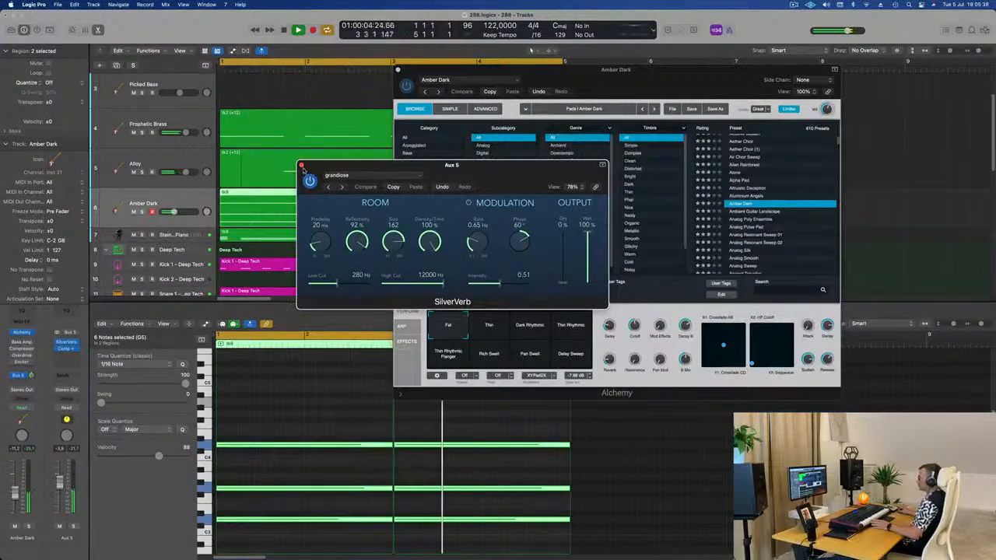
- Close the Alchemy window of Amber Dark and the SilverVerb window of Aux 5
left_click_drag(564, 68, 564, 88)
left_click(399, 90)
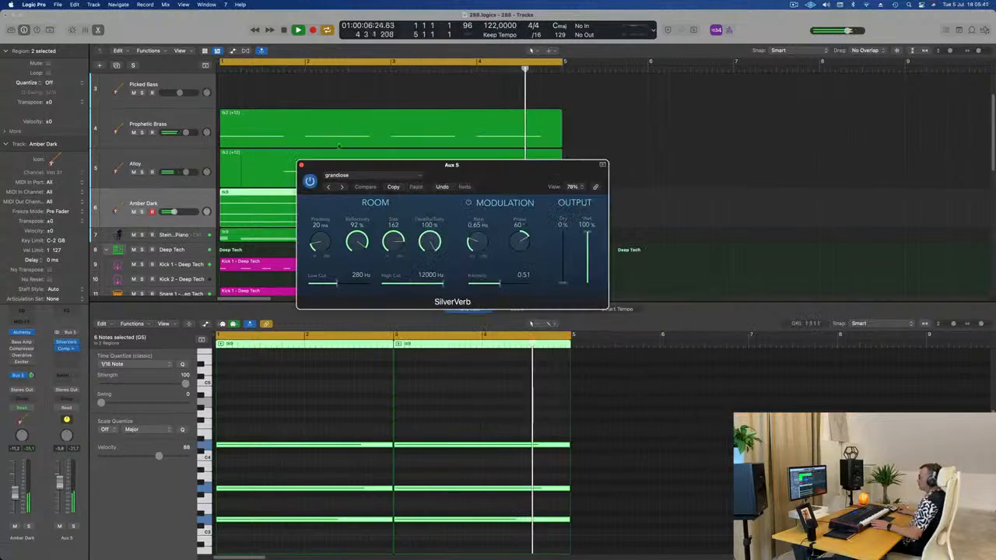
left_click(301, 165)
scroll(301, 156, "up", 2)
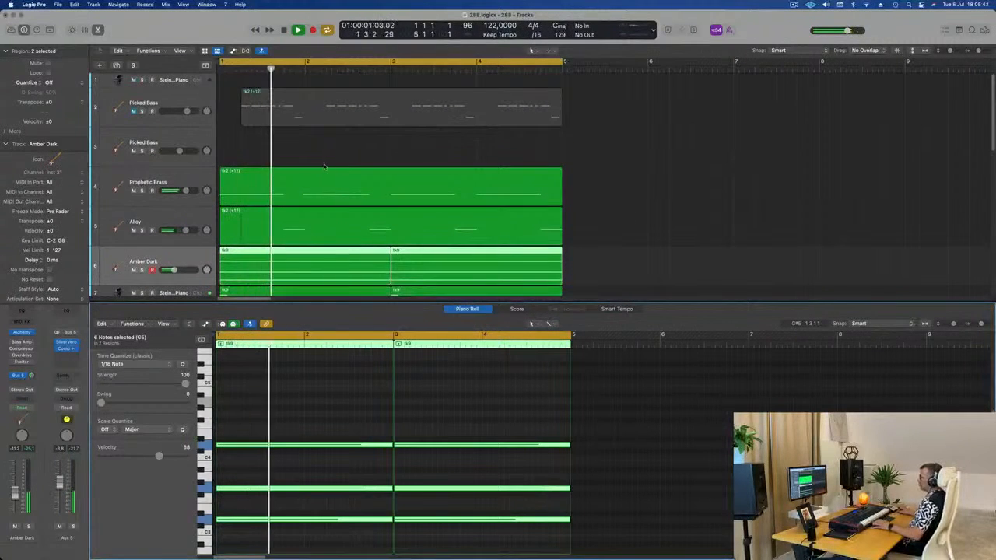
- Duplicate the muted Picked Bass track, copy its region to bar 1 of the unmuted Picked Bass track above Prophetic Brass, and play it
scroll(301, 152, "down", 5)
left_click(177, 100)
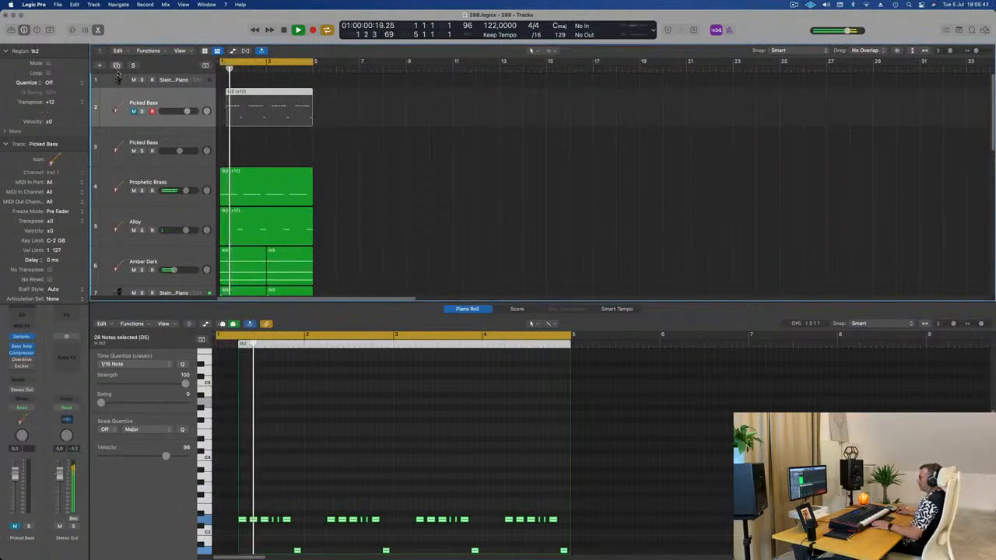
key("super+d")
left_click_drag(276, 92, 272, 173)
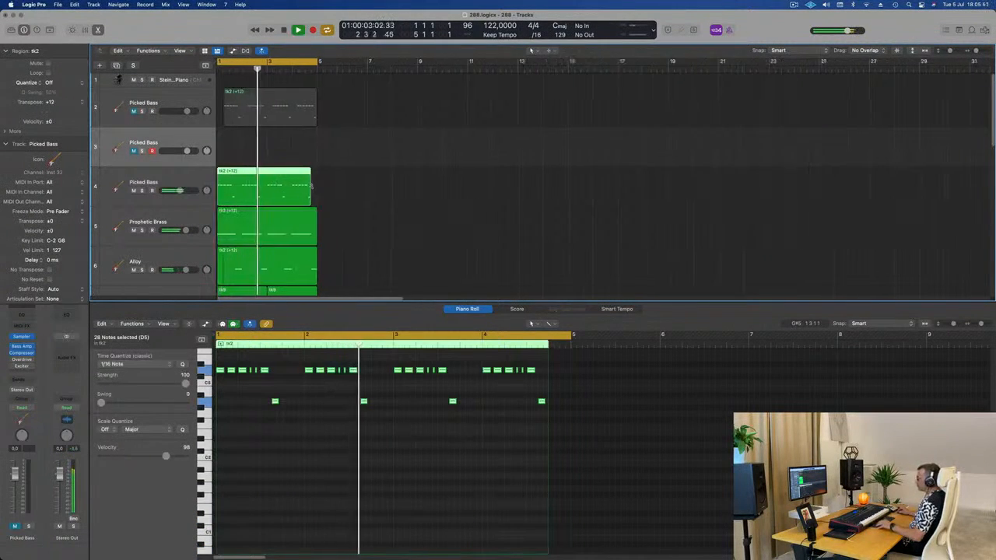
key("super+Right")
key("space")
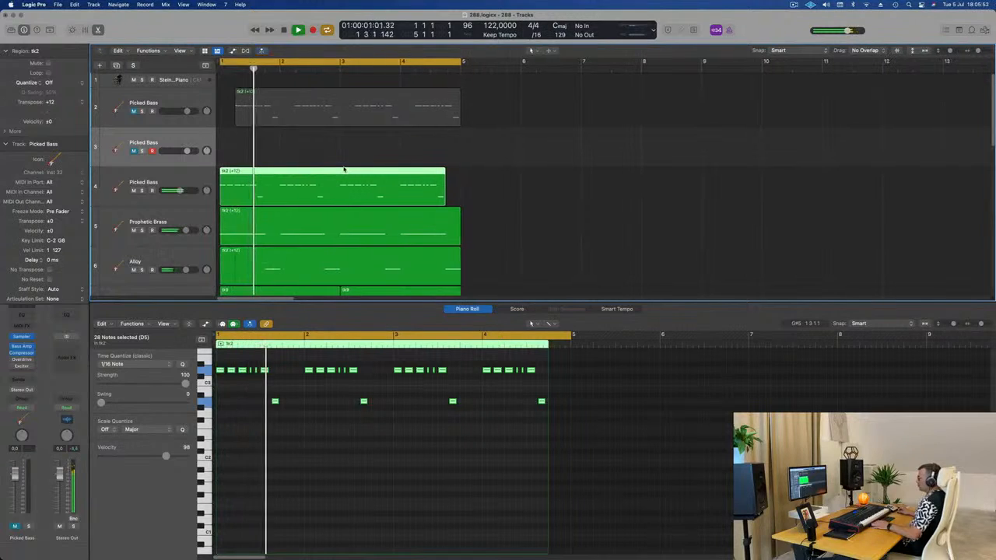
key("space")
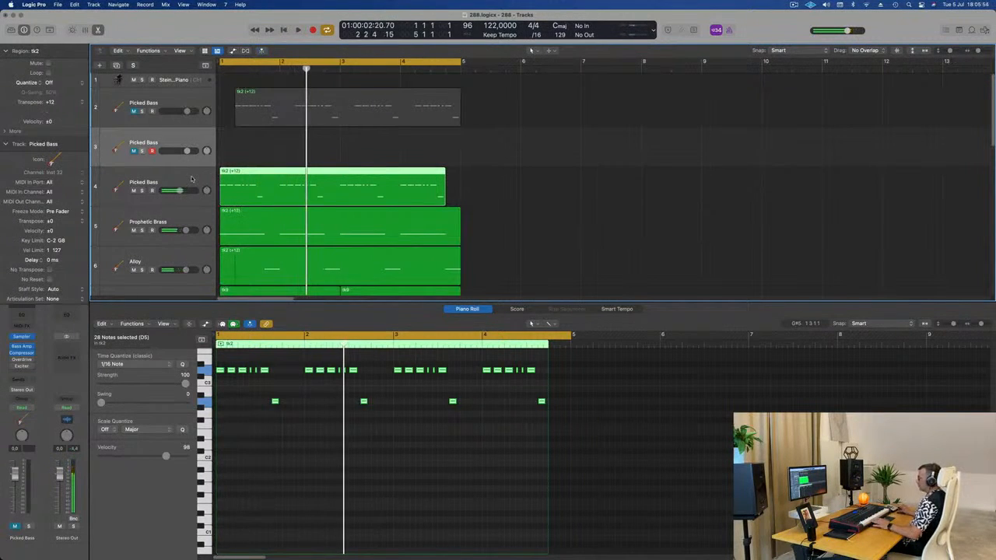
key("space")
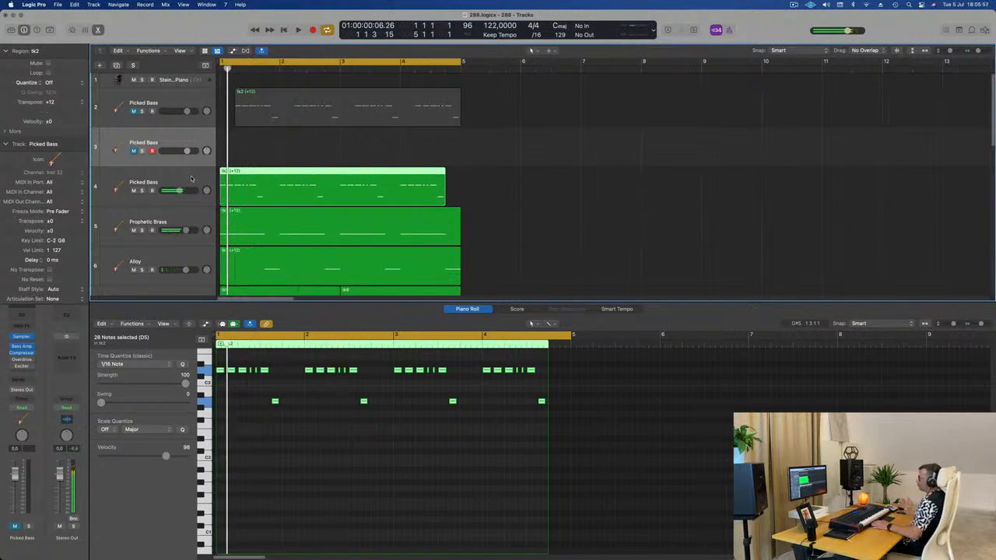
- Replace the Sampler on the unmuted Picked Bass track with a Retro Synth instrument
left_click(194, 178)
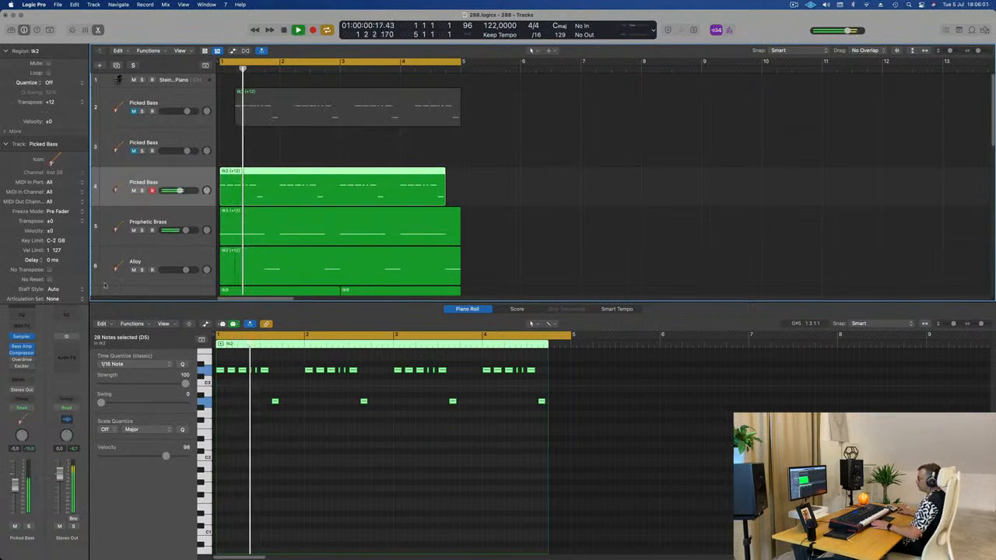
left_click(21, 337)
mouse_move(37, 338)
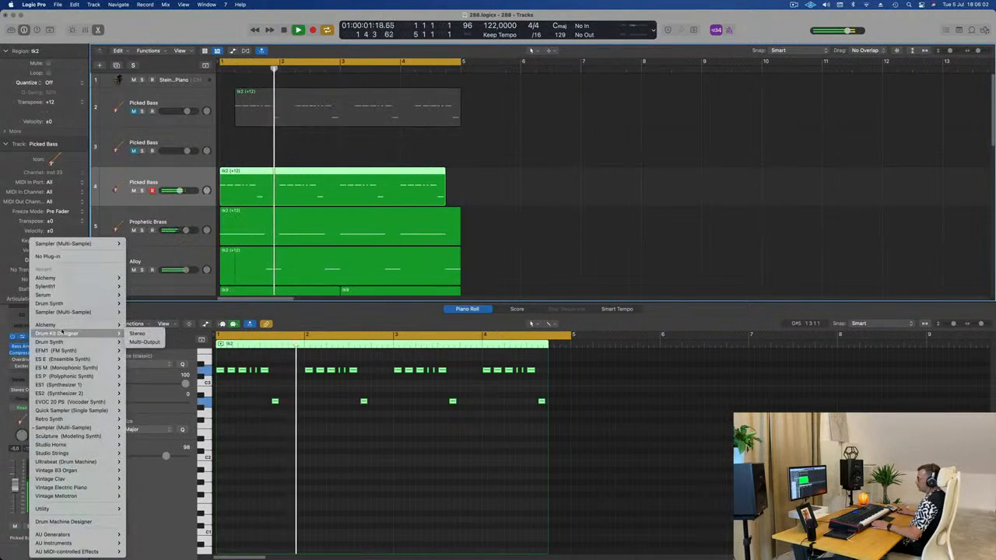
mouse_move(109, 327)
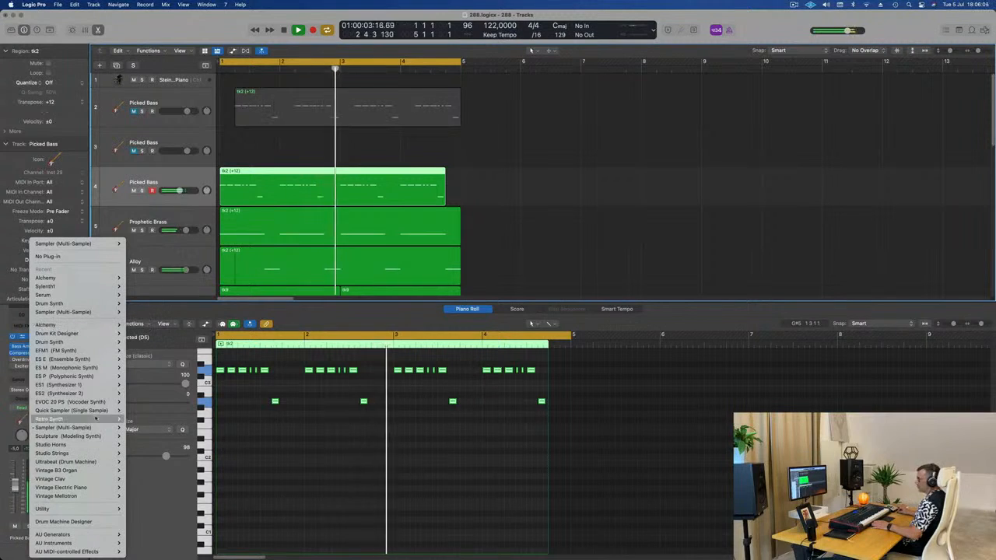
left_click(136, 420)
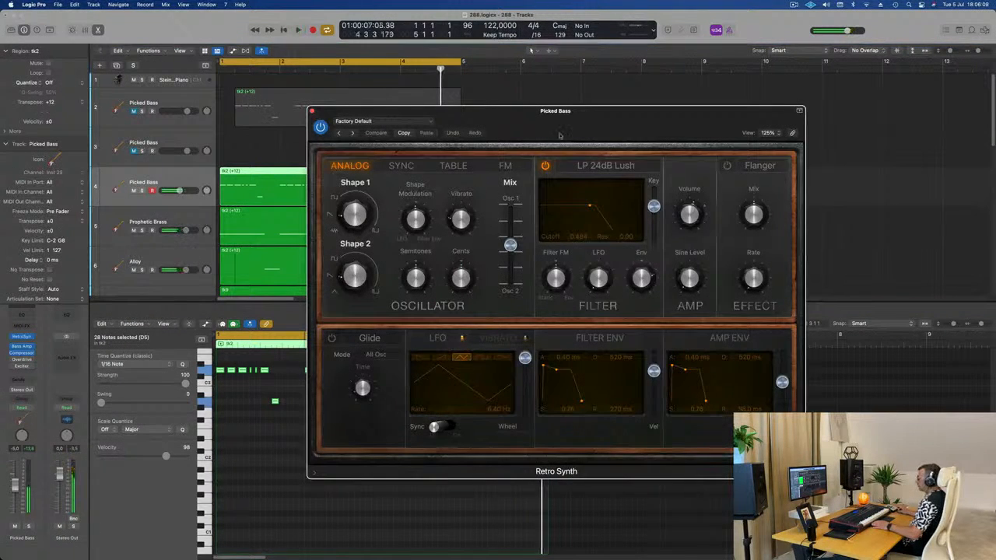
- Load the Airbass Synth preset from Retro Synth's synth bass presets and audition it in playback
left_click(355, 121)
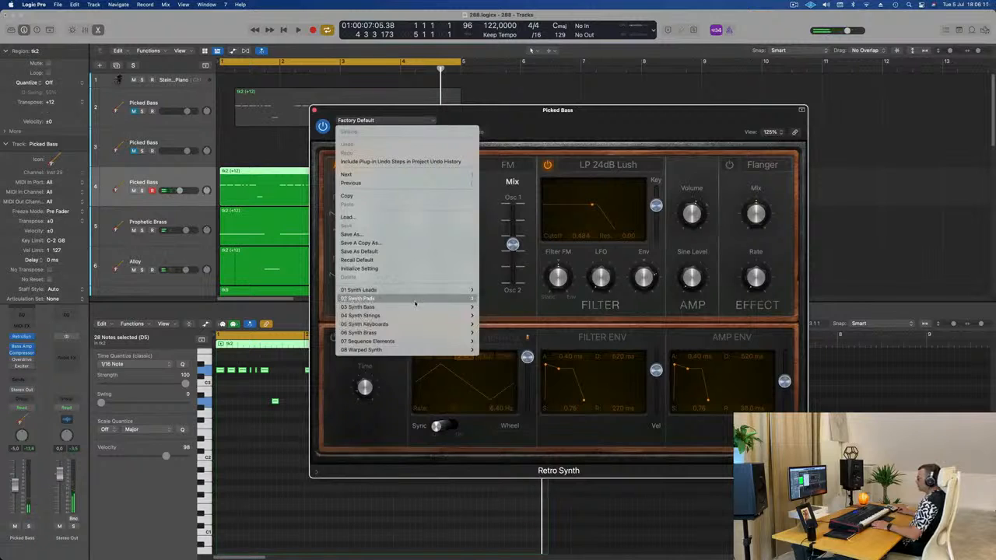
mouse_move(422, 311)
left_click(582, 141)
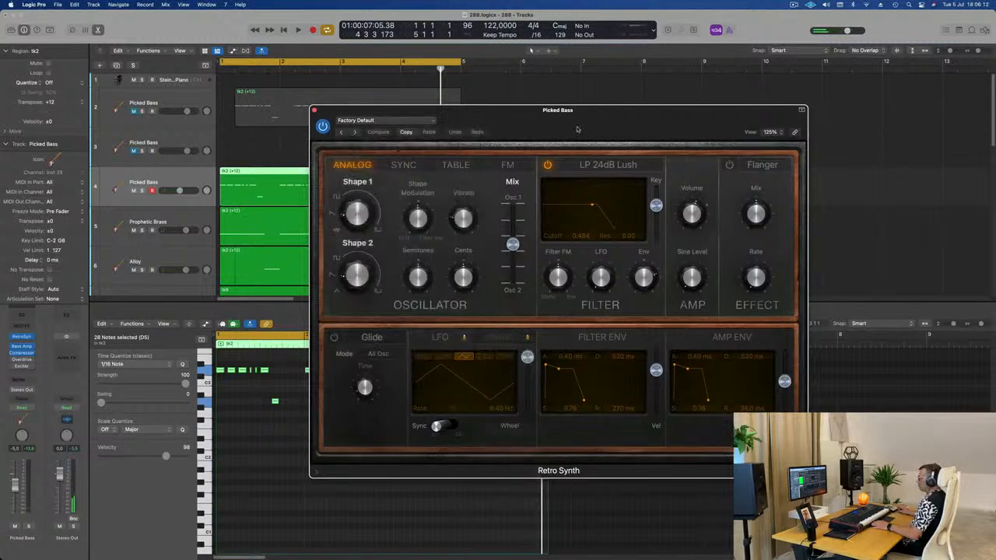
key("space")
left_click_drag(576, 129, 619, 142)
key("space")
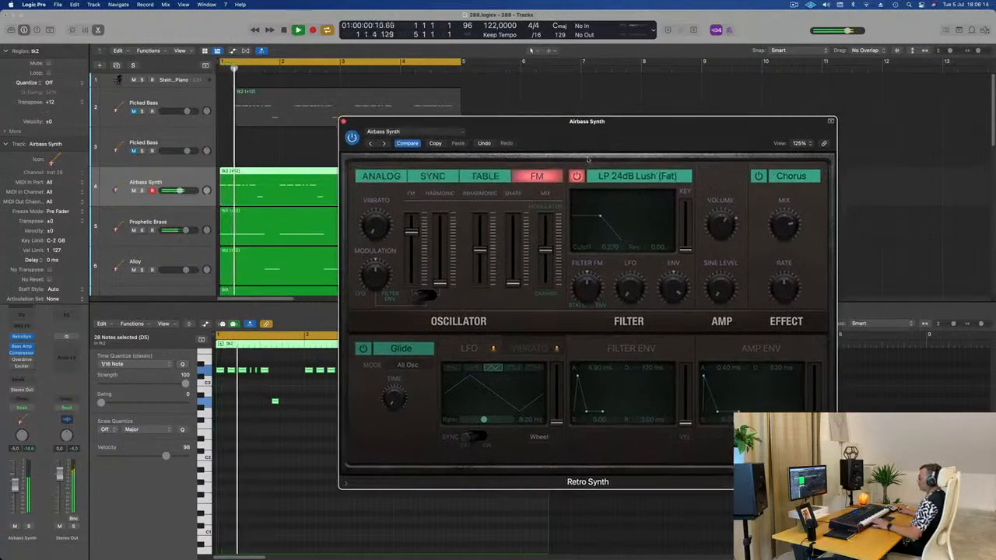
- Audition the following Retro Synth bass presets, Analog Funk and Big Tooth Bass, and go on to Biting FM
key("space")
key("space")
left_click(384, 144)
key("space")
key("space")
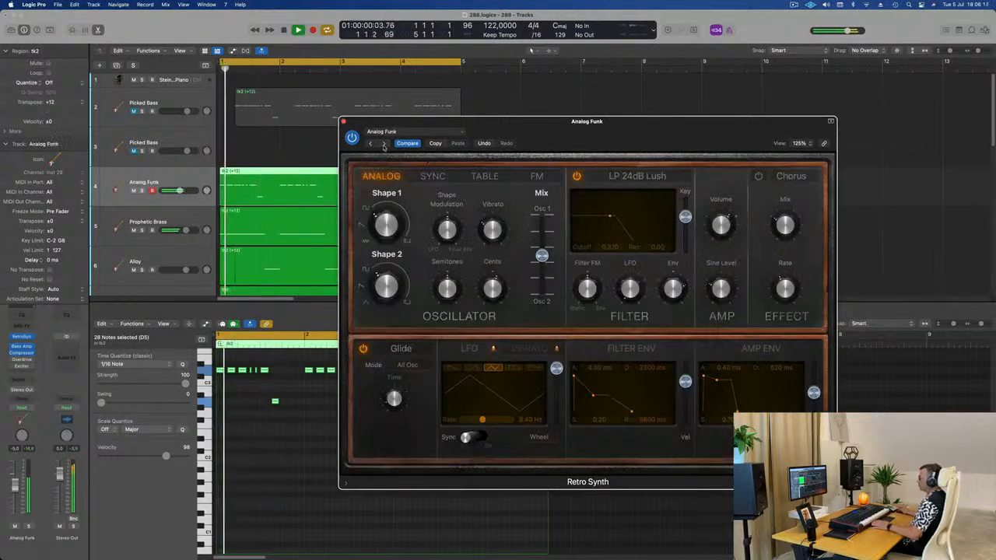
left_click(384, 145)
key("space")
key("space")
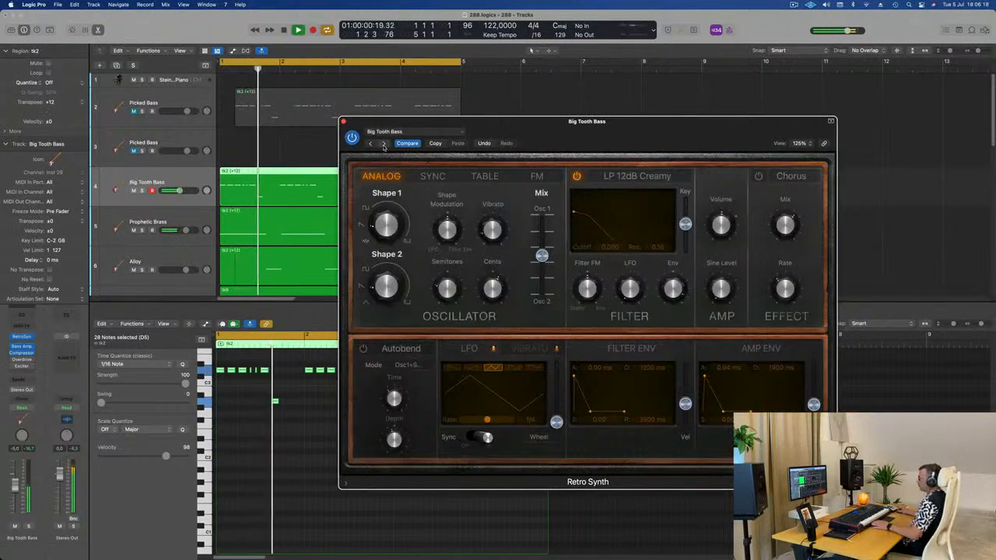
left_click(384, 144)
key("space")
key("space")
- Transpose the copied bass region's selected notes down one octave in the Piano Roll and play them back
double_click(283, 173)
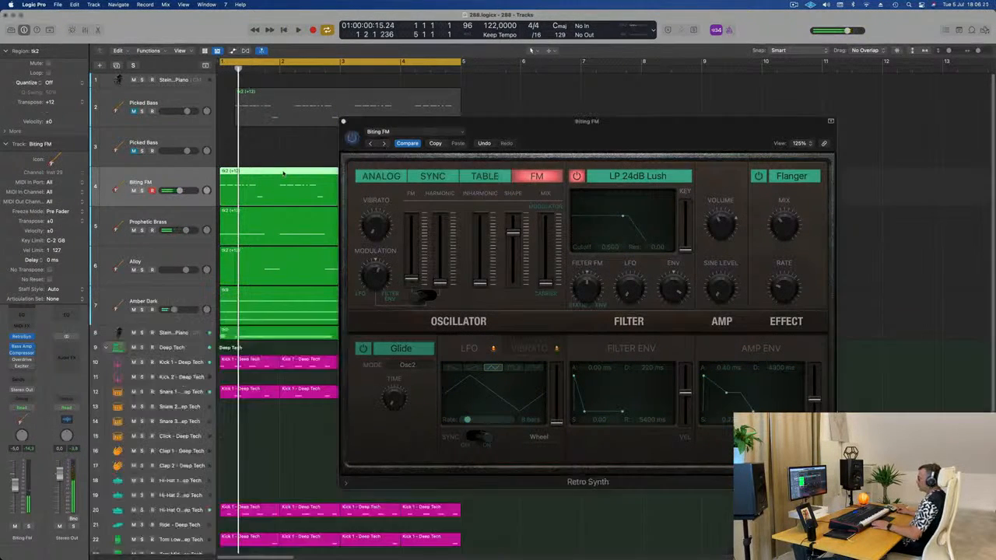
double_click(283, 173)
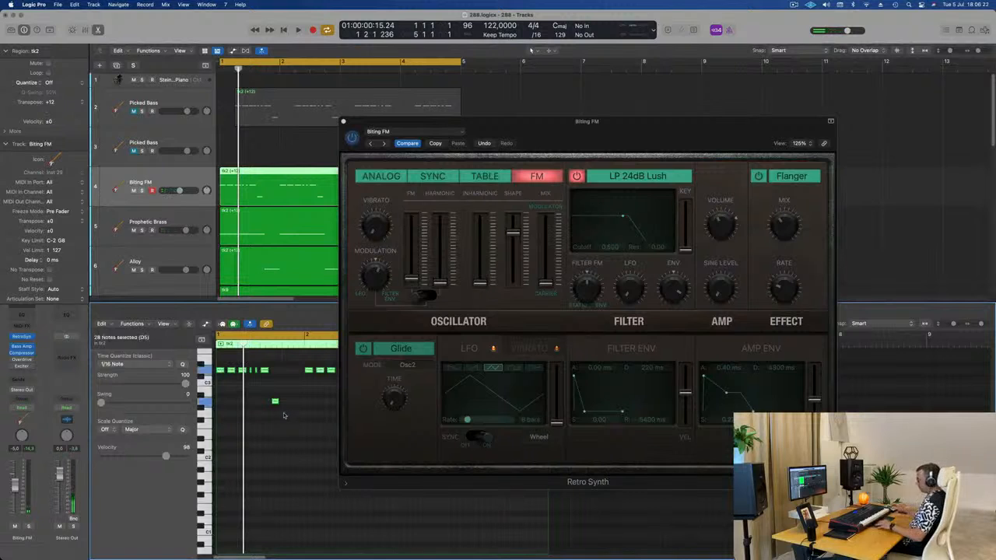
key("space")
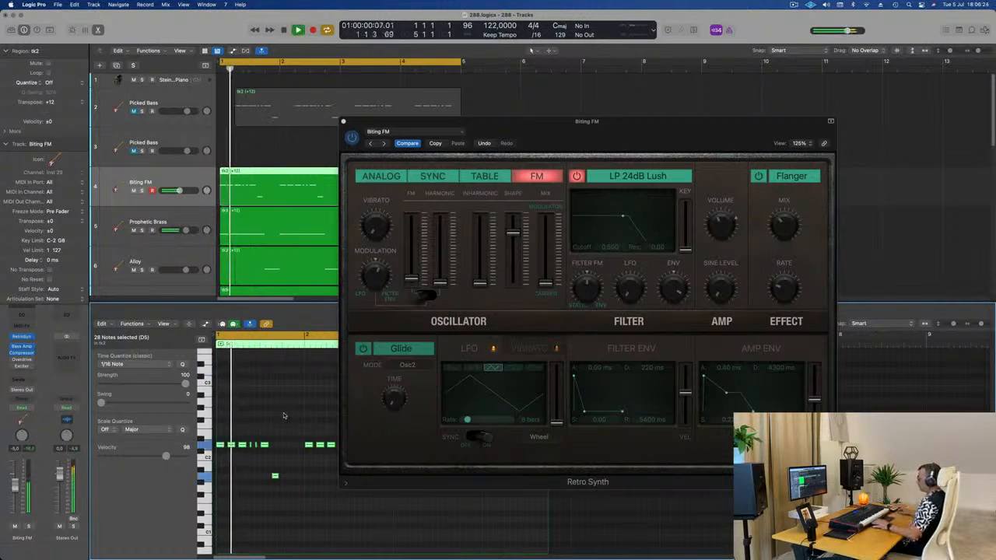
key("space")
- Advance through the Retro Synth bass presets during playback until Heavy Punch Bass is loaded
left_click_drag(561, 121, 445, 159)
key("space")
key("space")
left_click(387, 144)
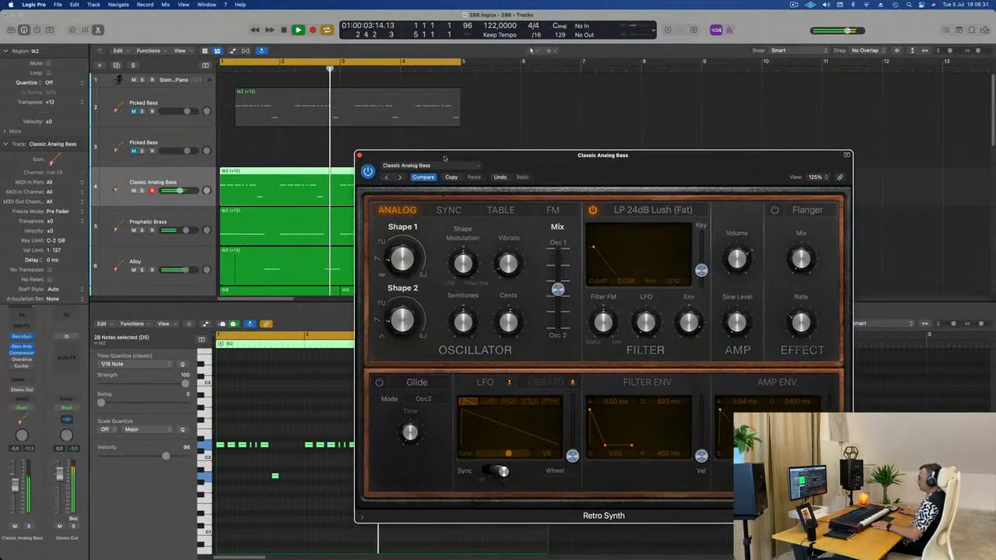
left_click(400, 177)
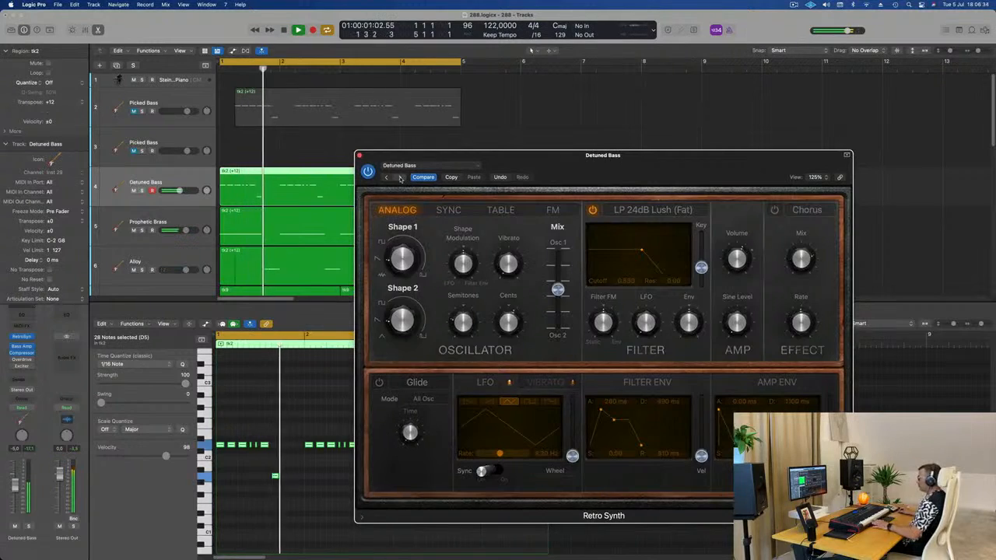
left_click(400, 177)
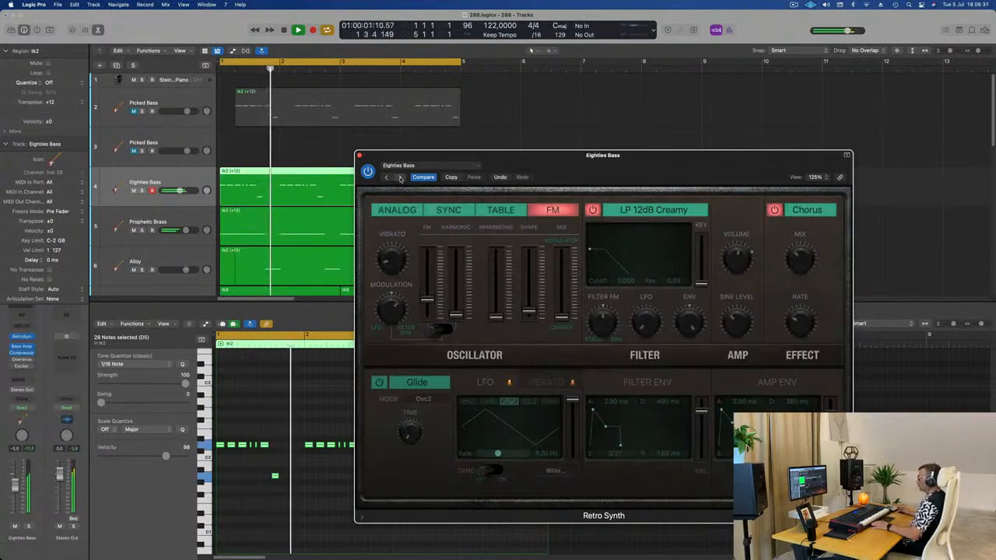
left_click(400, 177)
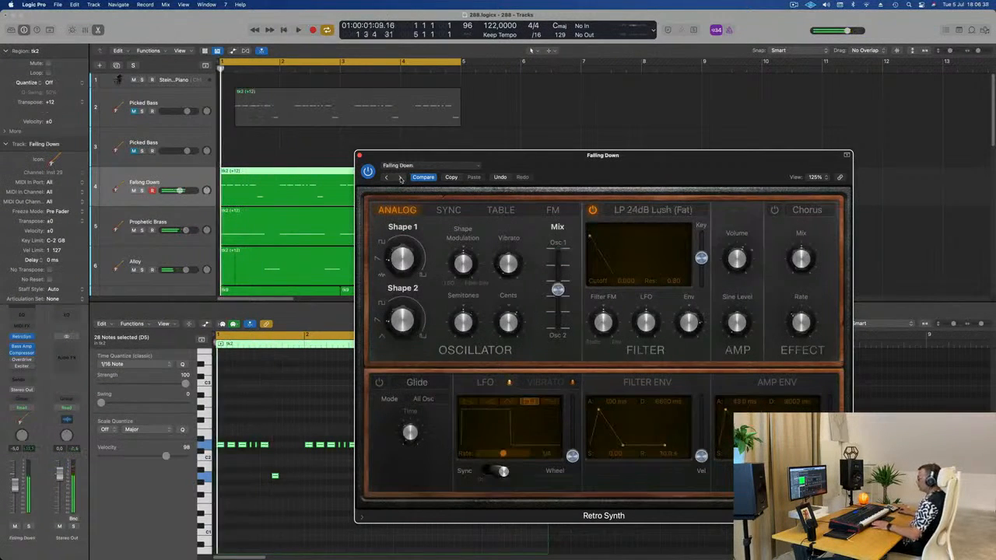
left_click(400, 177)
left_click(400, 177)
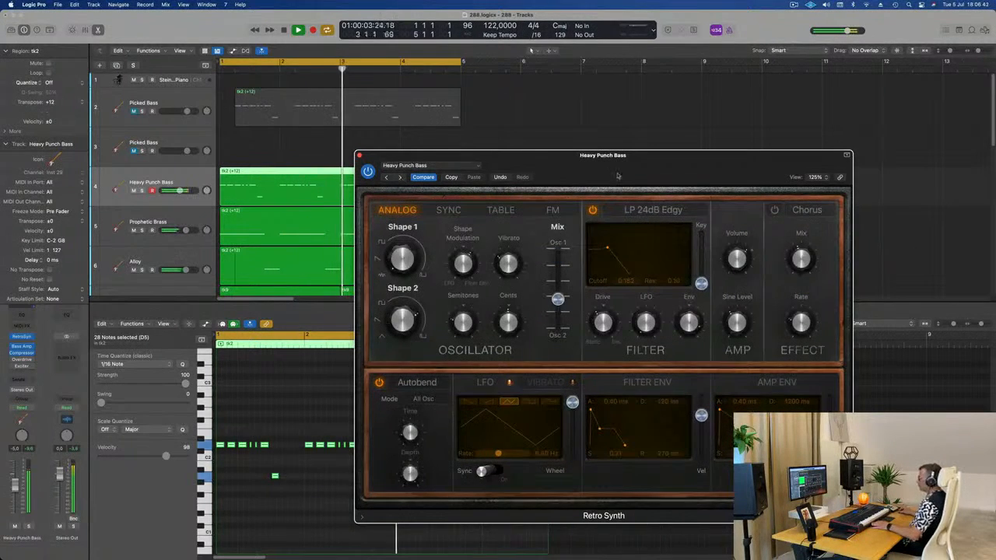
- Transpose the bass region's selected notes back up one octave and replay the loop from the start
left_click_drag(617, 177, 595, 187)
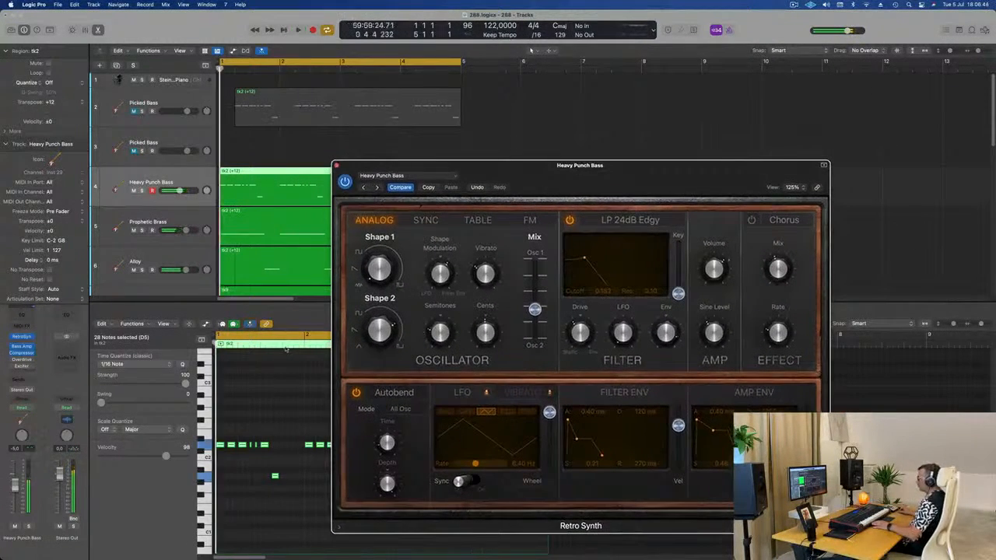
key("space")
key("alt+shift+Up")
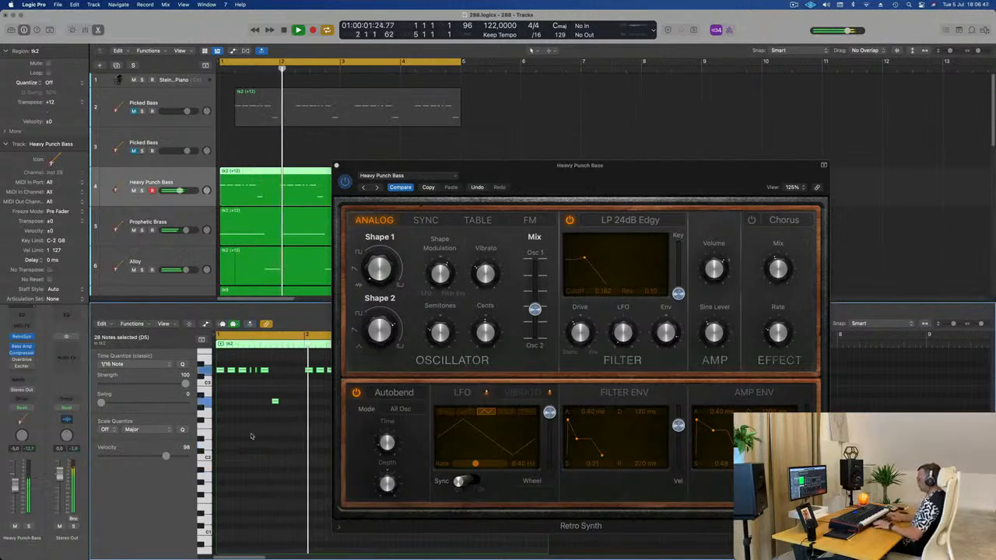
key("Return")
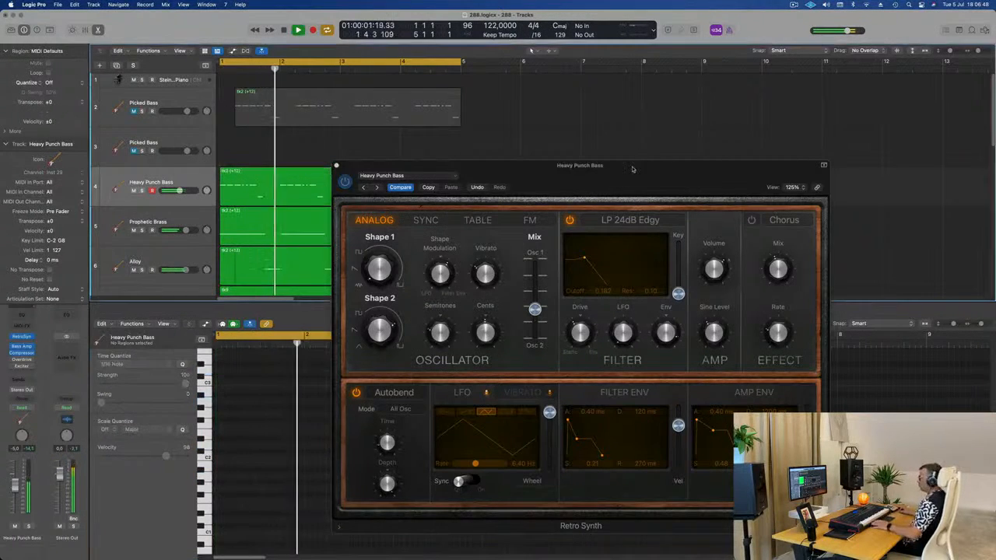
- Raise the Heavy Punch Bass track's volume to about -2.8 dB and move the Retro Synth window off the regions
left_click_drag(603, 189, 611, 132)
left_click_drag(17, 483, 16, 480)
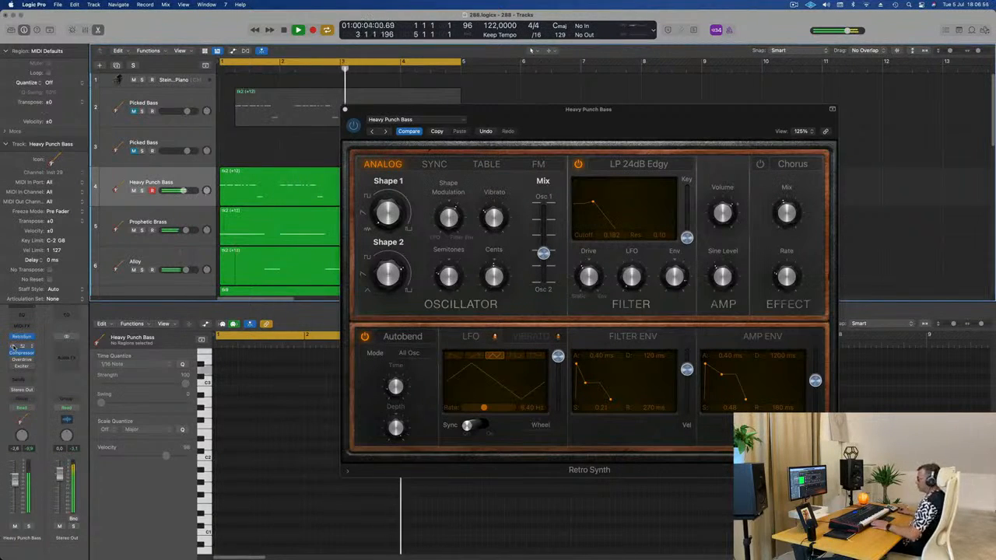
left_click_drag(649, 115, 815, 122)
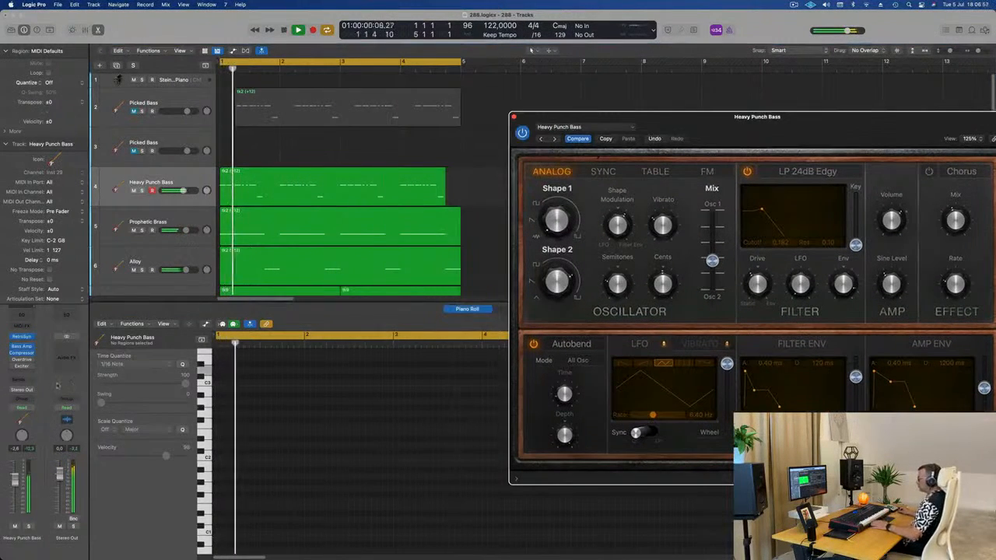
left_click(15, 471)
- Select the Steinway Grand Piano track above the Deep Tech drums and lower its volume during playback
scroll(237, 206, "down", 5)
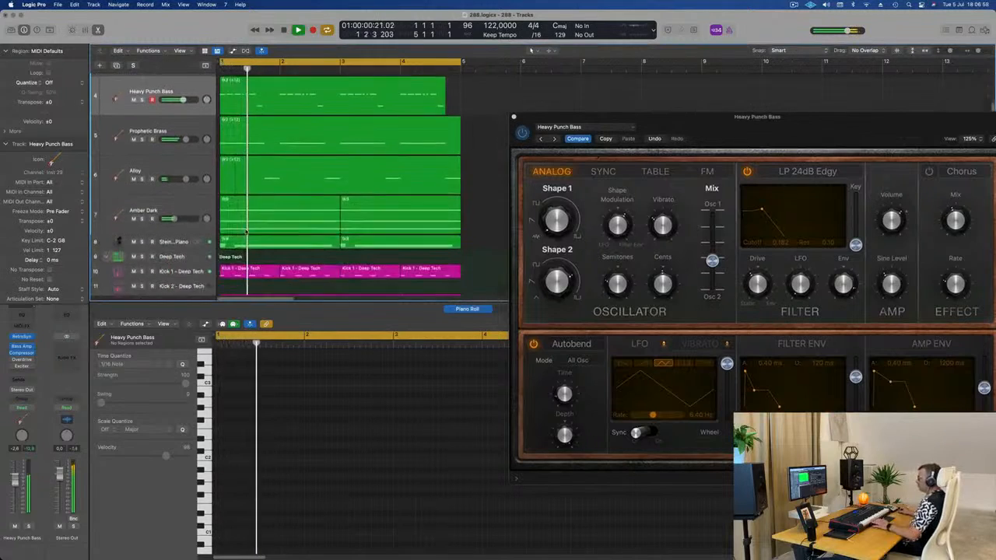
left_click(163, 199)
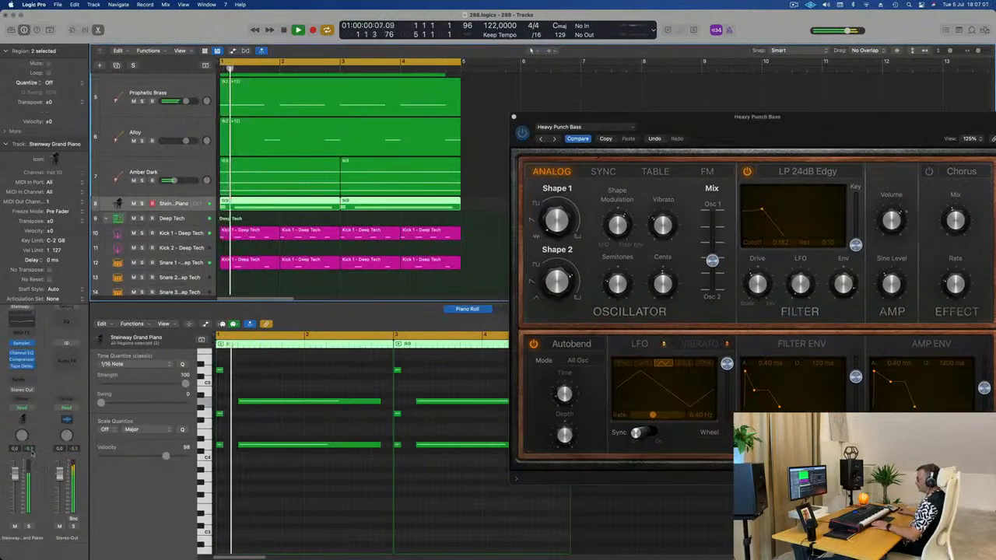
key("space")
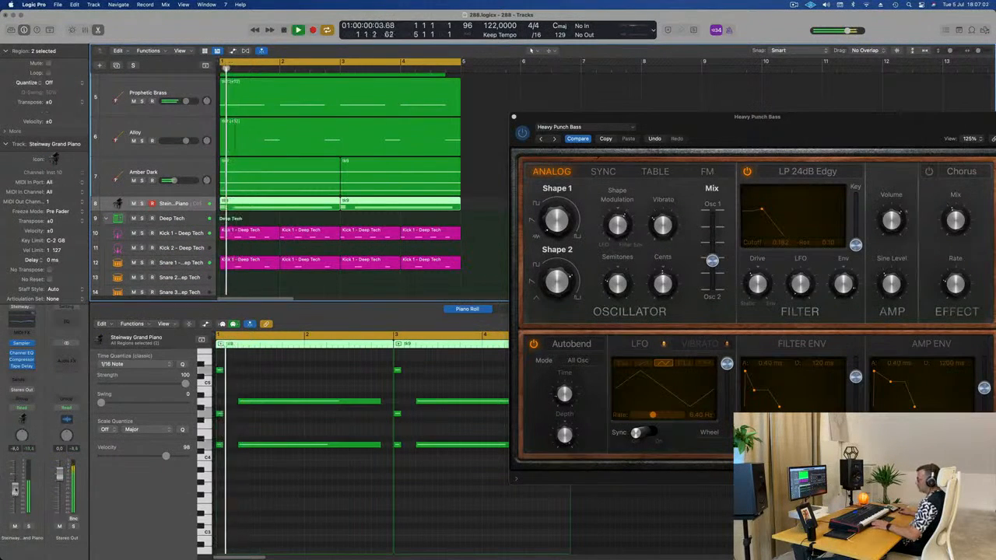
- Add a Bus 5 send to Aux 5 on the Steinway Grand Piano track and raise the send level
left_click(18, 385)
mouse_move(23, 392)
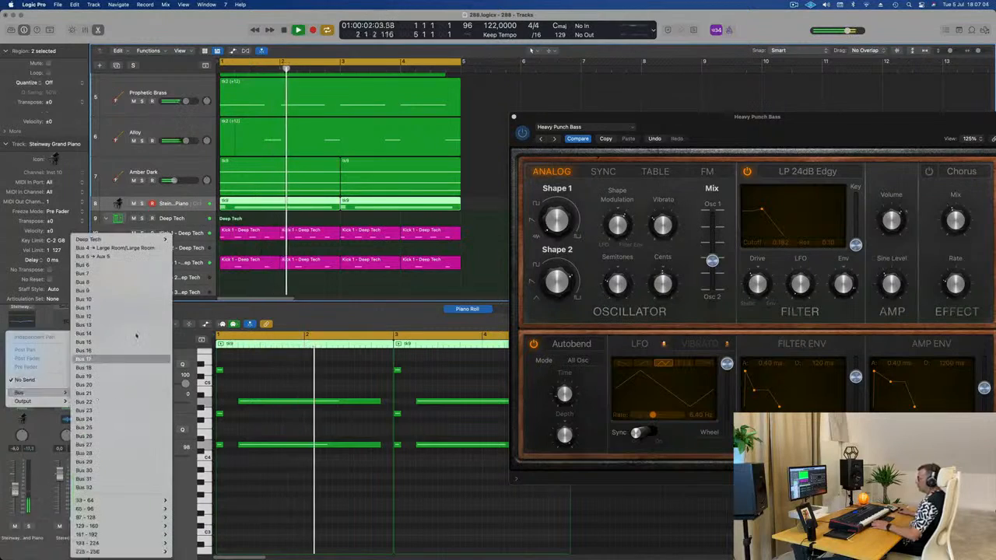
left_click(119, 259)
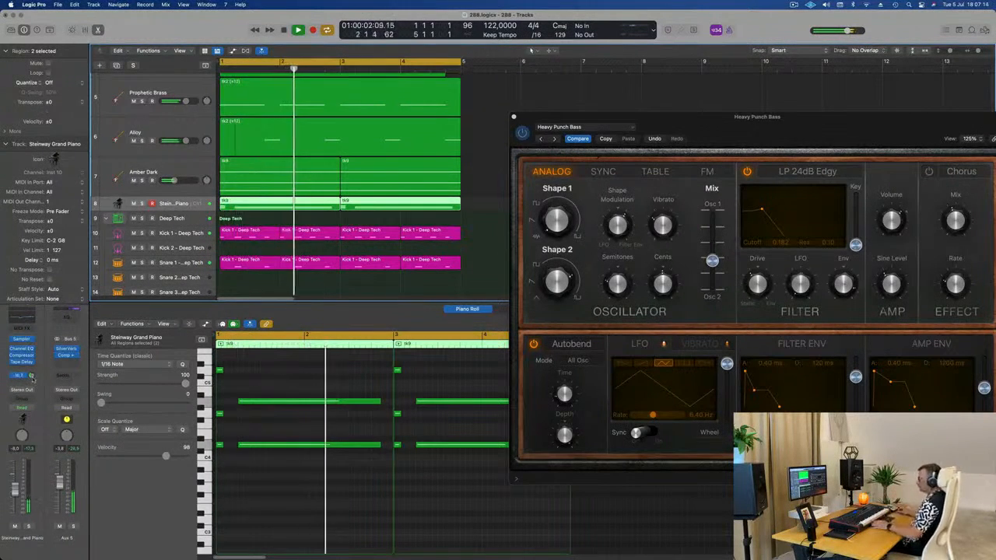
left_click_drag(895, 117, 690, 182)
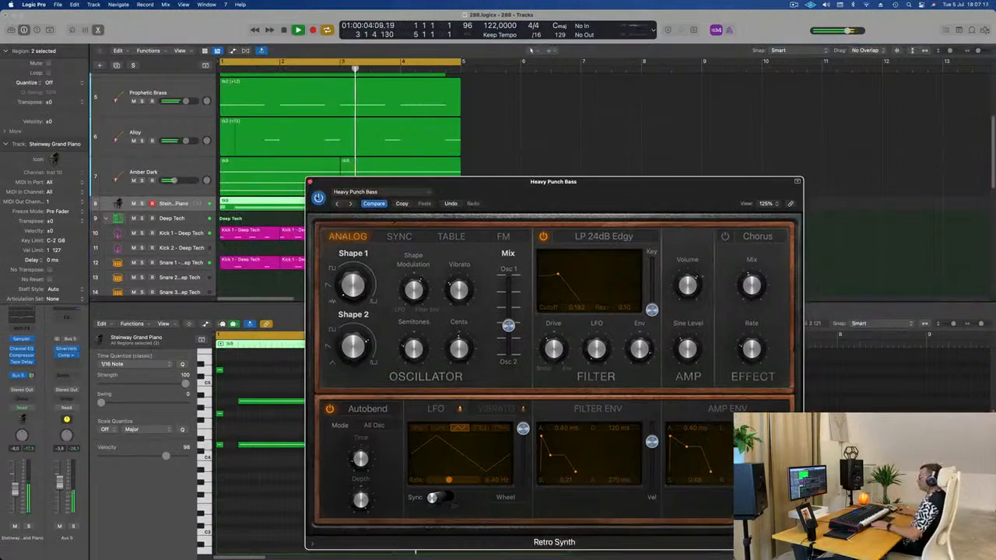
- Close the Retro Synth window, duplicate the Amber Dark track and copy its first region onto the duplicate at bar 1
left_click(309, 182)
scroll(521, 211, "up", 5)
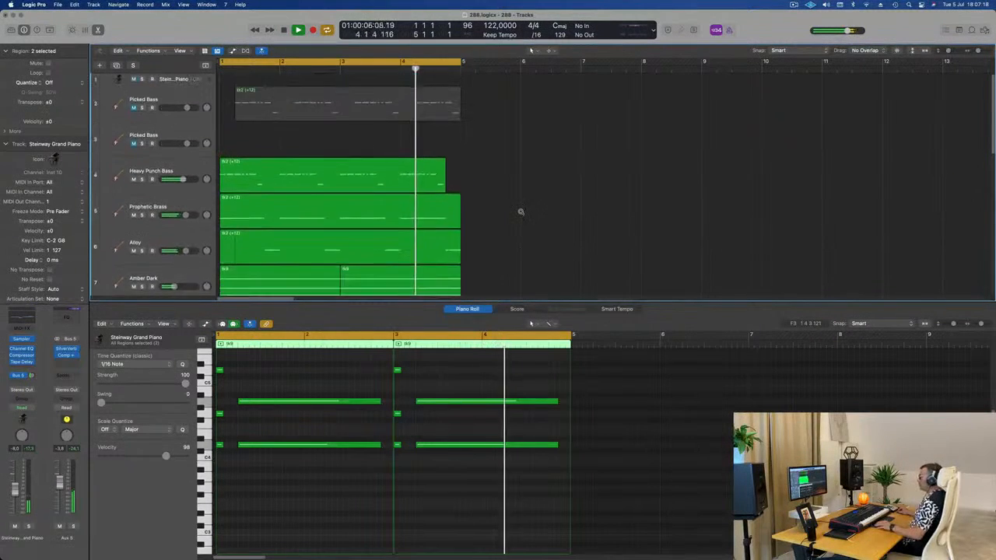
scroll(522, 212, "down", 4)
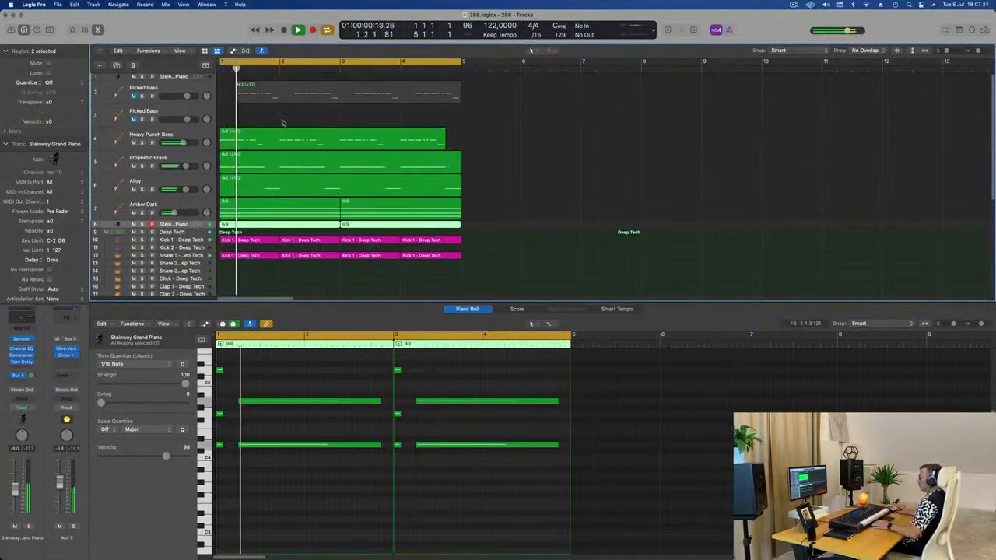
left_click(177, 210)
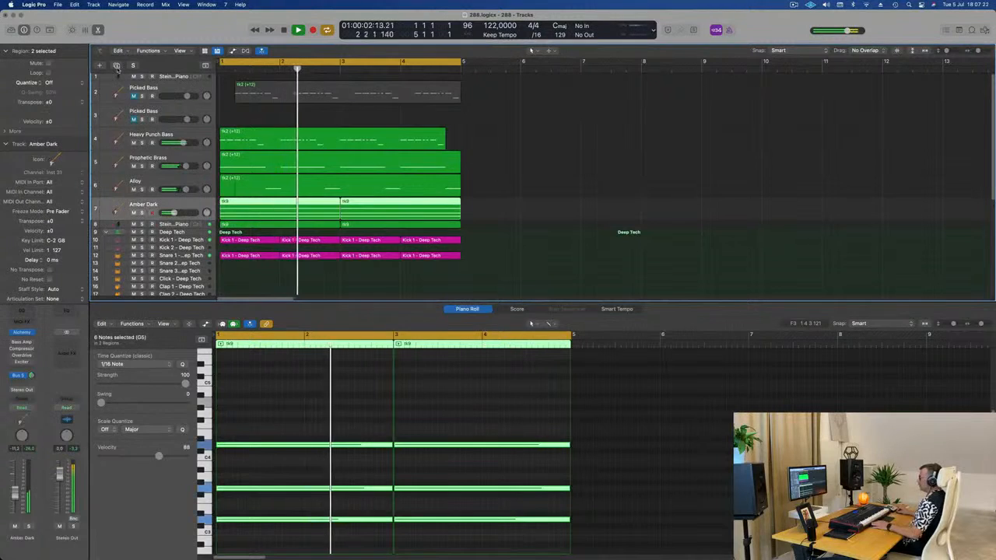
left_click(280, 208)
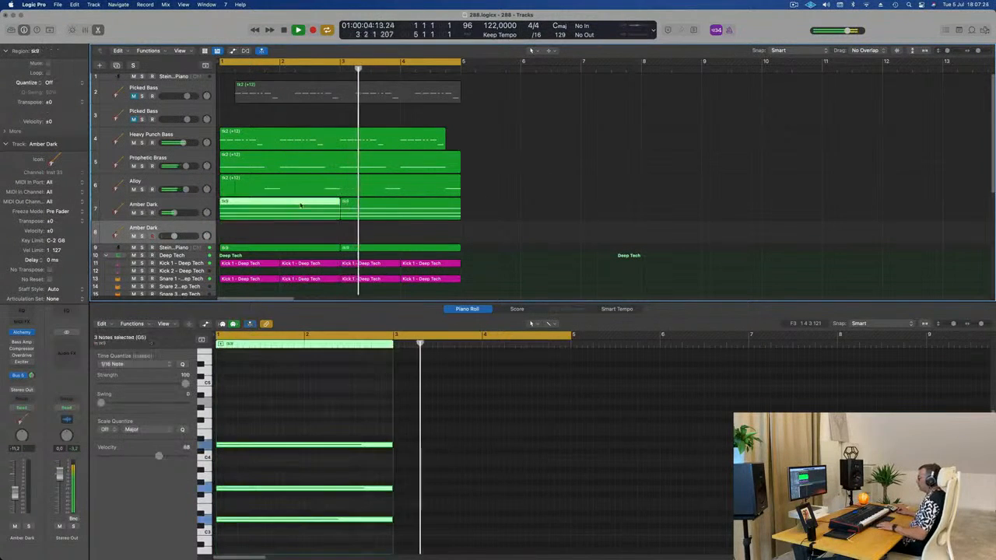
left_click_drag(280, 208, 286, 231)
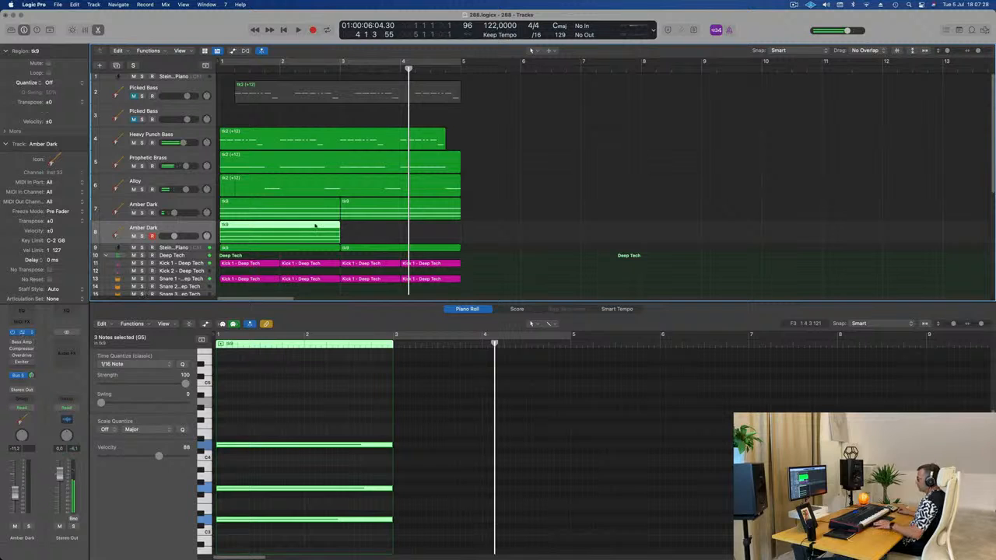
- Open the duplicated Amber Dark track's Alchemy instrument, turn the cycle range back on and reselect the copied region
key("v")
key("space")
left_click_drag(436, 110, 705, 140)
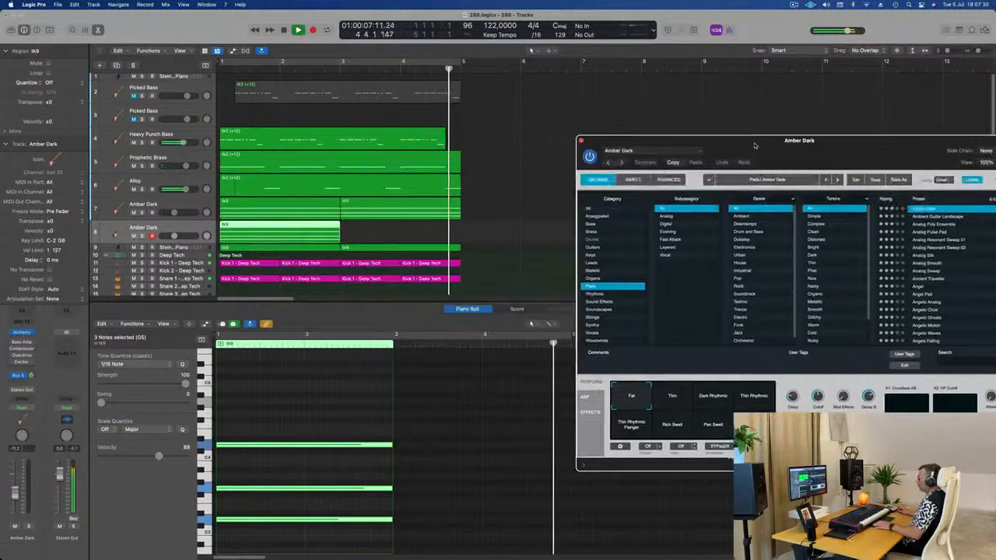
left_click(495, 177)
left_click(404, 61)
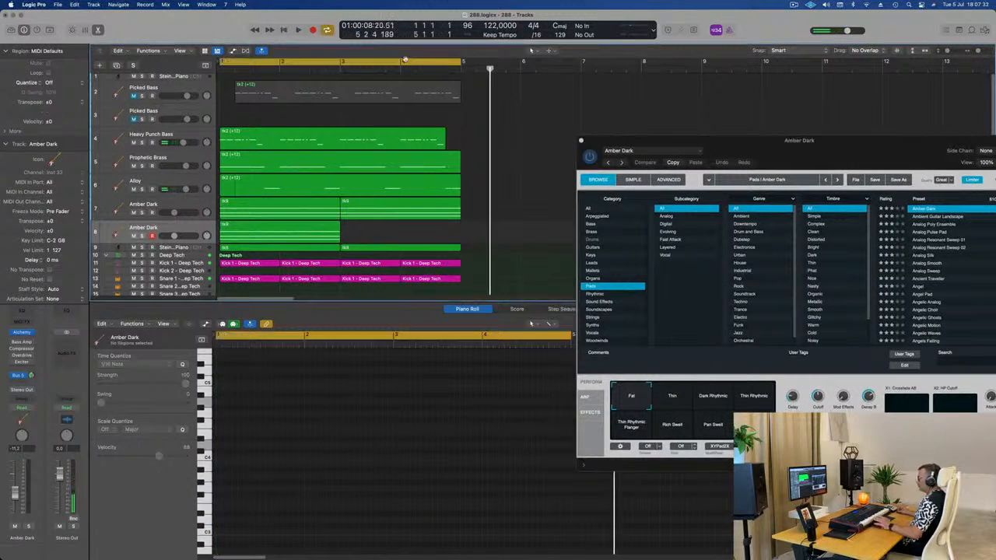
left_click_drag(700, 141, 610, 95)
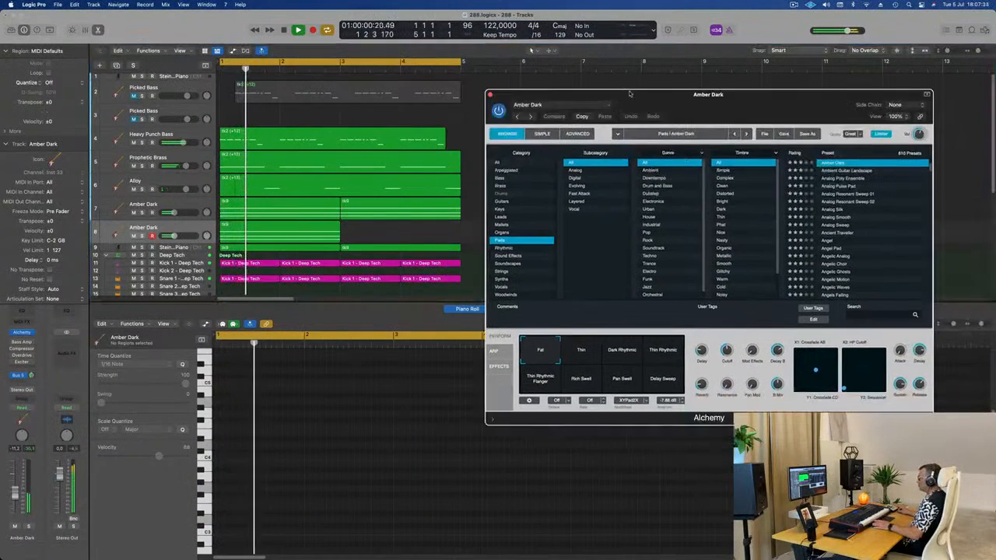
left_click(174, 227)
key("space")
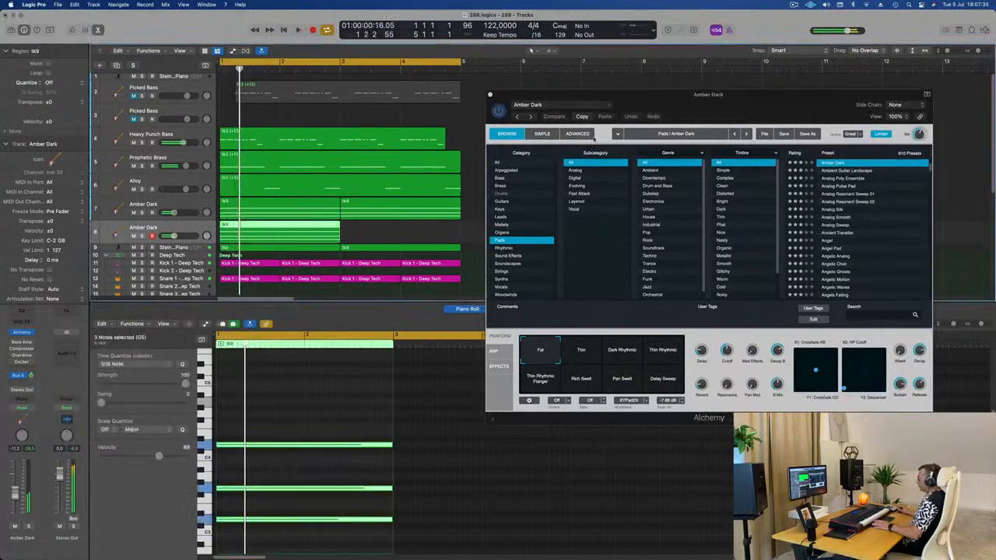
- Search the Alchemy presets for 198, load Sunrise 1984 on the duplicated track and audition it
left_click(884, 315)
type("198")
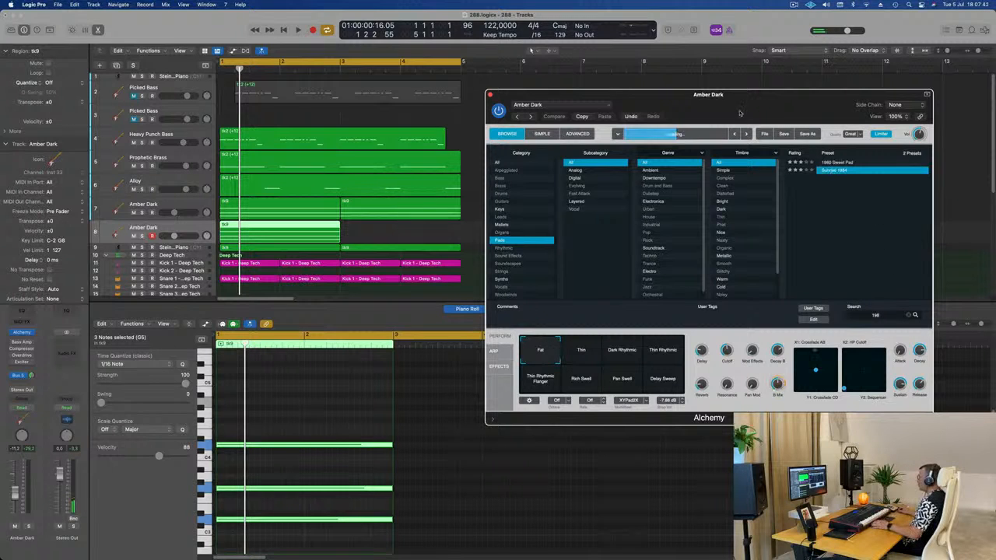
left_click_drag(748, 102, 764, 97)
key("space")
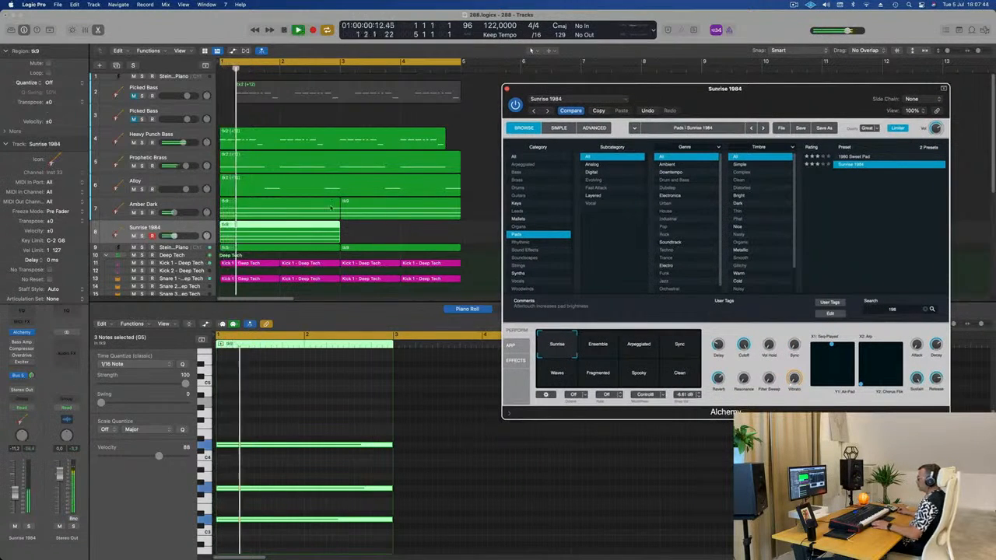
key("space")
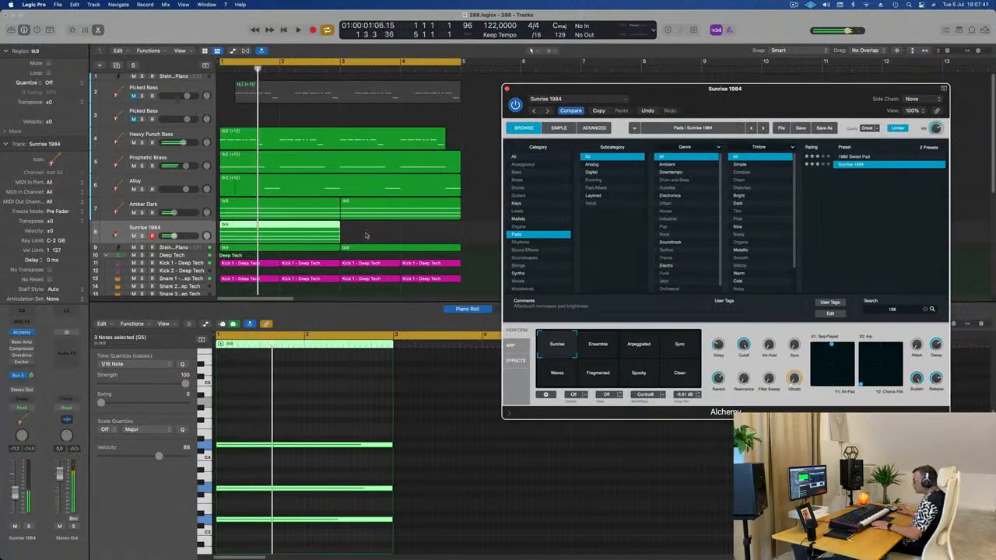
- Transpose the three selected notes of the Sunrise 1984 region down one octave and audition the result
key("space")
key("space")
left_click_drag(284, 411, 275, 557)
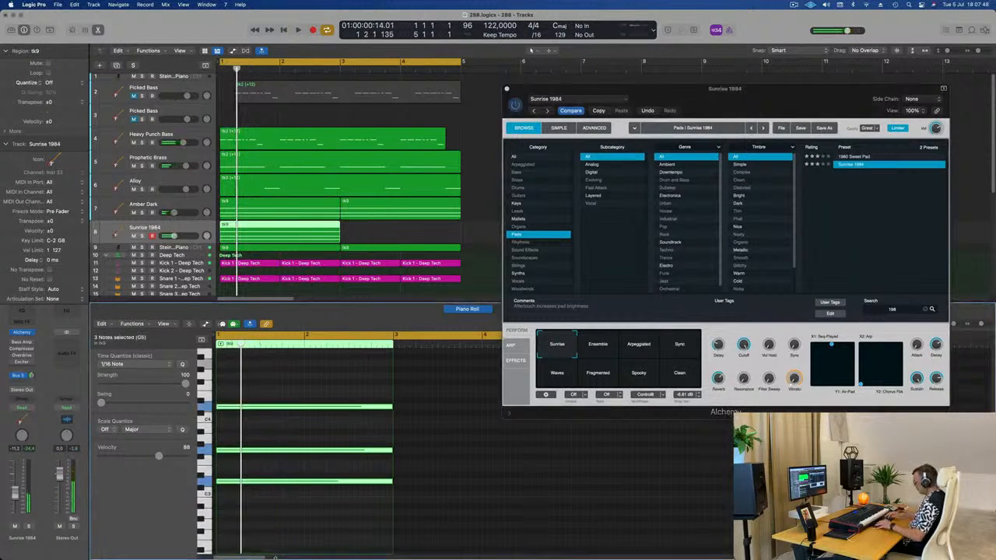
scroll(275, 506, "up", 3)
key("space")
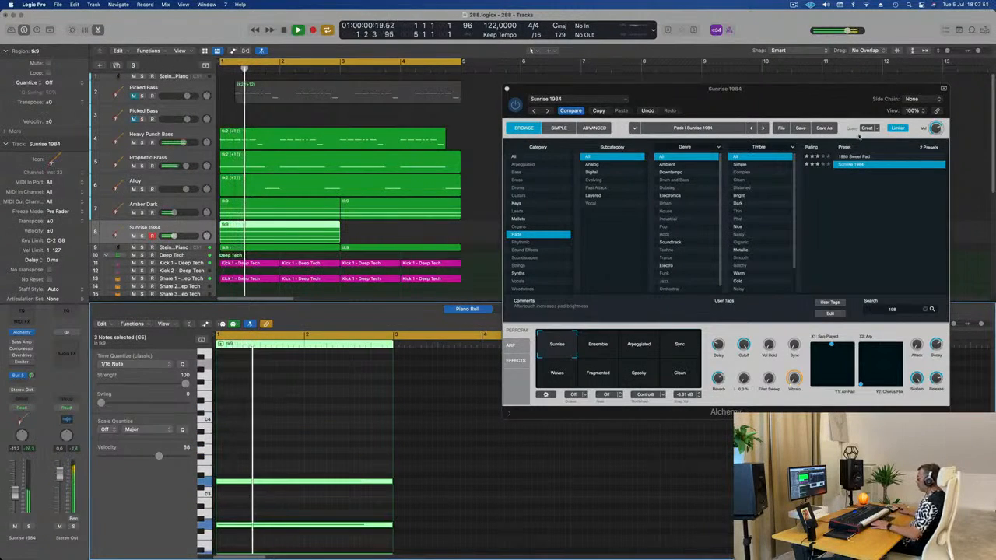
left_click_drag(792, 112, 927, 154)
key("space")
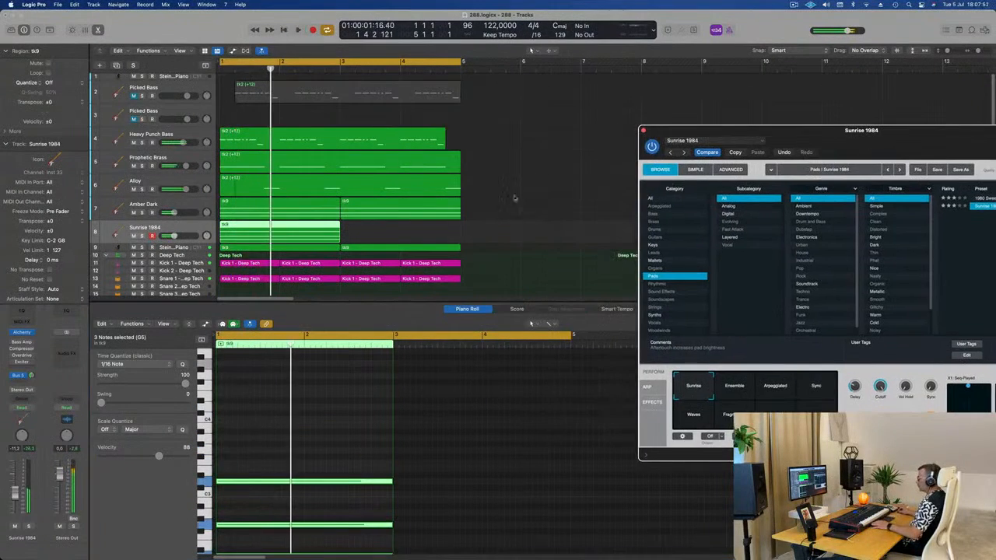
- Try to split the Sunrise 1984 region just before bar 2, then undo the split
double_click(279, 231)
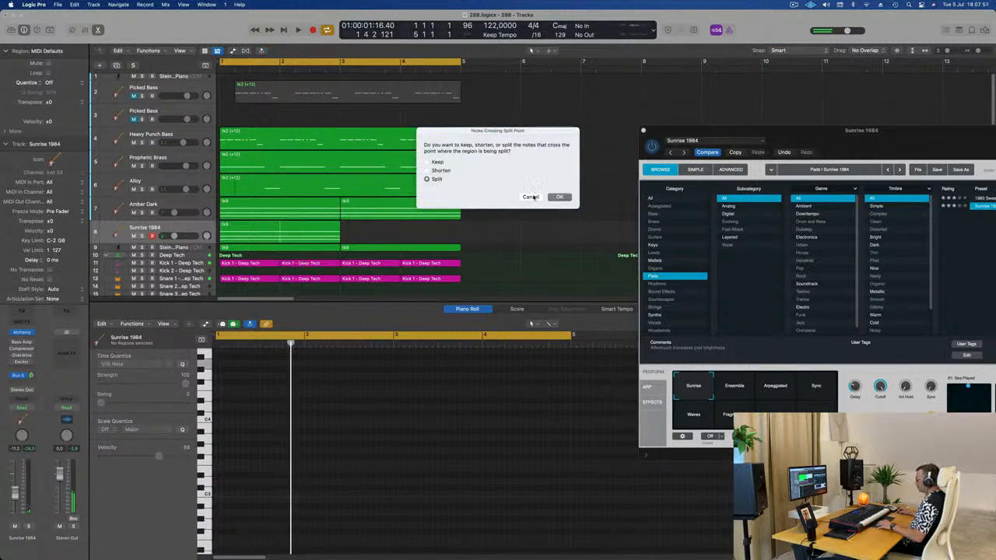
left_click(539, 197)
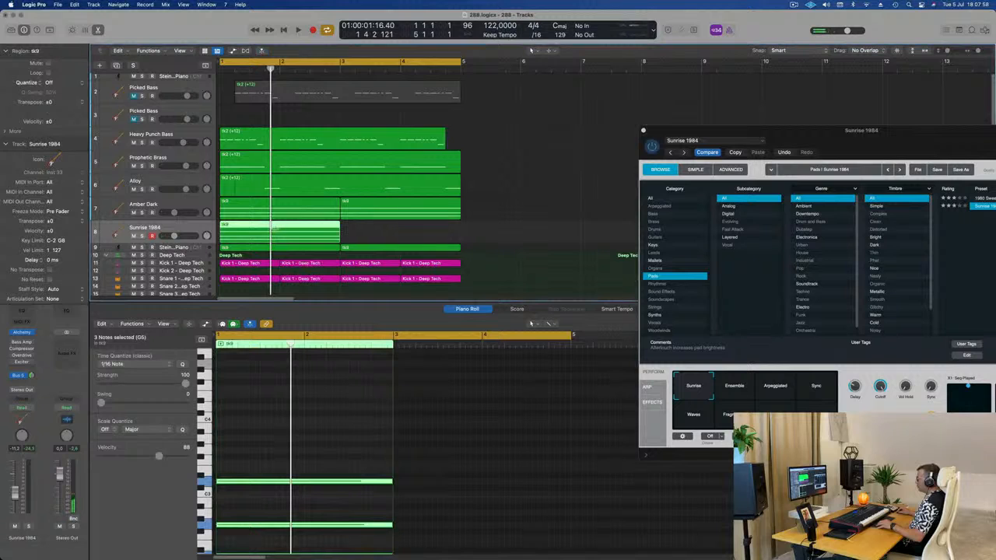
double_click(275, 229)
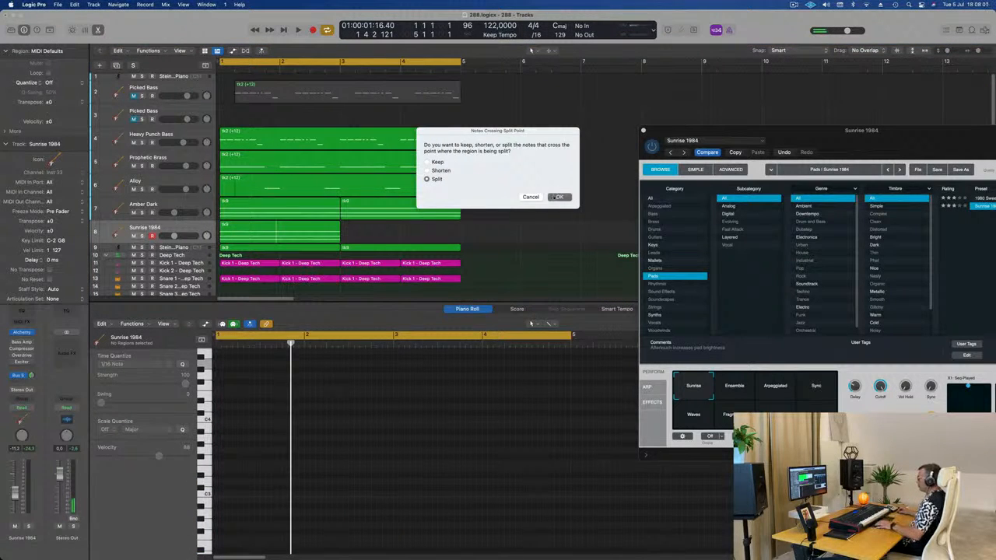
left_click(558, 197)
key("super+Right")
key("super+Right")
key("super+Right")
key("super+Right")
key("super+Right")
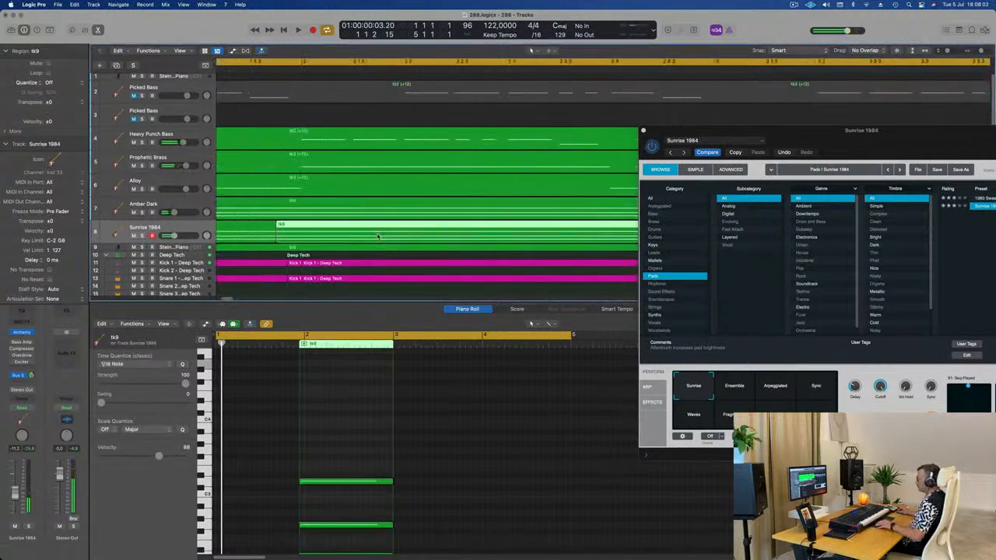
key("super+z")
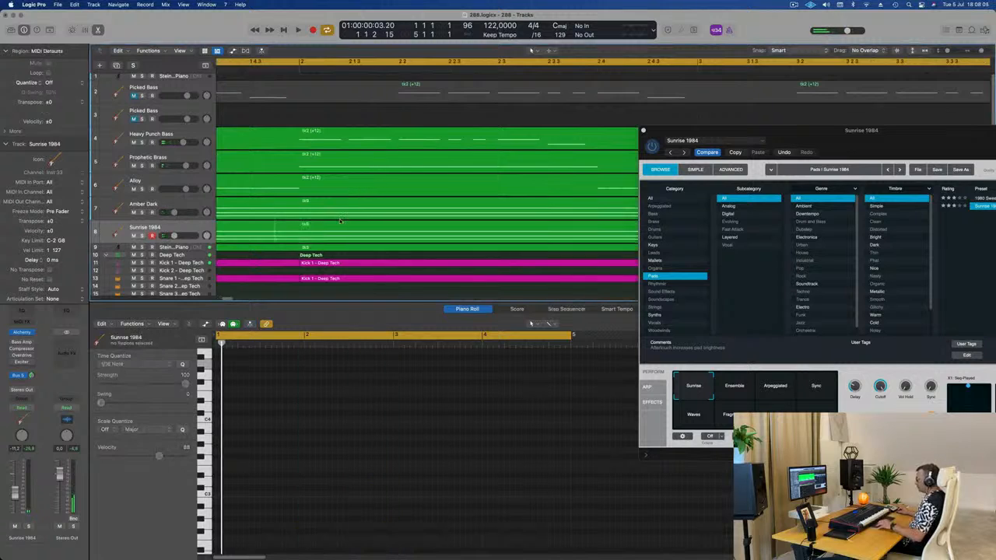
- Split the Sunrise 1984 region at bar 2, splitting its crossing notes, and delete the second half
key("super+Left")
key("super+Left")
key("super+Left")
left_click(364, 238)
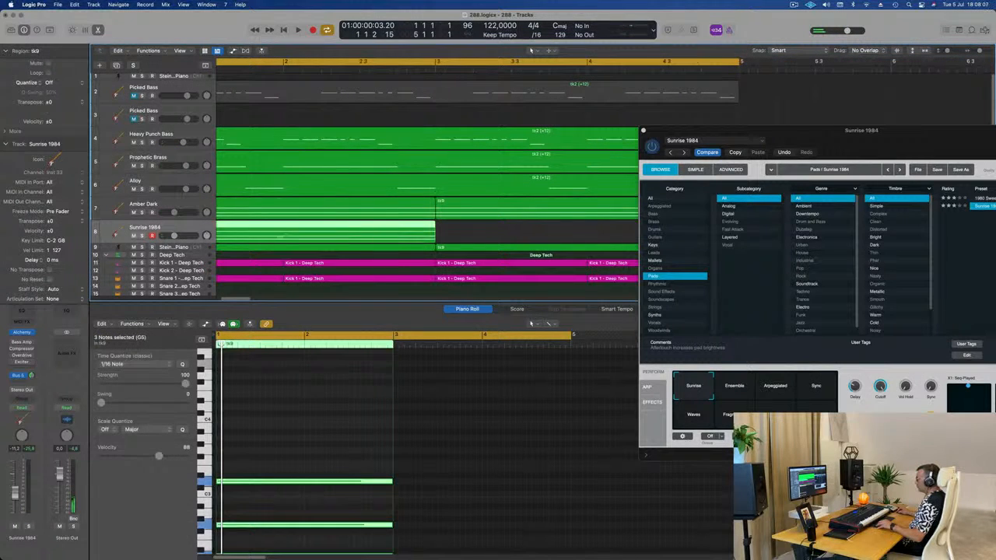
double_click(283, 235, "super")
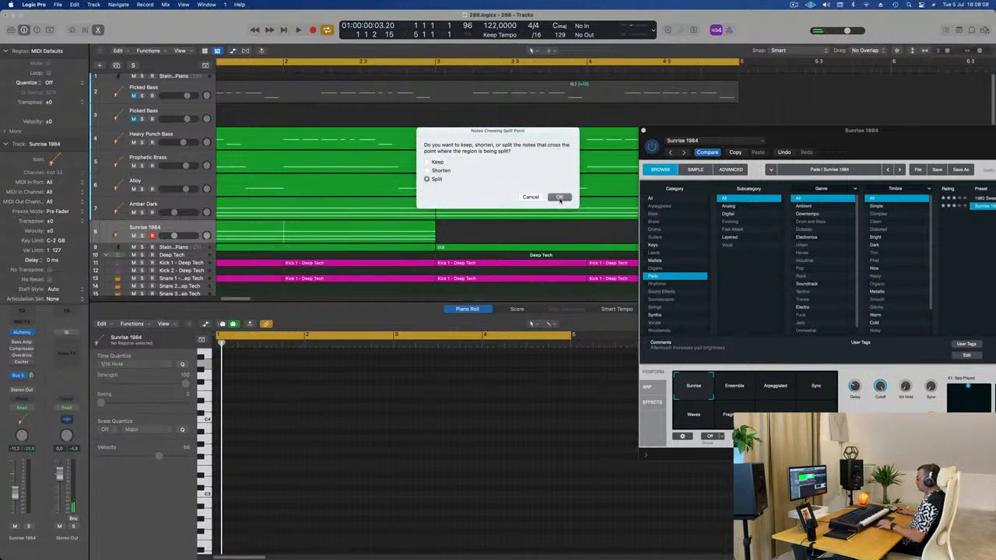
left_click(560, 198)
key("space")
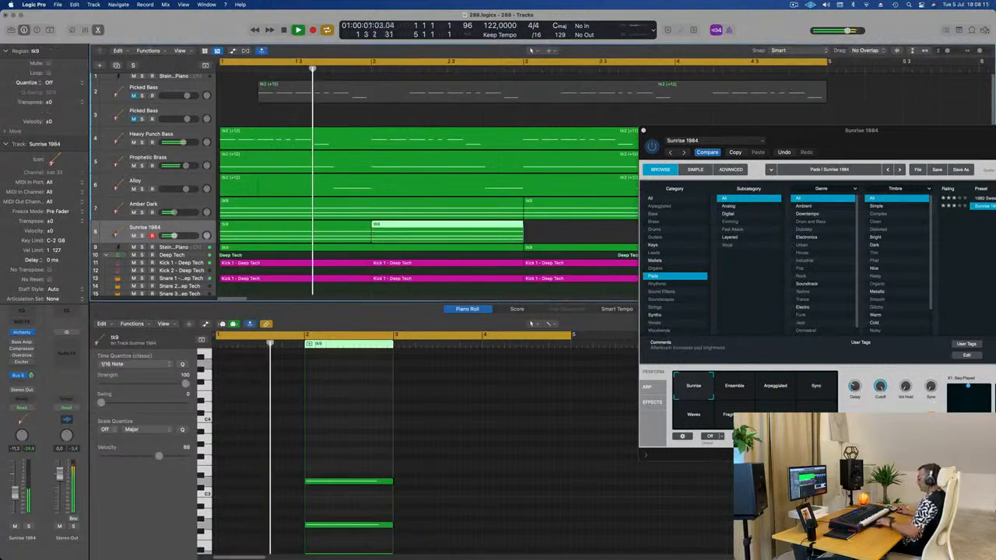
key("Delete")
key("space")
- Move the Alchemy window off the regions and copy the one-bar Sunrise 1984 region to fill bars 2 to 4
left_click_drag(804, 130, 677, 121)
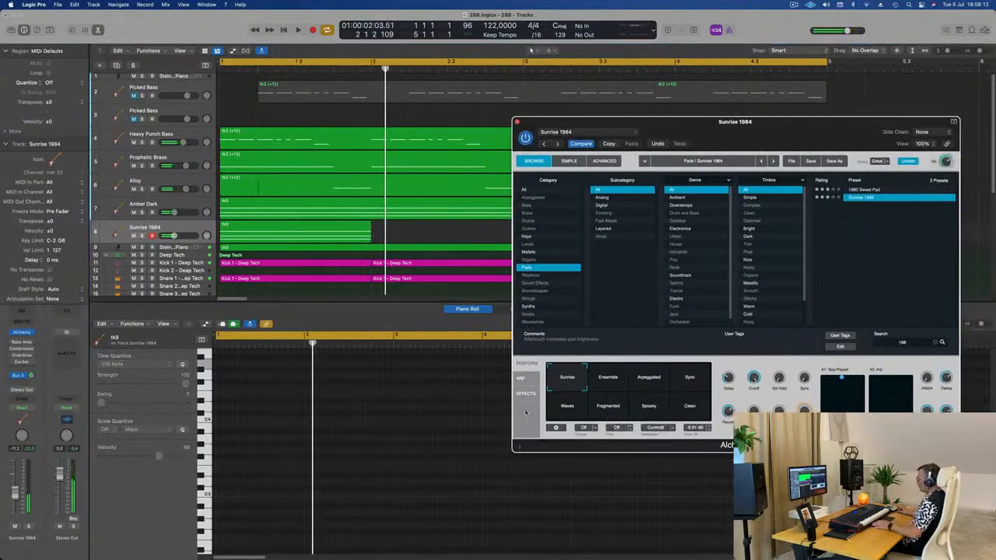
left_click_drag(790, 117, 532, 325)
key("space")
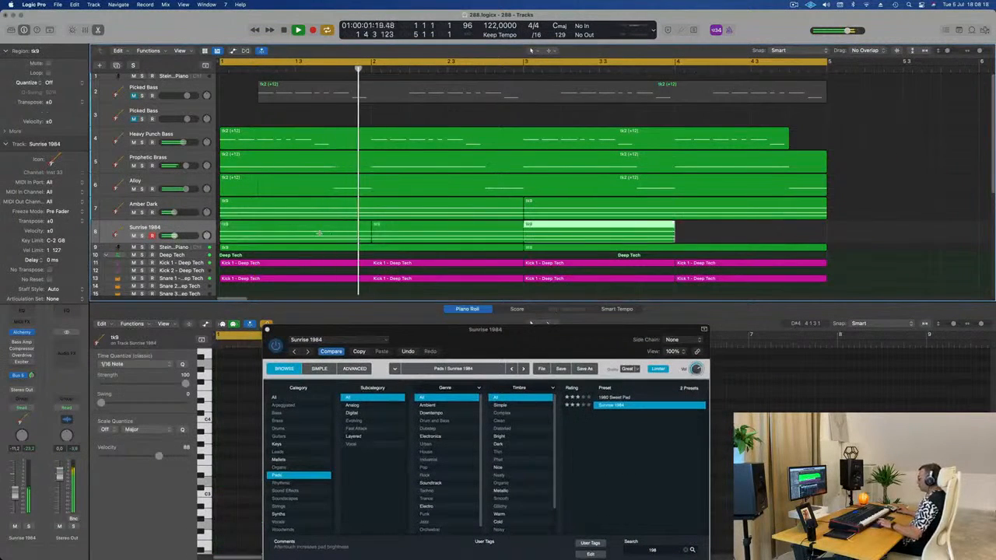
left_click(187, 227)
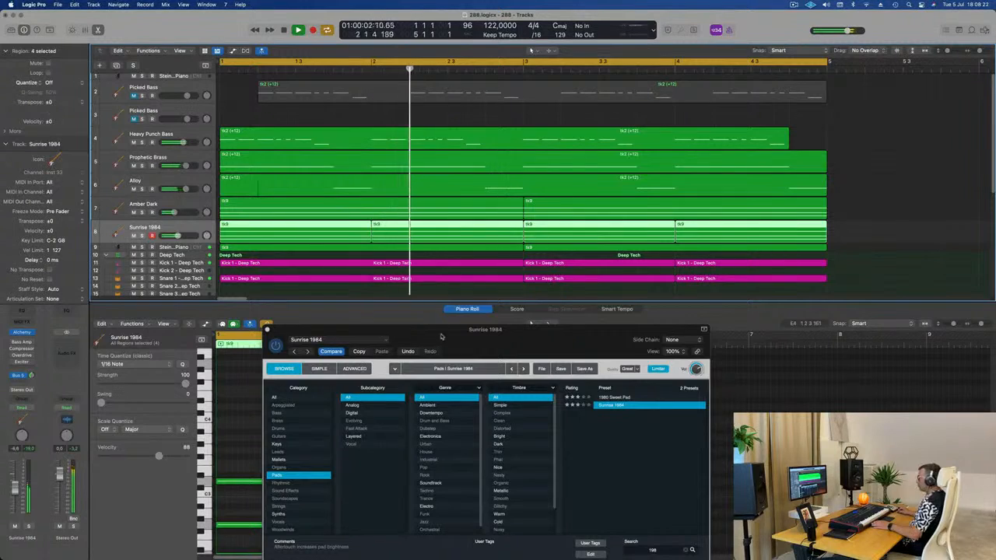
- Switch Sunrise 1984 to its Arpeggiated performance and load the Pulsing Suspense preset in Alchemy's arpeggiator
left_click_drag(441, 336, 355, 147)
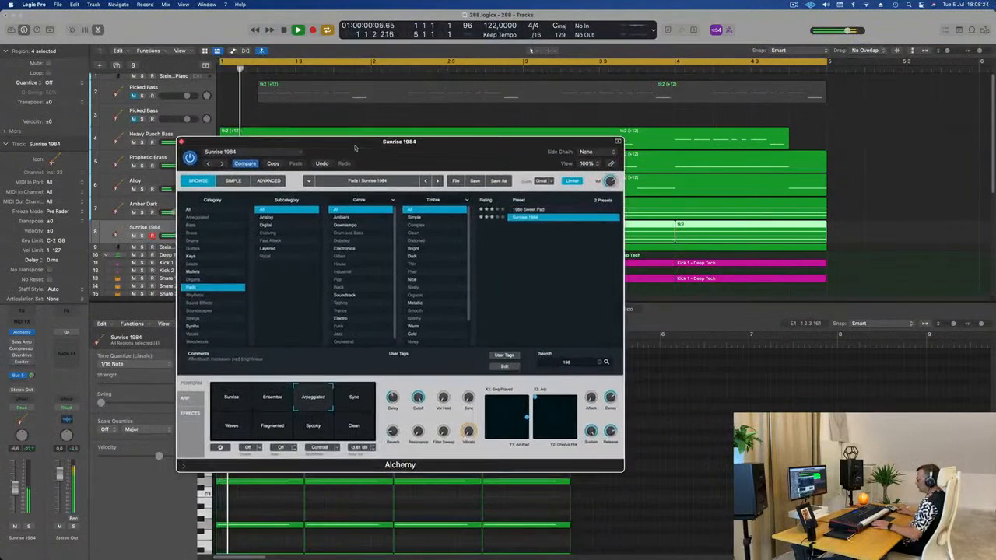
left_click(185, 398)
left_click(441, 386)
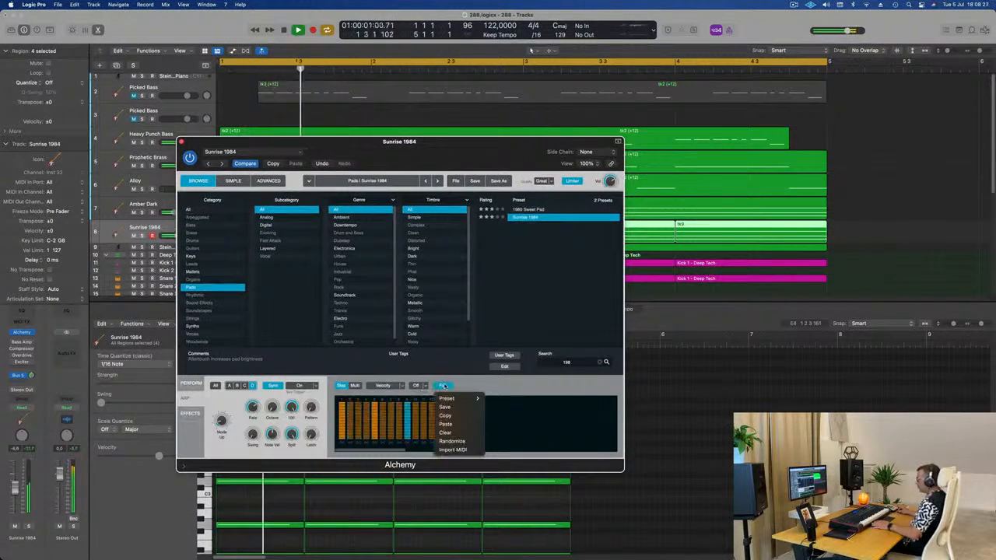
mouse_move(456, 399)
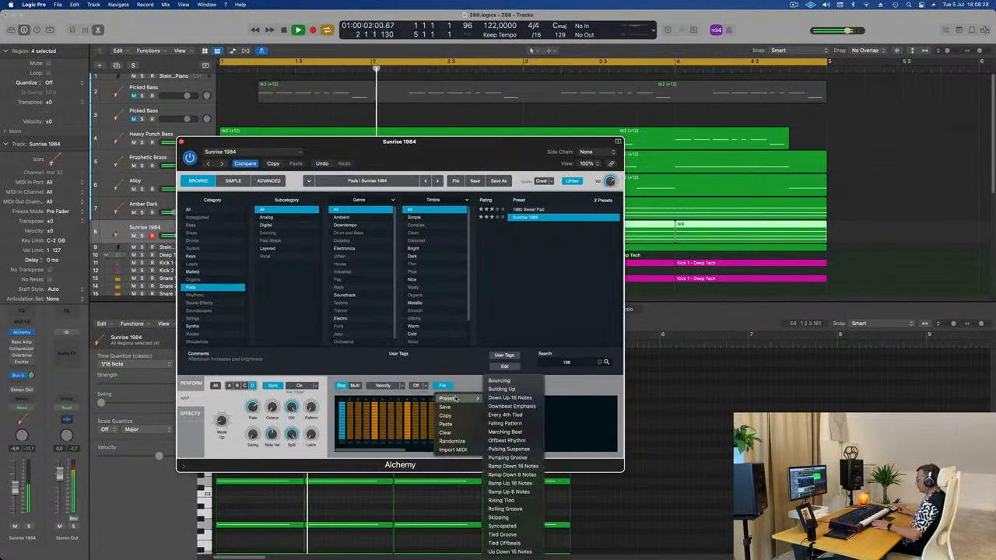
left_click(516, 450)
- Return Alchemy to its performance controls and raise the Sunrise 1984 track's volume to -0.7 dB during playback
left_click_drag(462, 153, 750, 133)
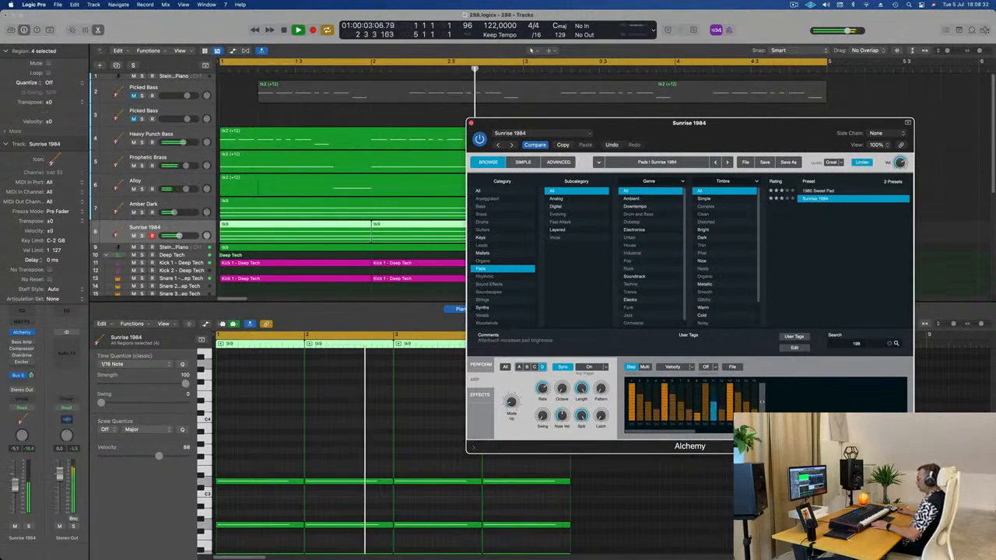
left_click(356, 449)
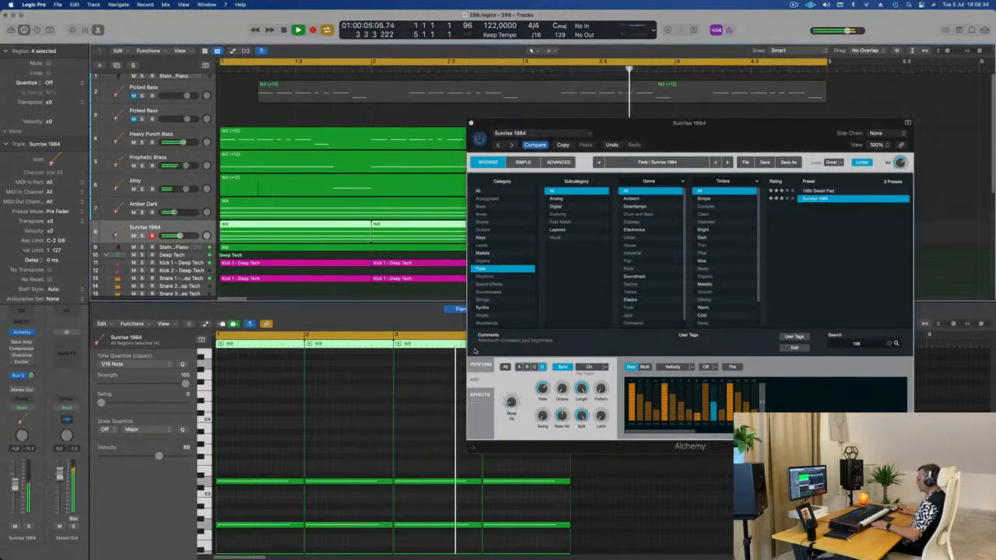
left_click(477, 365)
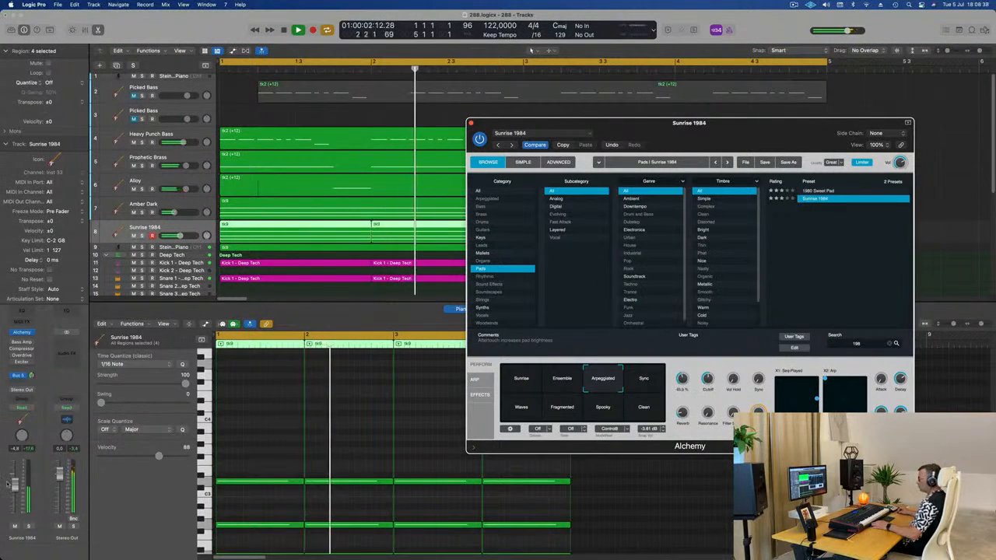
left_click(531, 50)
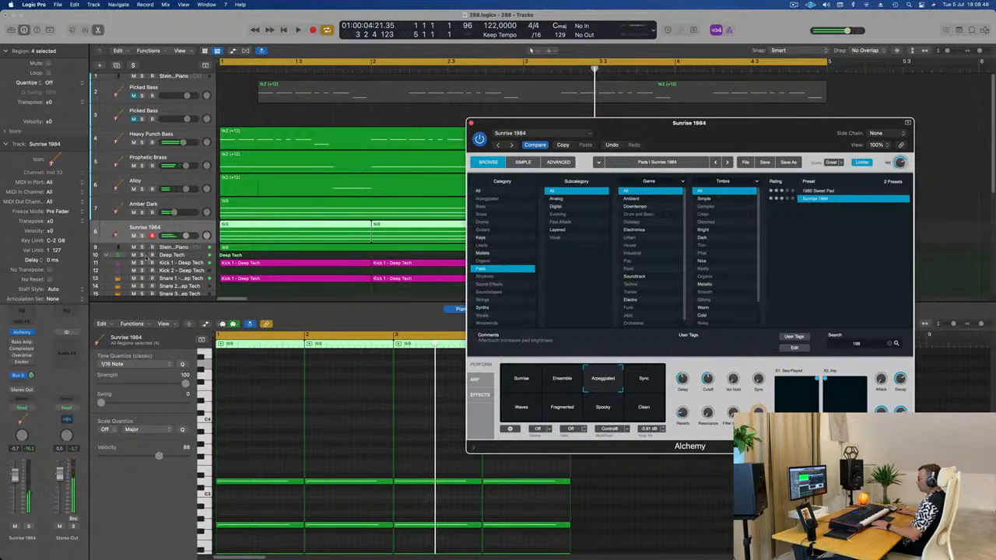
- Solo the Sunrise 1984 track, play the loop and move the Alchemy window lower off the upper tracks
left_click(141, 237)
key("space")
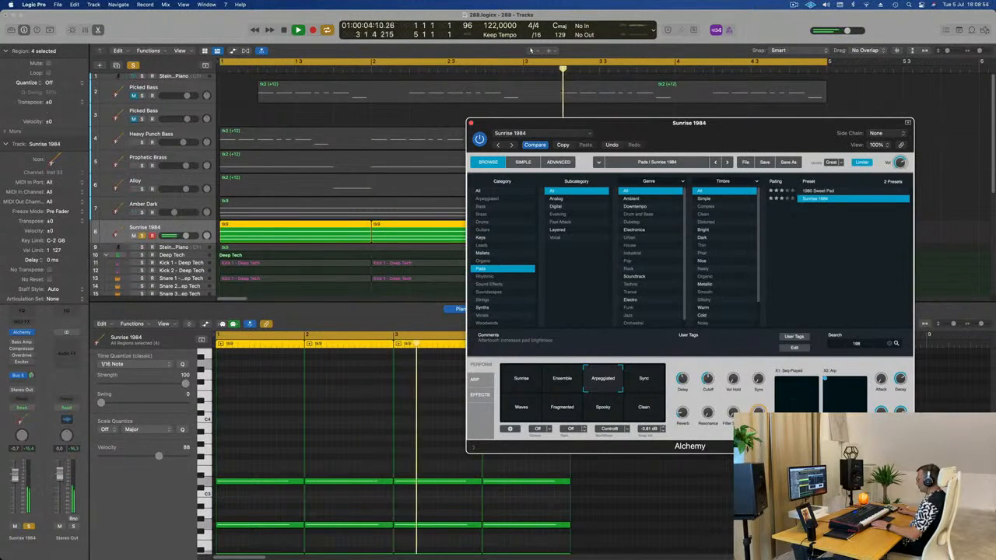
left_click_drag(757, 132, 760, 197)
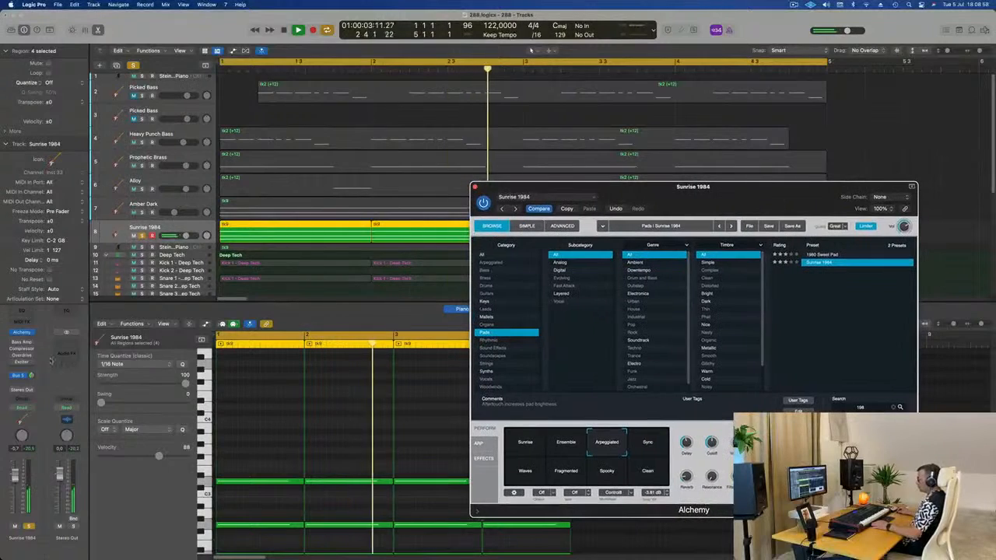
- Adjust Sunrise 1984's Bus 5 send, channel volume and Alchemy output level during playback, and close the Alchemy window
left_click_drag(32, 377, 34, 386)
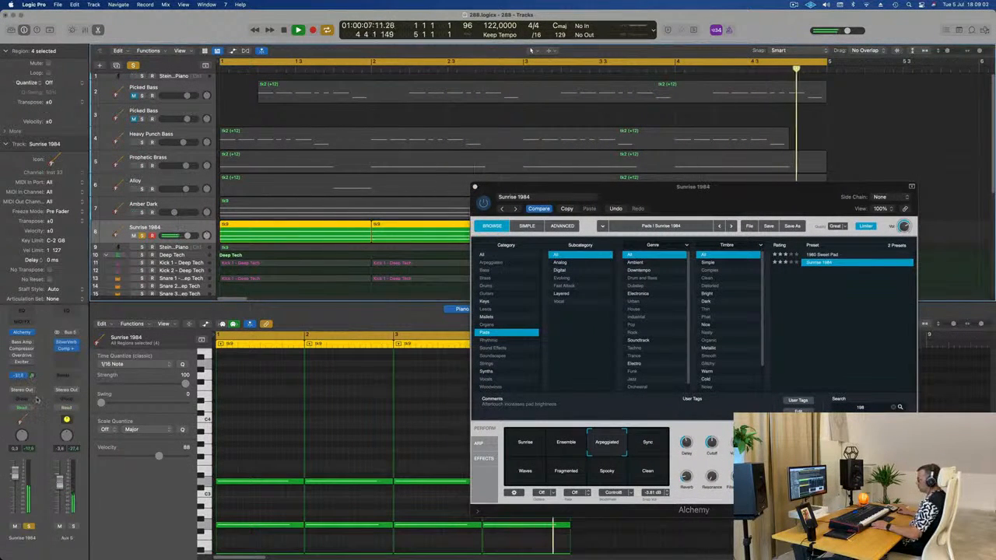
left_click_drag(14, 477, 14, 474)
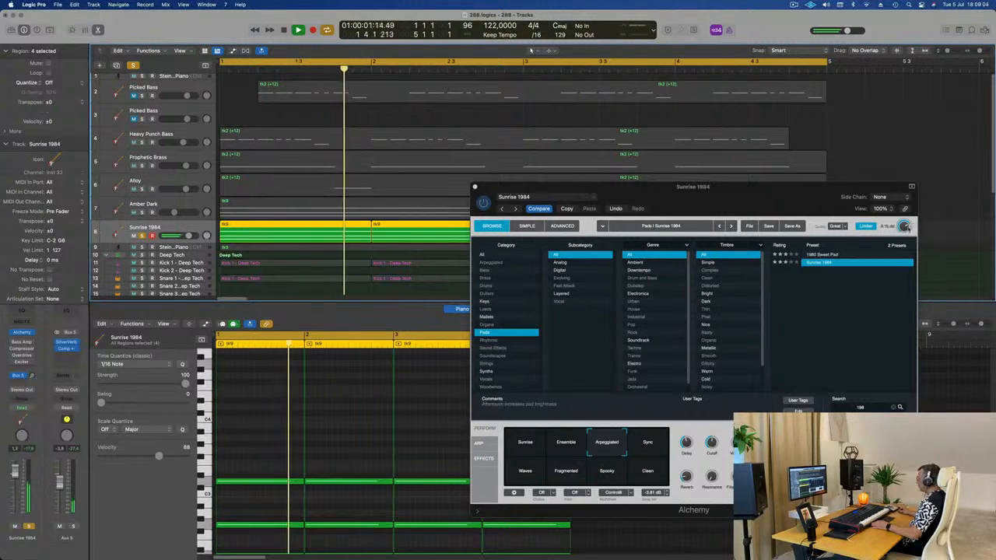
left_click_drag(905, 226, 904, 227)
left_click_drag(781, 197, 759, 191)
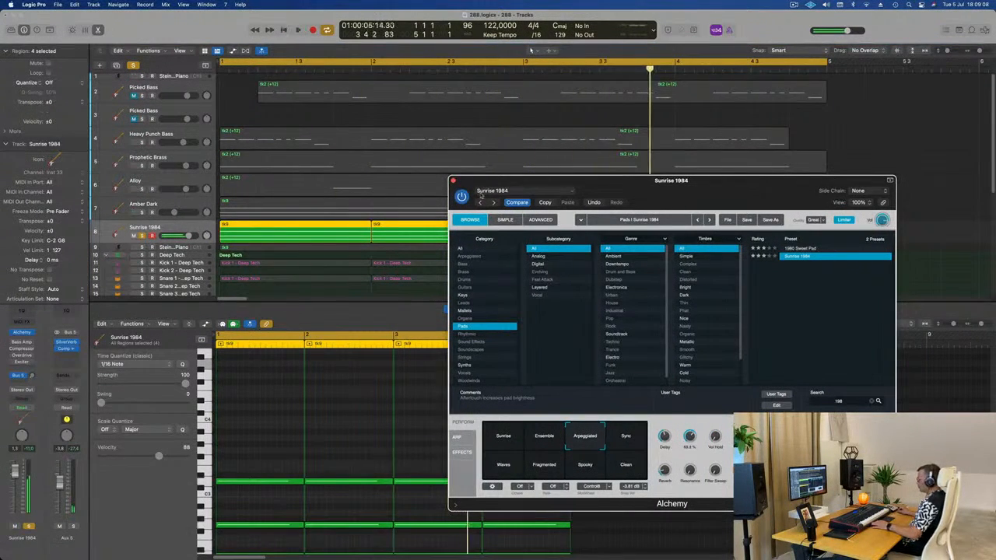
key("space")
left_click(453, 180)
- Unsolo the Sunrise 1984 track and lower its volume to -0.2 dB while the full loop plays
key("space")
key("space")
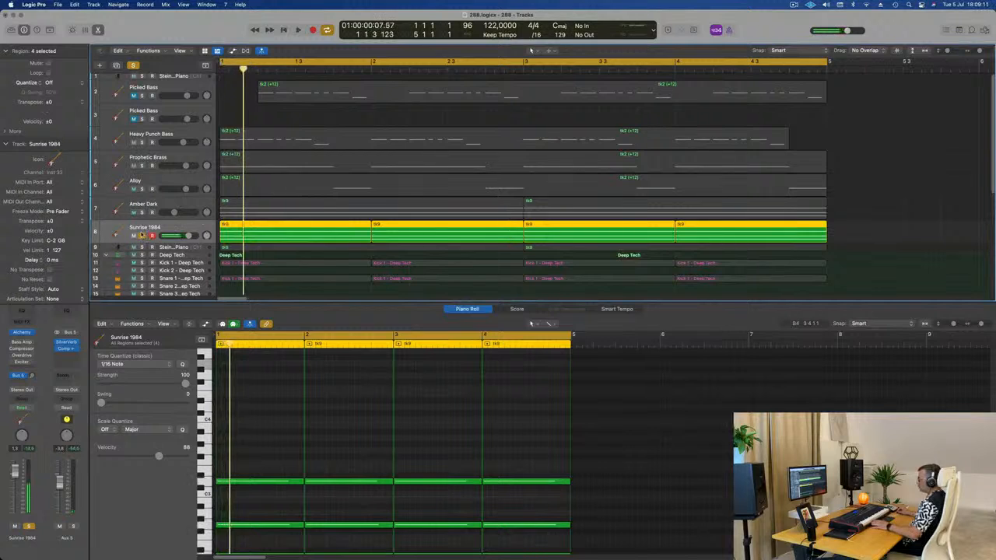
left_click(141, 235)
key("space")
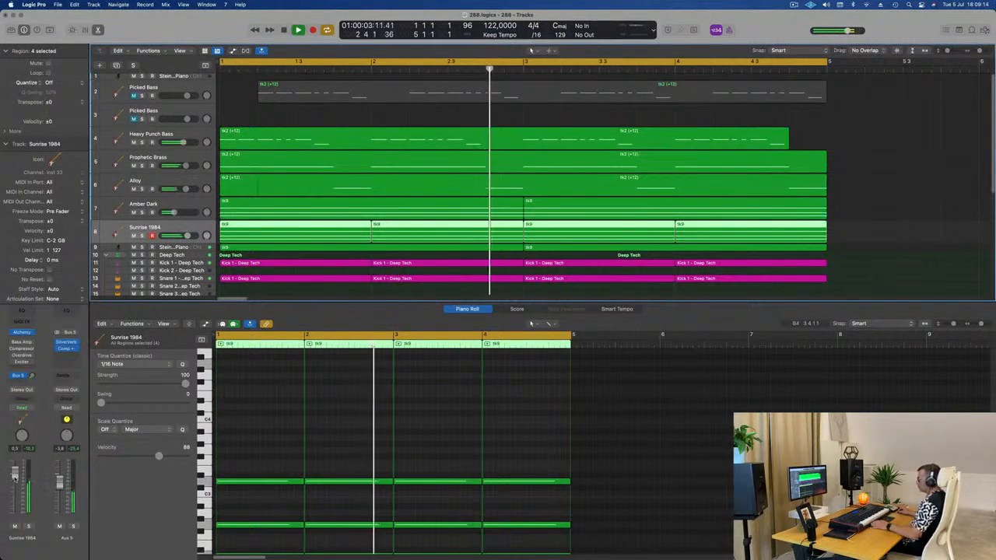
left_click_drag(15, 476, 15, 478)
- Select all regions in the arrangement, color them by tracks and name them by tracks
scroll(490, 210, "down", 5)
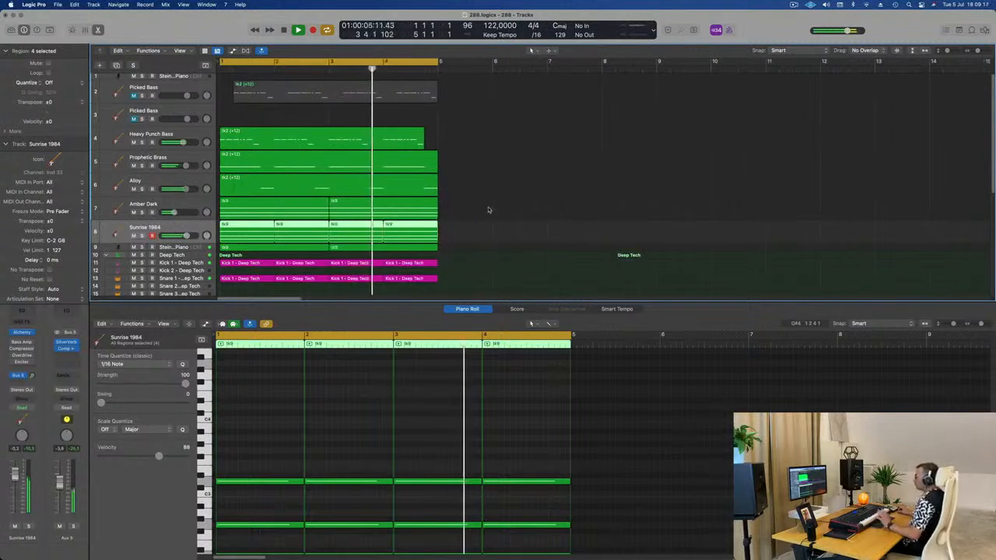
scroll(313, 212, "down", 5)
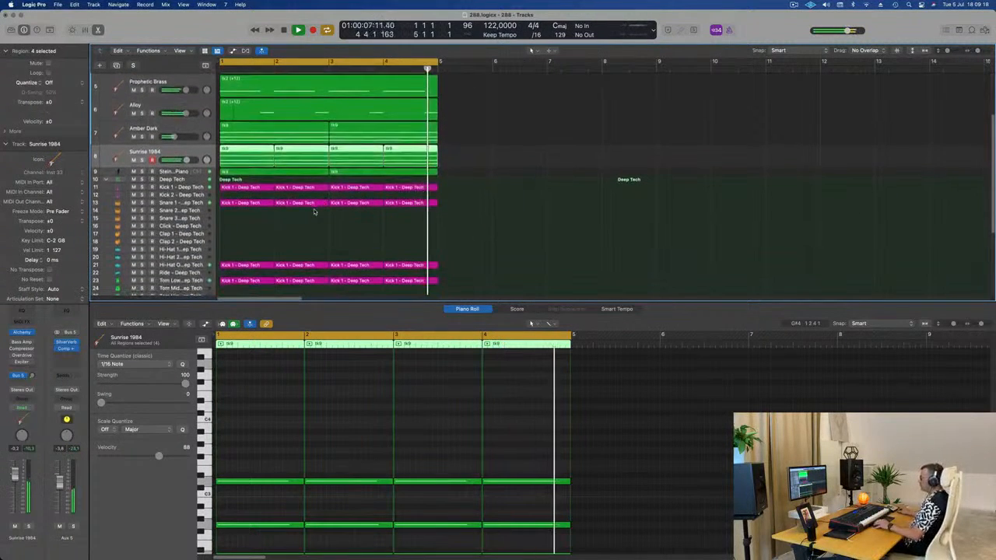
scroll(379, 252, "up", 3)
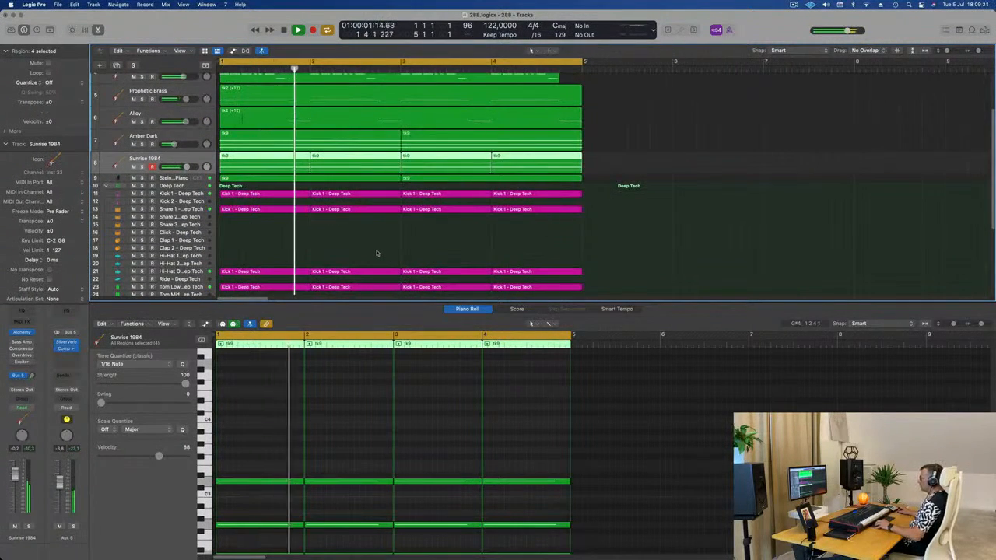
scroll(261, 253, "down", 3)
key("space")
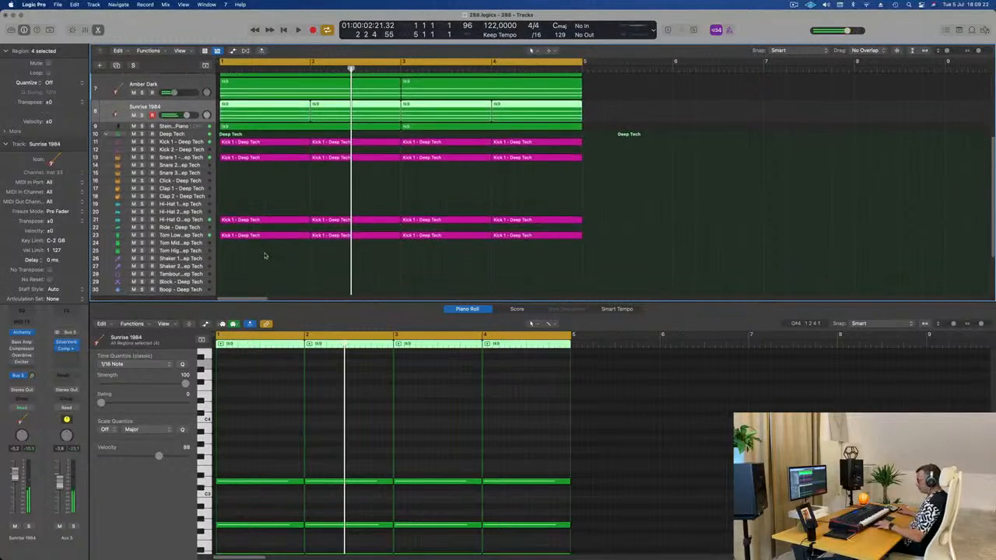
key("super+a")
right_click(286, 221)
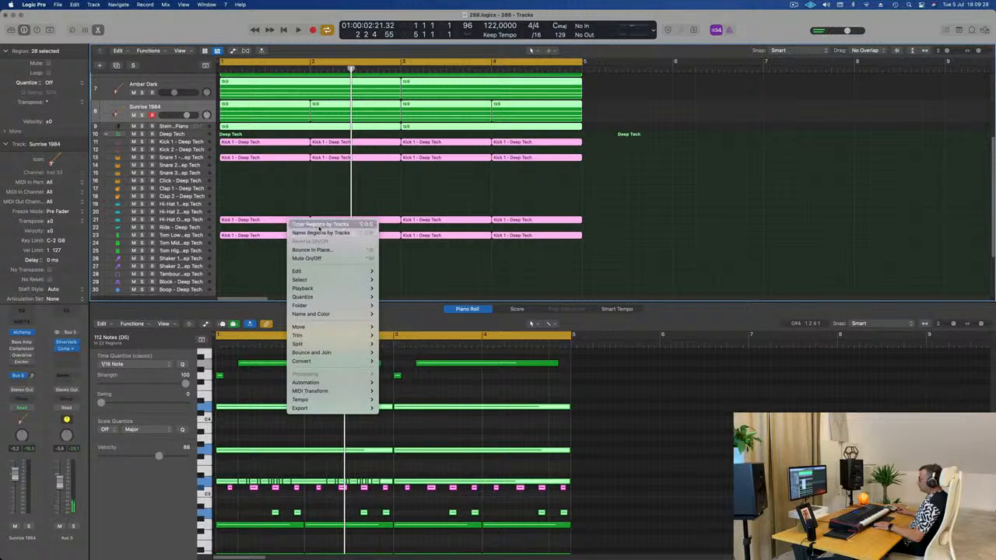
left_click(319, 224)
right_click(329, 225)
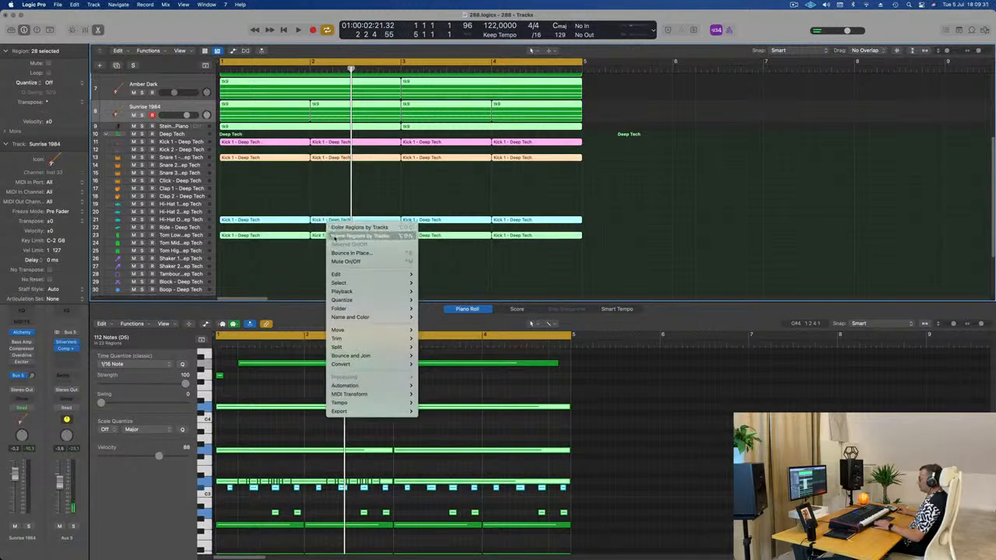
left_click(335, 236)
left_click(311, 211)
- Play the loop from the start and review the synth and drum tracks of the arrangement
scroll(296, 265, "up", 5)
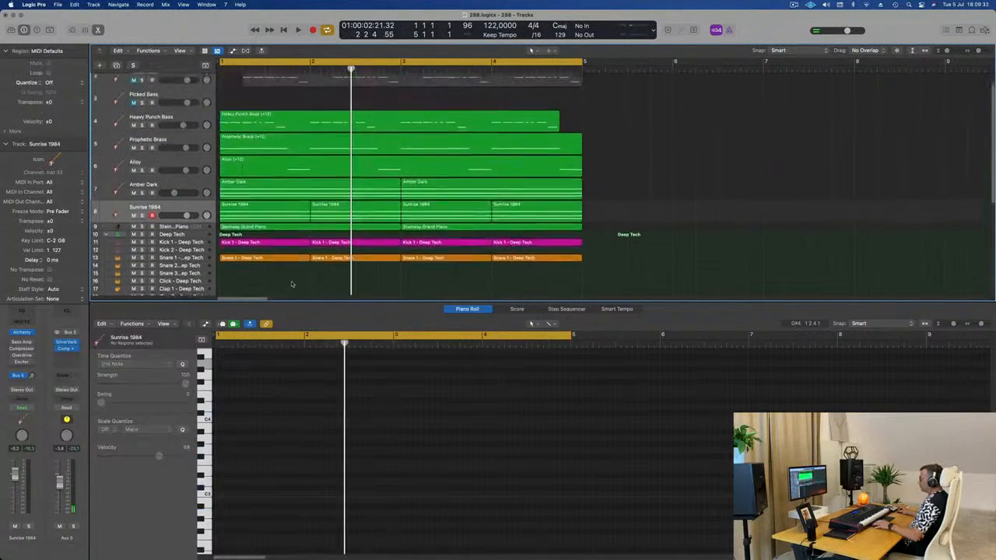
scroll(292, 284, "up", 1)
key("Return")
key("space")
scroll(373, 233, "down", 4)
key("space")
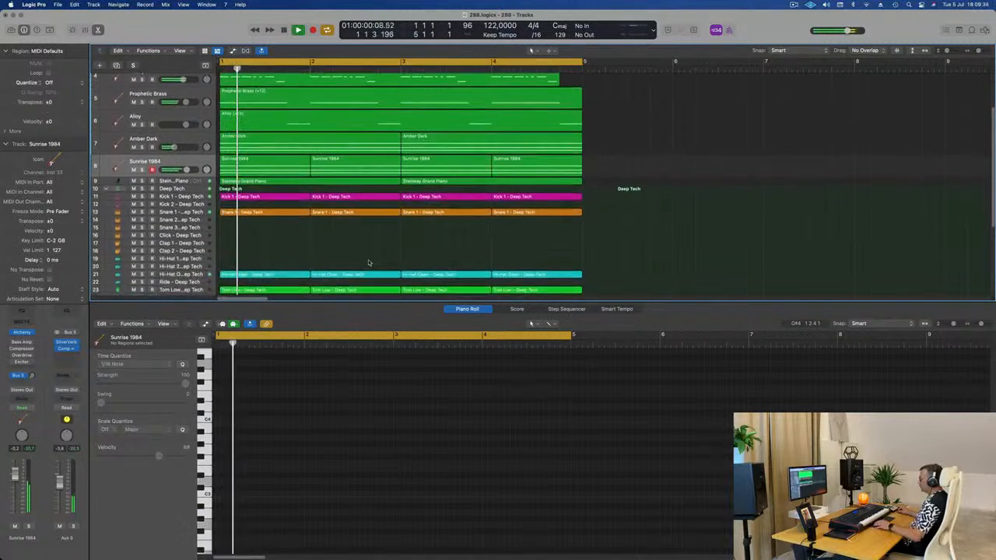
scroll(369, 260, "up", 3)
scroll(389, 265, "down", 5)
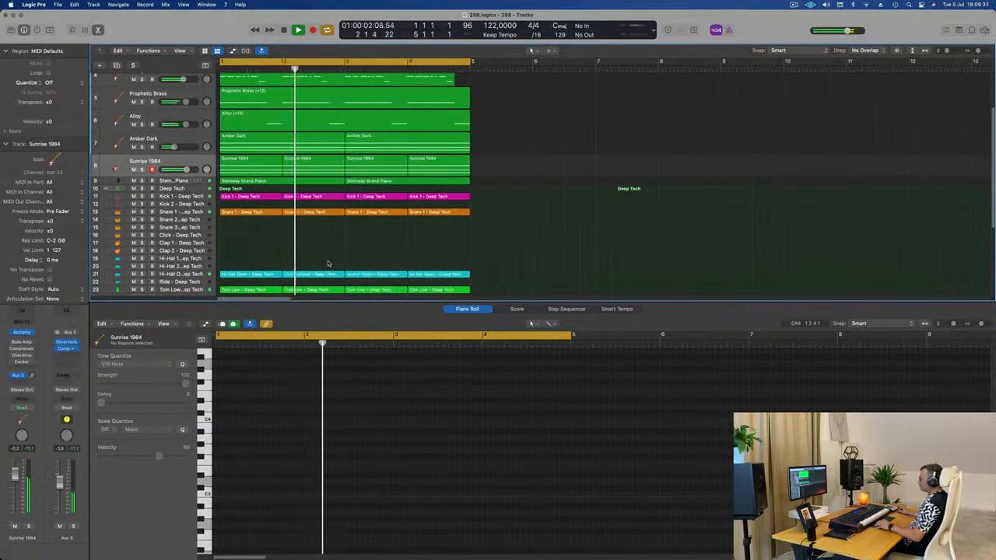
scroll(355, 175, "up", 3)
key("Return")
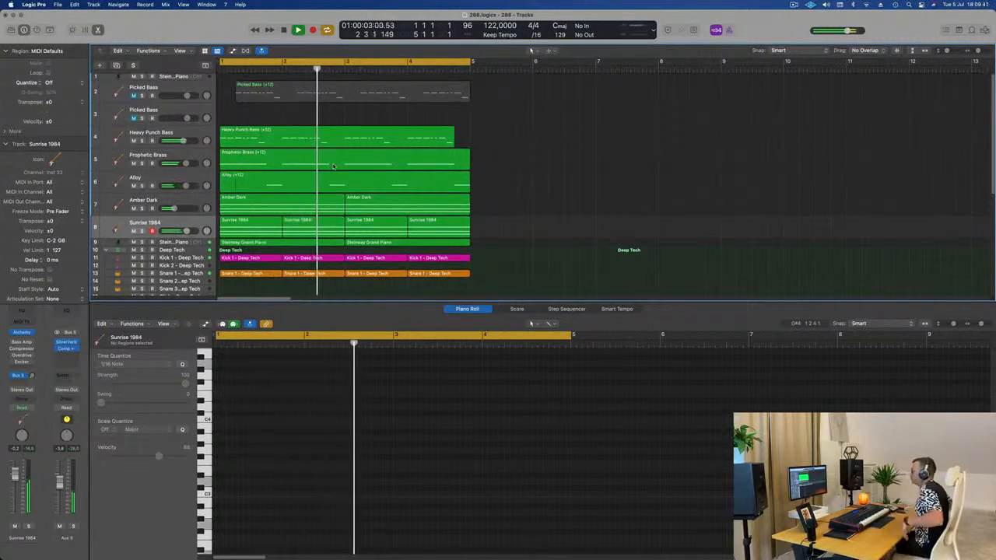
key("space")
scroll(348, 277, "down", 5)
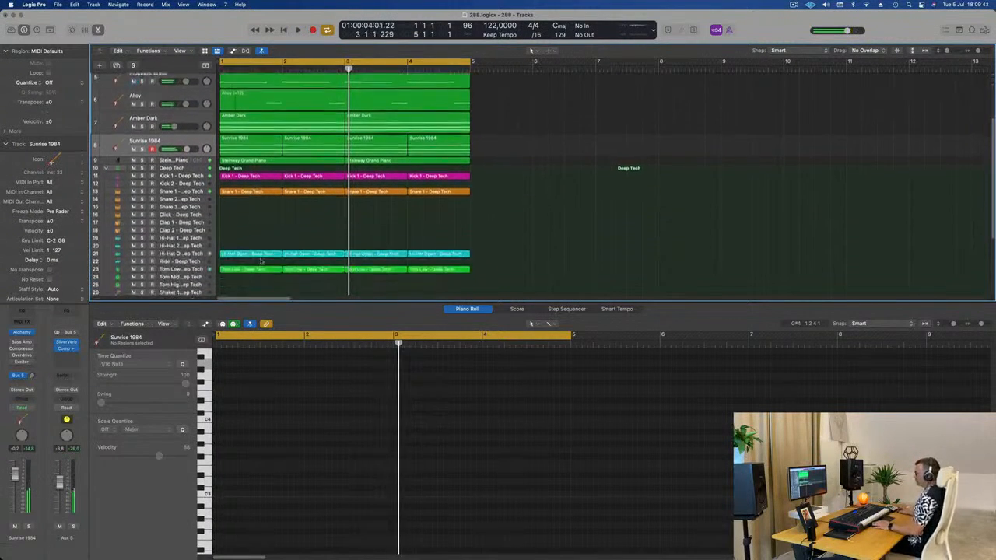
- Select the Hi-Hat Open track and lower its volume to about -17 dB, checking it during playback
key("space")
key("space")
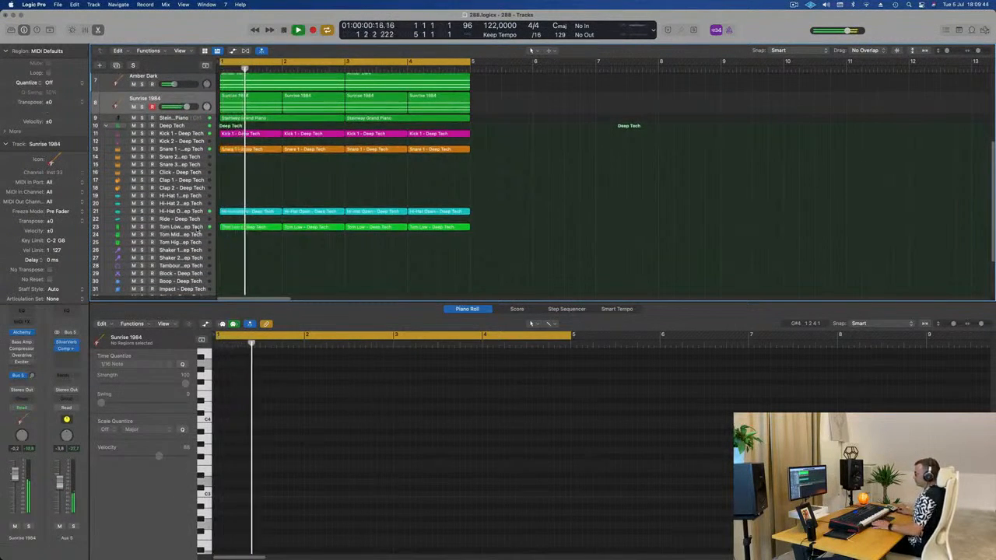
left_click(157, 225)
left_click(181, 213)
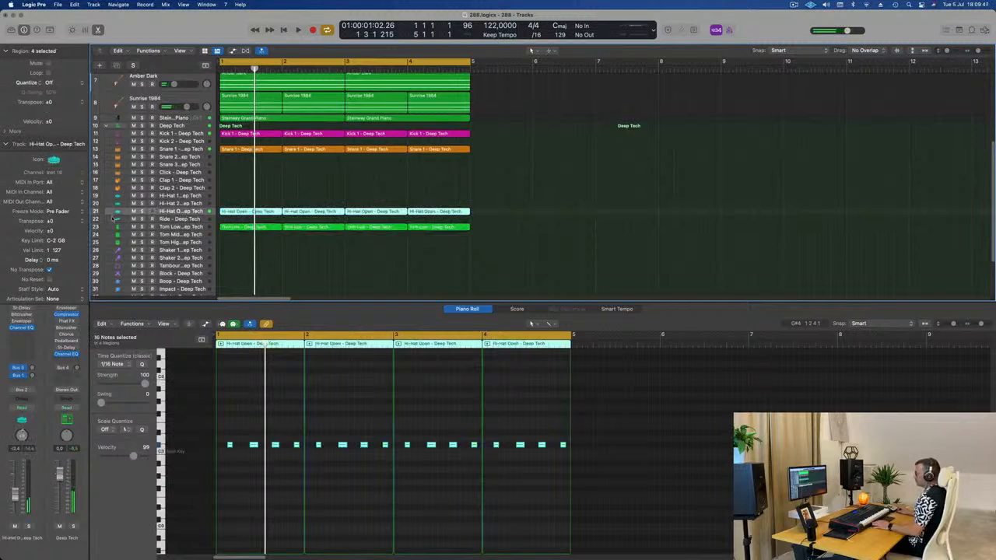
key("space")
left_click_drag(15, 489, 14, 492)
key("space")
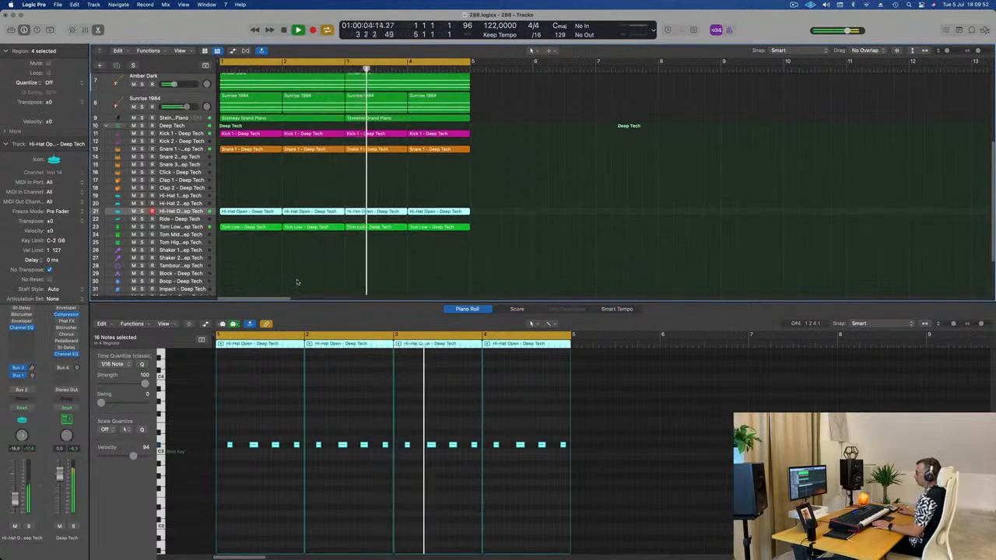
- Copy the first one-bar Hi-Hat Open region to bar 1 of the Shaker 2 track
scroll(288, 277, "down", 3)
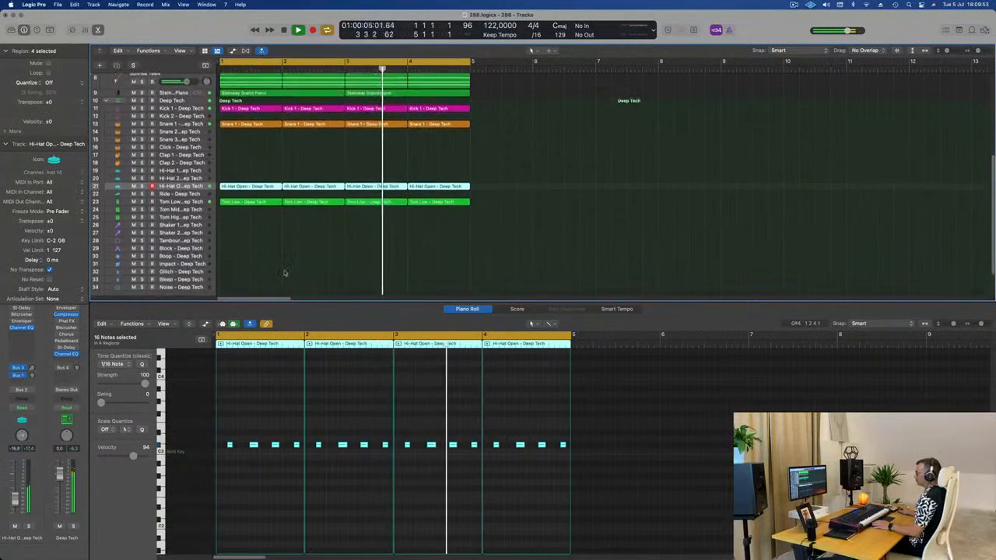
left_click(272, 175)
left_click(264, 183)
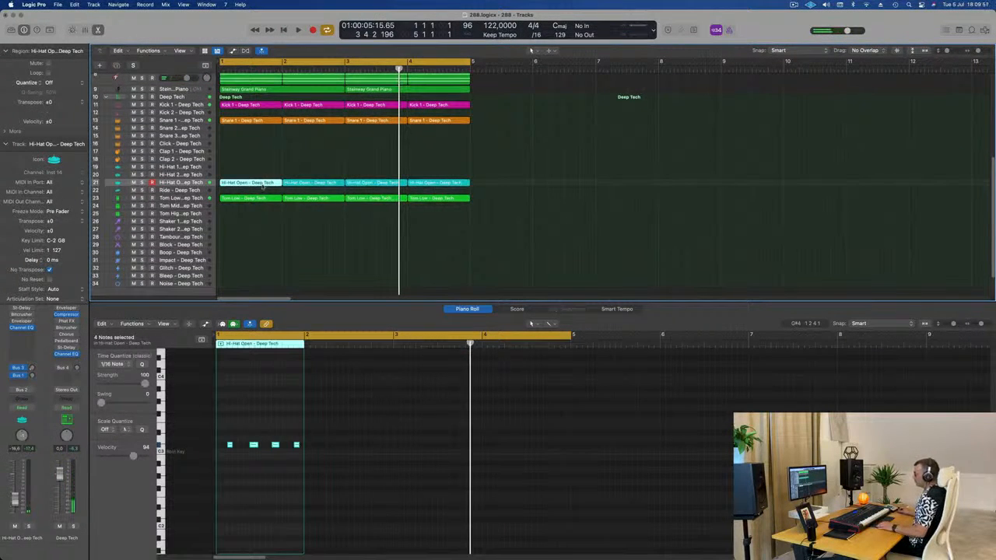
left_click_drag(263, 185, 260, 280)
left_click_drag(262, 265, 258, 233)
- Raise the copied region's notes to D3 and duplicate them across the bar to build a denser shaker rhythm
left_click_drag(225, 434, 335, 474)
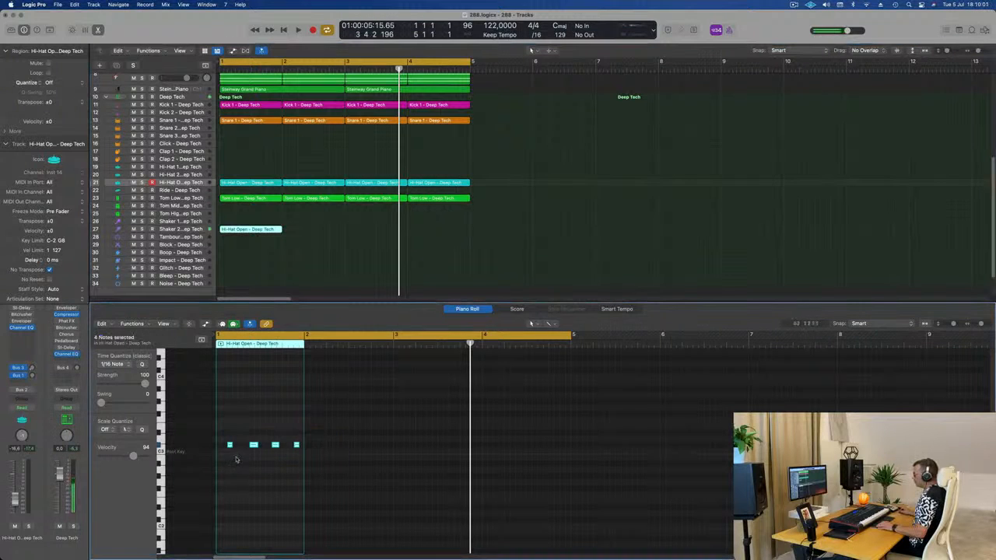
scroll(236, 461, "up", 3)
scroll(236, 461, "up", 5)
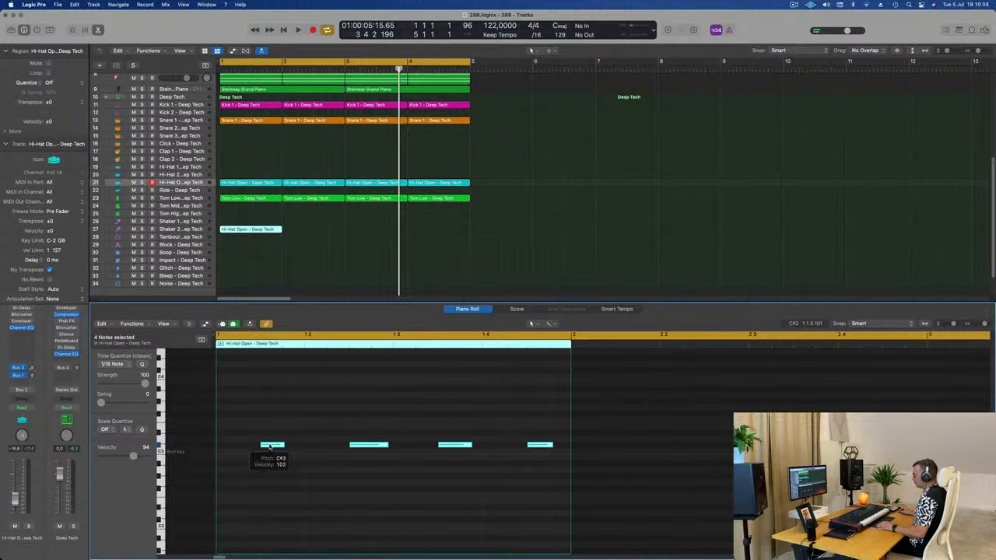
left_click_drag(271, 446, 295, 445)
key("space")
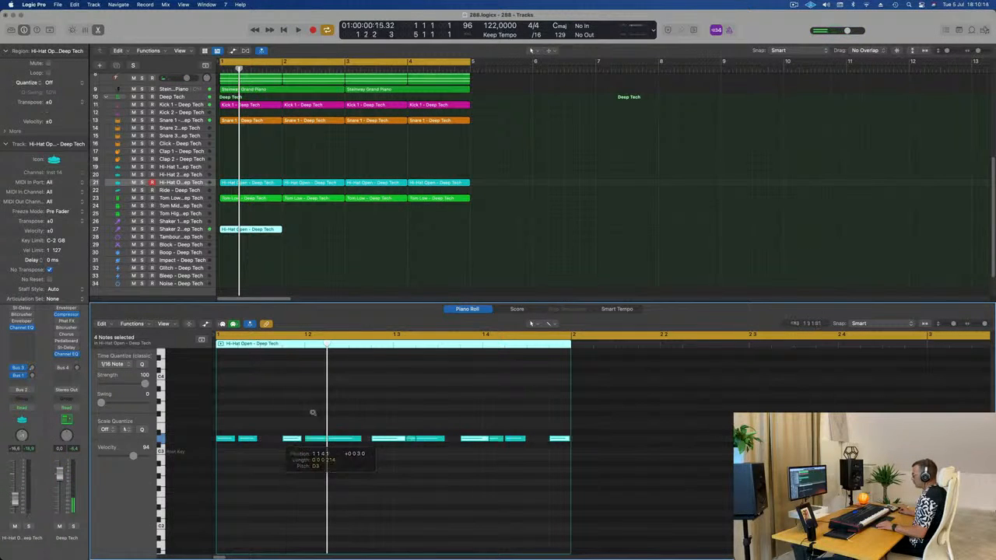
key("space")
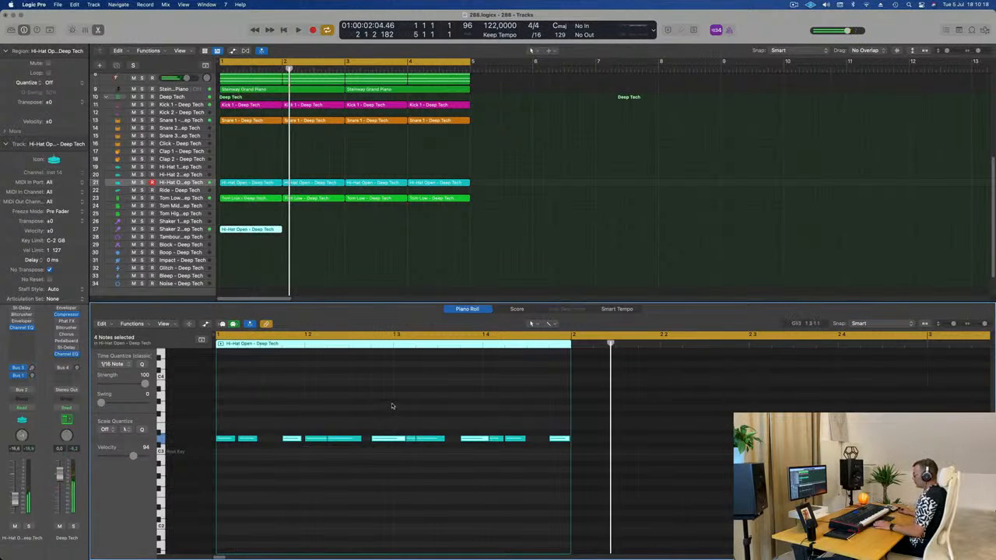
- Shorten the shaker notes to an even length and remove those after the first six
left_click_drag(404, 441, 388, 442)
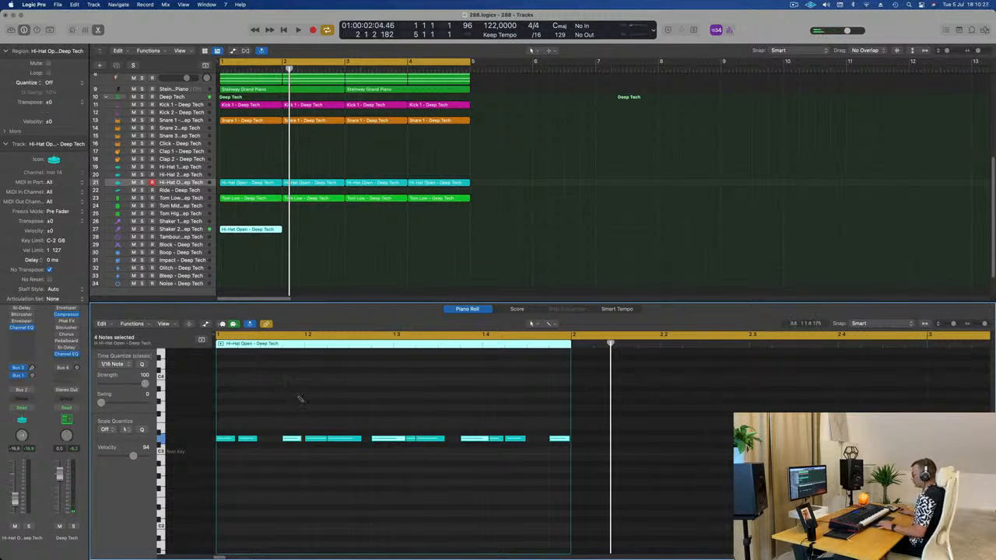
left_click_drag(310, 404, 585, 466)
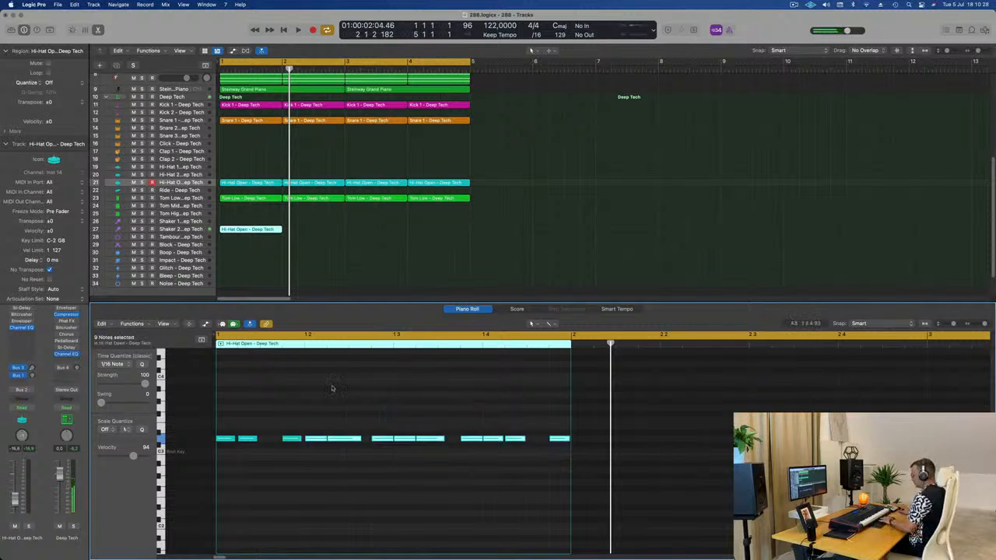
left_click_drag(333, 430, 316, 446)
key("super+a")
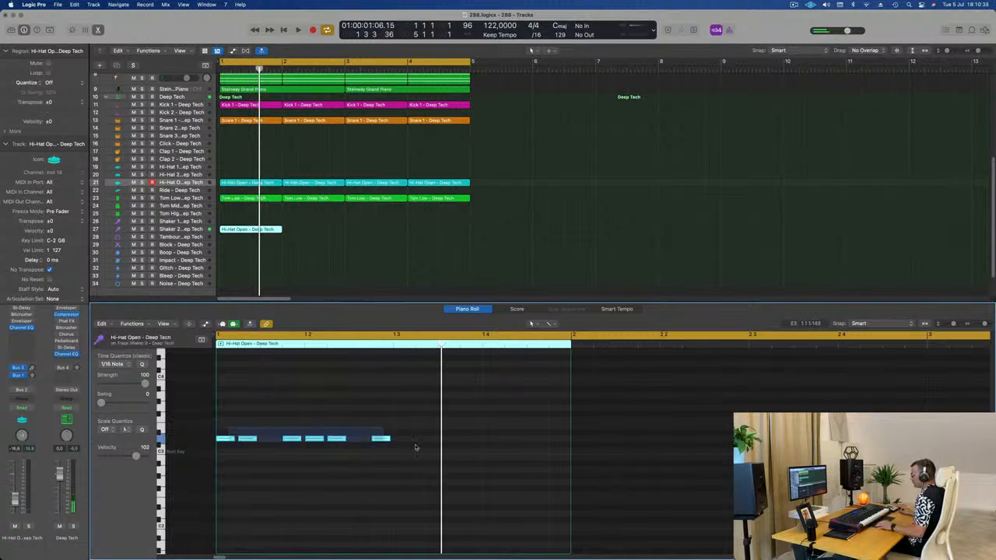
- Copy the six shaker notes into the second half of the bar and play the pattern
left_click_drag(230, 442, 407, 441)
key("space")
scroll(410, 432, "down", 5)
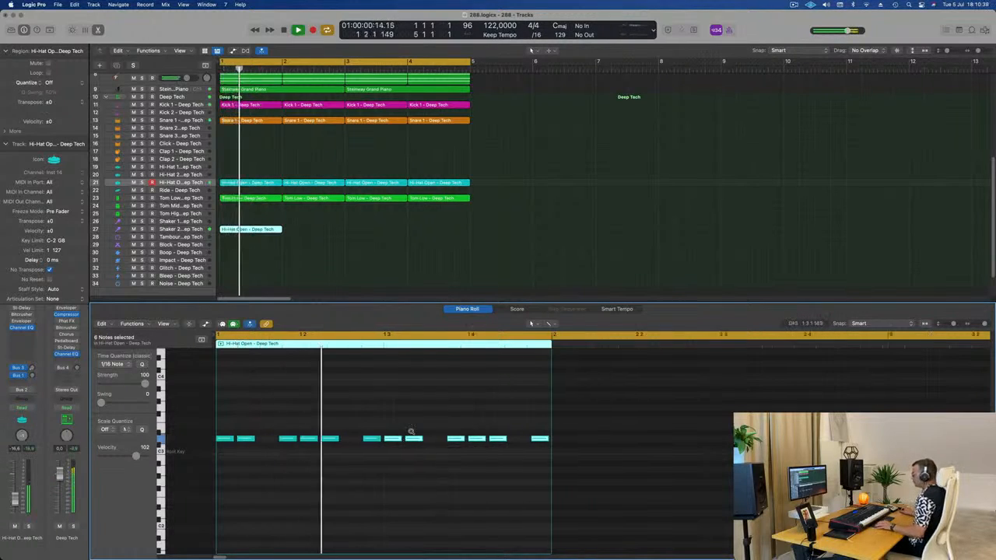
key("space")
key("space")
key("space")
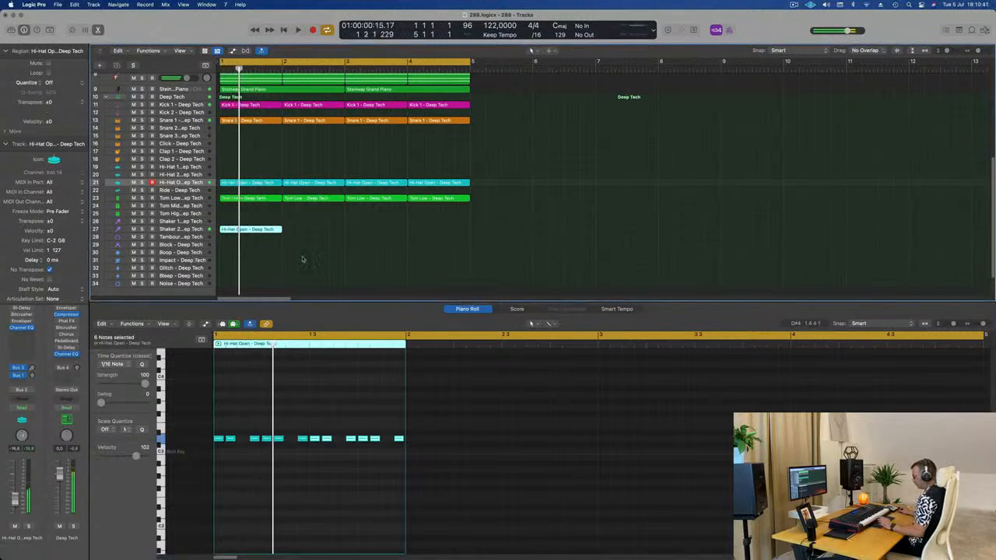
- Repeat the one-bar region on the Shaker 2 track three times to fill bars 2 to 4
key("super+r")
key("super+r")
key("super+r")
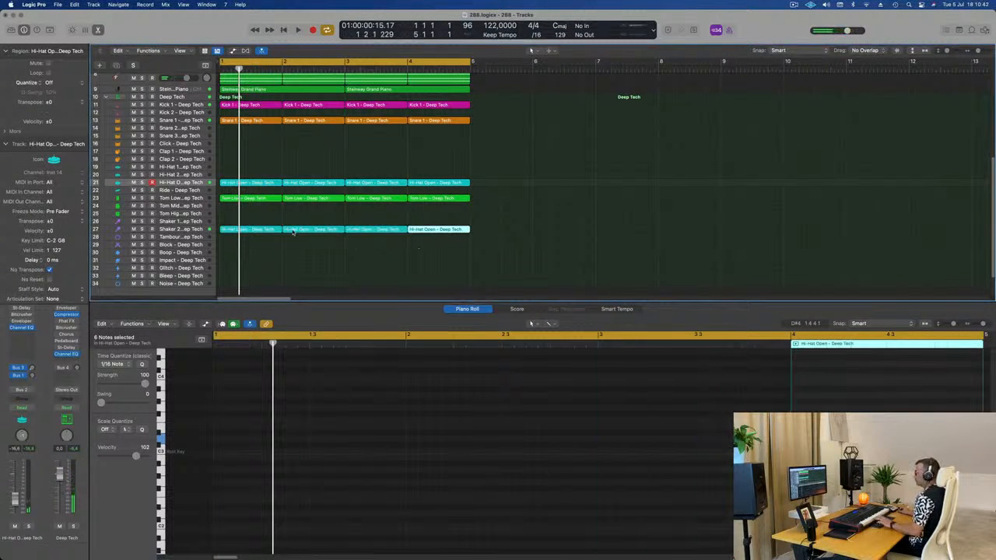
- Select the Shaker 2 track and set its volume to -16.2 dB while playing the loop
left_click(203, 229)
key("space")
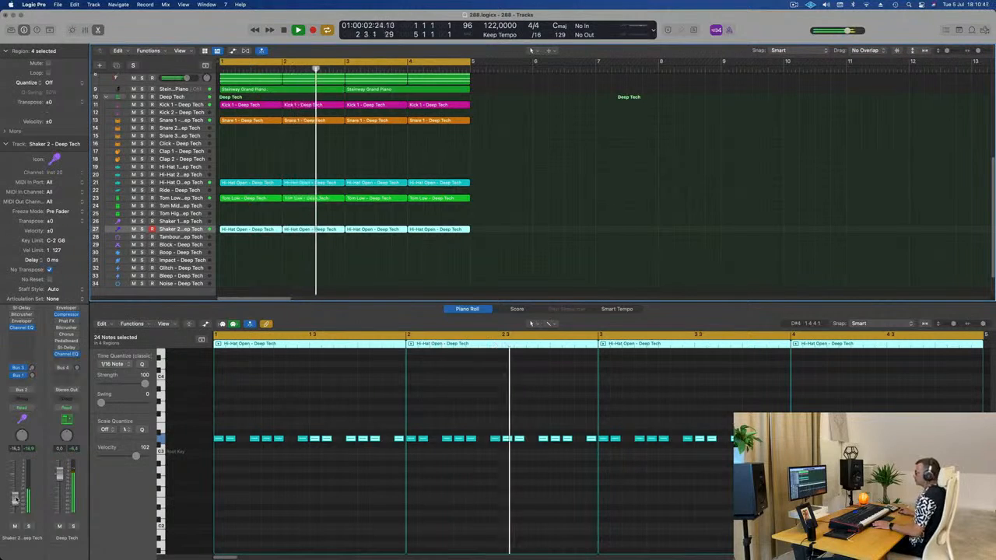
key("space")
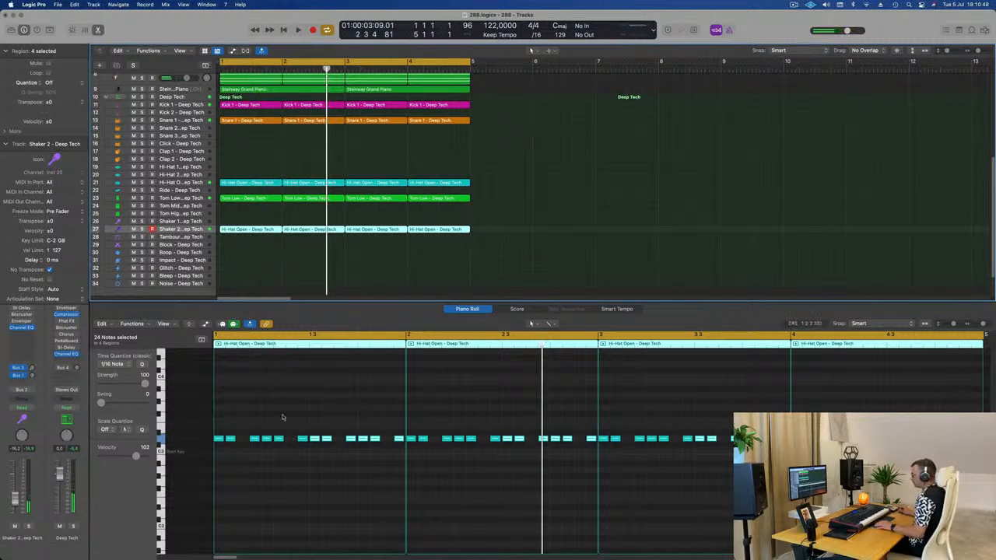
key("space")
key("space")
key("space")
key("space")
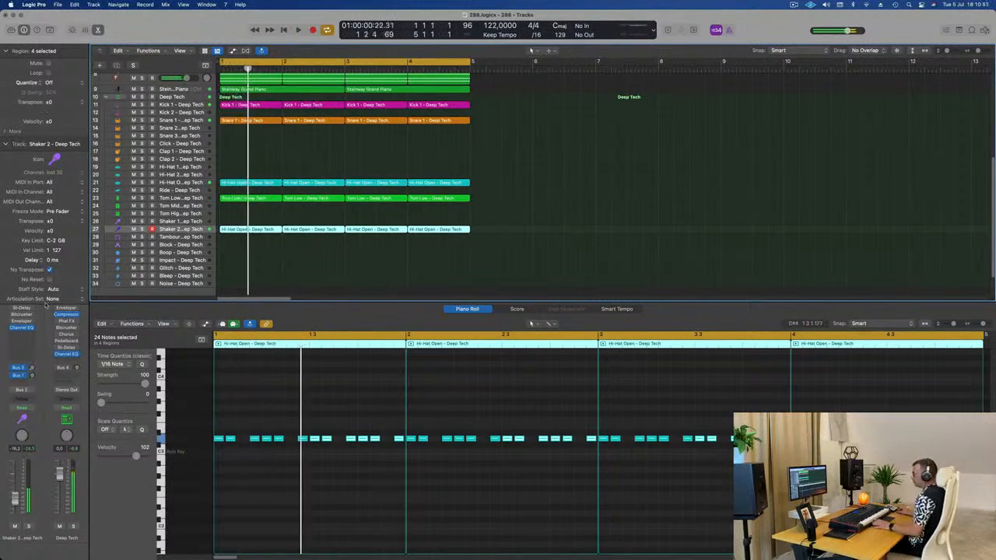
- Open the Stereo Delay on the Shaker 2 track, switch it on and restart playback of the loop
key("space")
left_click(22, 309)
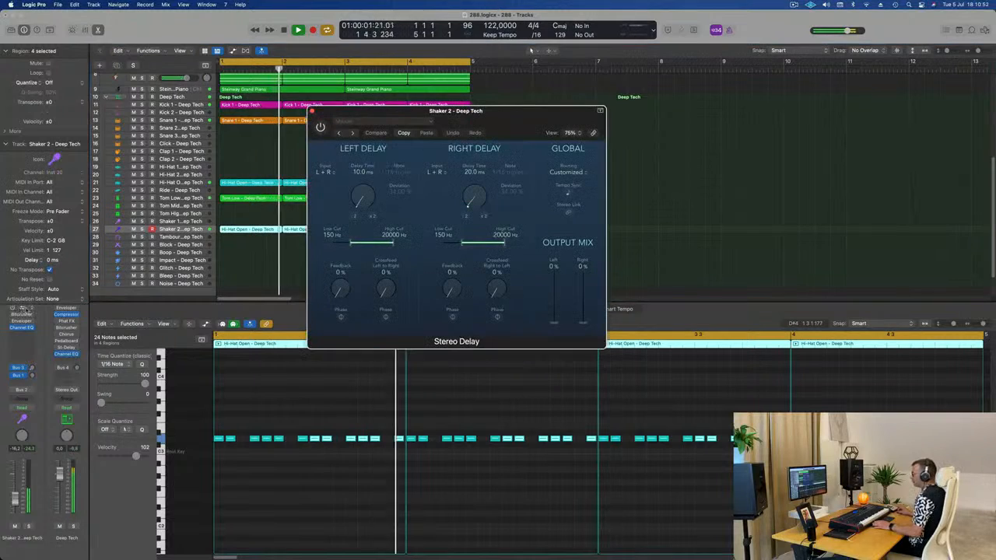
key("space")
key("space")
left_click(321, 127)
left_click_drag(357, 112, 312, 110)
key("space")
key("space")
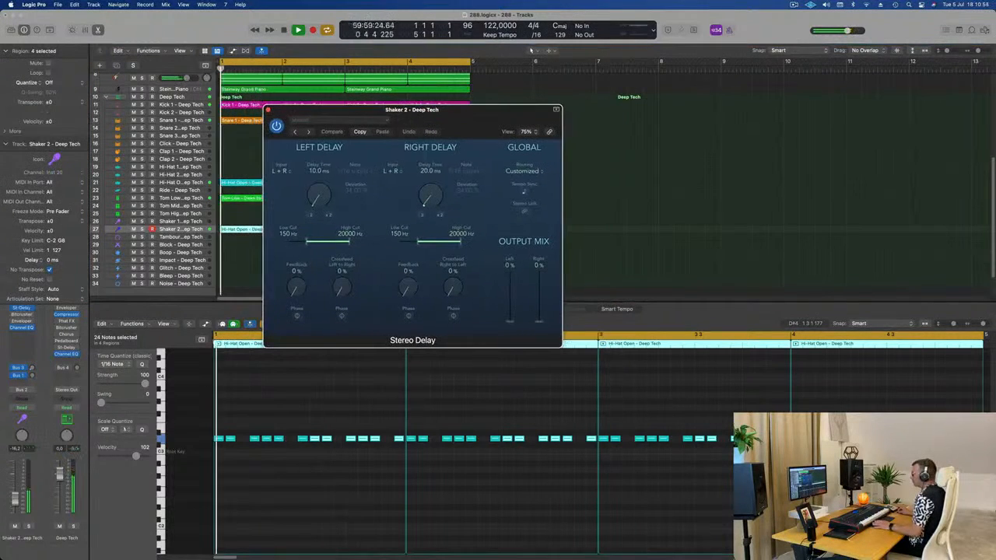
- Step through the Stereo Delay presets to 1/4 Note Dotted while the loop plays
left_click(308, 131)
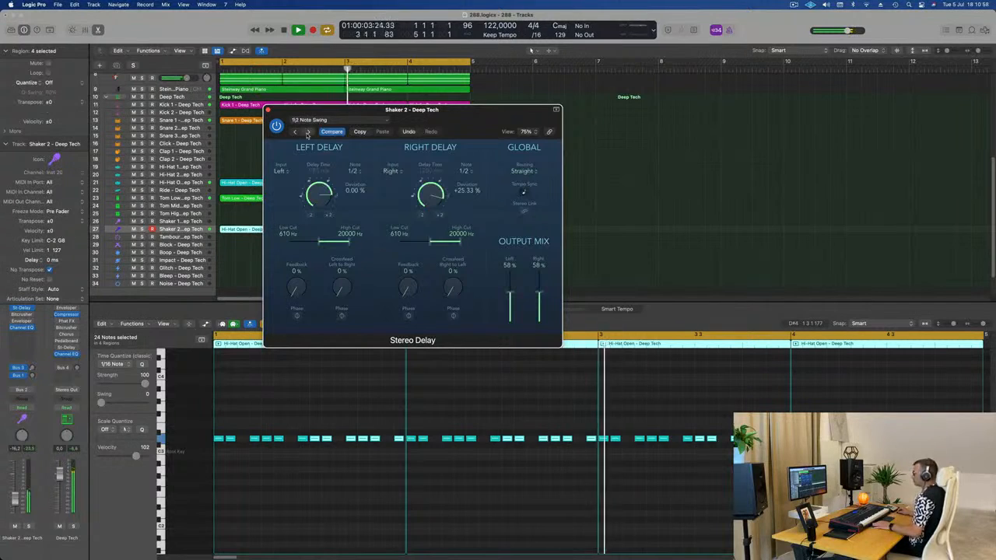
left_click(308, 132)
left_click(323, 120)
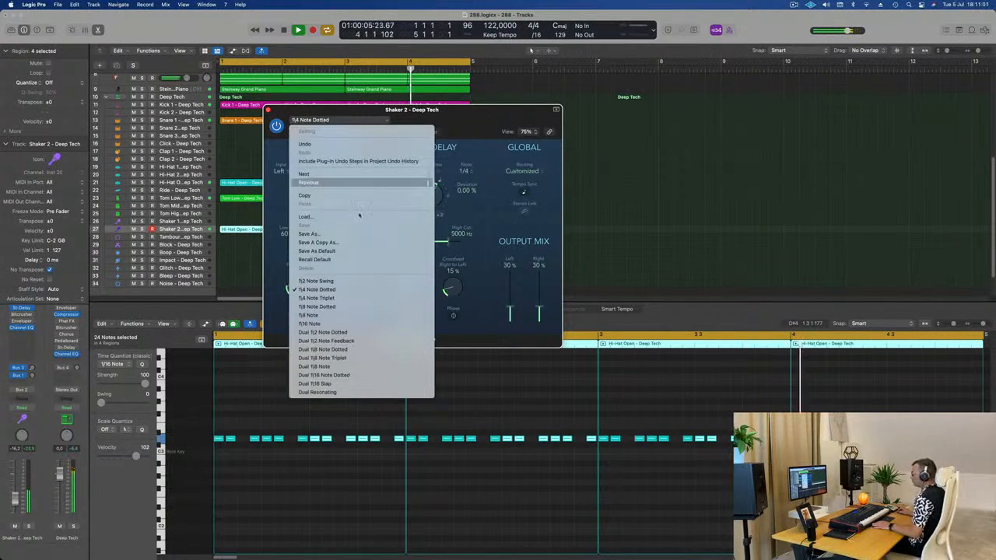
- Set the Stereo Delay output mix to 66% on the left and 55% on the right, and close the plug-in
left_click(548, 291)
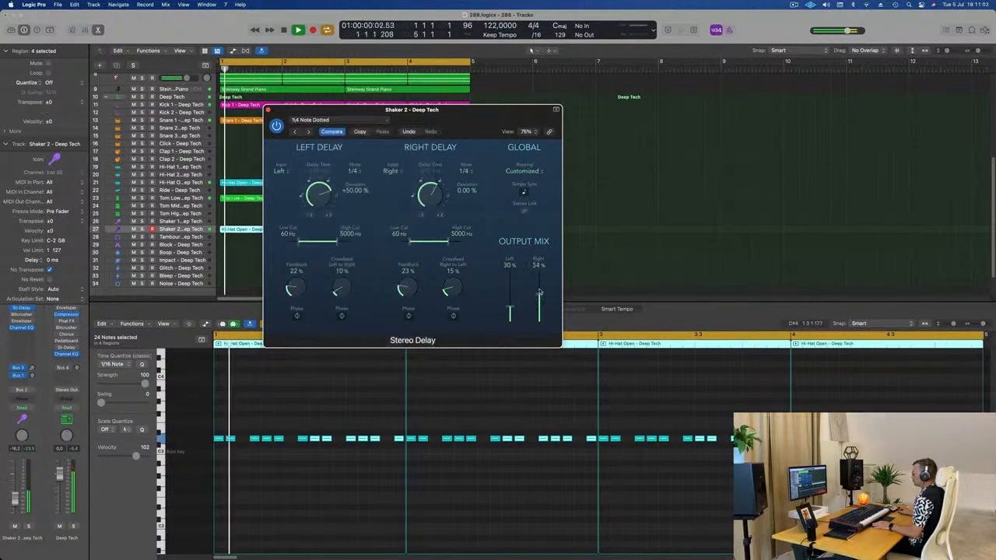
left_click_drag(510, 309, 511, 290)
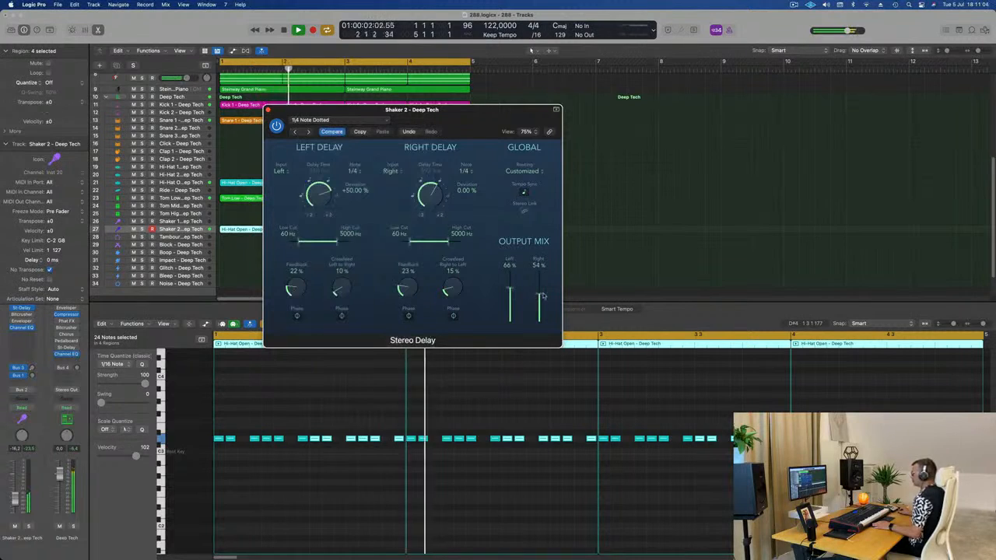
left_click_drag(482, 118, 537, 115)
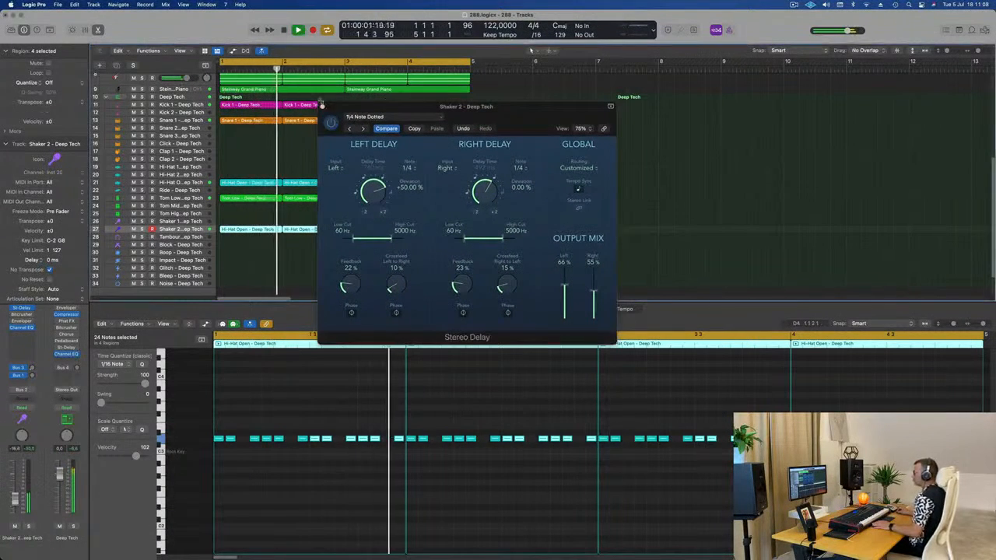
key("super+w")
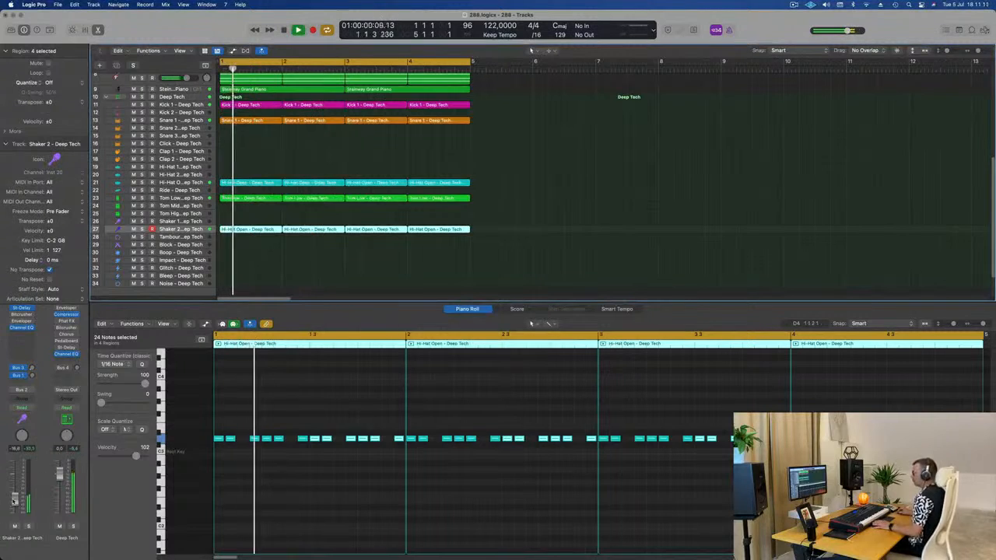
- Deselect the shaker regions and mute the Prophetic Brass track while the loop plays
left_click(391, 218)
scroll(391, 218, "up", 3)
scroll(392, 218, "up", 3)
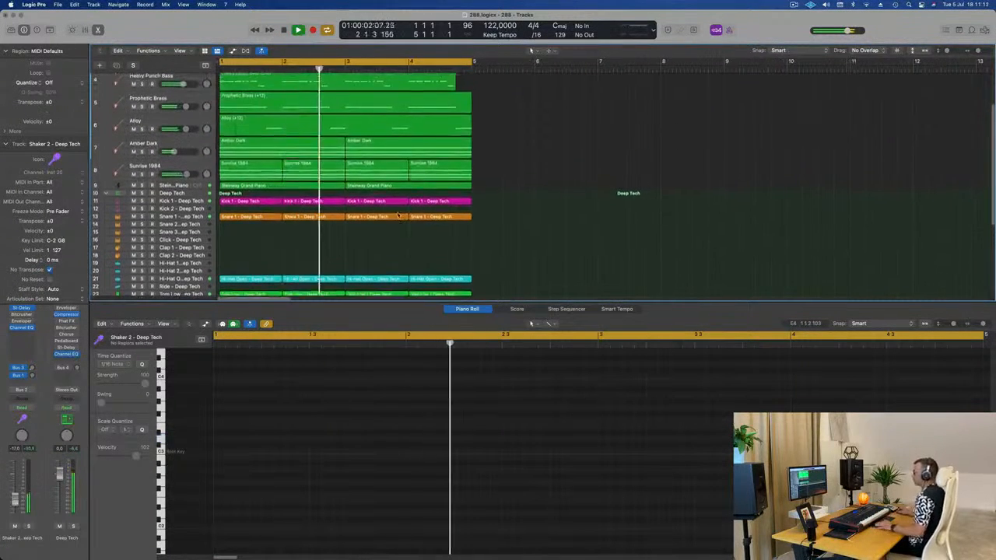
scroll(391, 218, "up", 5)
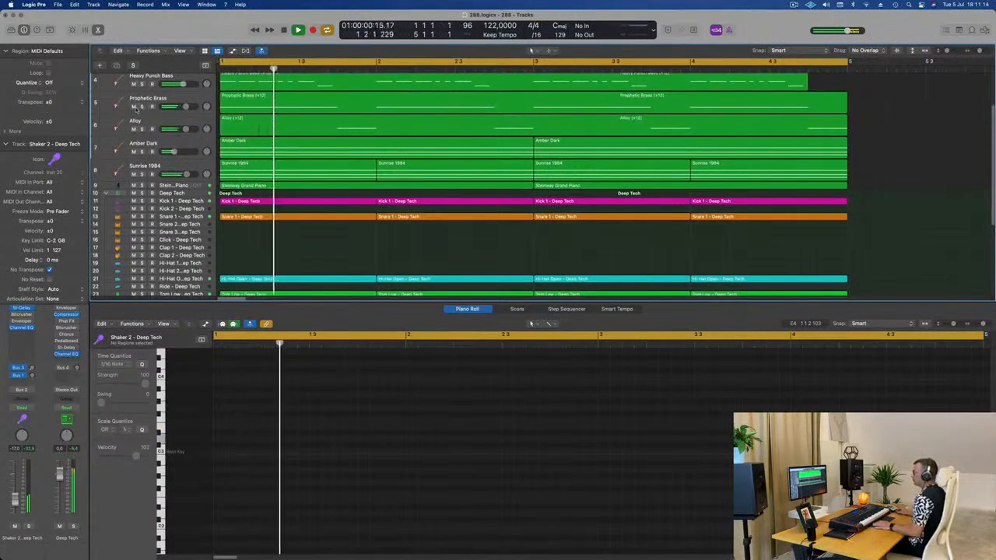
scroll(363, 190, "down", 3)
scroll(363, 189, "down", 2)
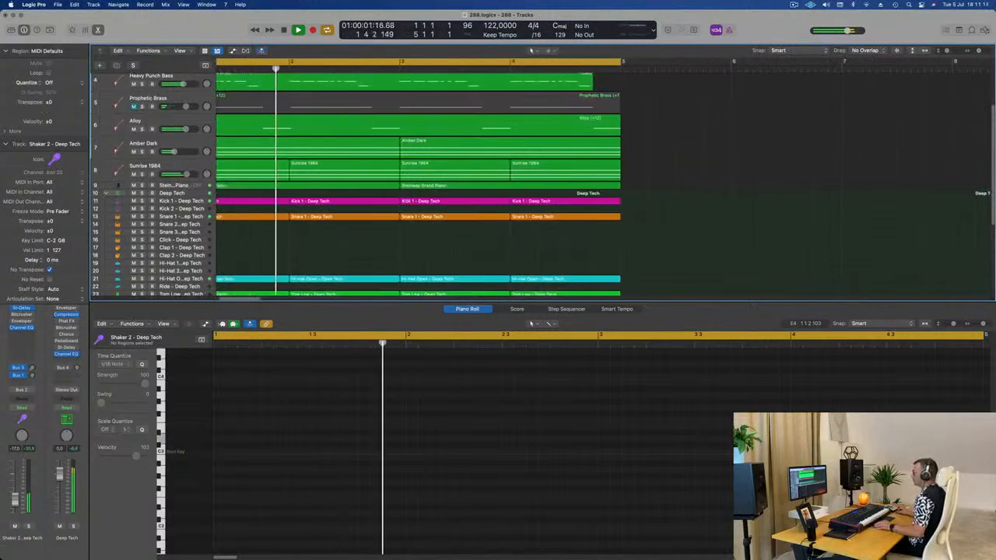
- Repeat all regions of the four-bar loop three times to extend the arrangement through bar 16, and clear the selection
scroll(364, 200, "up", 4)
scroll(387, 201, "down", 4)
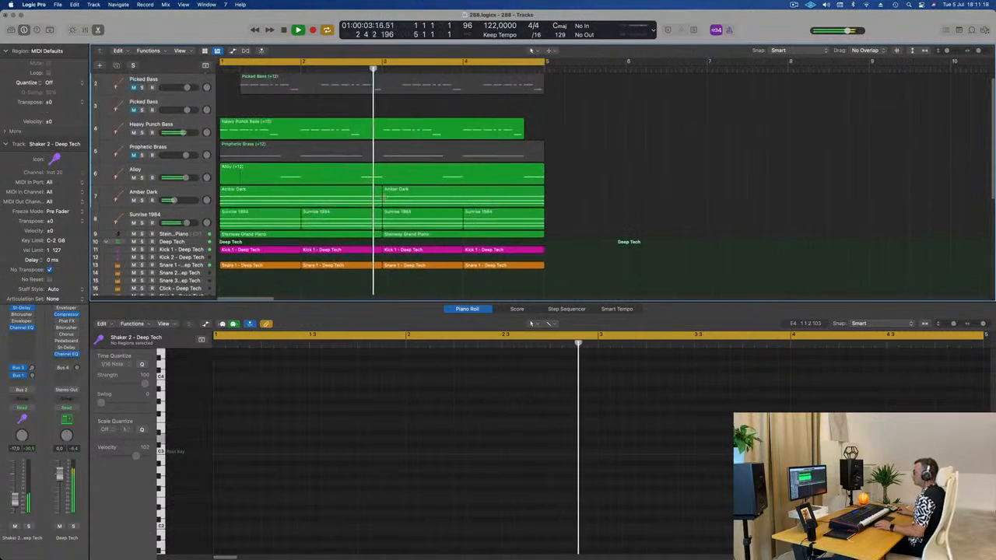
scroll(386, 155, "up", 1)
scroll(466, 152, "down", 2)
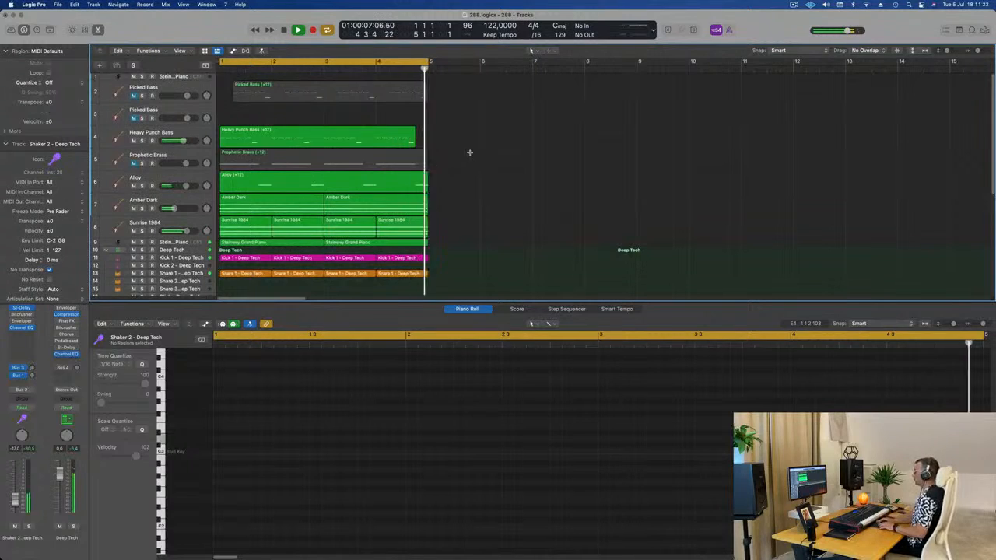
key("super+a")
key("super+r")
key("super+r")
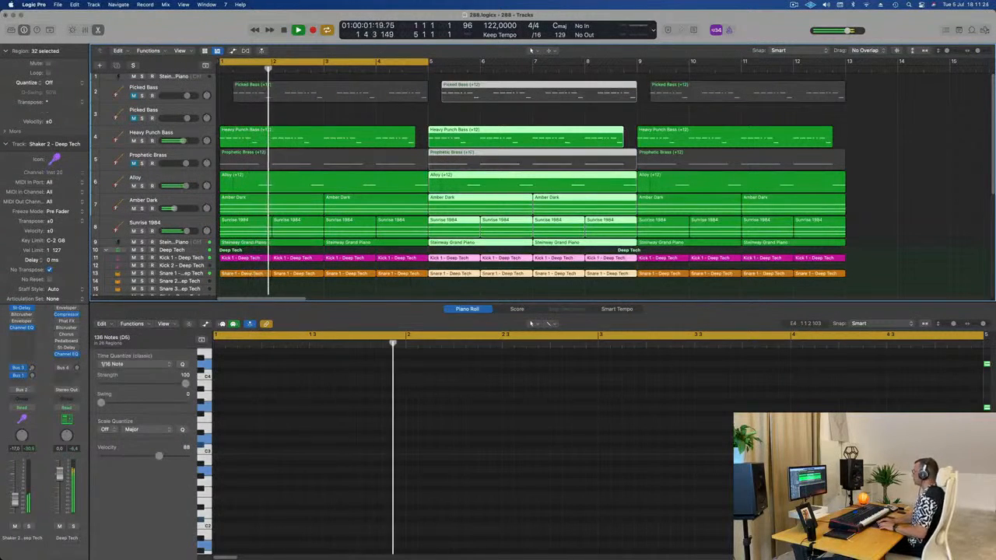
key("super+r")
scroll(340, 171, "down", 4)
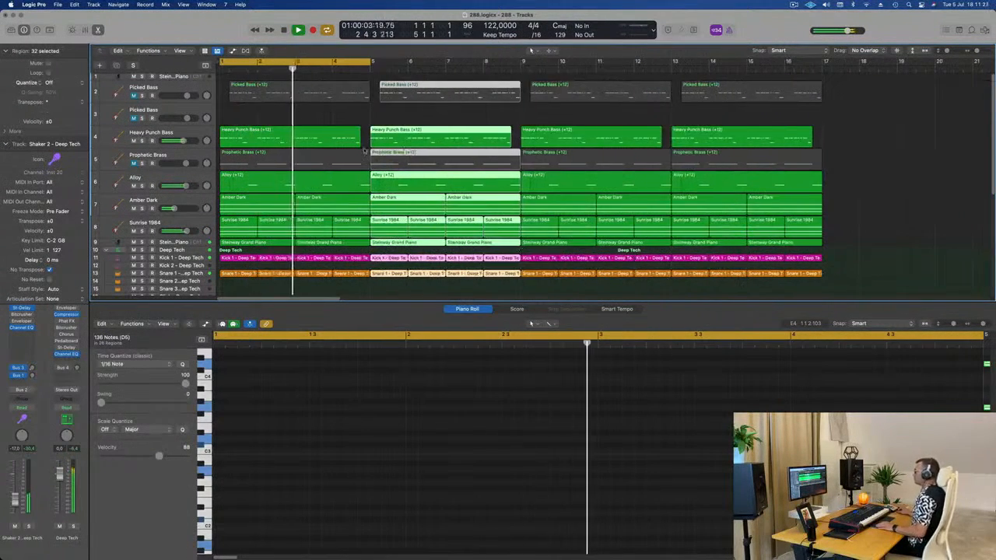
scroll(339, 171, "down", 3)
scroll(339, 171, "up", 6)
scroll(269, 115, "down", 3)
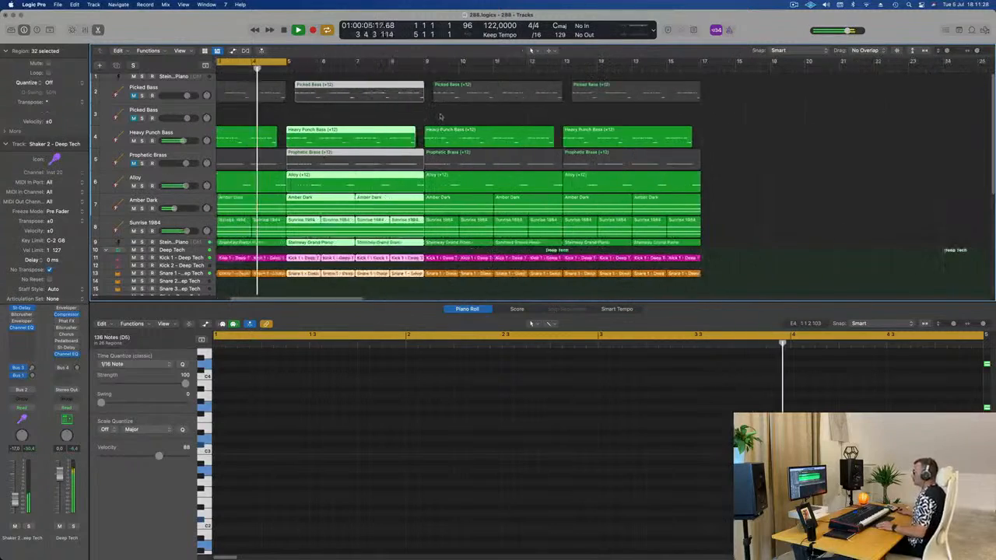
left_click(269, 115)
- Select the Steinway Grand Piano track below Sunrise 1984 and mute it
scroll(269, 116, "down", 2)
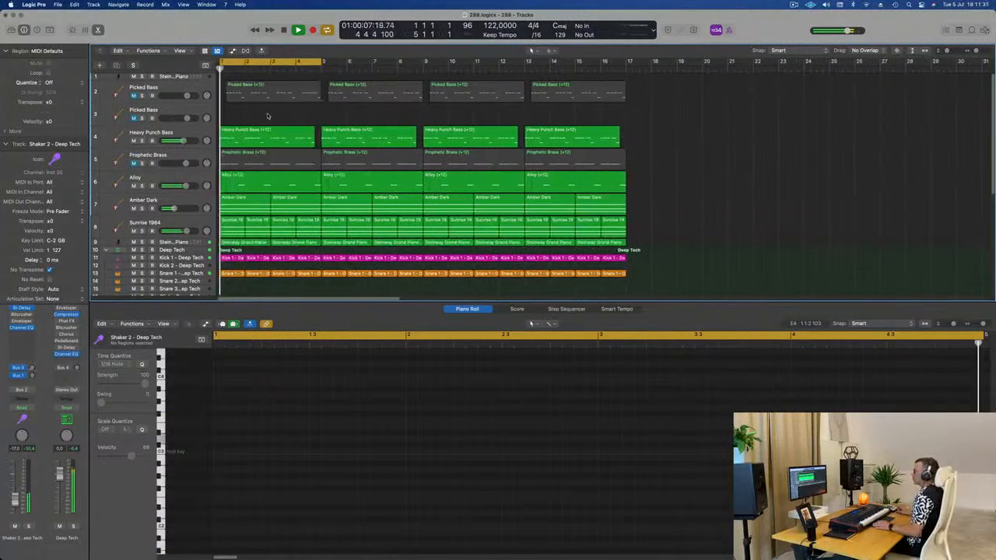
scroll(171, 230, "down", 2)
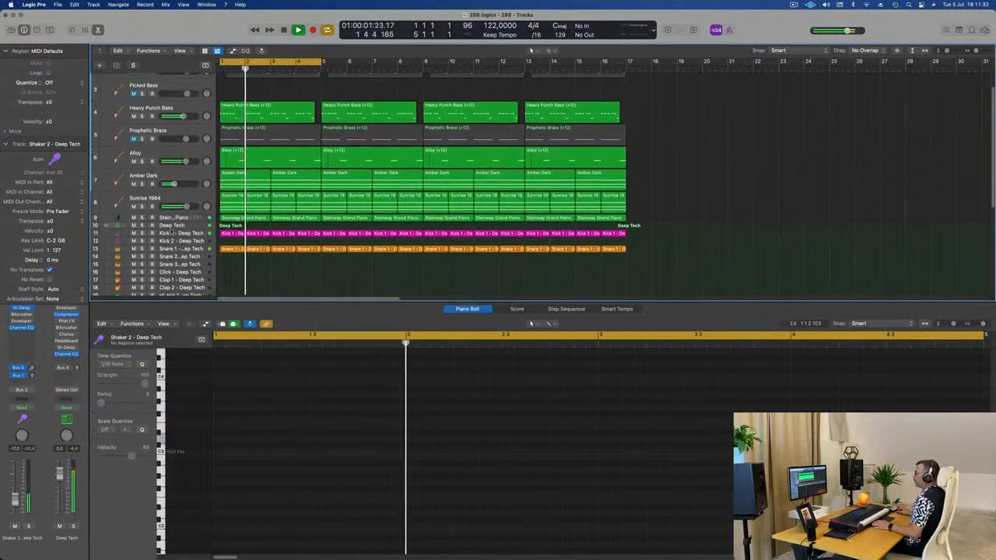
left_click(188, 218)
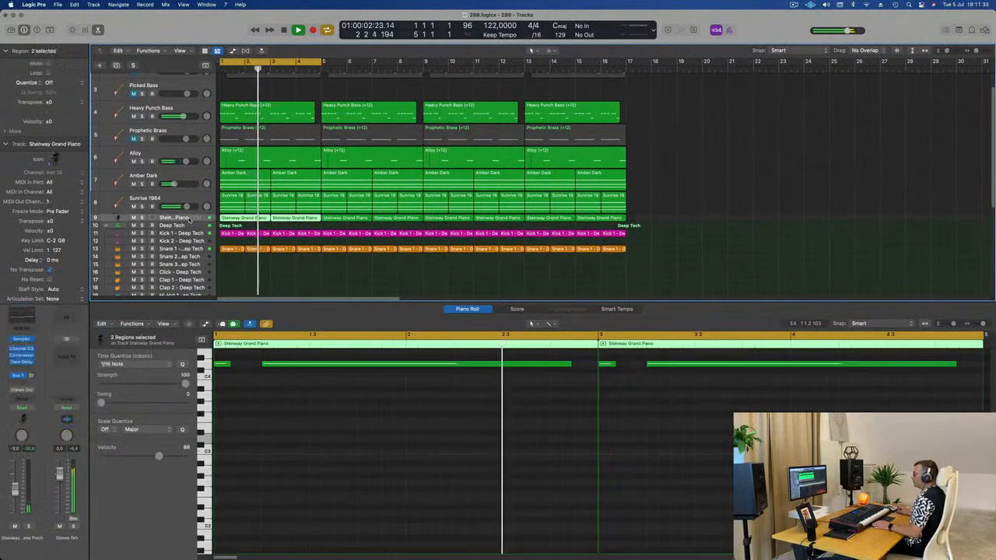
left_click(133, 218)
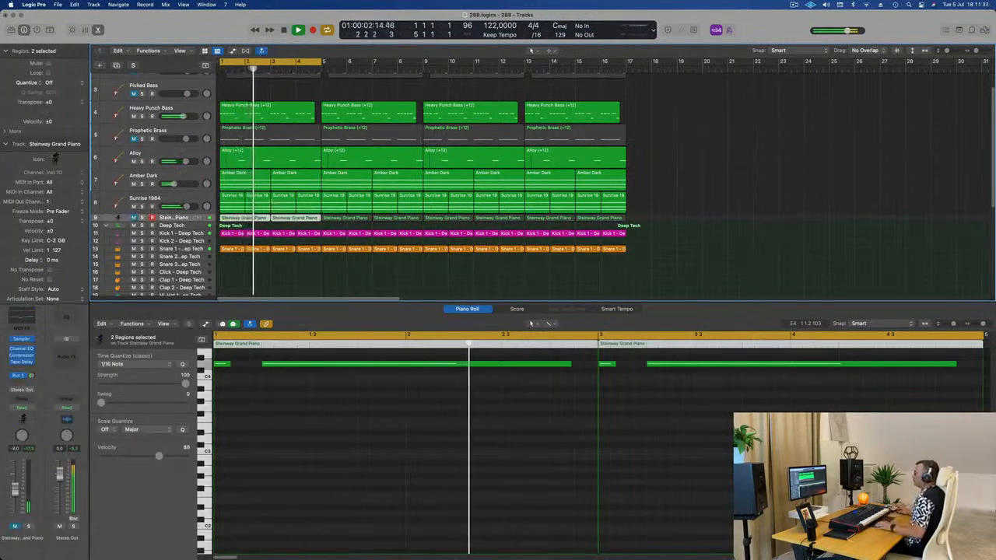
scroll(274, 201, "up", 2)
scroll(276, 179, "down", 1)
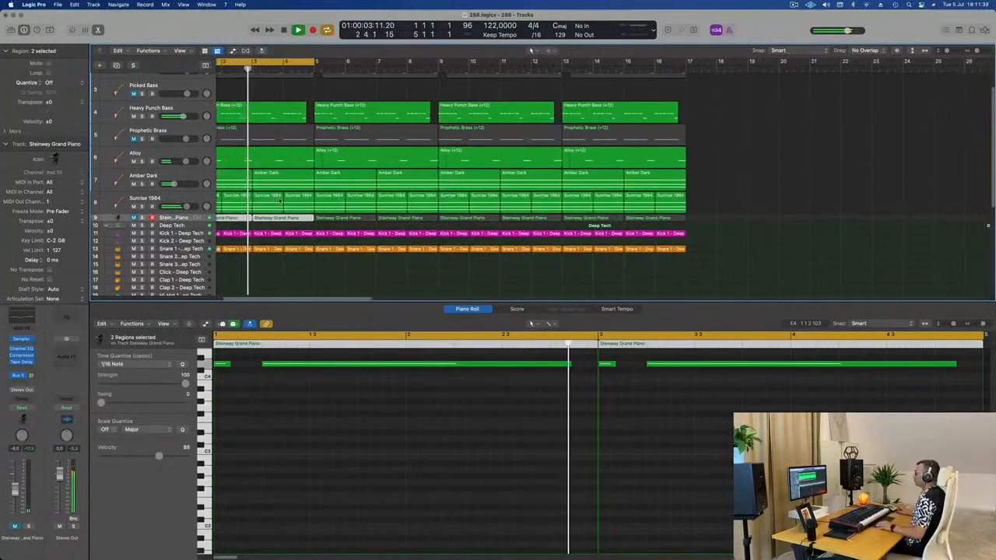
- Set the side chain source of the Heavy Punch Bass track's Compressor to Kick 1 - Deep Tech (Inst 3)
left_click(201, 108)
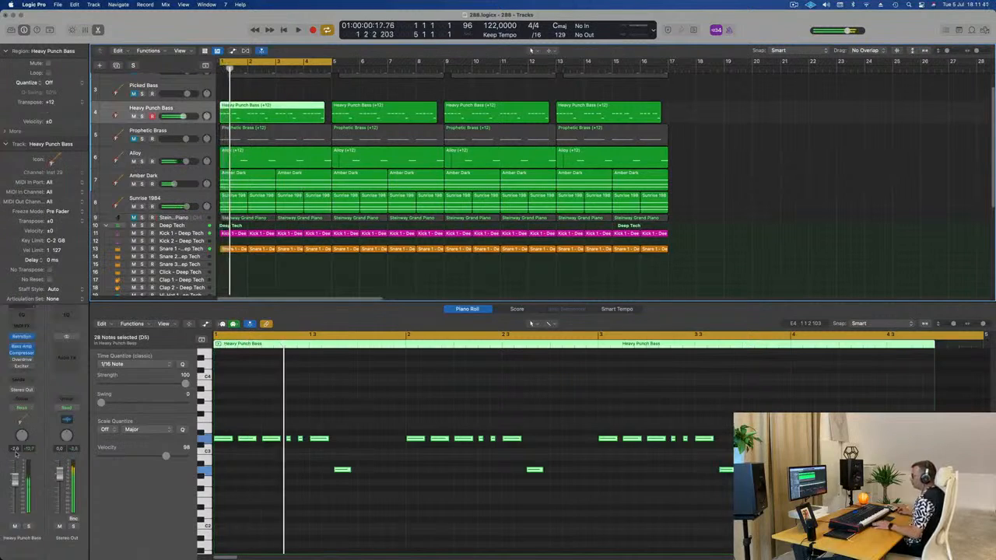
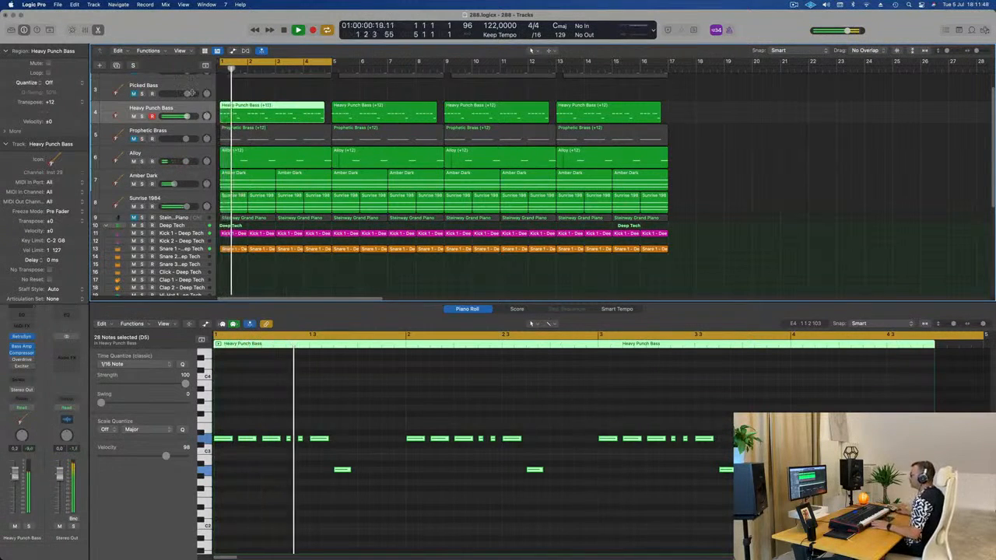
left_click(24, 354)
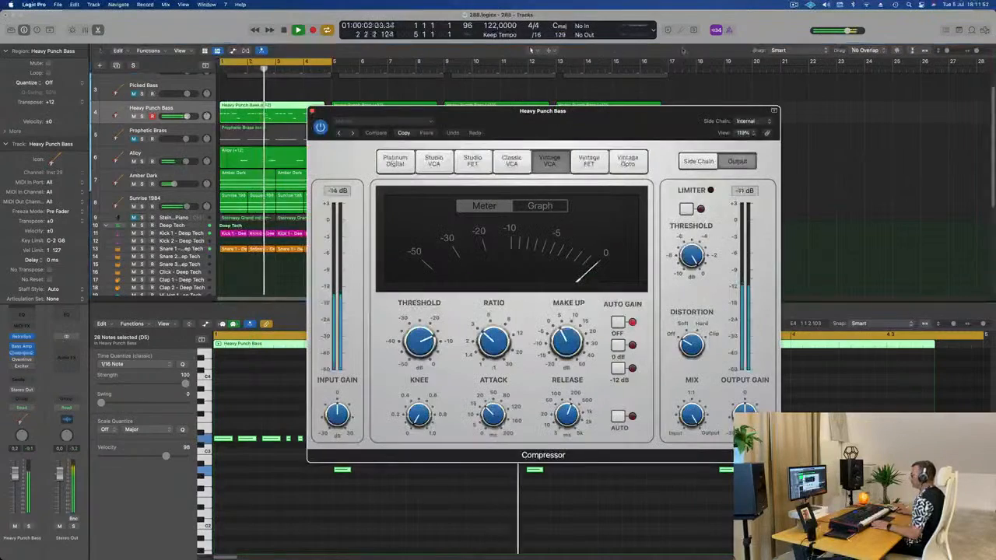
left_click(745, 120)
mouse_move(759, 146)
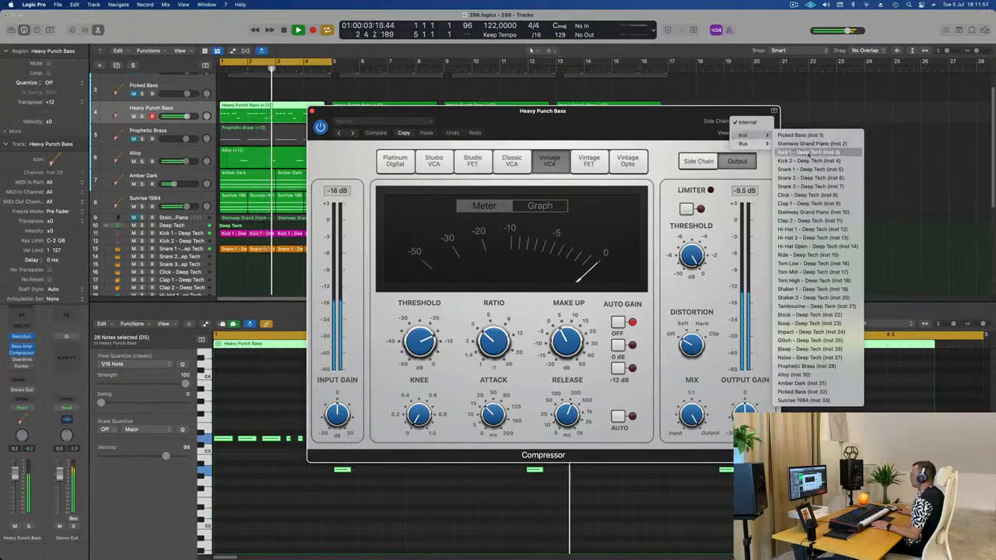
left_click(809, 153)
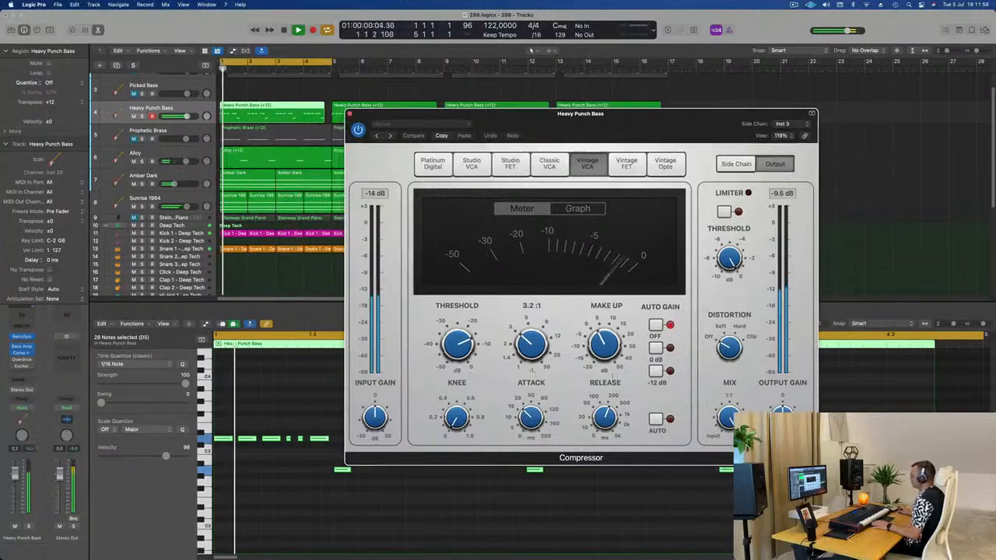
- Shorten the bass Compressor's attack, set its release to 8.0 ms and its threshold to -20.0 dB, and close the plug-in
left_click_drag(605, 416, 535, 474)
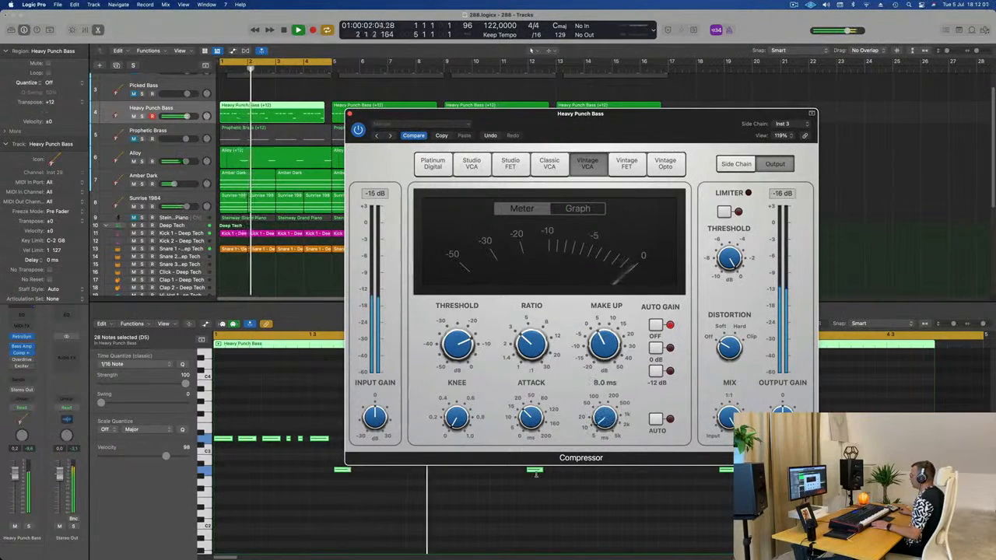
left_click_drag(530, 418, 534, 472)
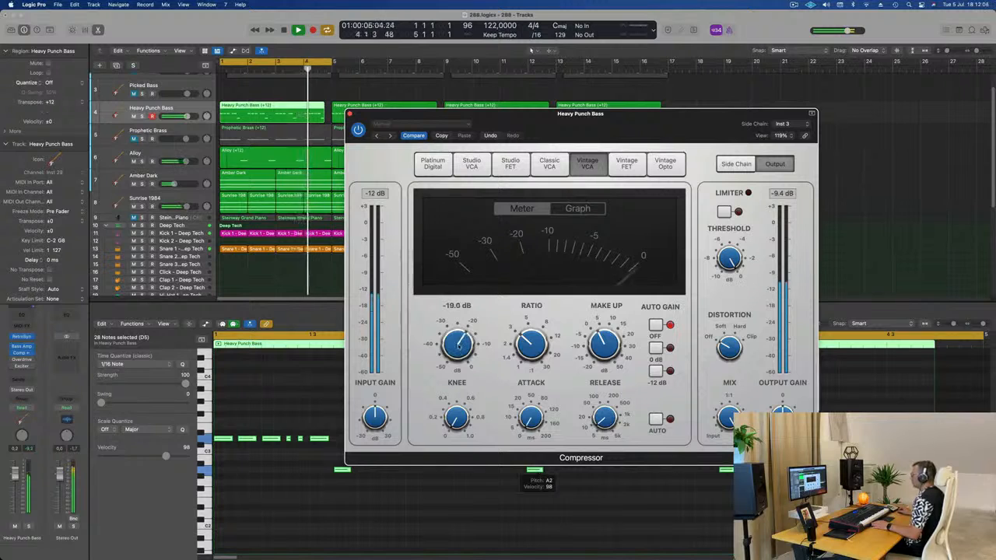
left_click_drag(459, 346, 459, 349)
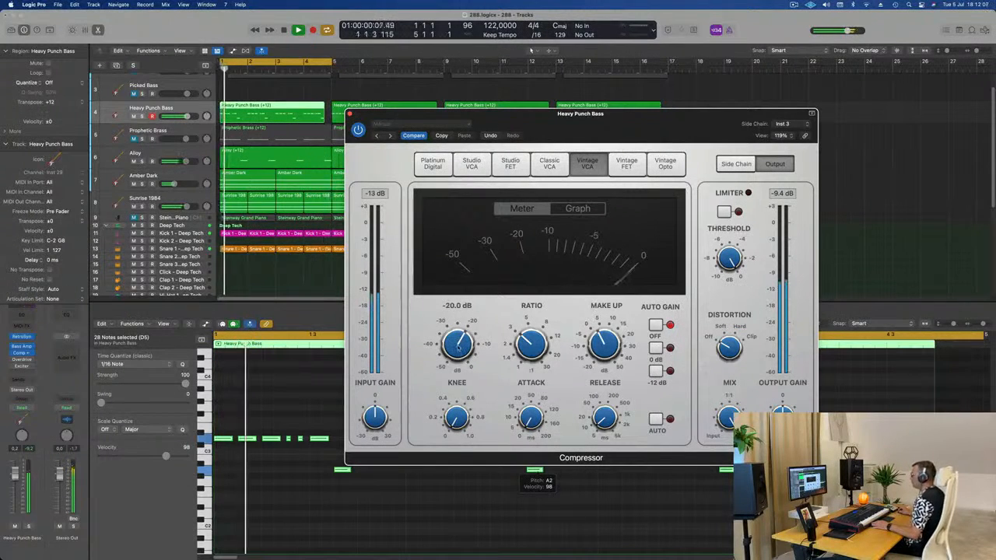
left_click_drag(625, 115, 578, 120)
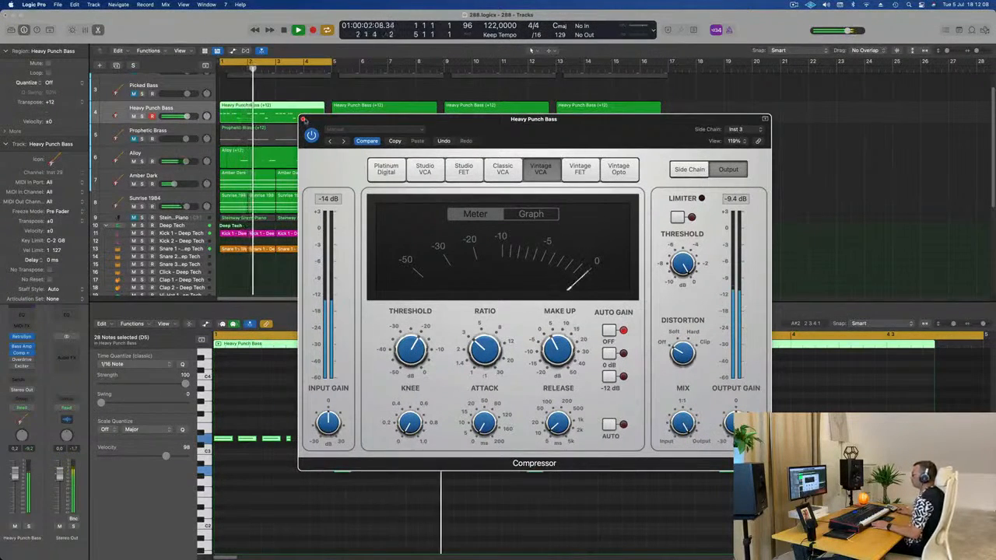
left_click(304, 119)
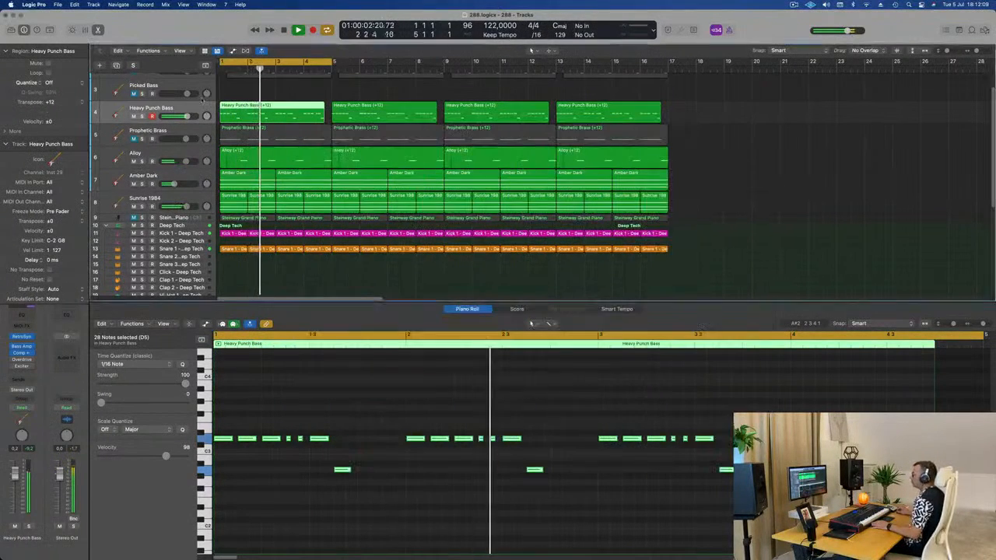
- Set the bass Retro Synth's amp envelope to 10.0 s decay, 0.52 sustain and 2800 ms release, and raise its velocity amount to maximum
left_click(22, 337)
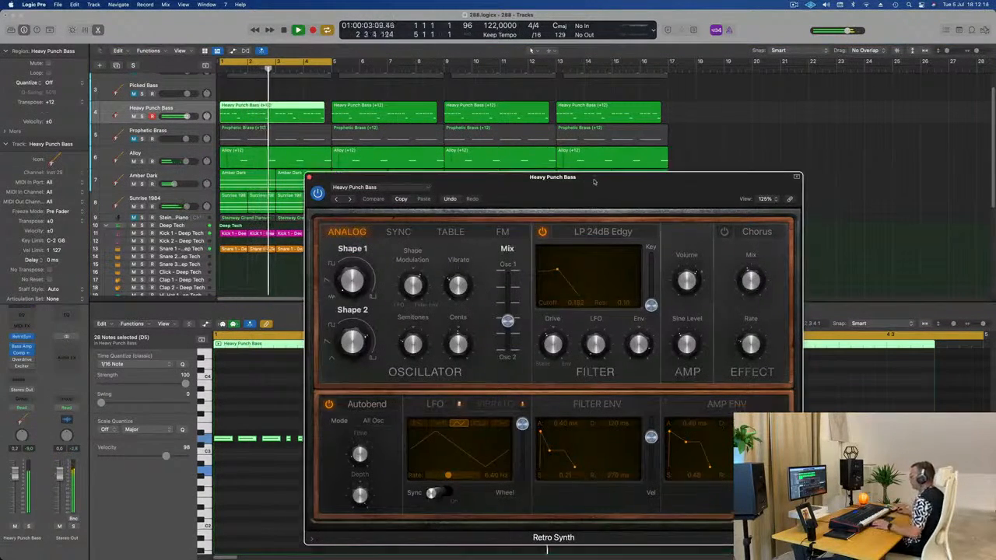
left_click_drag(583, 188, 573, 118)
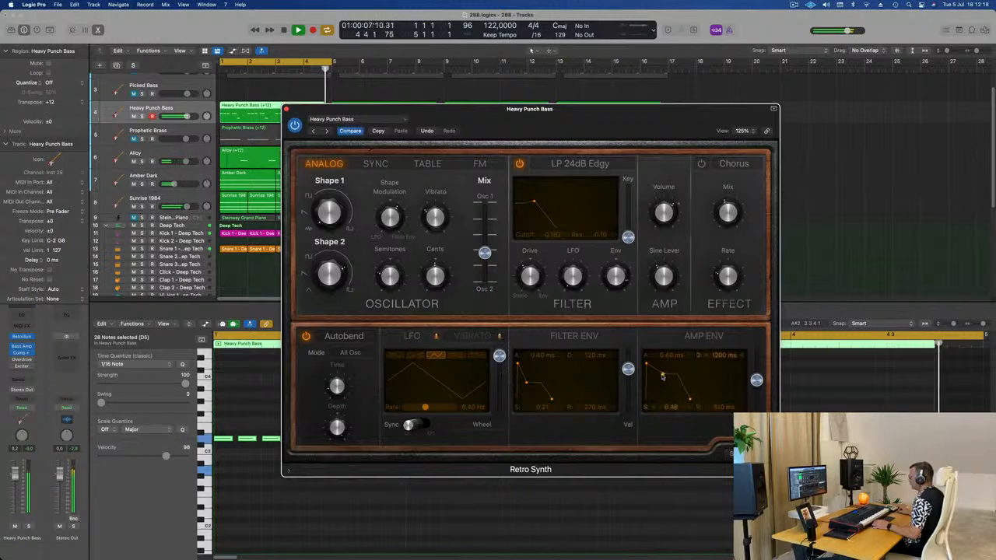
left_click_drag(664, 377, 666, 376)
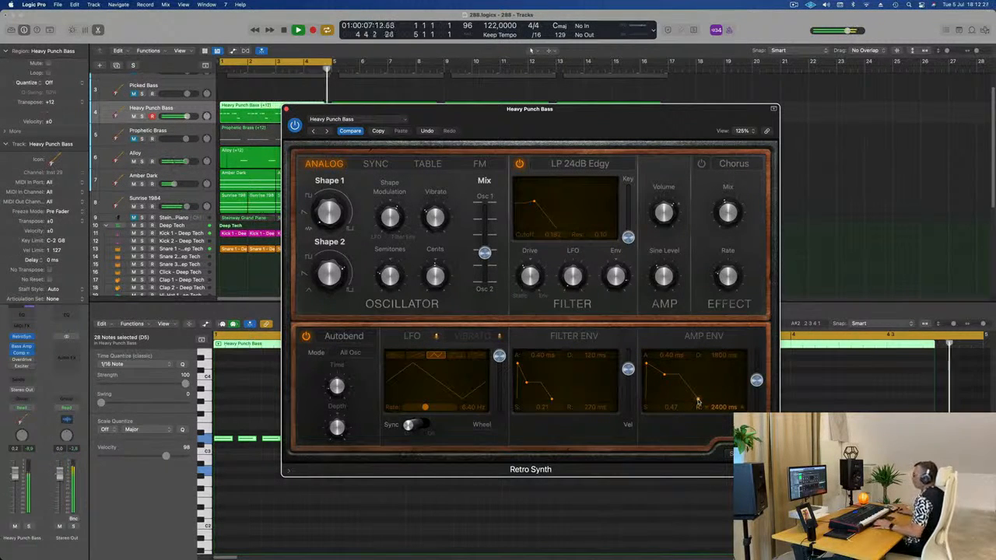
left_click_drag(699, 401, 665, 376)
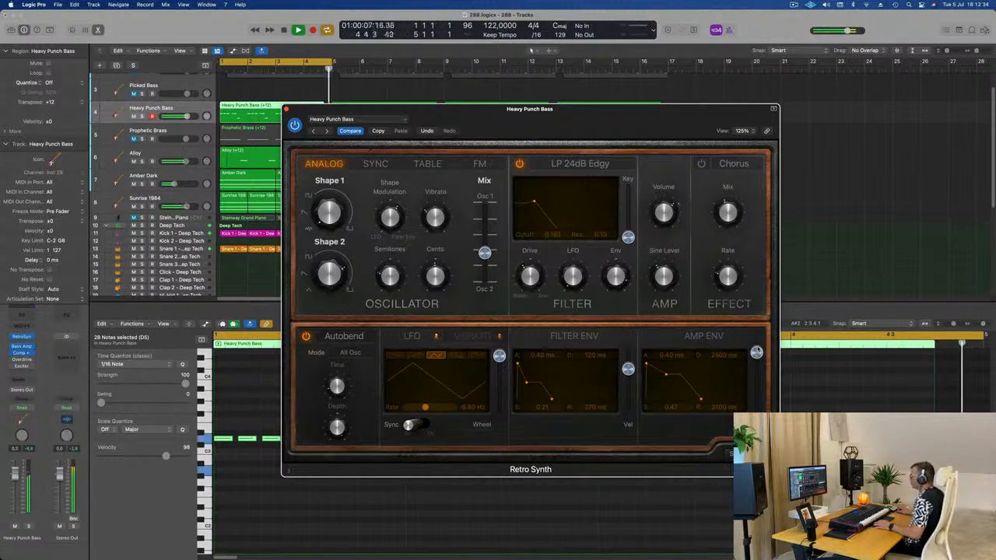
mouse_move(756, 353)
left_mouse_down()
mouse_move(756, 408)
mouse_move(757, 353)
left_mouse_up()
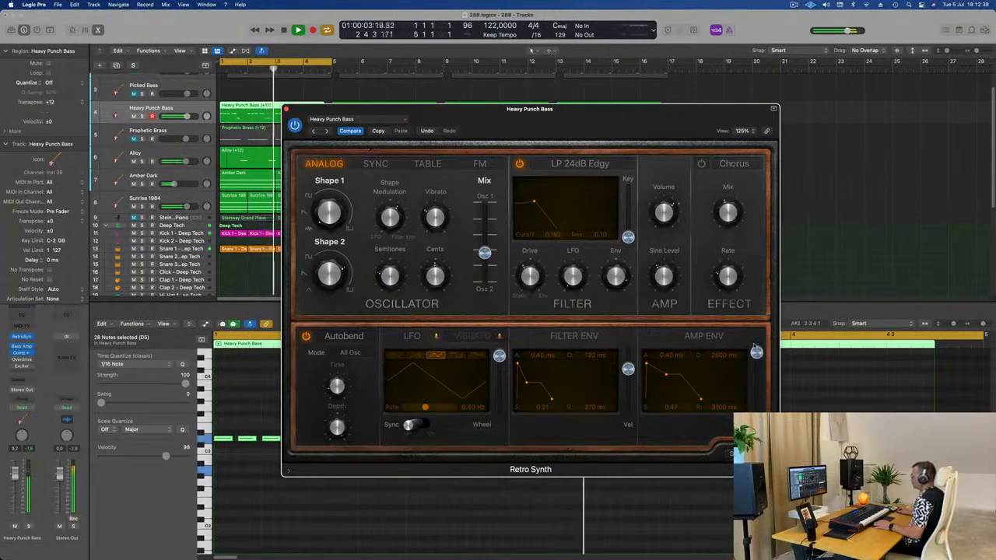
left_click_drag(611, 145, 662, 145)
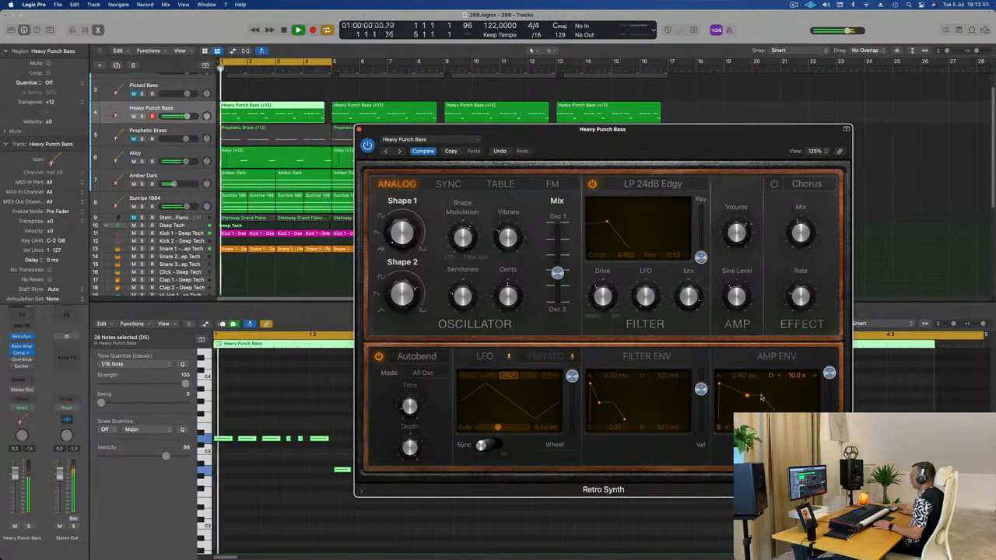
- Solo the Heavy Punch Bass track briefly to hear it alone, and unsolo it
left_click(143, 116)
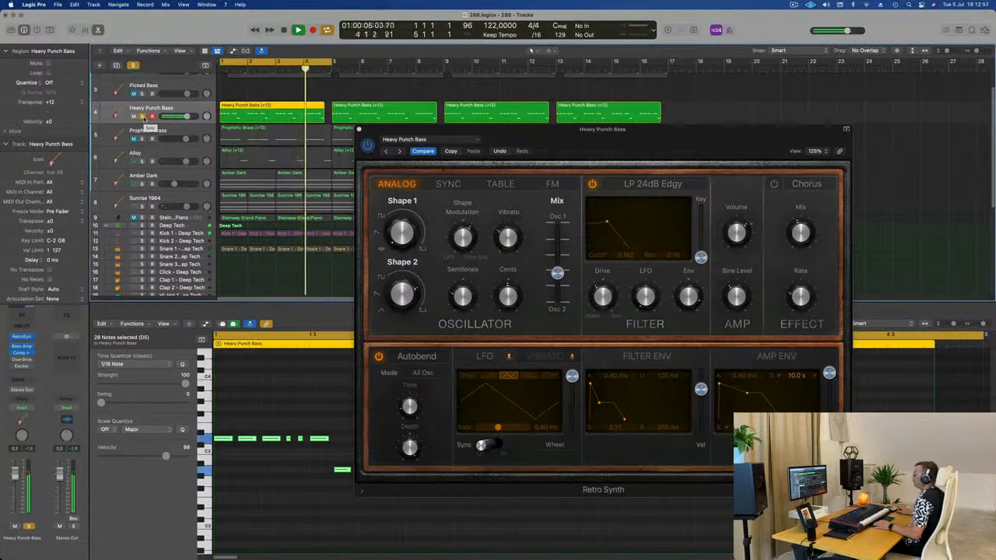
left_click(143, 116)
left_click_drag(586, 139, 480, 148)
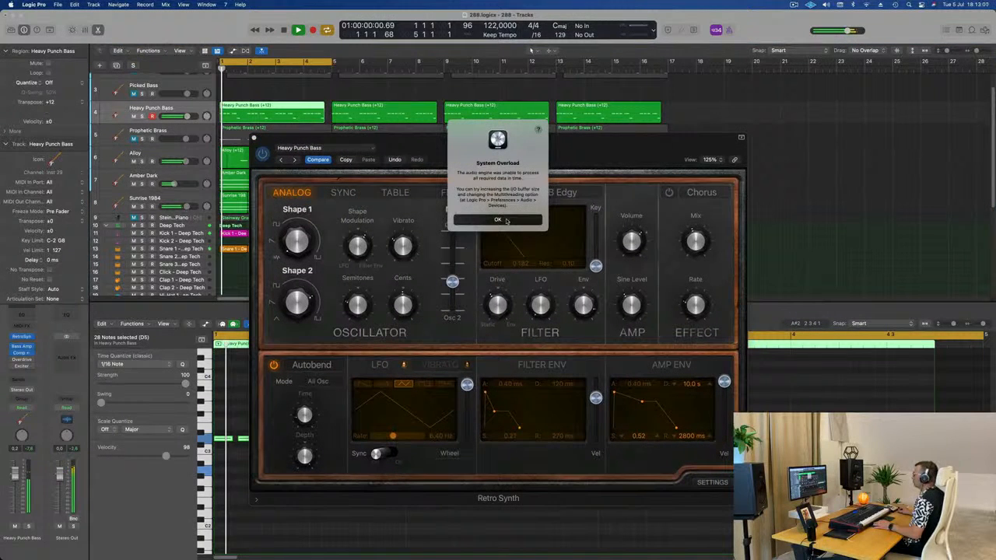
- Dismiss the System Overload alert and restart playback from the beginning of the song
left_click(498, 219)
key("space")
left_click_drag(554, 148, 612, 150)
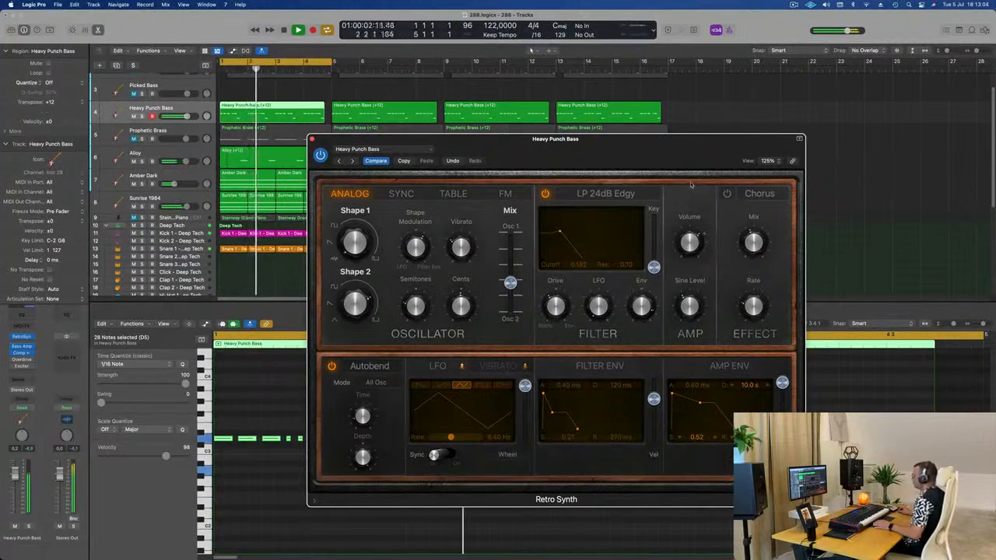
key("Return")
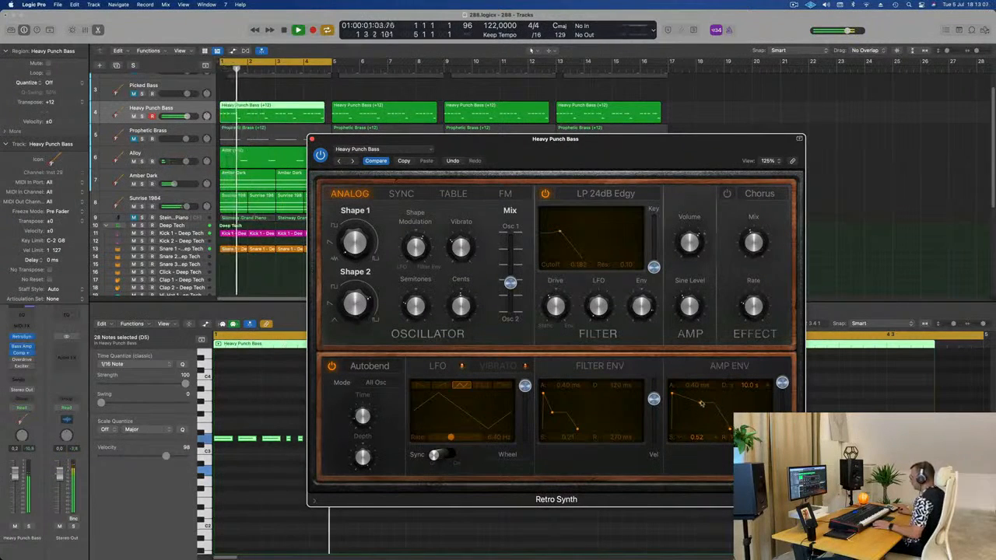
- Set the amp envelope's decay to 670 ms and sustain to 1.00, and the filter envelope's decay to 120 ms and sustain to 0.18
left_click_drag(699, 404, 679, 406)
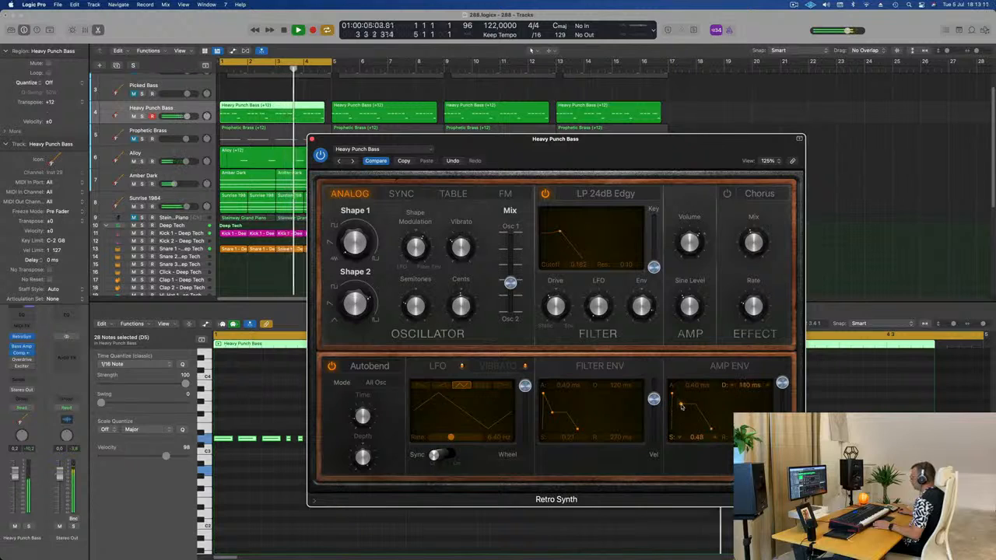
left_click_drag(673, 405, 687, 389)
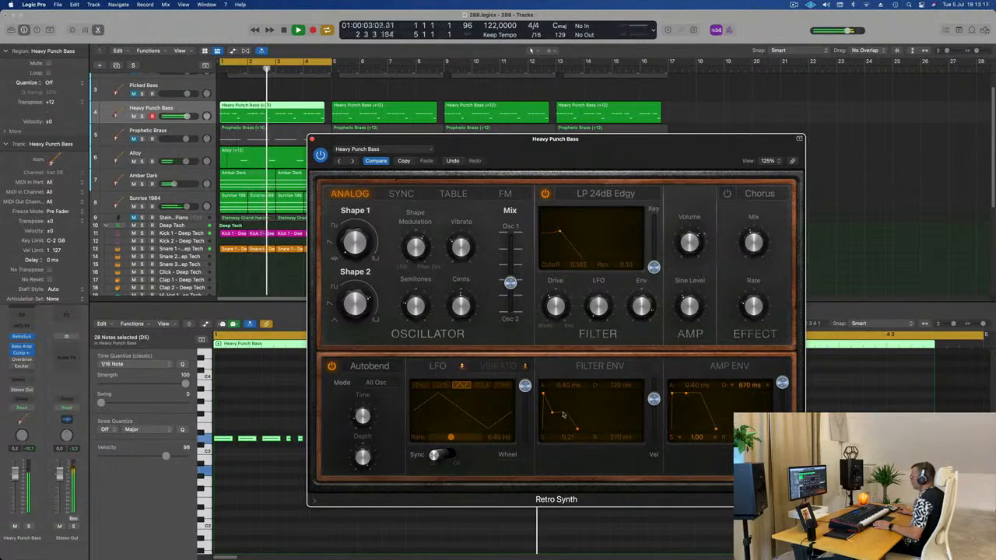
left_click_drag(551, 416, 560, 416)
left_click_drag(559, 417, 556, 416)
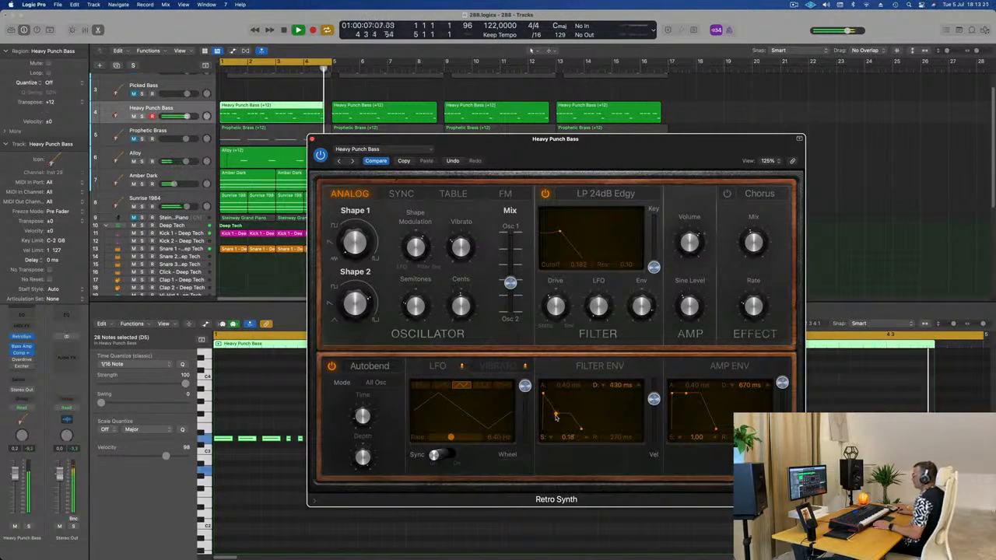
left_click_drag(555, 416, 552, 418)
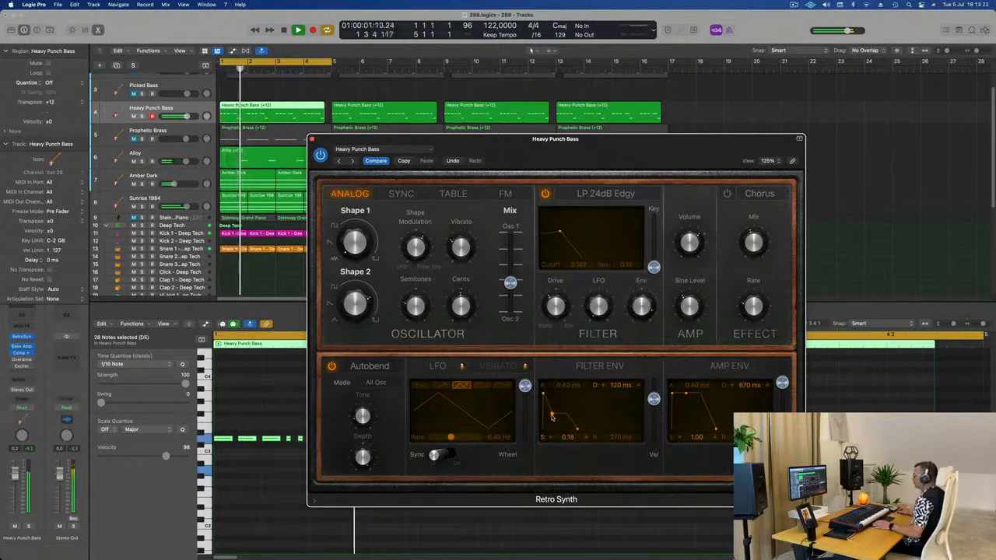
- Switch the Heavy Punch Bass track's automation mode from Read to Touch
left_click_drag(637, 152, 720, 151)
scroll(119, 112, "down", 1)
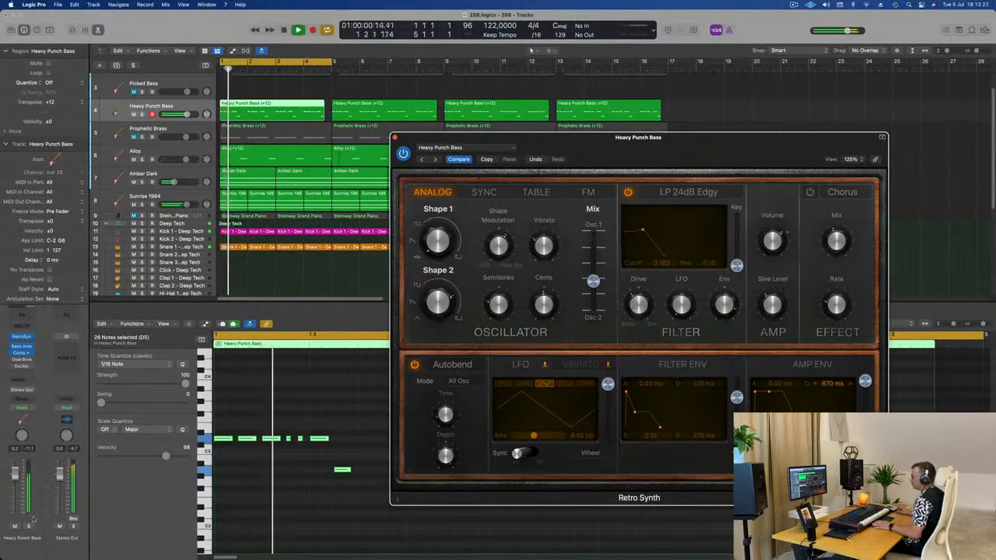
left_click(21, 408)
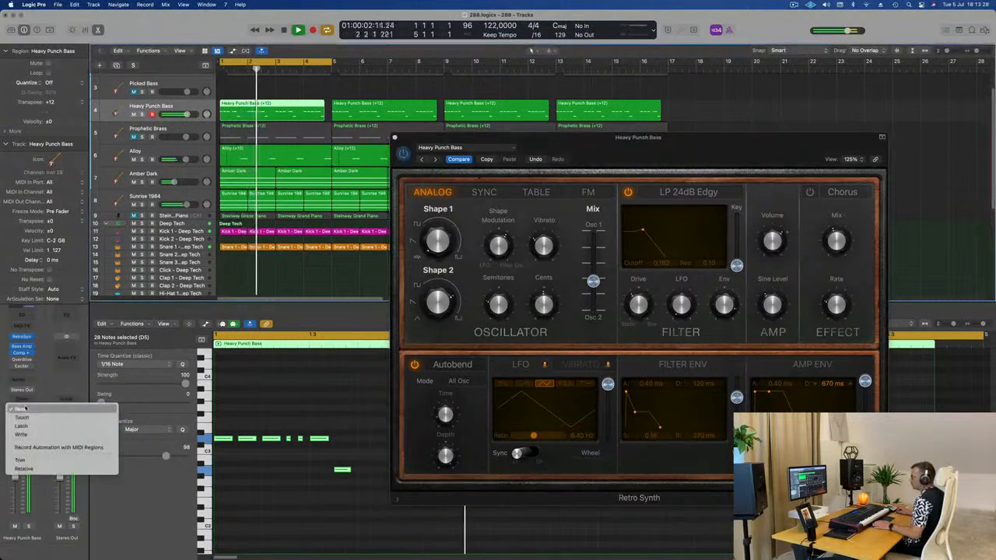
left_click(22, 418)
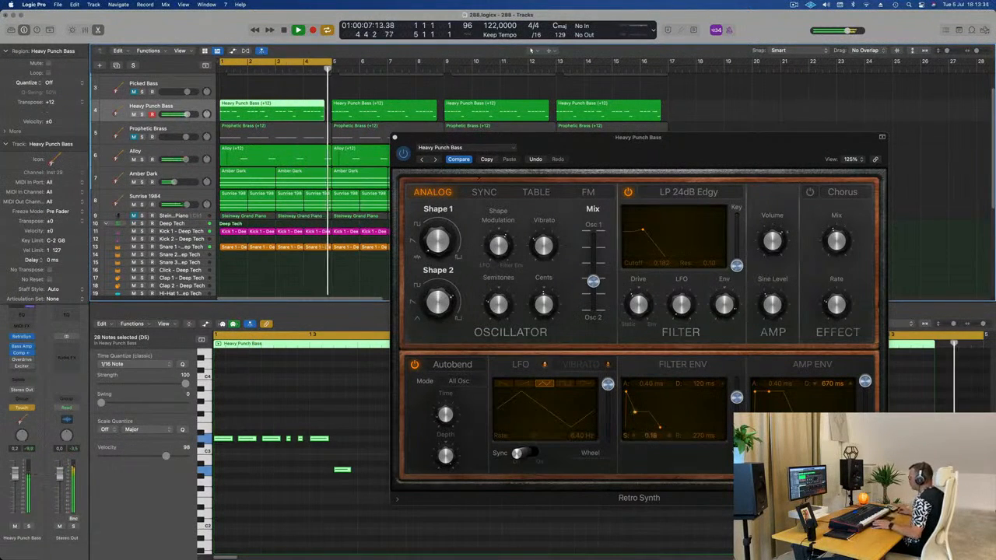
- Record automation of Retro Synth's filter envelope decay and sustain by moving the envelope's decay point during playback
left_click(652, 438)
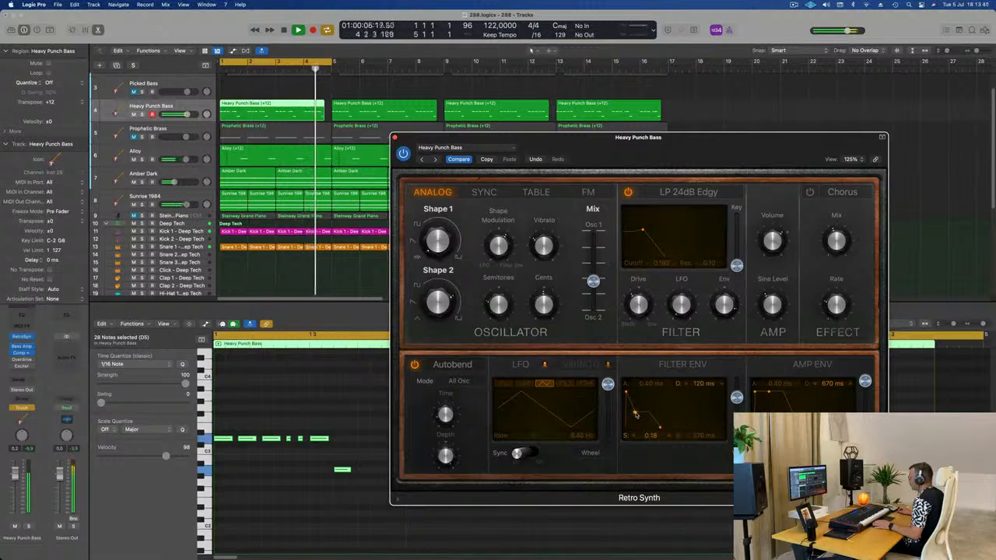
left_click_drag(636, 414, 638, 412)
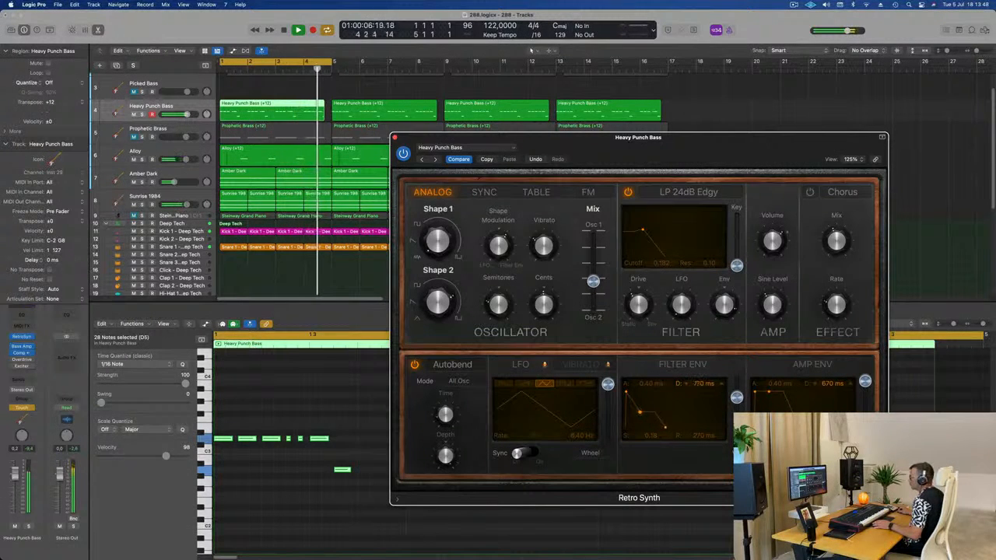
left_click_drag(700, 383, 699, 384)
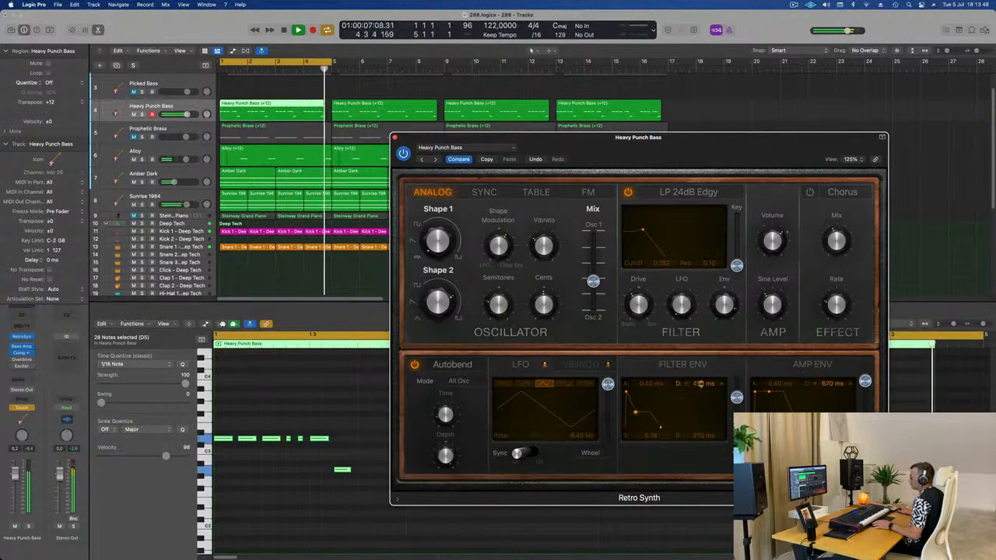
- Close Retro Synth, return the bass track's automation mode to Read, and briefly play back the result
left_click(394, 138)
left_click(21, 407)
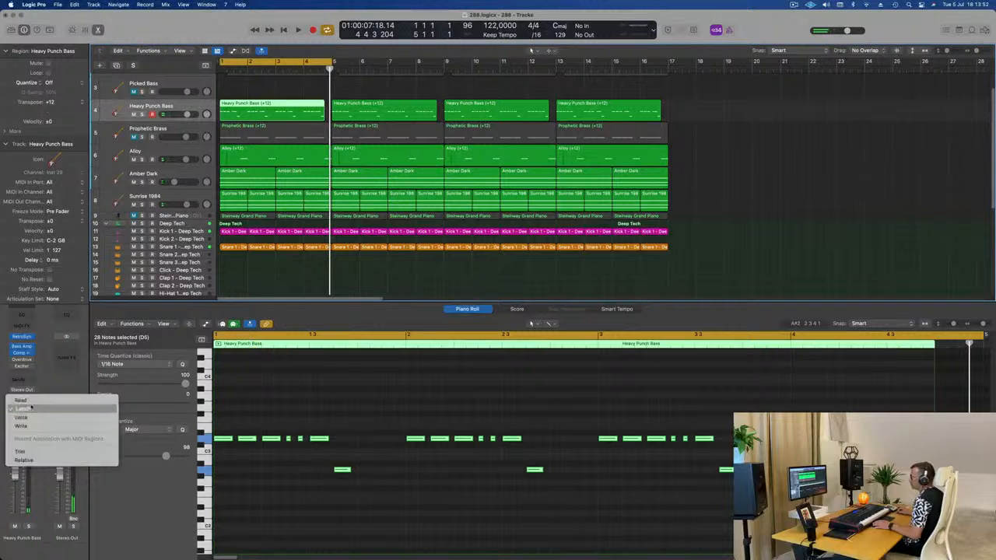
left_click(21, 400)
key("space")
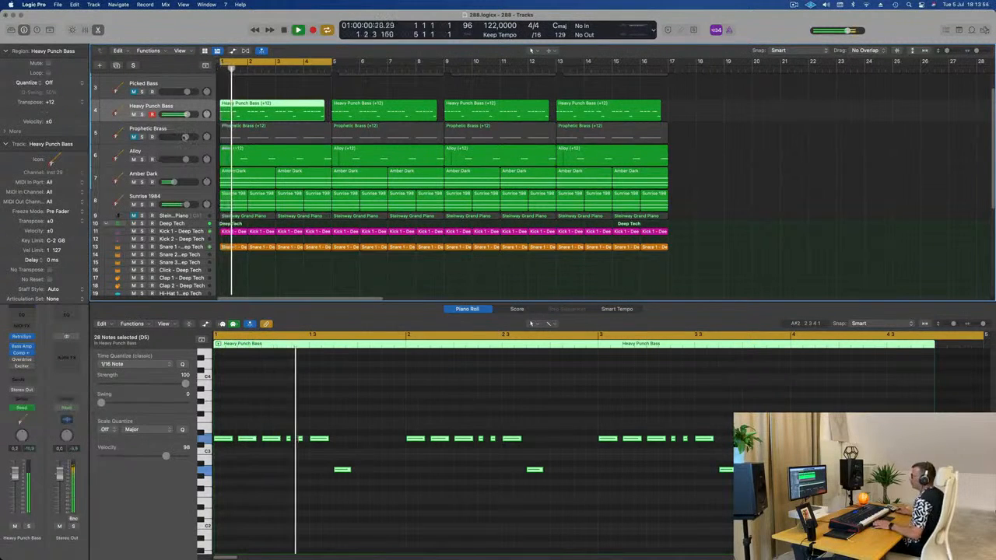
key("space")
- Show track automation, enlarge the Heavy Punch Bass track and display its Retro Synth Filter Env Decay lane
key("ctrl+alt+super+t")
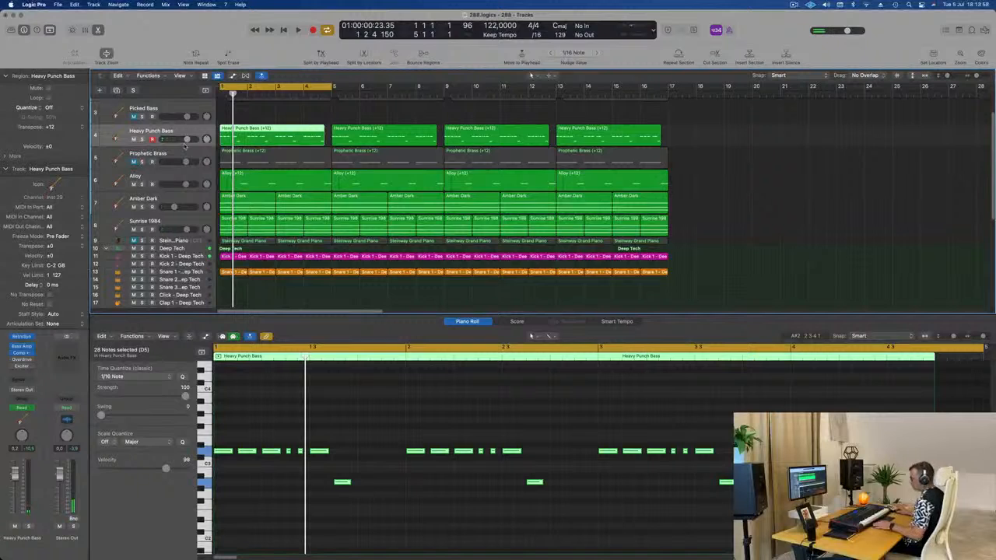
key("a")
left_click_drag(184, 158, 183, 193)
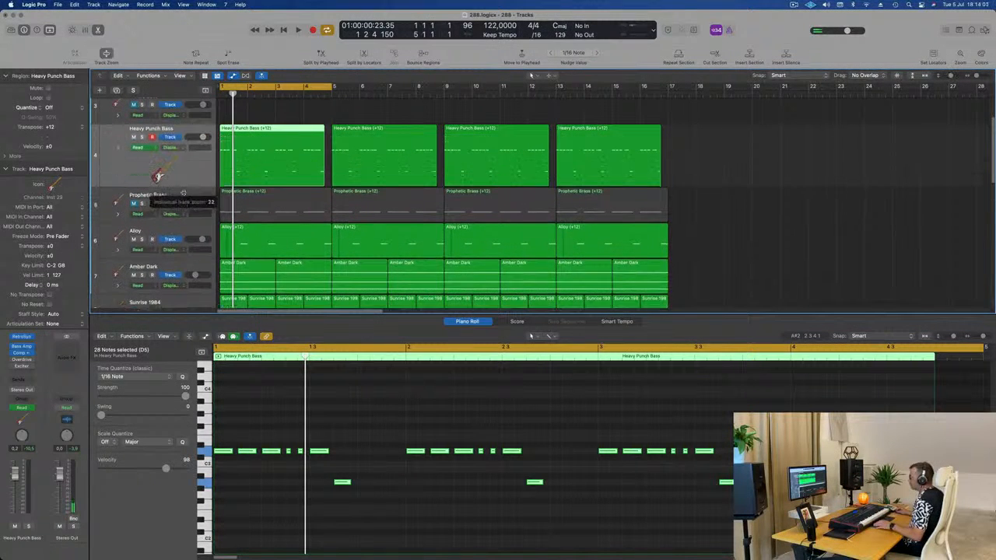
left_click(176, 148)
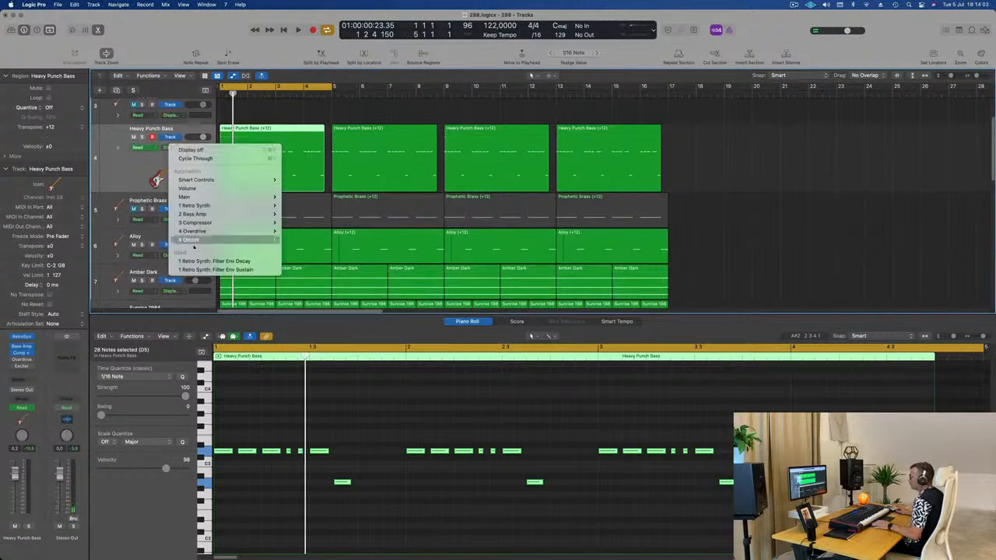
left_click(207, 262)
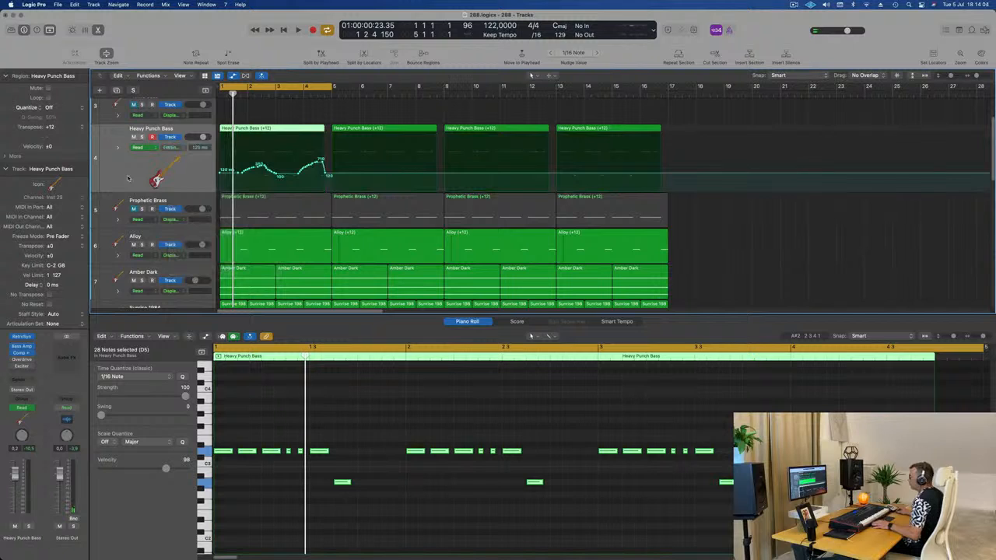
- During playback, view the bass track's Filter Env Sustain automation and return the lane to Filter Env Decay
key("space")
left_click(172, 147)
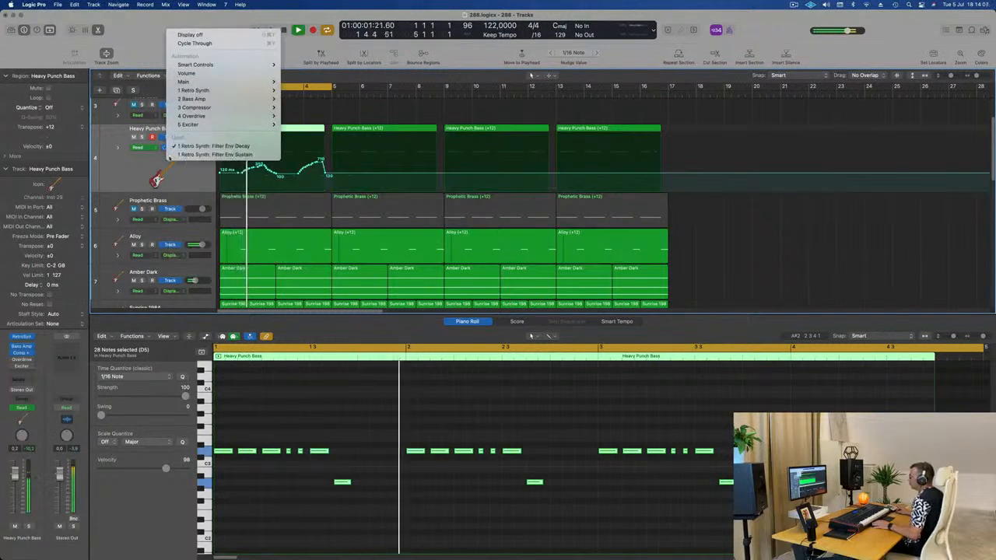
left_click(173, 154)
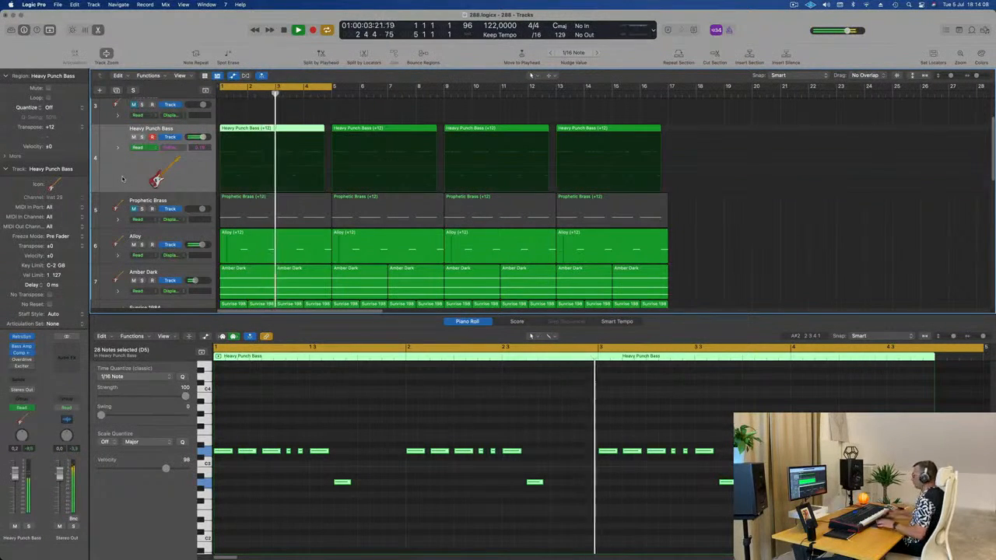
left_click(171, 147)
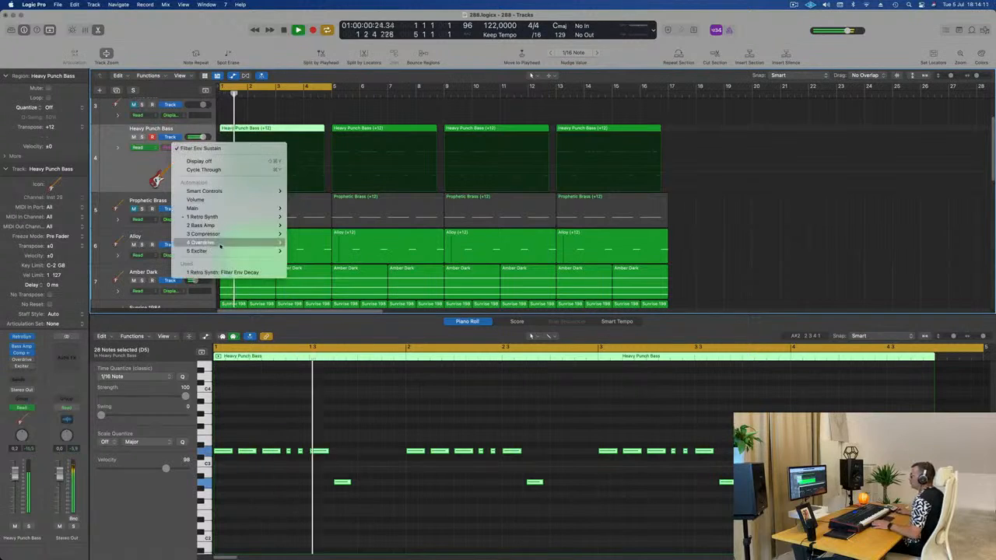
left_click(223, 272)
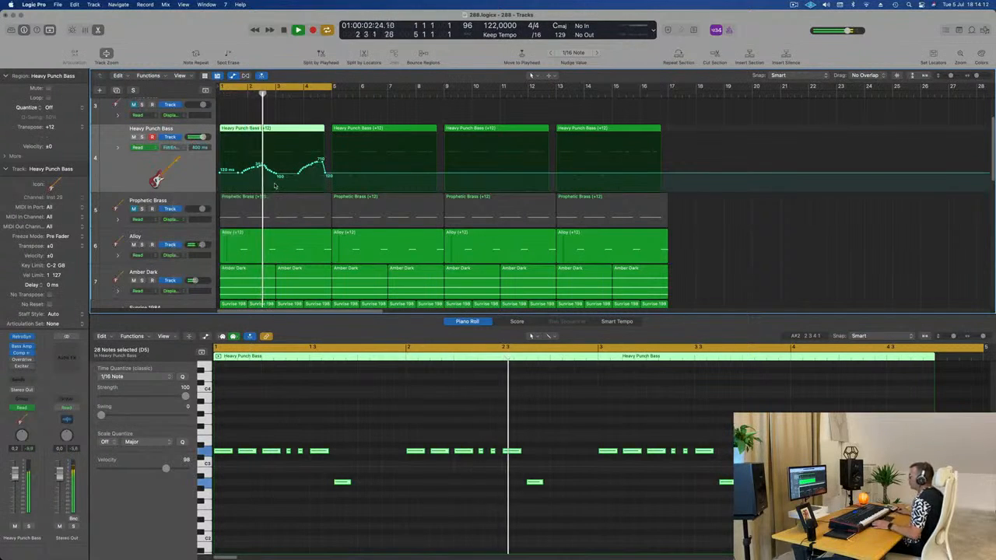
- Simplify the first bass region's decay automation to 370 ms at bar 2, 110 ms at bar 3, 95 ms at bar 4 and 800 ms at its end
key("space")
key("space")
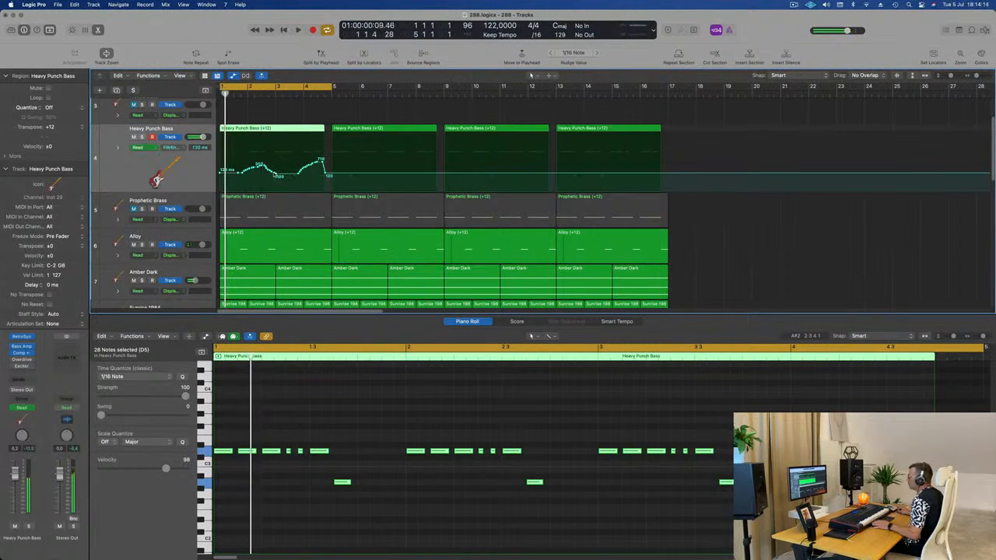
mouse_move(276, 173)
left_mouse_down()
mouse_move(218, 174)
mouse_move(255, 162)
left_mouse_up()
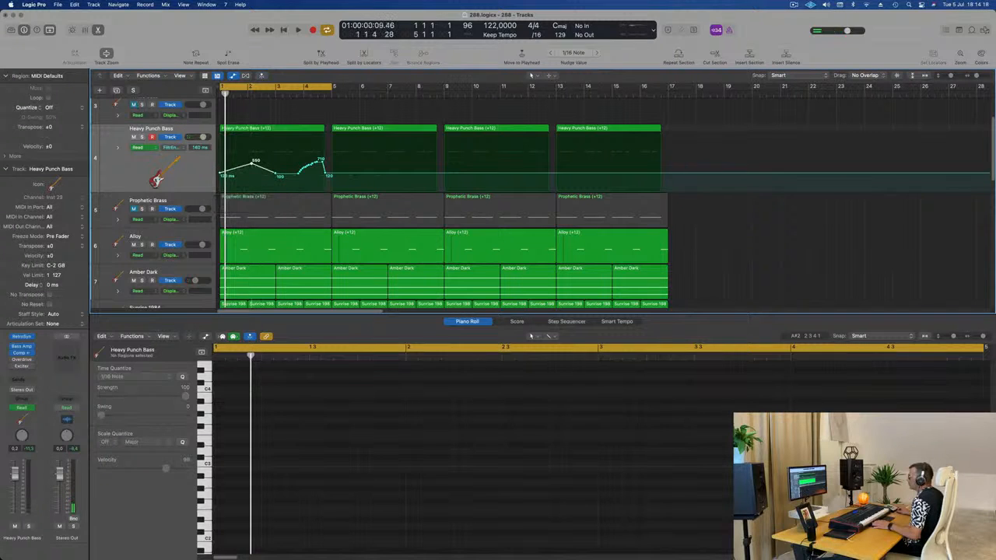
key("space")
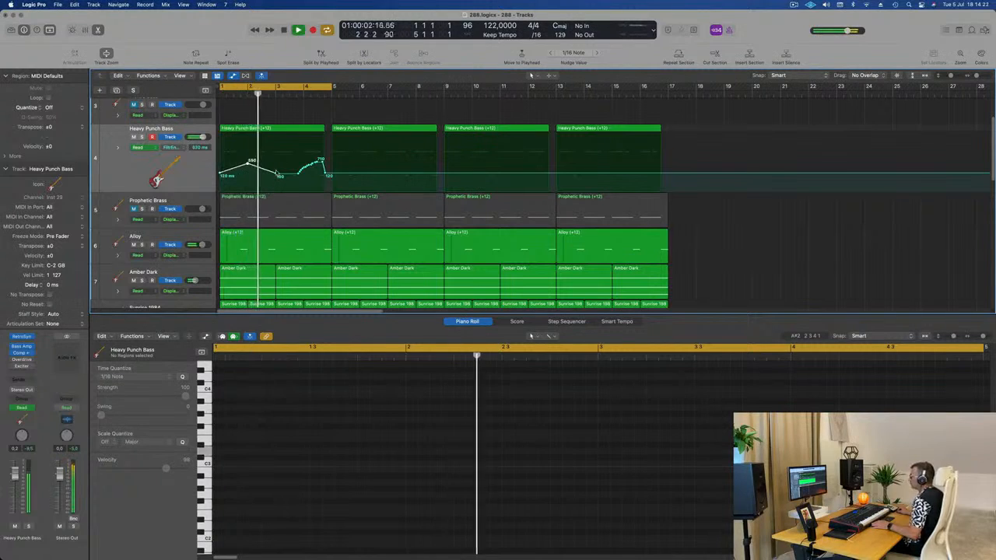
left_click_drag(275, 173, 275, 173)
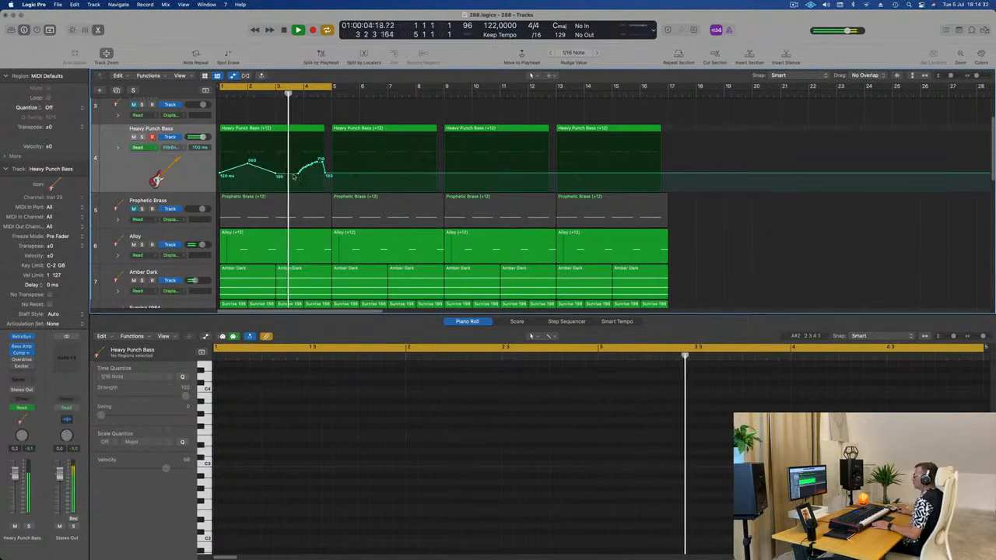
left_click_drag(297, 175, 247, 167)
left_click_drag(328, 158, 302, 177)
- Delete the three Heavy Punch Bass regions that follow the first one
left_click(299, 129)
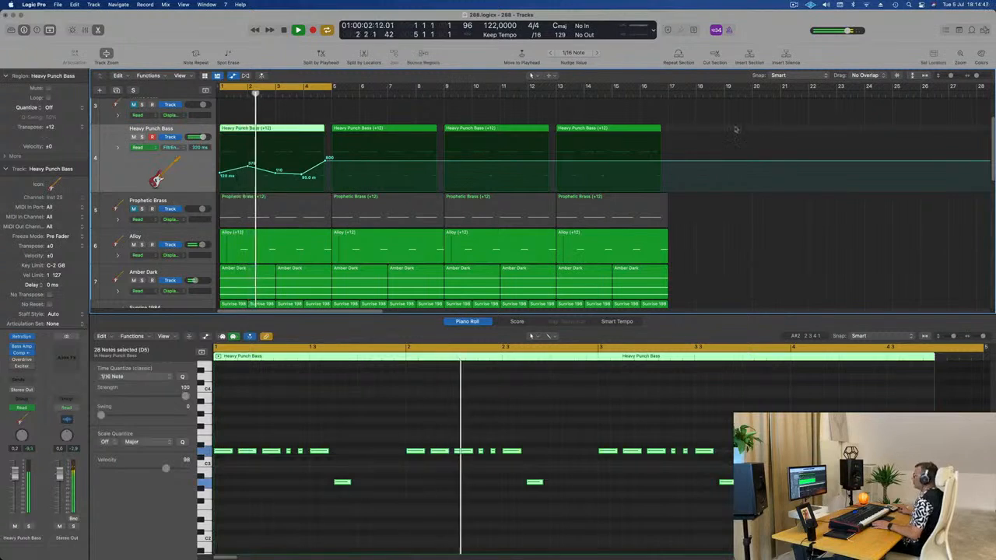
left_click_drag(760, 120, 388, 146)
key("Delete")
- Extend the first Heavy Punch Bass region to bar 5 and repeat it three times with its automation, up to bar 17
left_click(321, 129)
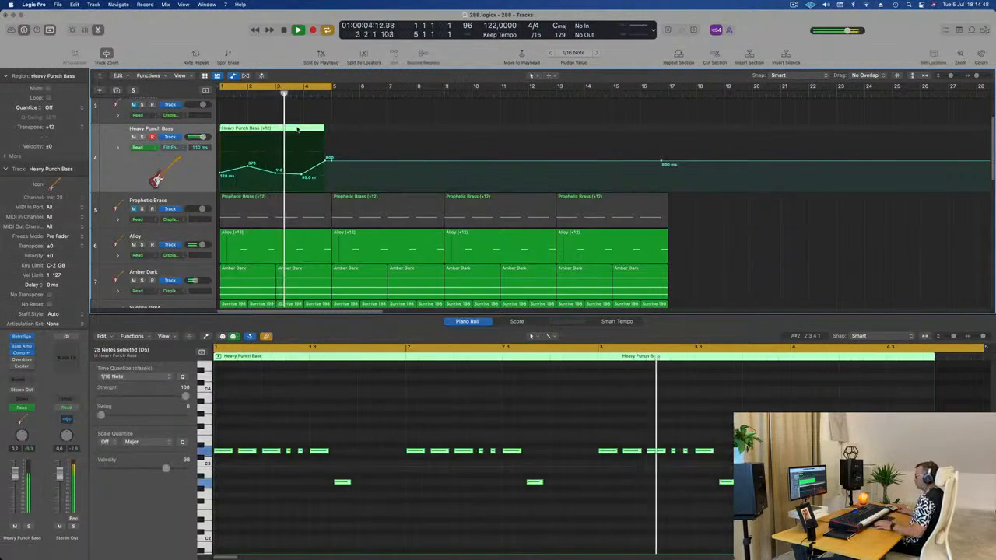
left_click_drag(323, 130, 331, 129)
key("super+r")
key("super+r")
key("super+r")
key("super+r")
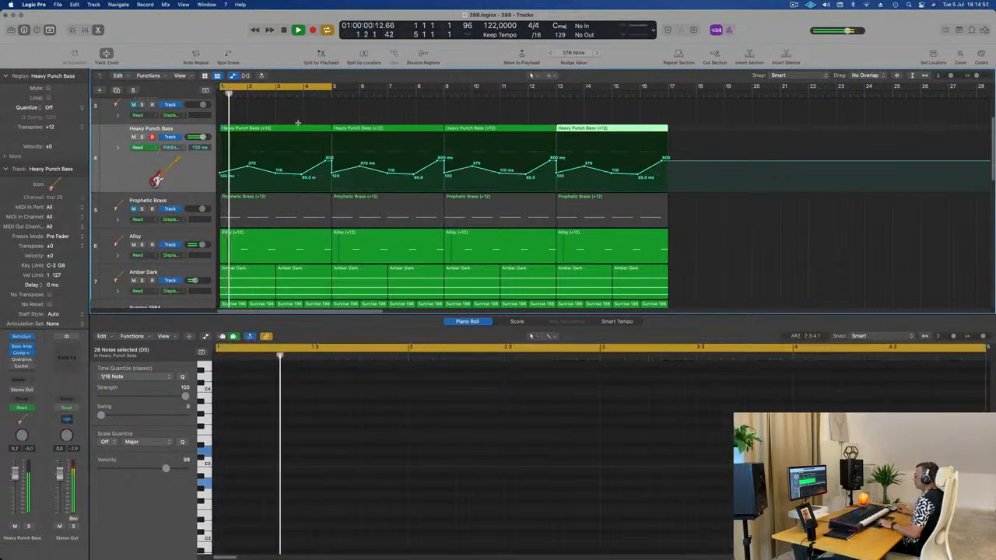
key("super+z")
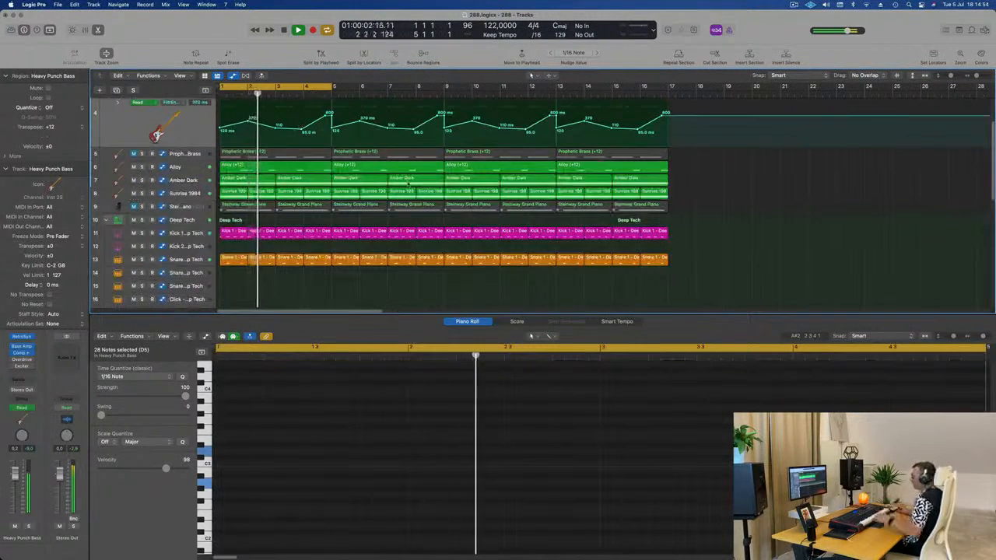
- Move the Alloy track directly below the Heavy Punch Bass track and restart playback
scroll(315, 148, "up", 5)
left_click(231, 155)
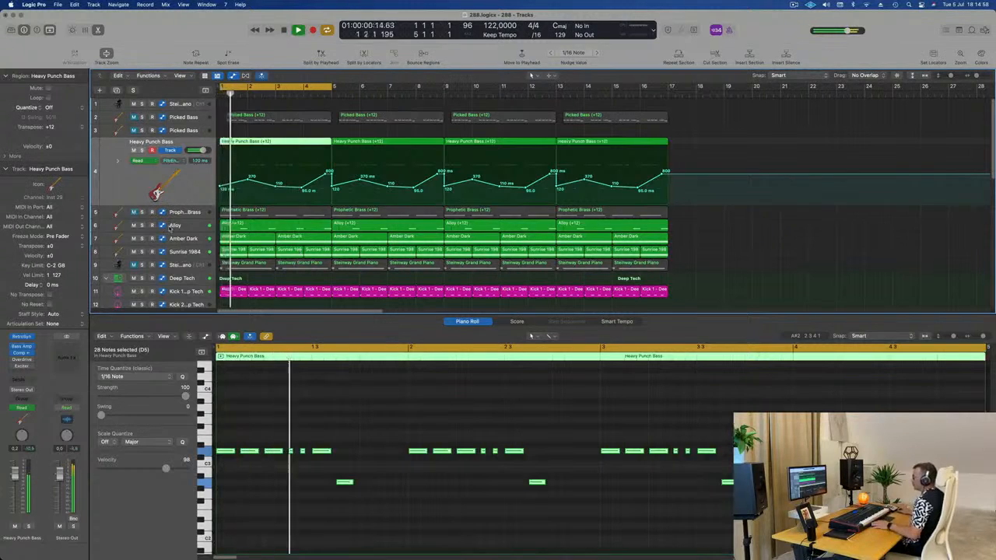
left_click(189, 225)
key("space")
key("space")
left_click_drag(189, 218, 181, 165)
key("space")
key("space")
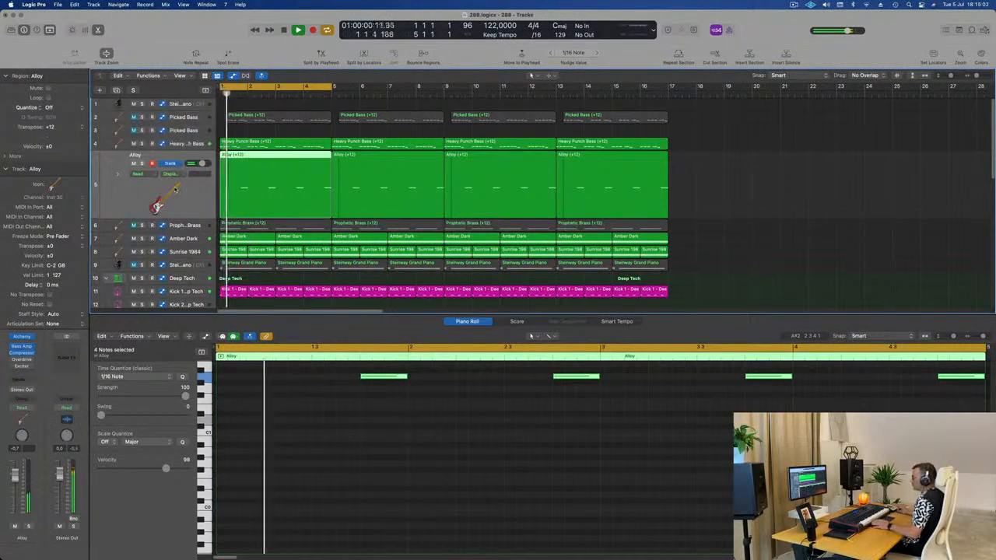
key("space")
key("space")
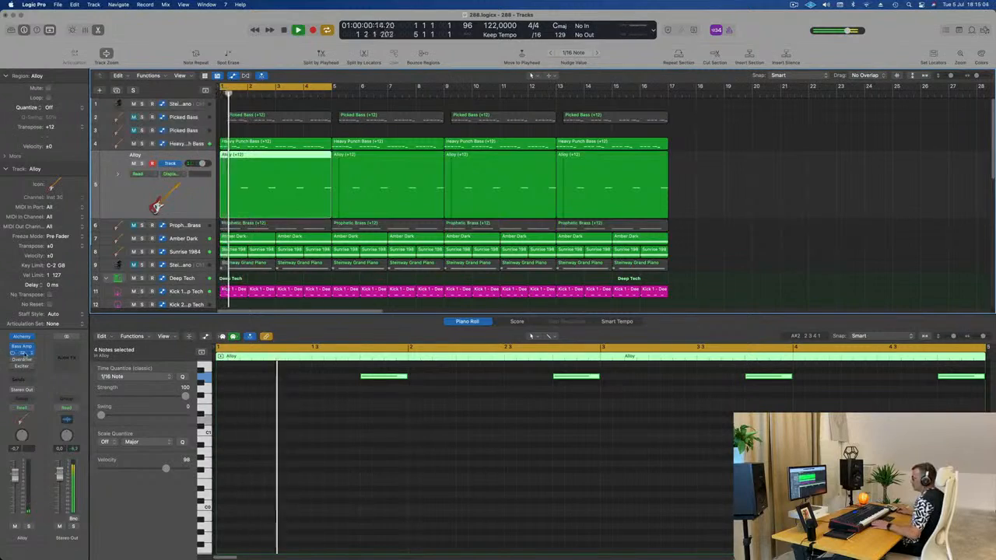
- Open the Alloy and Heavy Punch Bass compressors side by side and copy the Heavy Punch Bass compressor settings to Alloy's
left_click(27, 353)
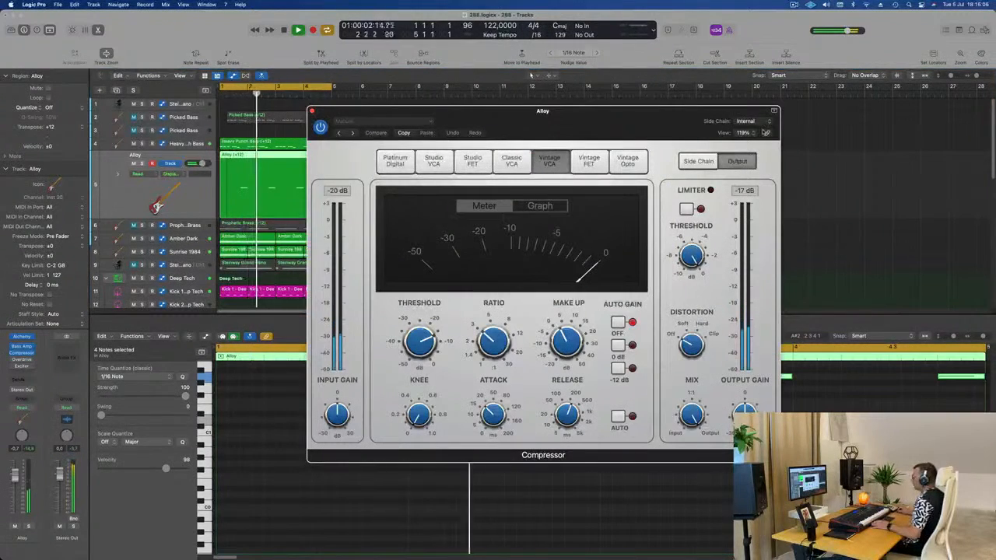
left_click(193, 145)
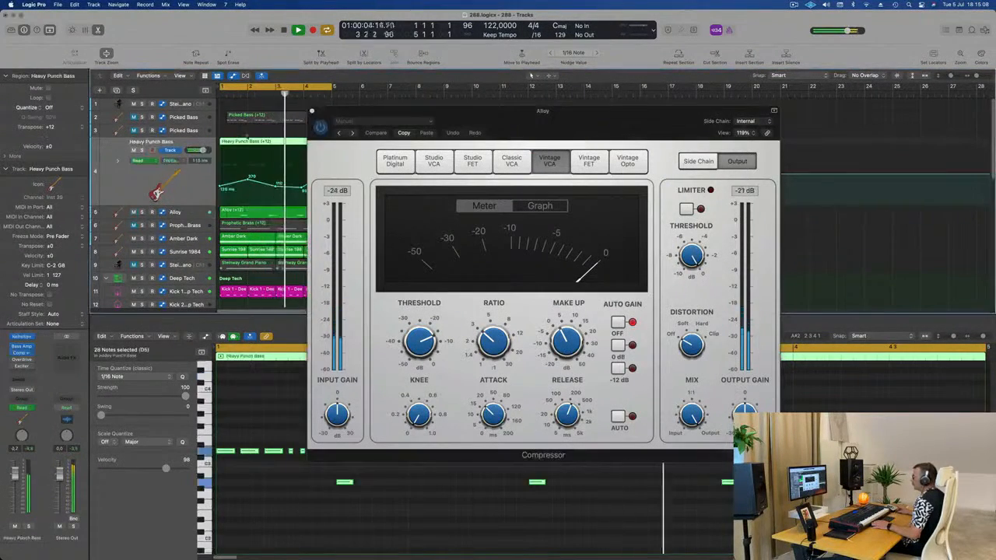
left_click_drag(491, 116, 846, 178)
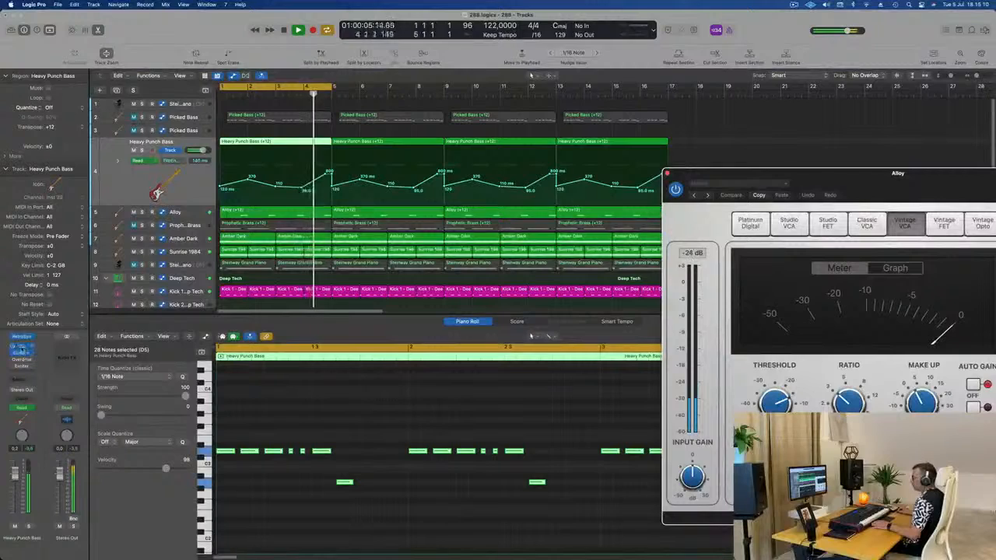
left_click(21, 354)
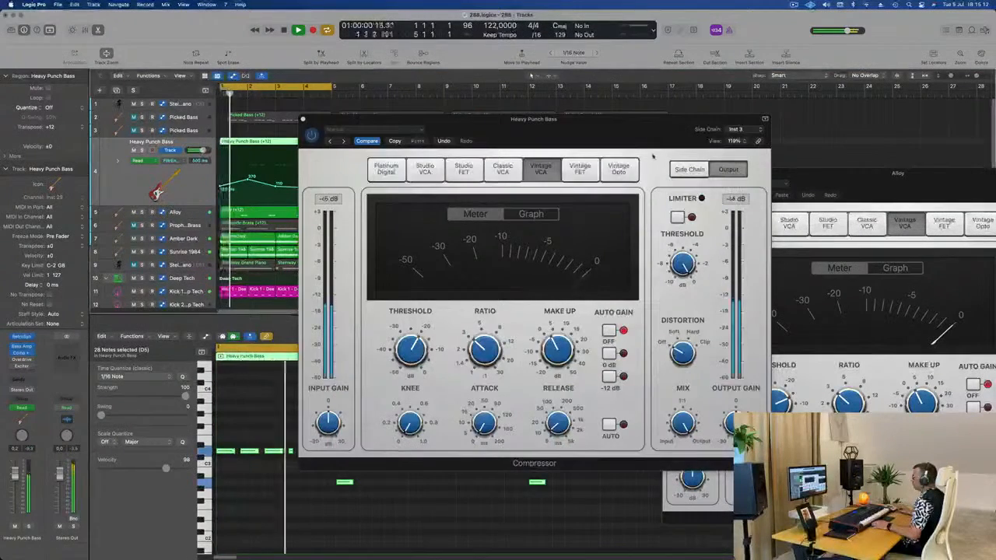
left_click_drag(642, 137, 551, 135)
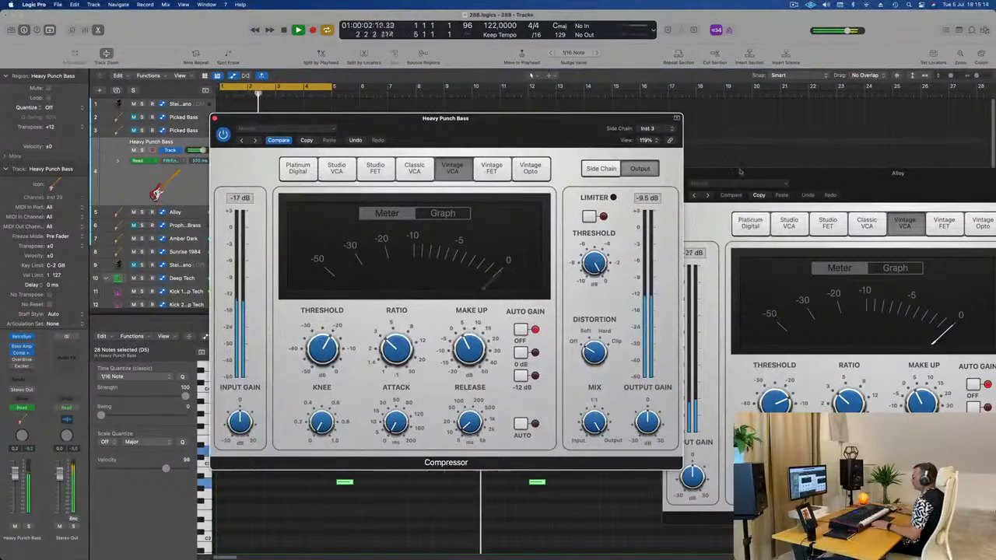
left_click_drag(740, 171, 578, 177)
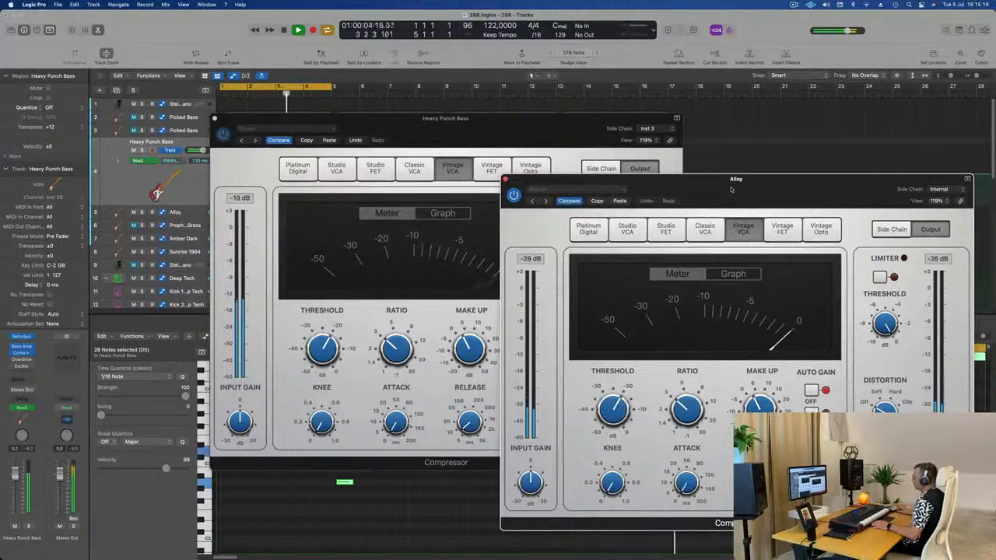
- Set the Alloy compressor's side chain to Kick 1 - Deep Tech (Inst 3) and close that compressor
left_click_drag(732, 189, 641, 186)
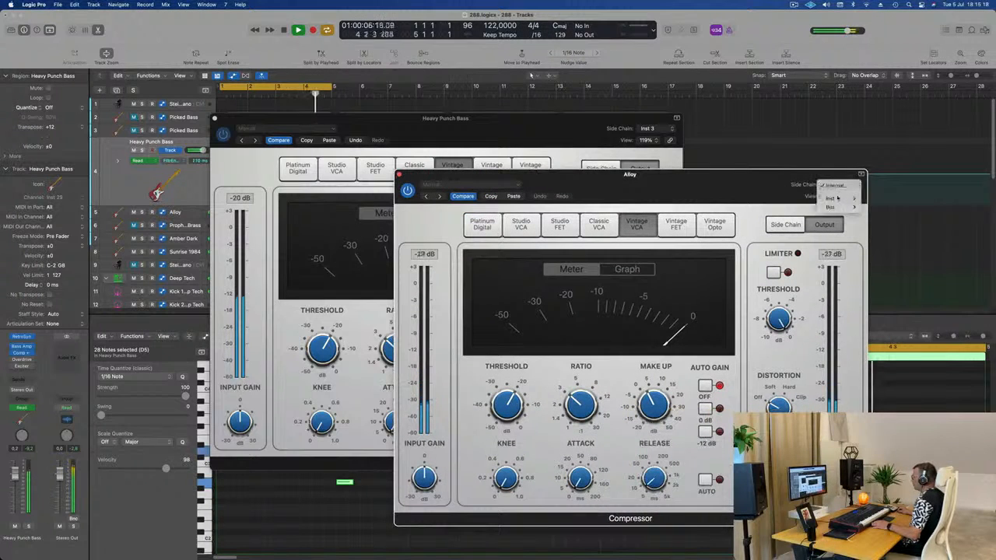
mouse_move(844, 200)
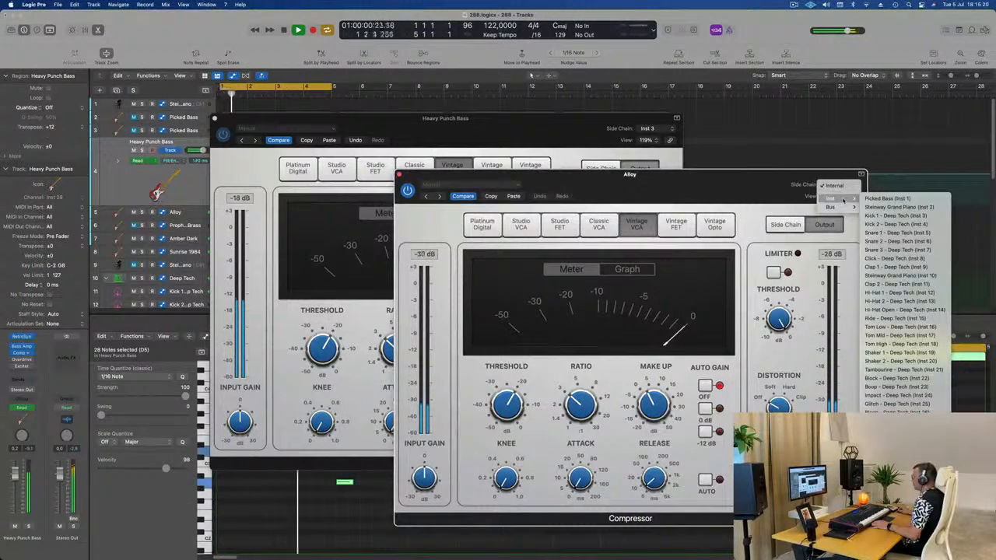
left_click(895, 216)
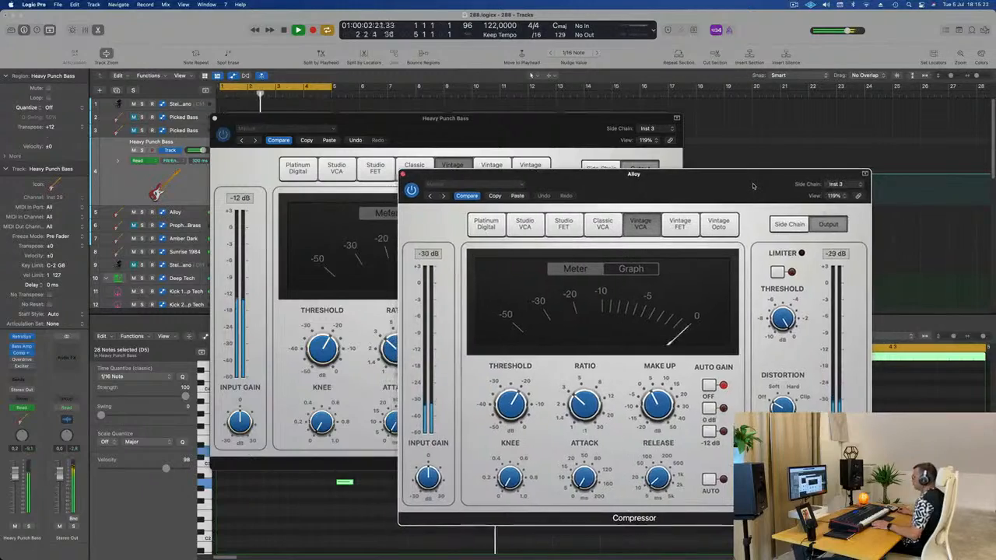
left_click_drag(752, 186, 793, 186)
left_click(444, 174)
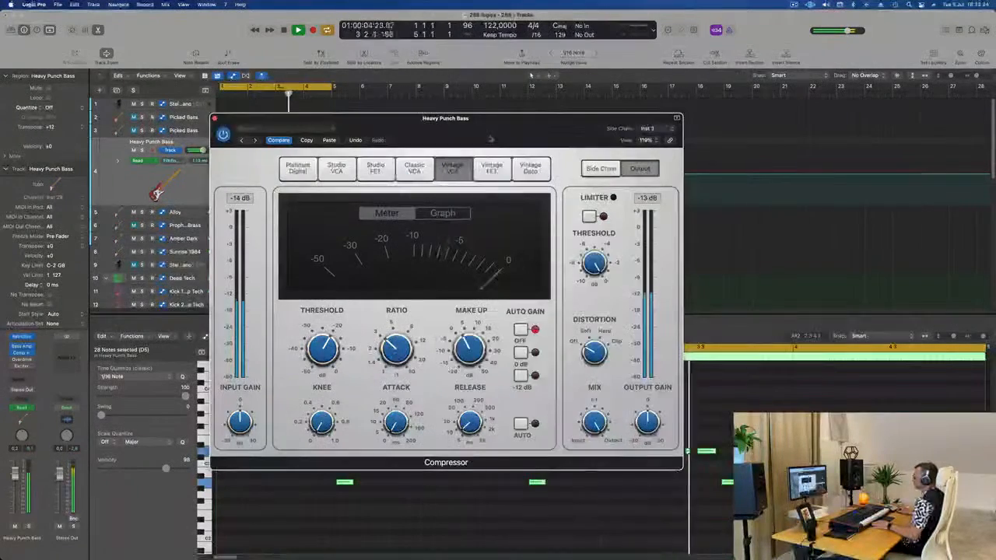
- Move the Heavy Punch Bass compressor window aside, select the Alloy track and raise its volume to about 1.8 dB
left_click_drag(445, 118, 807, 146)
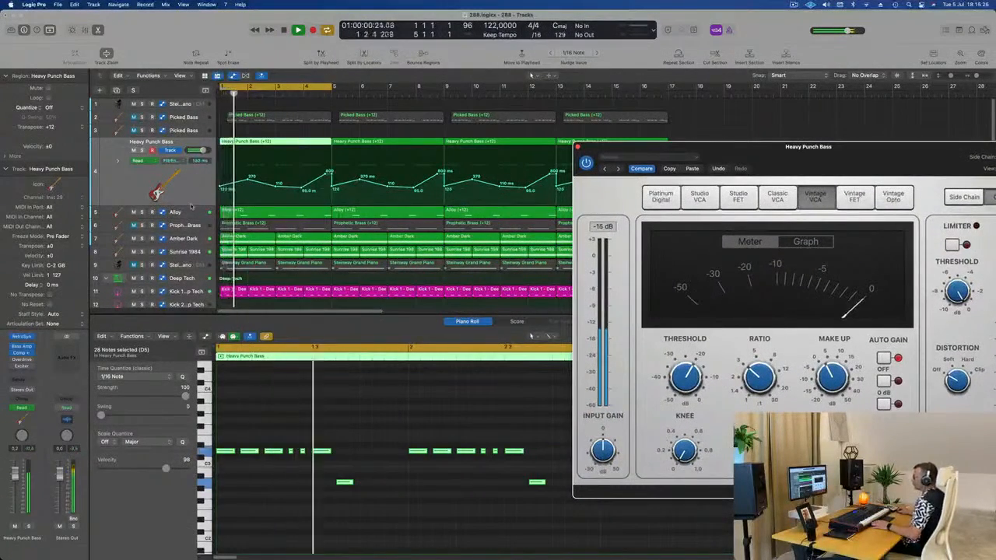
key("Down")
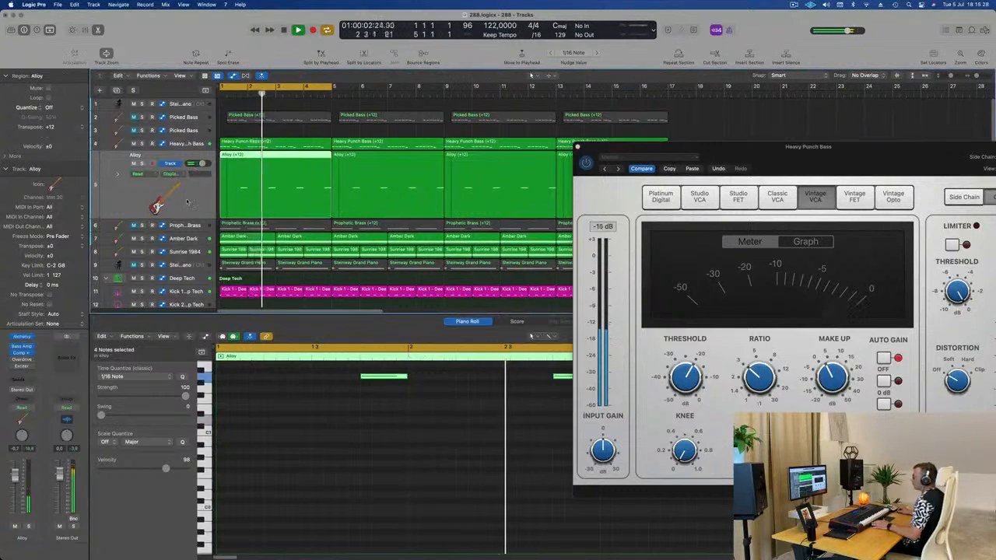
key("Return")
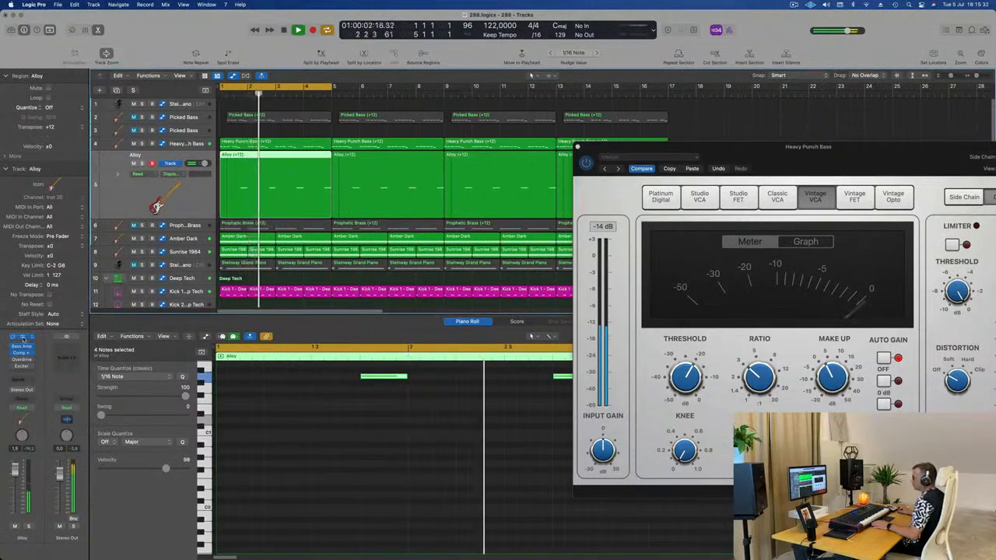
- Open Alchemy on the Alloy track and switch its performance snapshot from Dark Wobble to Thick
left_click(22, 337)
key("Return")
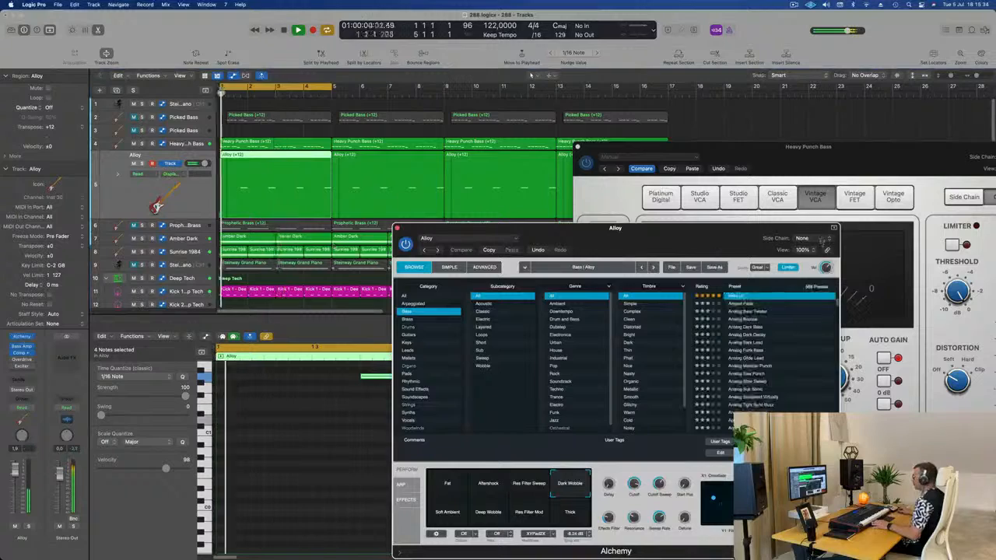
left_click_drag(628, 242, 637, 165)
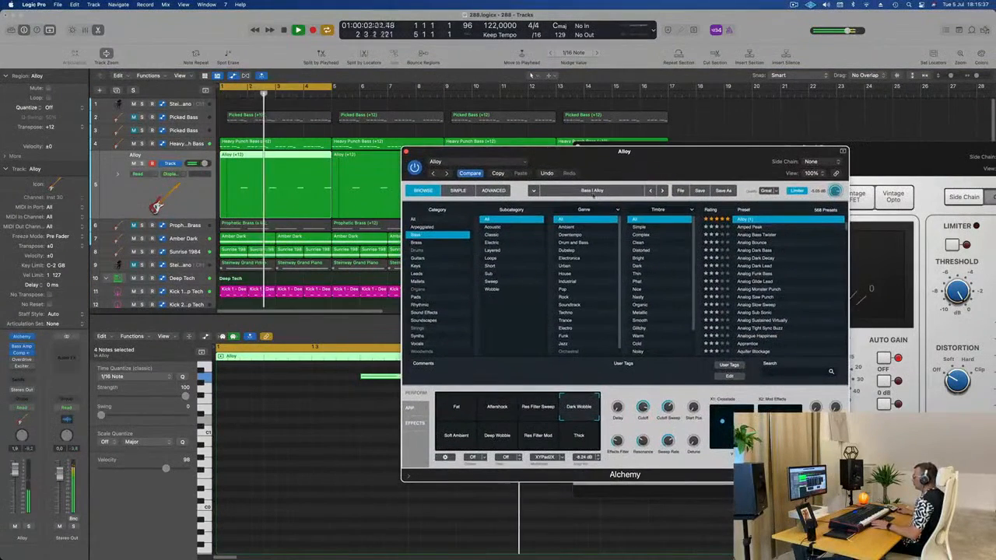
left_click(584, 441)
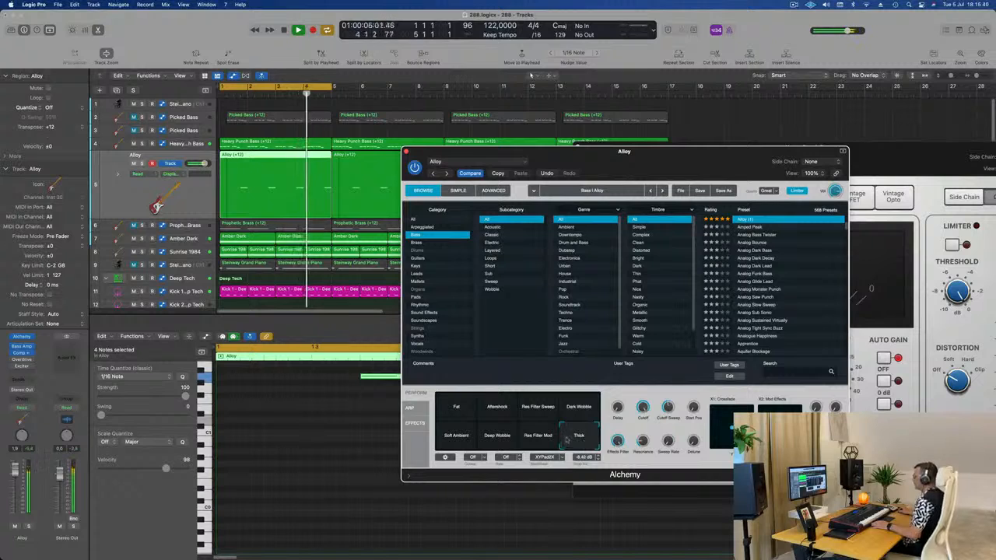
- Audition the Alchemy bass presets Analog Dark Decay, Analog Funk Bass, Analog Glide Lead, Analog Monster Punch and Analog Slow Sweep on the Alloy track
left_click(757, 257)
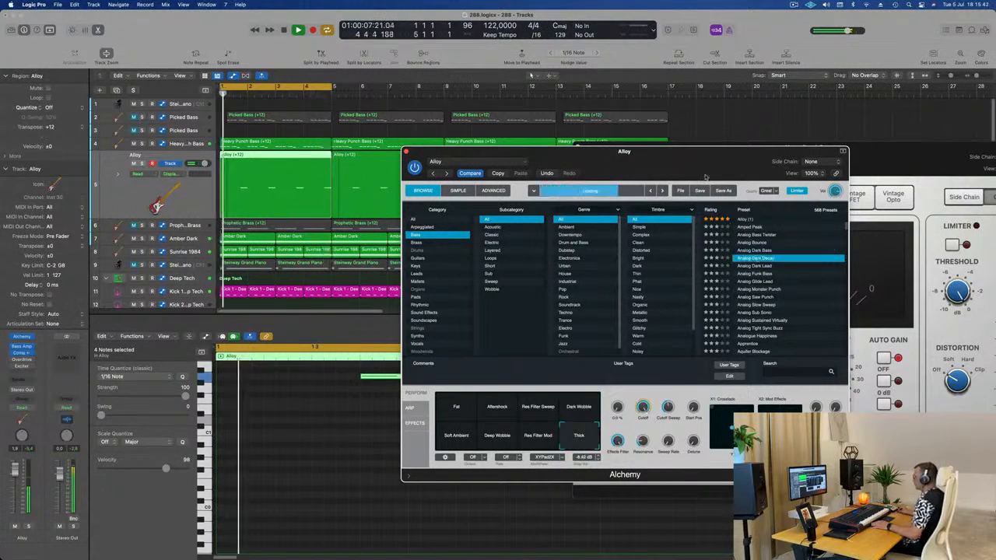
left_click_drag(701, 164, 601, 152)
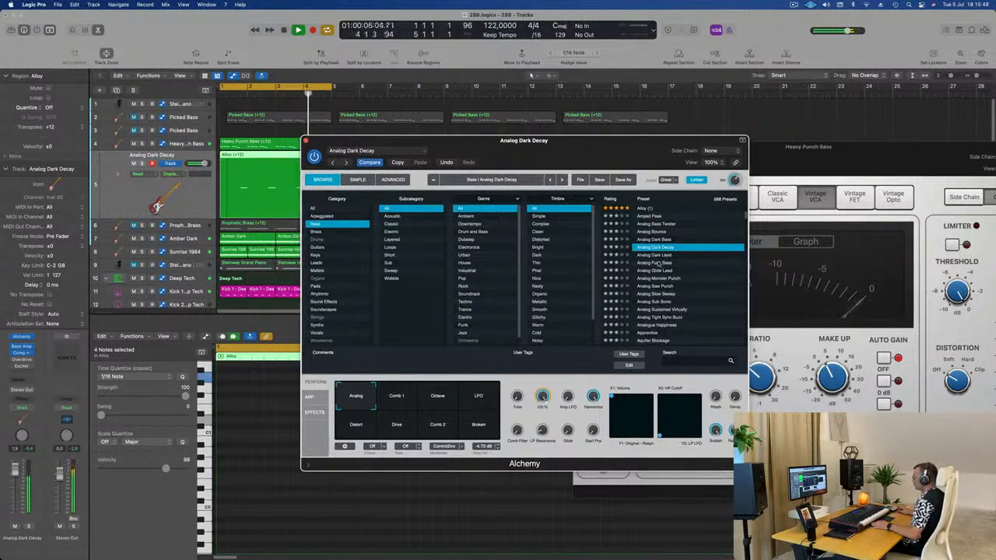
left_click(658, 263)
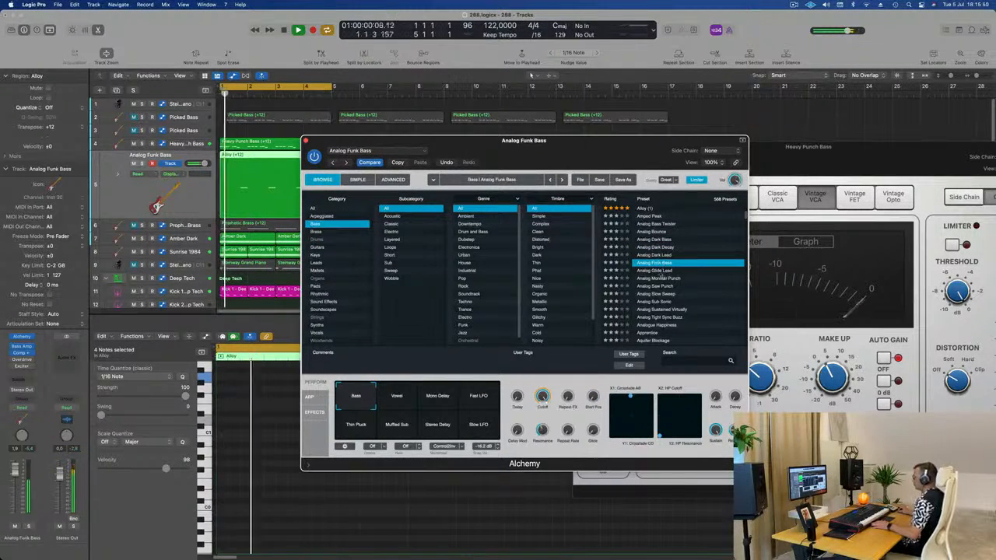
left_click(659, 270)
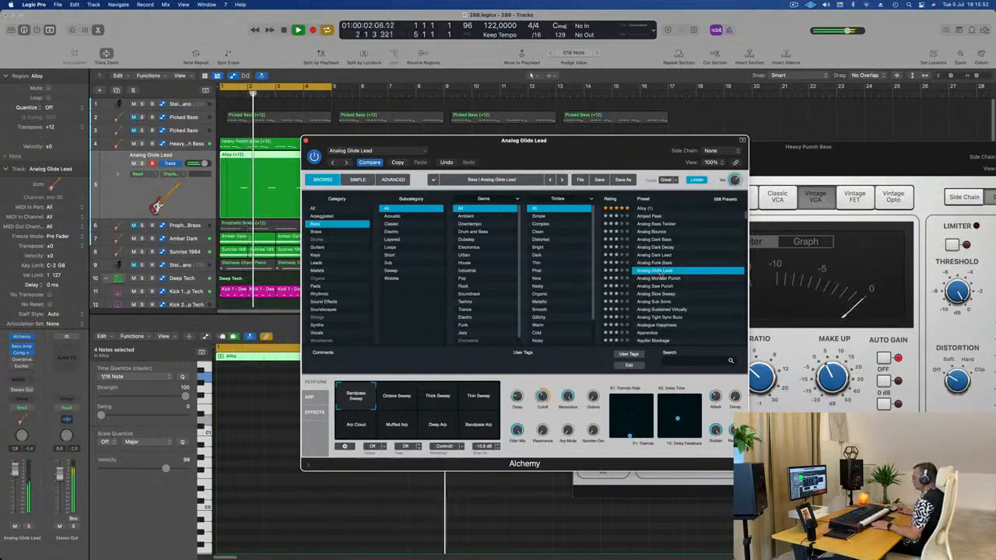
left_click(659, 278)
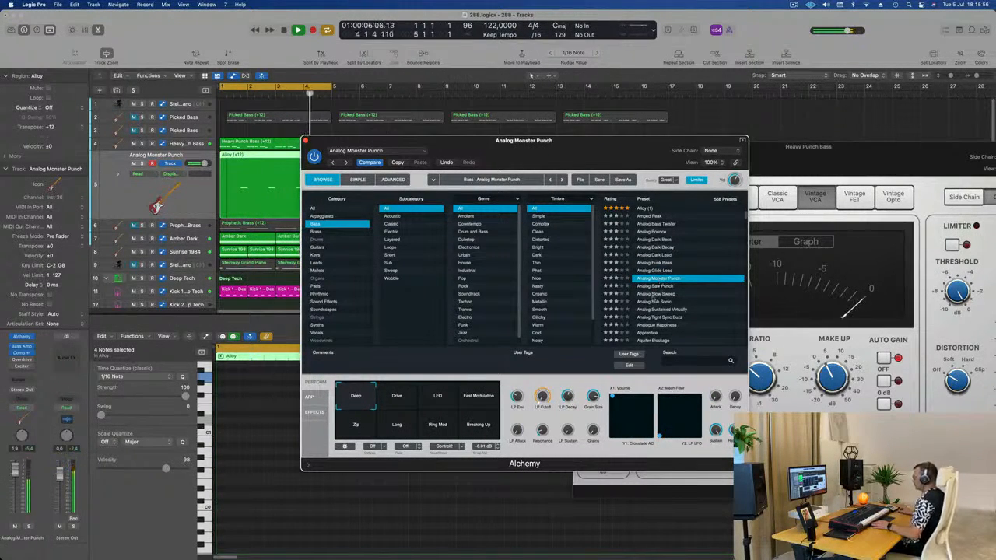
left_click(655, 295)
- Move the Alchemy window off the arrangement and reopen the first Alloy region in the Piano Roll
left_click_drag(465, 142, 653, 155)
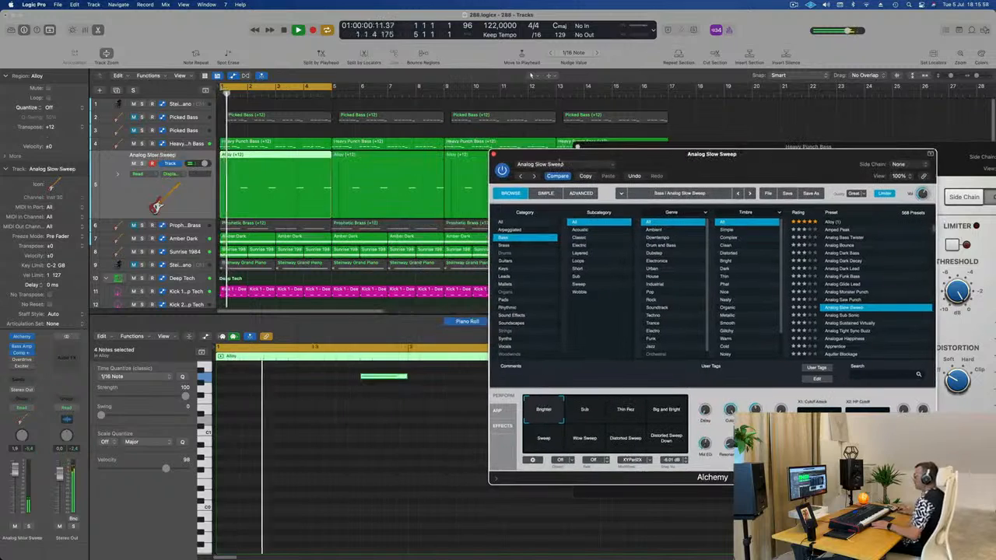
double_click(264, 159)
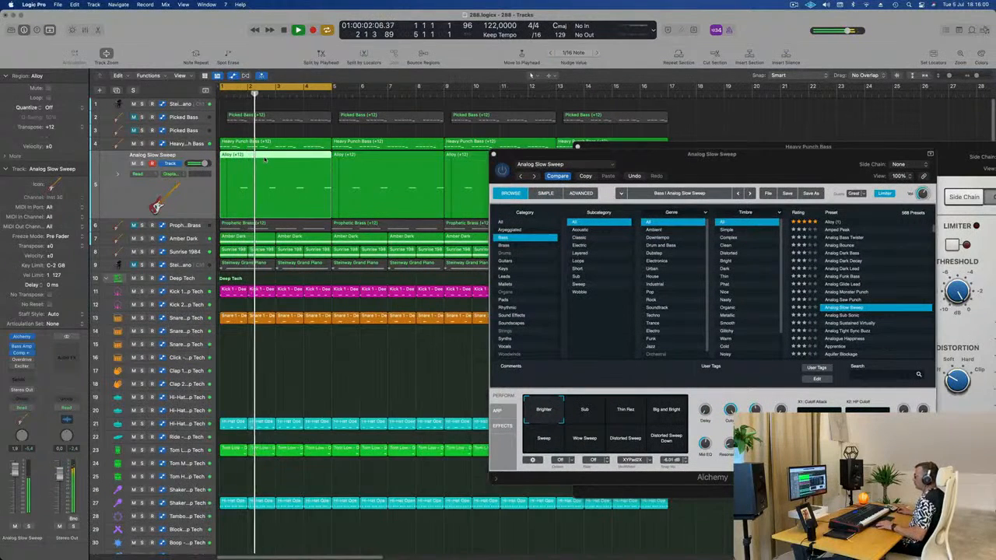
left_click(498, 220)
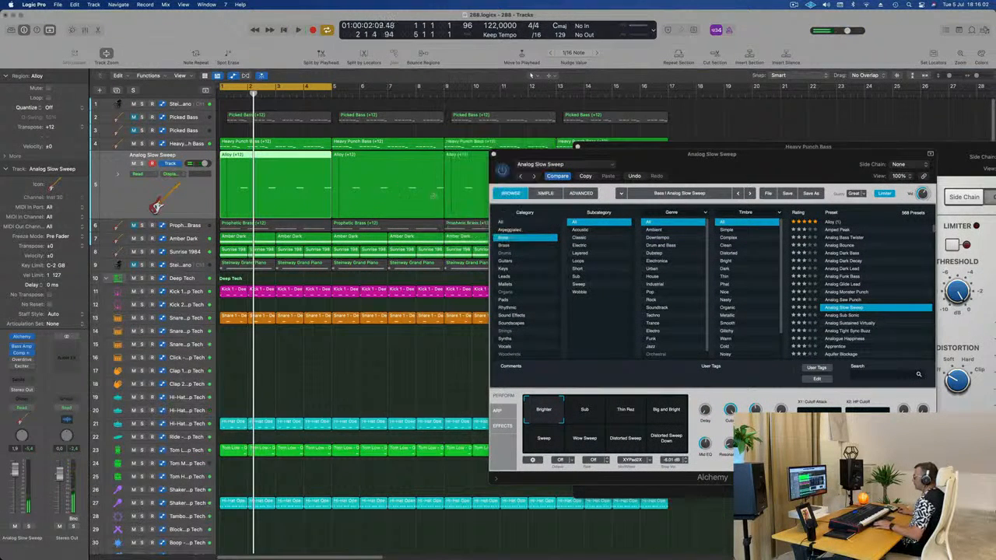
double_click(282, 157)
scroll(347, 453, "up", 3)
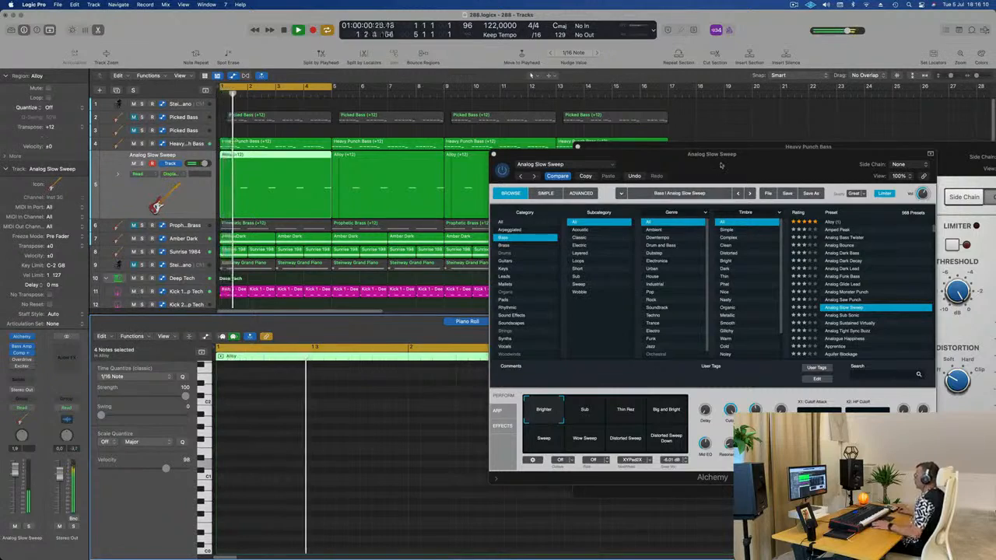
- Move the Alchemy window back and audition Analog Slow Sweep's performance snapshots, including Distorted Sweep Down and Sweep
left_click_drag(710, 165, 603, 181)
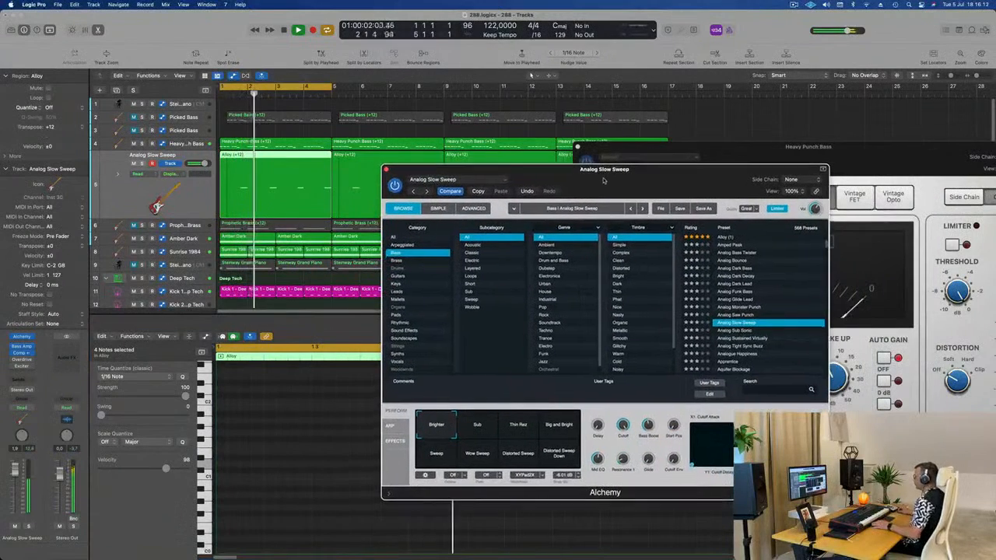
left_click(536, 433)
left_click(558, 458)
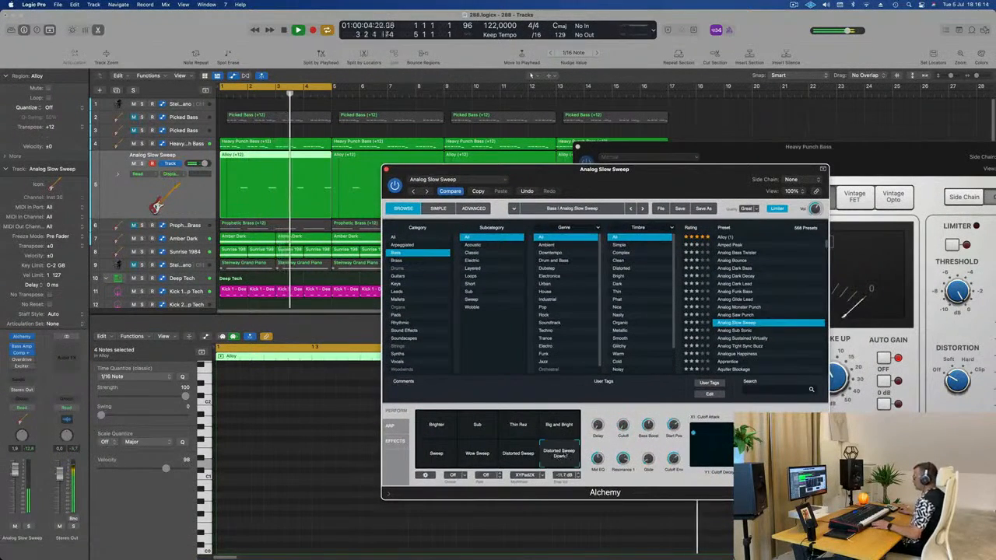
scroll(750, 348, "down", 5)
scroll(749, 348, "up", 5)
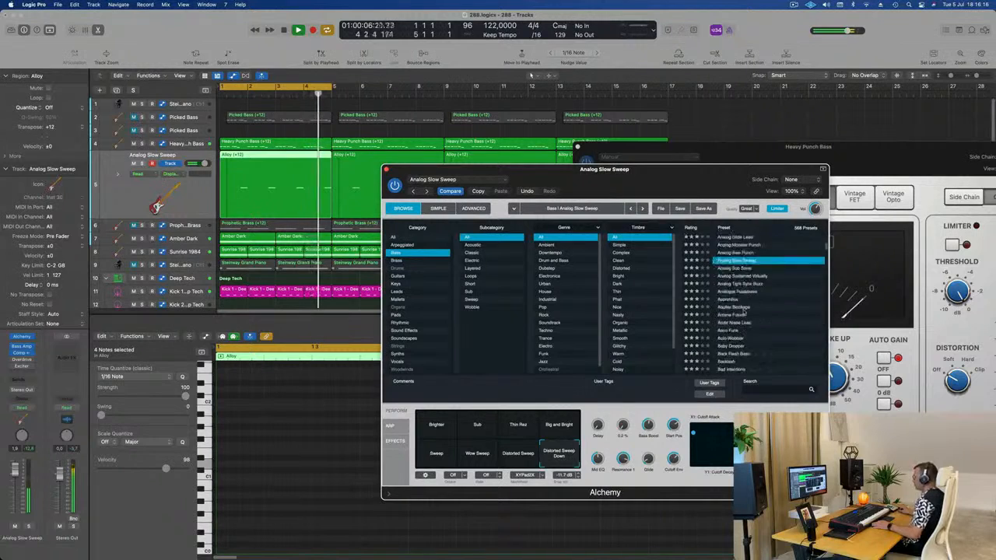
scroll(745, 333, "down", 1)
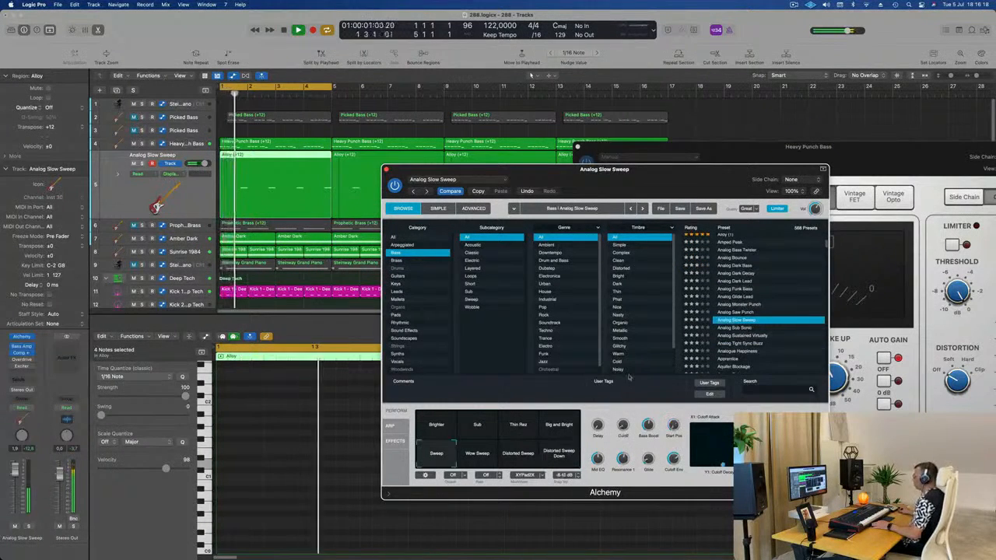
- Audition the Alchemy bass presets Analog Sustained Virtually and Aquifer Blockage
scroll(737, 341, "down", 3)
left_click(738, 300)
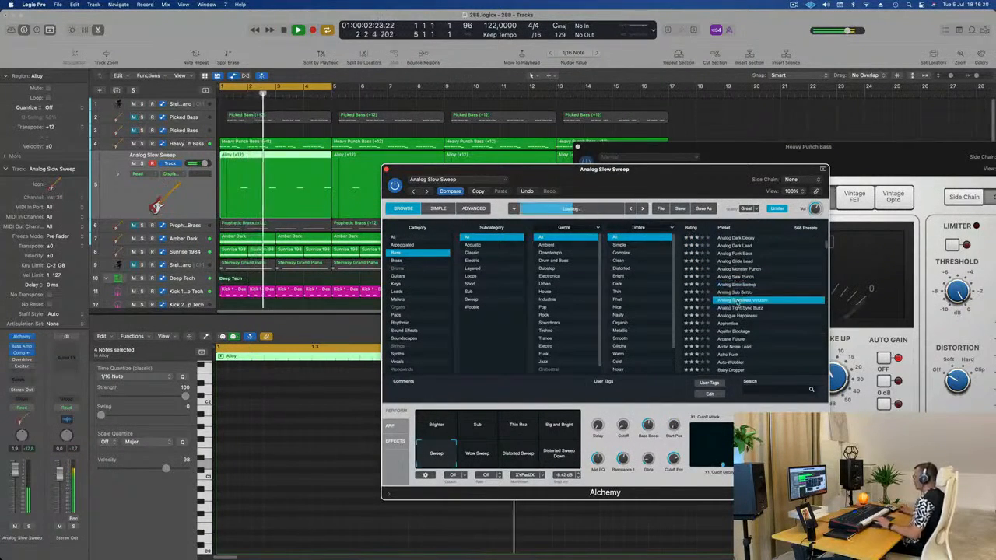
scroll(754, 320, "down", 2)
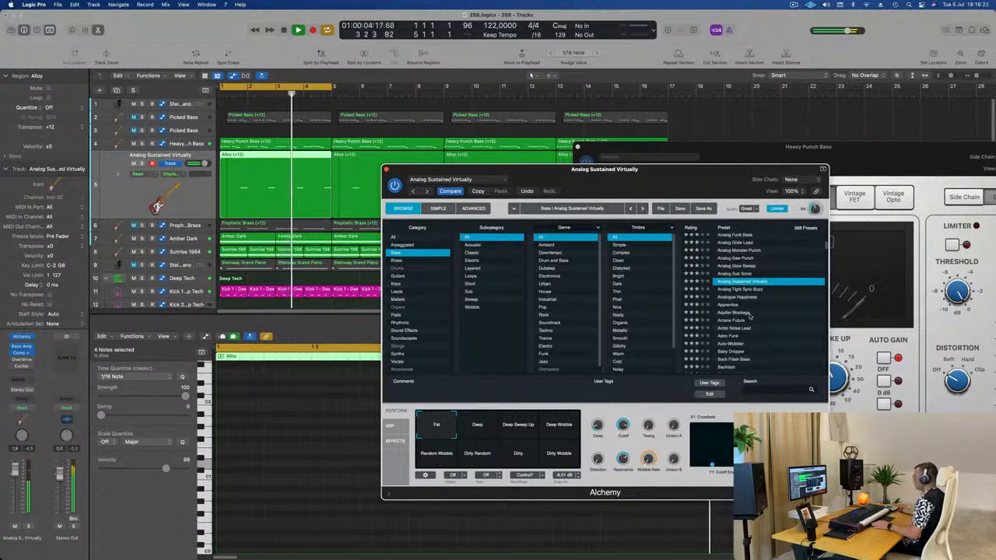
left_click(750, 313)
- Raise the bass track's volume to about 3.0 dB and try Aquifer Blockage's Bright Shimmer and Deep Growl snapshots
scroll(755, 320, "down", 3)
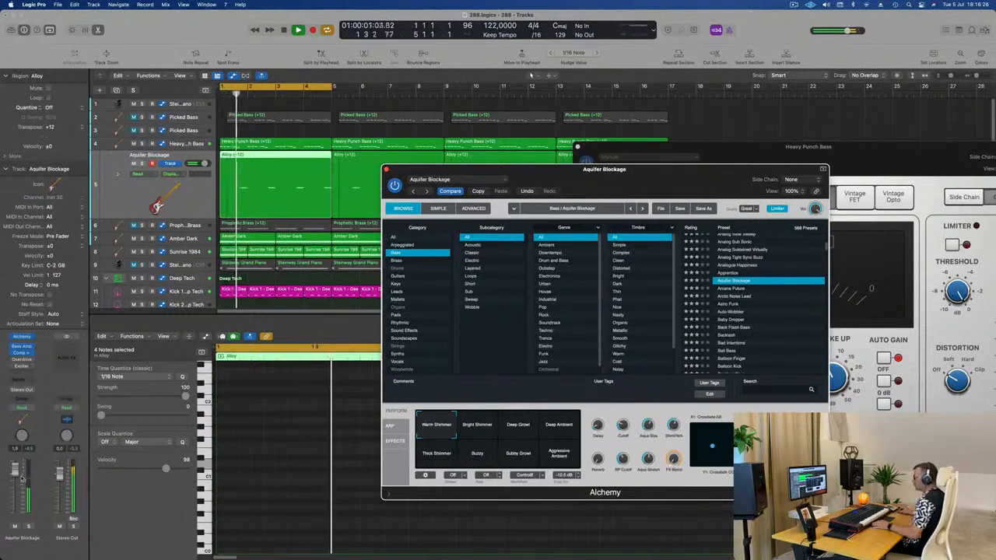
left_click(459, 523)
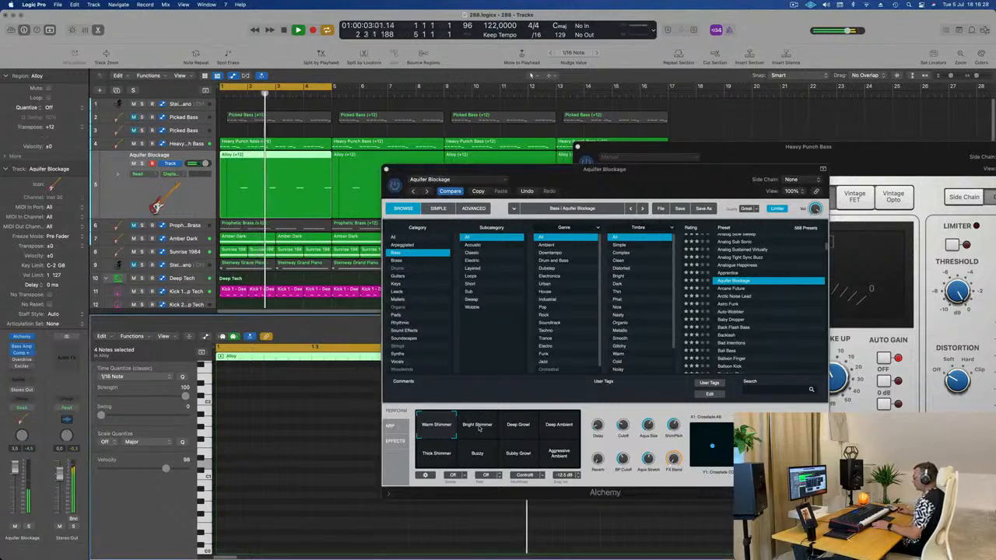
left_click(479, 427)
left_click(524, 429)
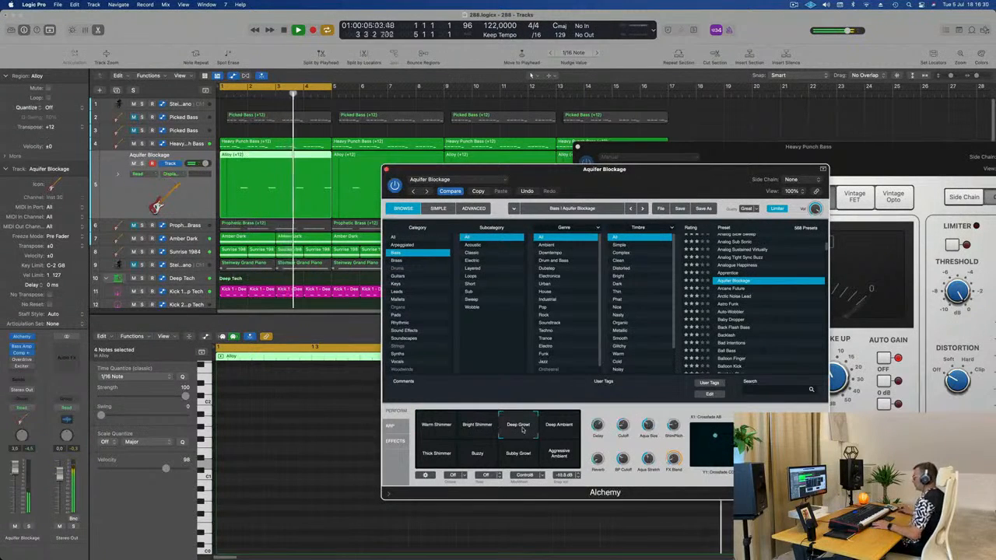
- Audition the Alchemy presets Baby Dropper, Back Flash Bass and Bad Intentions
left_click(735, 320)
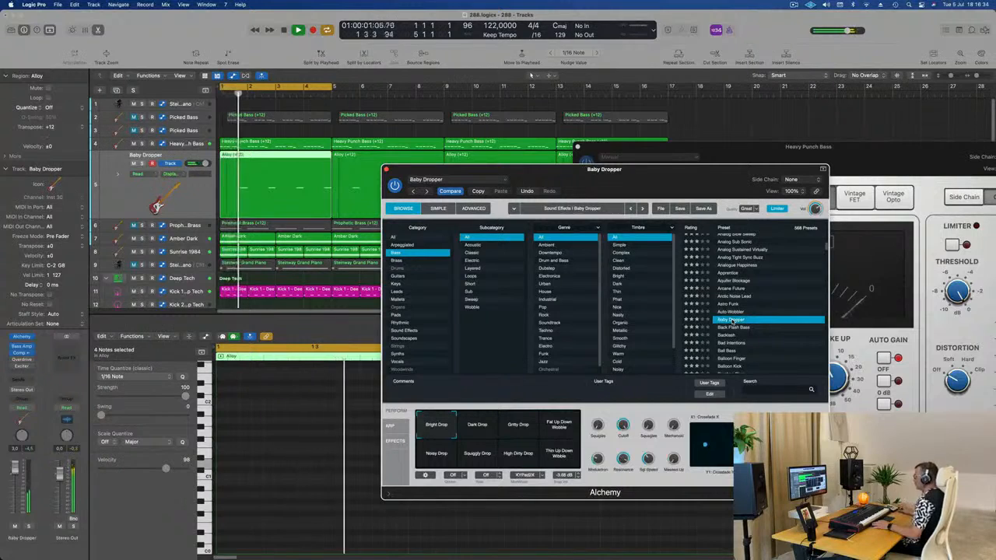
scroll(761, 319, "down", 2)
left_click(736, 290)
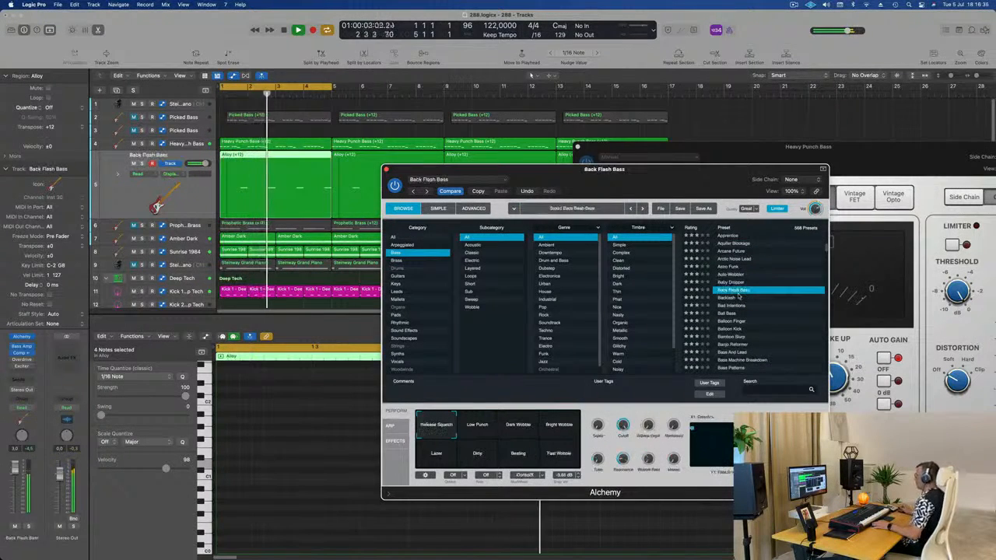
scroll(743, 296, "down", 1)
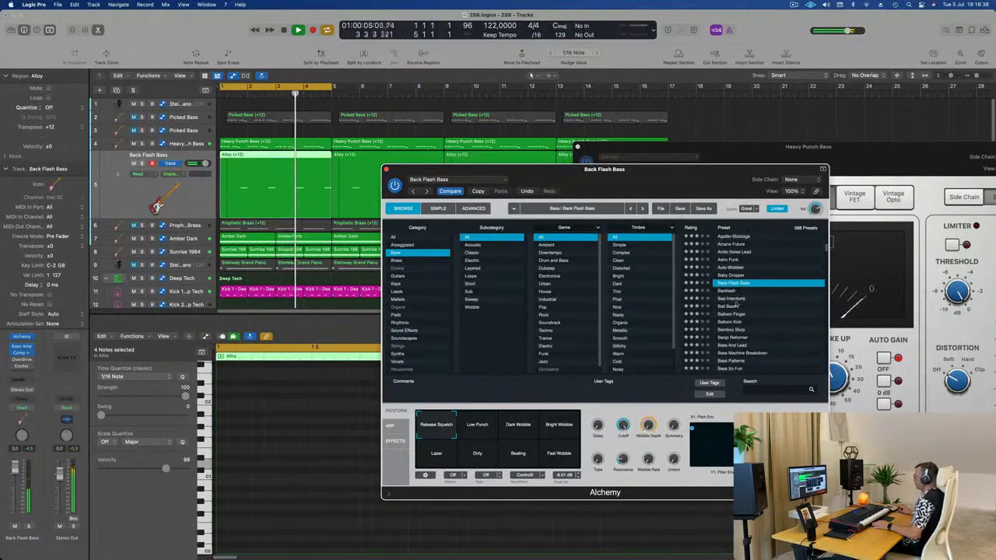
left_click(731, 301)
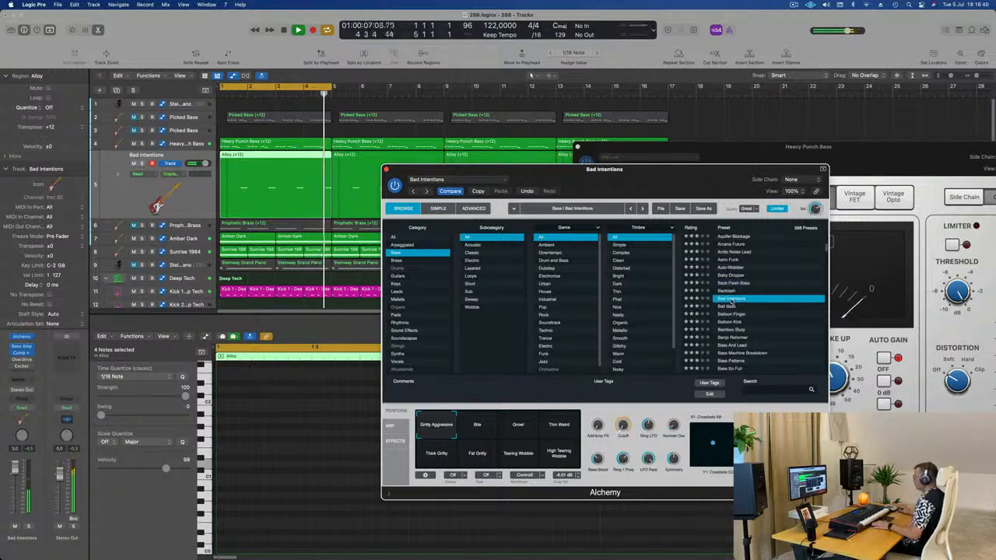
scroll(731, 300, "down", 3)
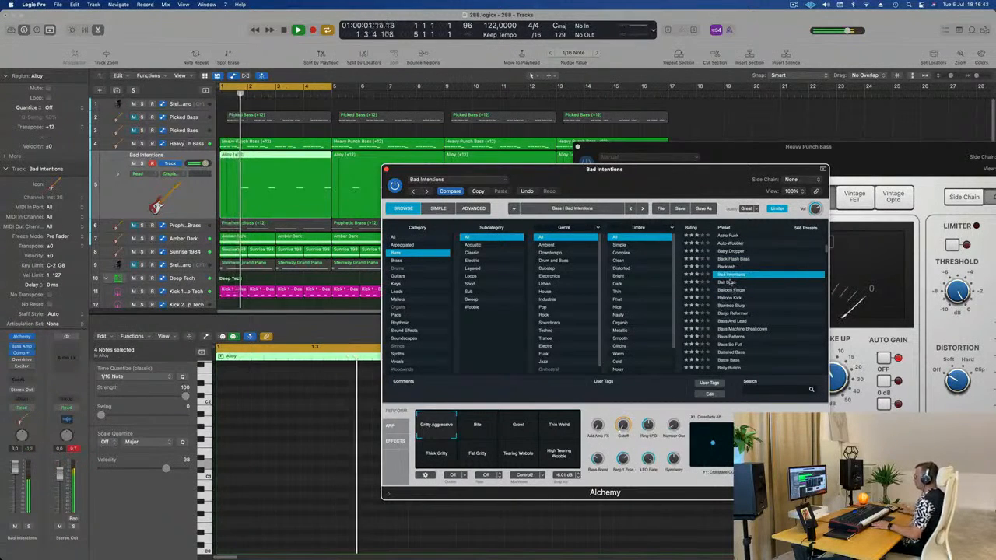
- Load the Ball Bass preset and audition its Clean Stack, Warm Modulation, Fat Modulation and Thick Stack snapshots
left_click(731, 281)
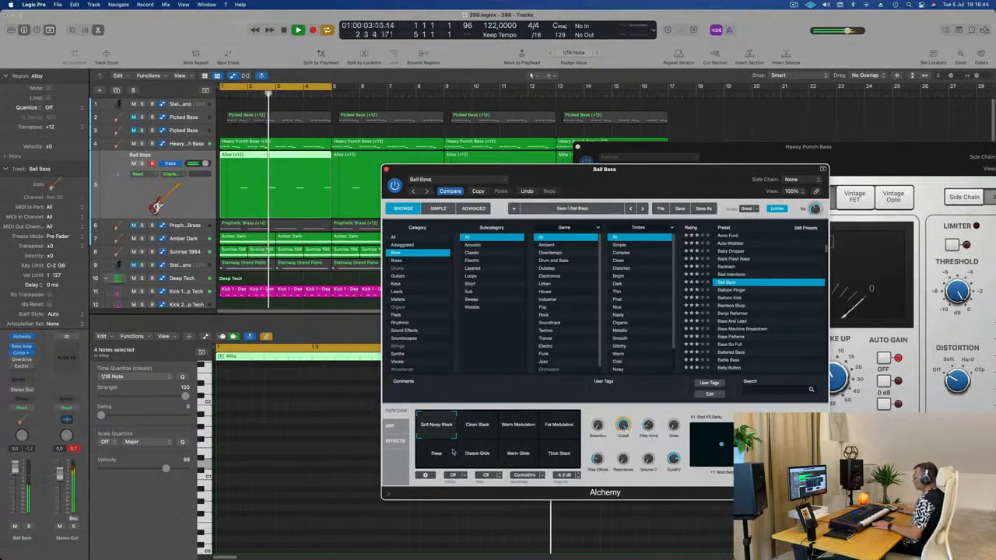
left_click(487, 435)
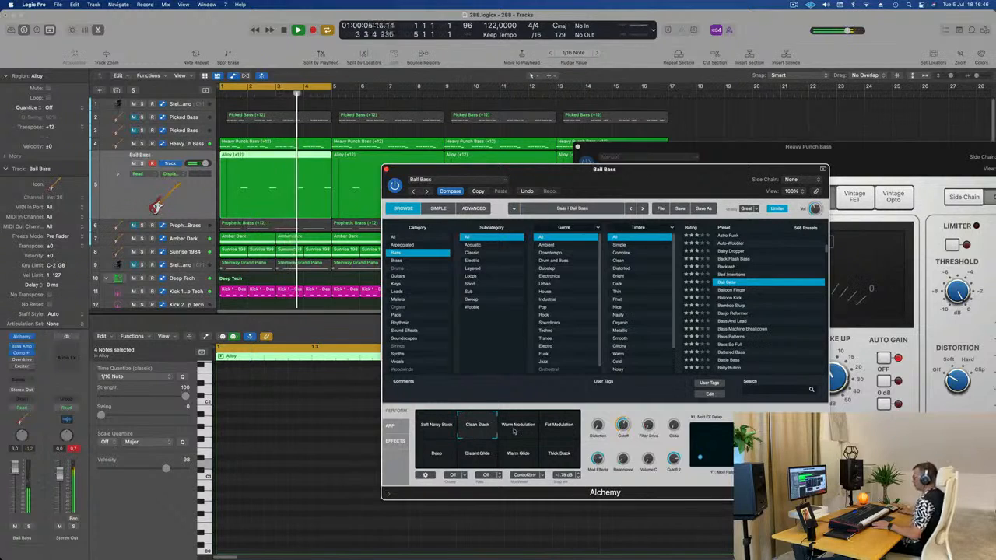
left_click(518, 430)
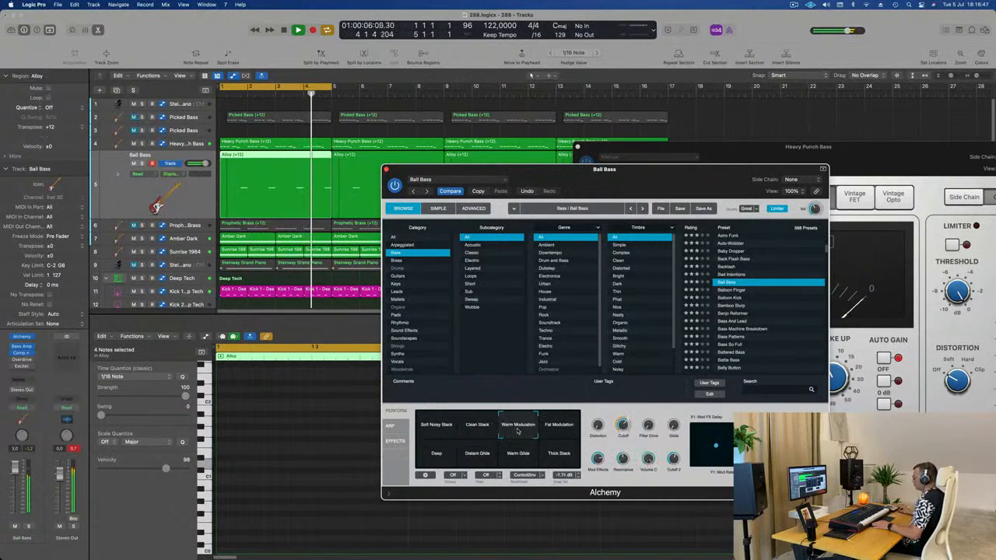
left_click(557, 432)
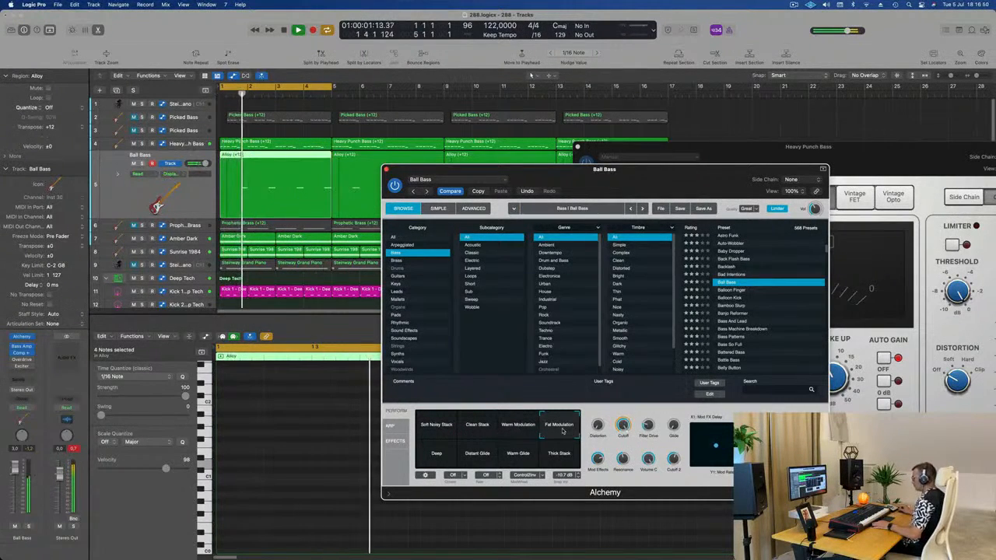
left_click(558, 450)
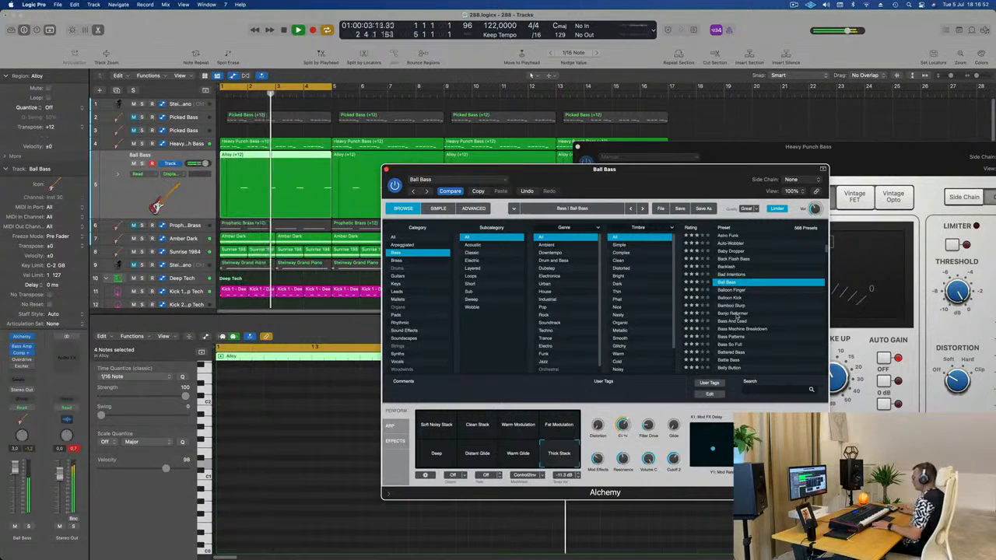
- Try the Banjo Reformer and Bass And Lead presets and load Block Bass in their place
left_click(738, 314)
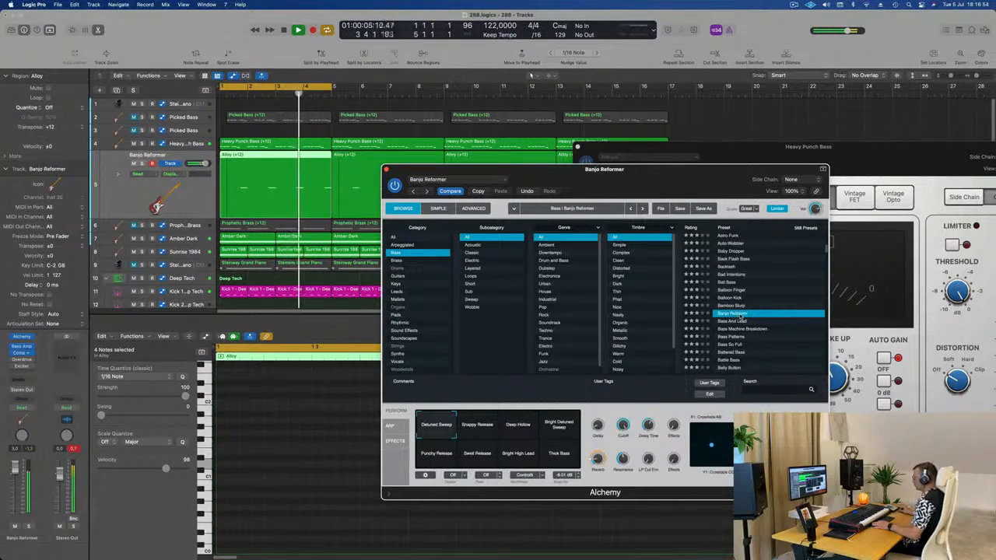
left_click(731, 321)
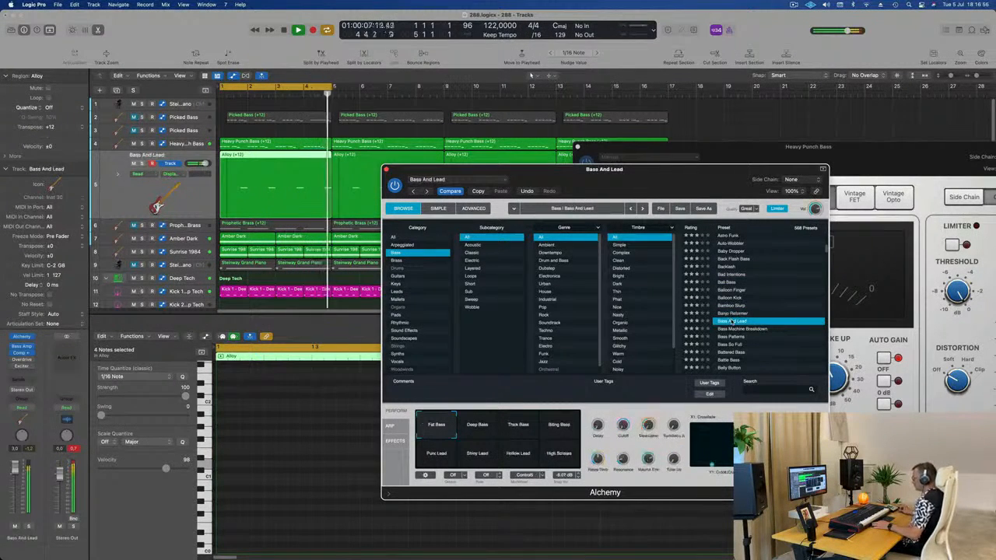
scroll(735, 315, "down", 5)
left_click(737, 311)
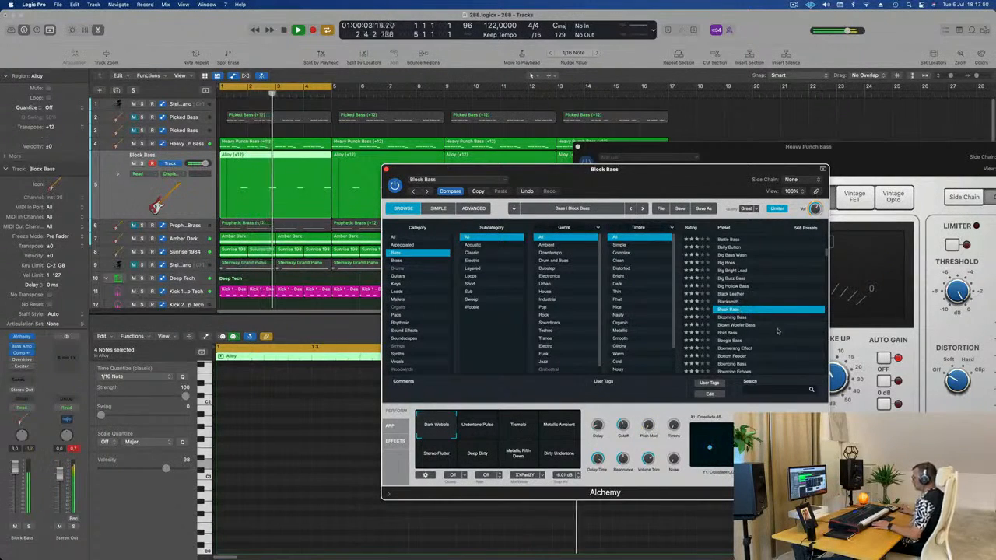
scroll(768, 327, "down", 1)
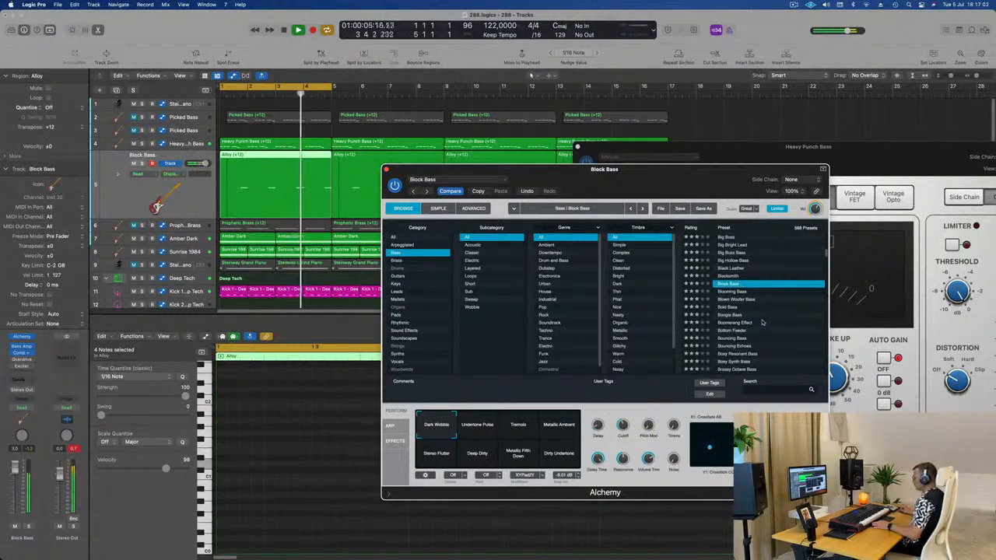
- Audition Block Bass's Undertone Pulse and Tremolo snapshots and select Metallic Ambient
left_click(478, 431)
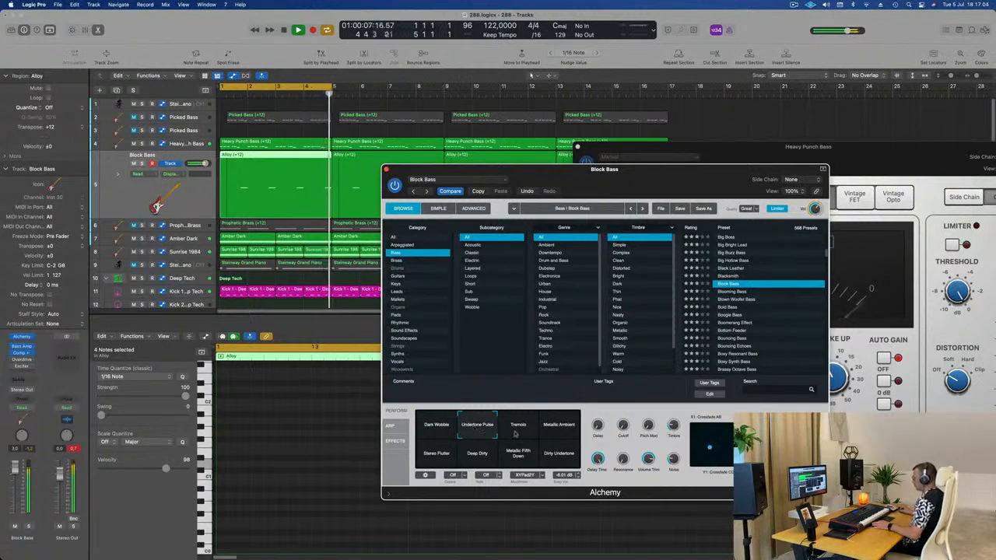
left_click(514, 433)
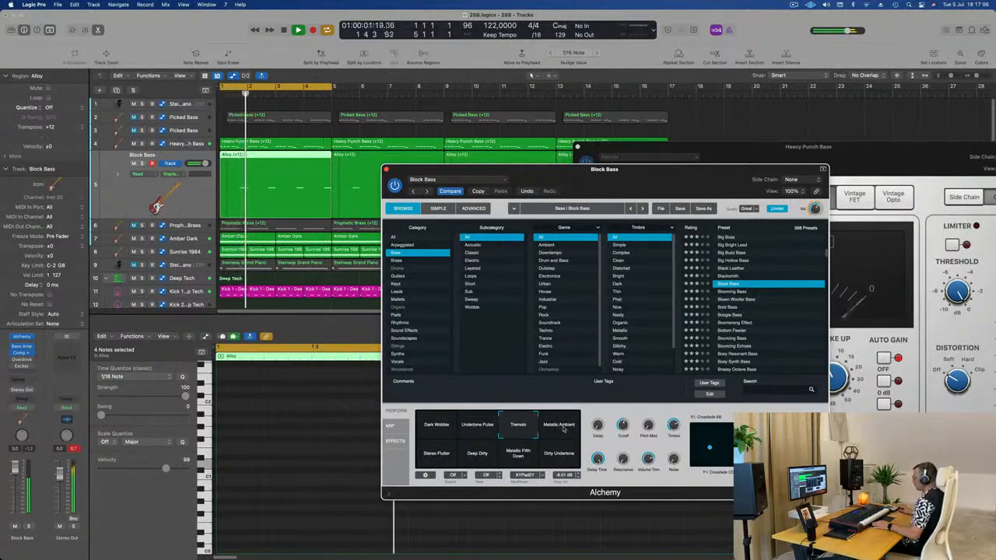
left_click(562, 427)
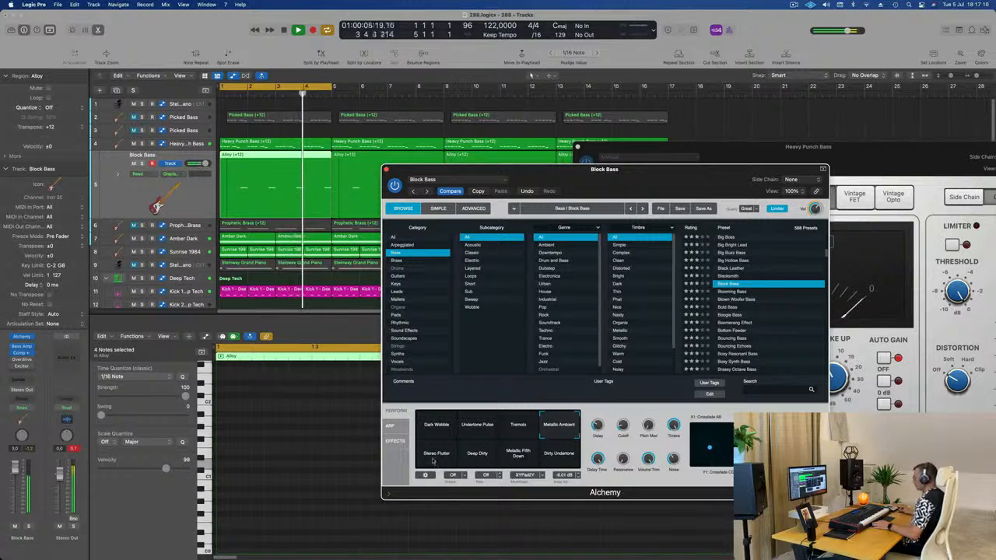
left_click_drag(679, 183, 697, 117)
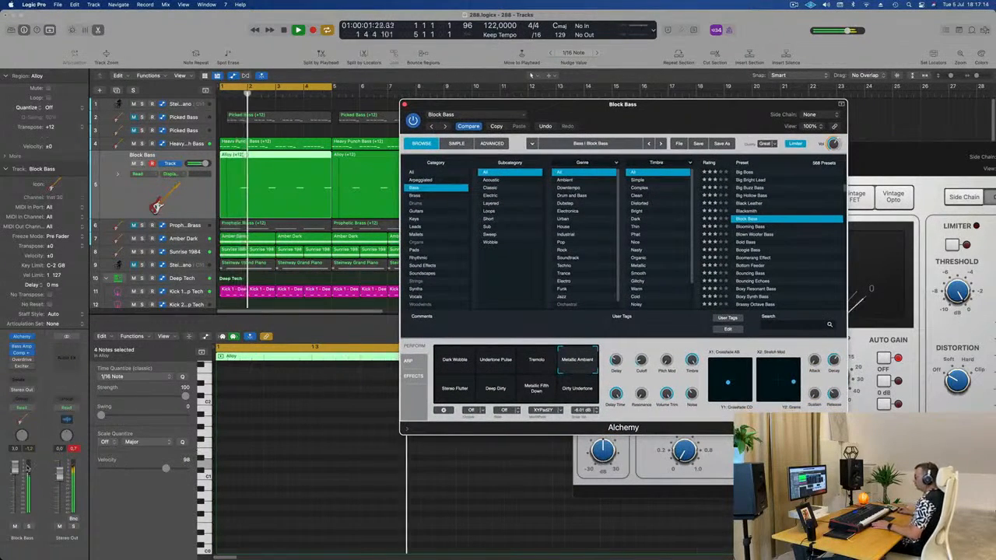
- Raise the Block Bass track's volume to about 4.2 dB, adjust Alchemy's Cutoff and close the open plug-in windows
left_click(335, 369)
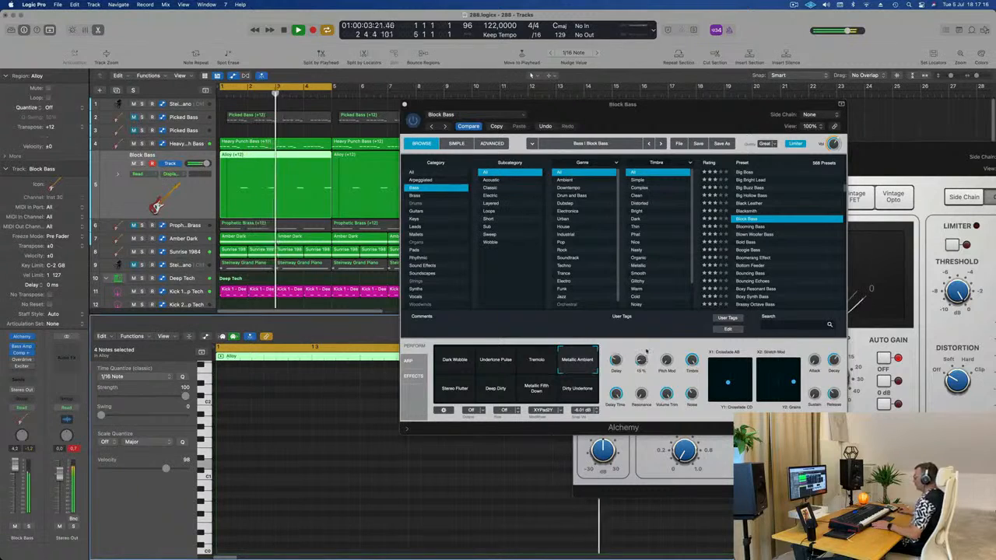
left_click(645, 350)
mouse_move(641, 360)
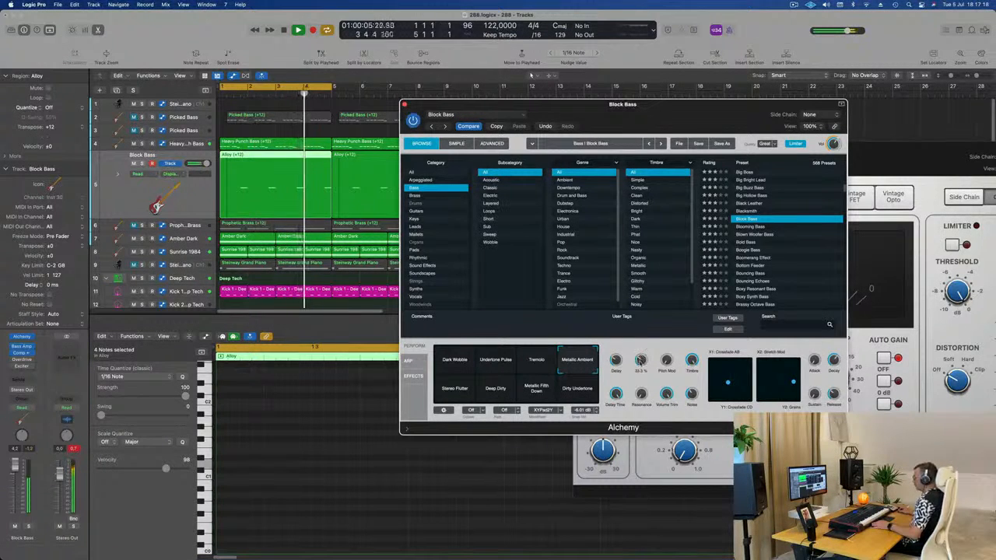
left_click_drag(667, 123, 583, 221)
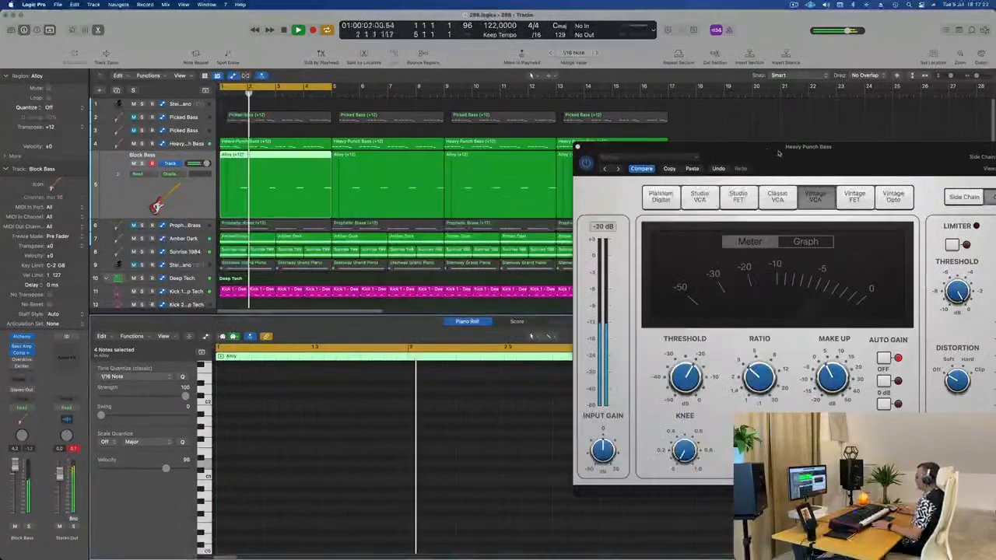
left_click_drag(577, 146, 395, 189)
left_click(395, 189)
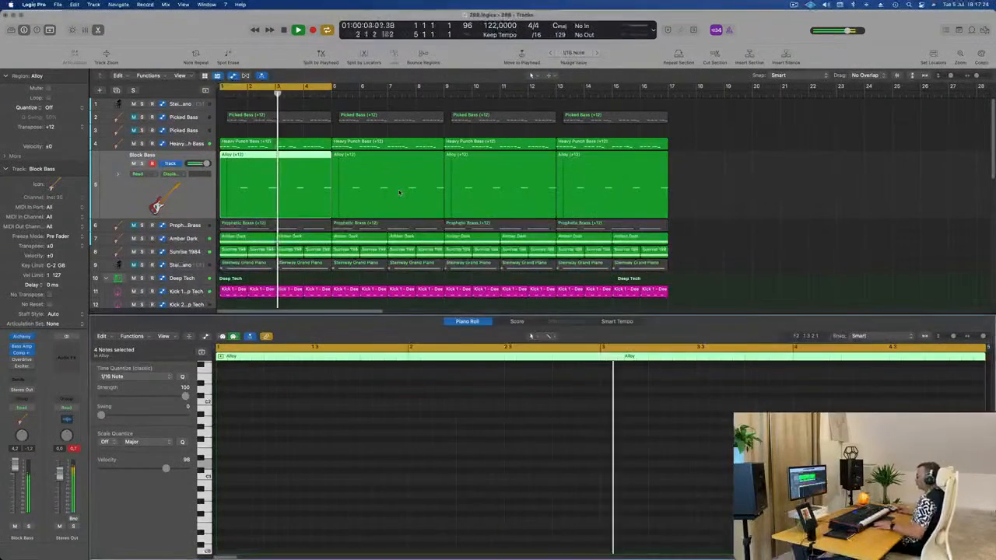
- Side-chain a compressor on the muted Steinway Grand Piano track to Kick 1 - Deep Tech (Inst 3) with a 4.1:1 ratio
left_click(189, 264)
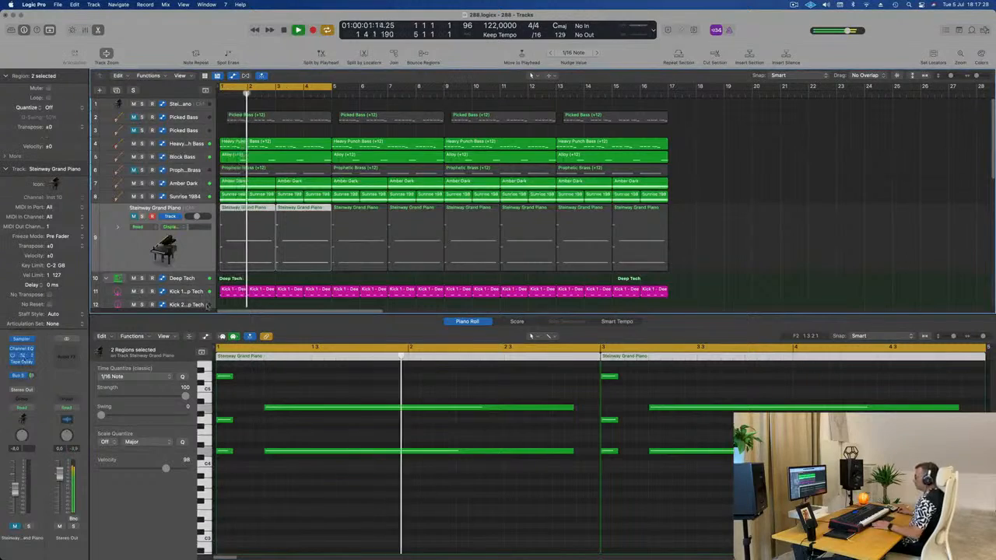
left_click(22, 357)
left_click(747, 122)
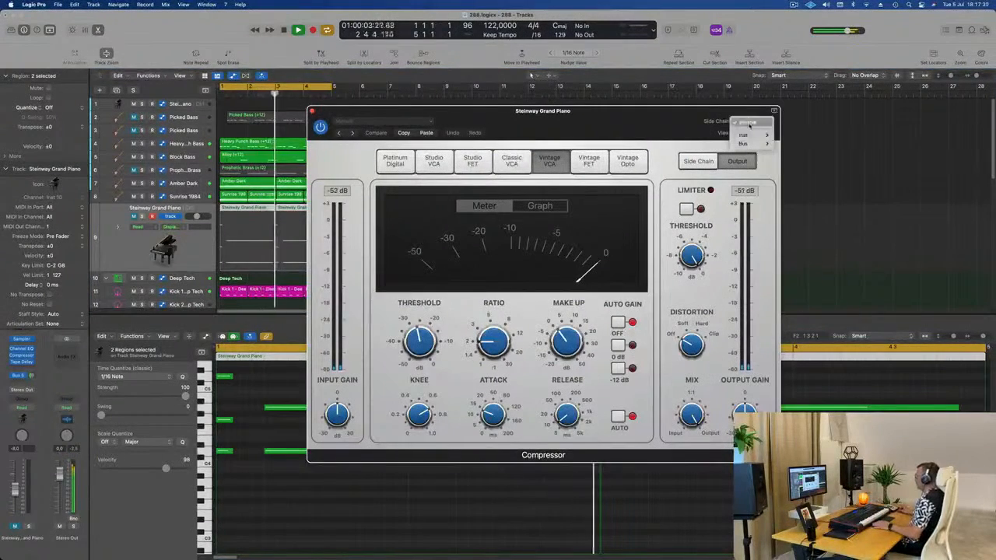
mouse_move(751, 136)
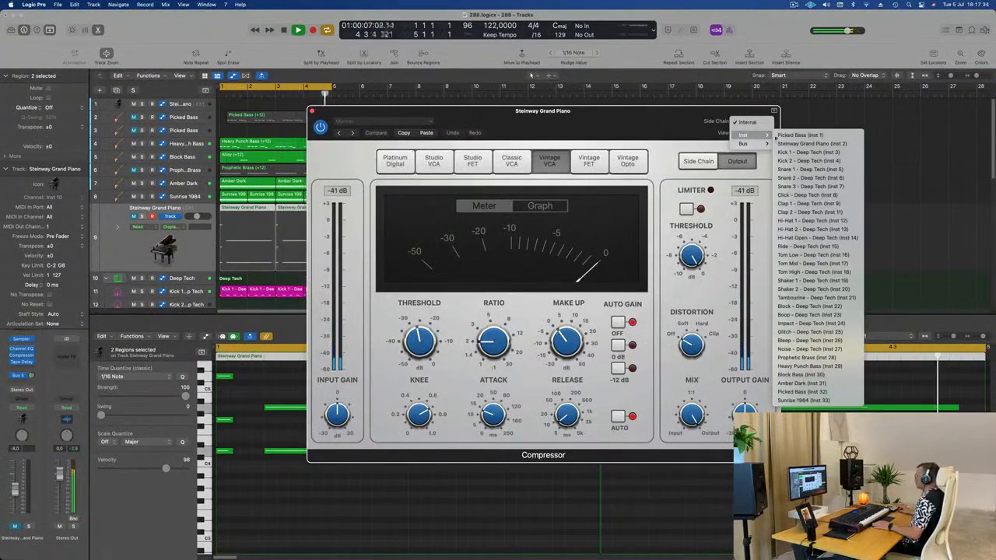
left_click(805, 151)
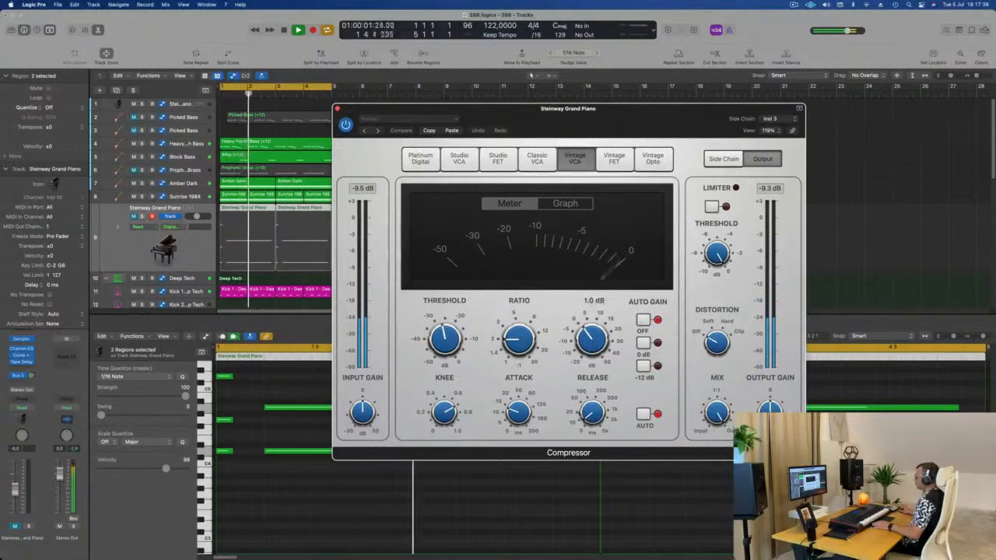
left_click_drag(519, 338, 514, 320)
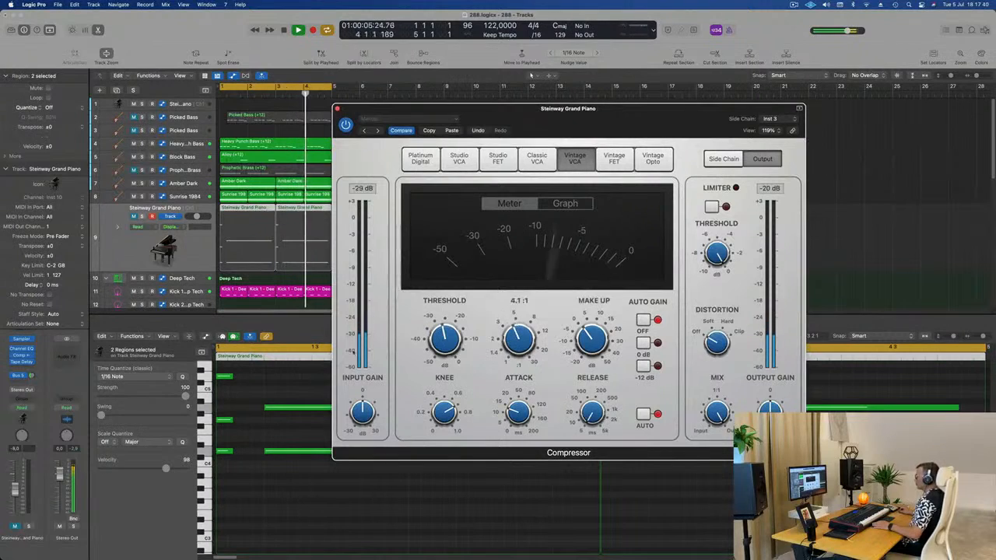
- Unmute the Steinway Grand Piano track, set its volume to about -4.7 dB and close its compressor
left_click(14, 527)
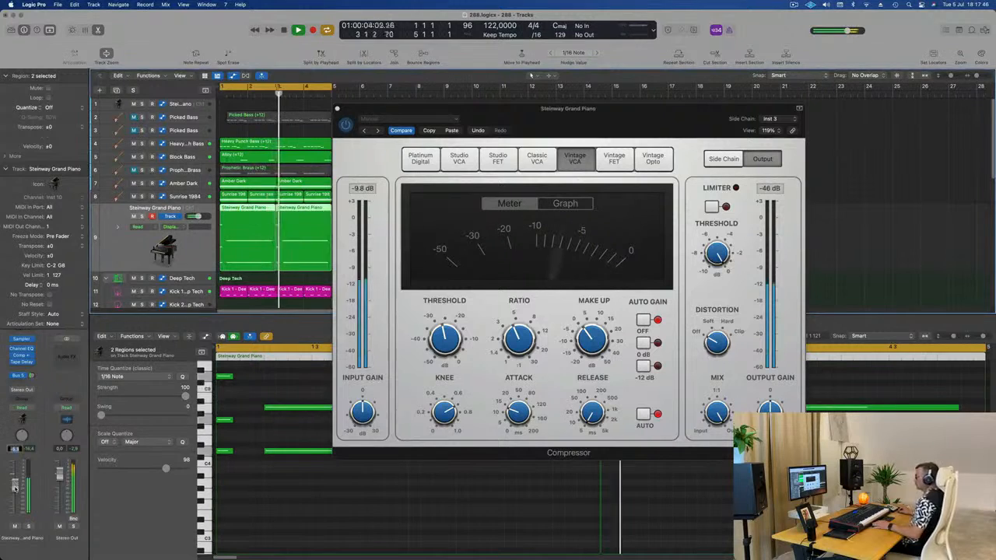
left_click_drag(600, 122, 575, 127)
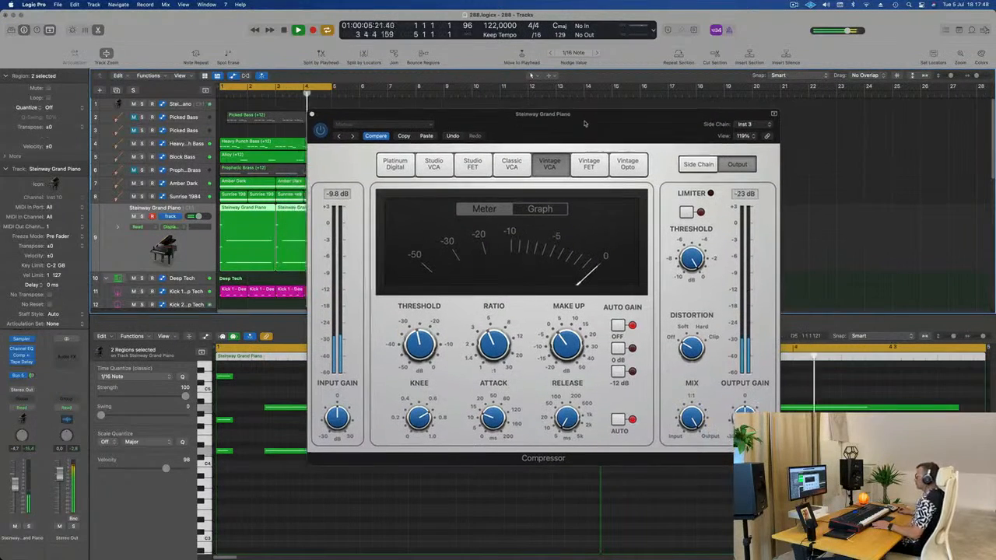
left_click(506, 220)
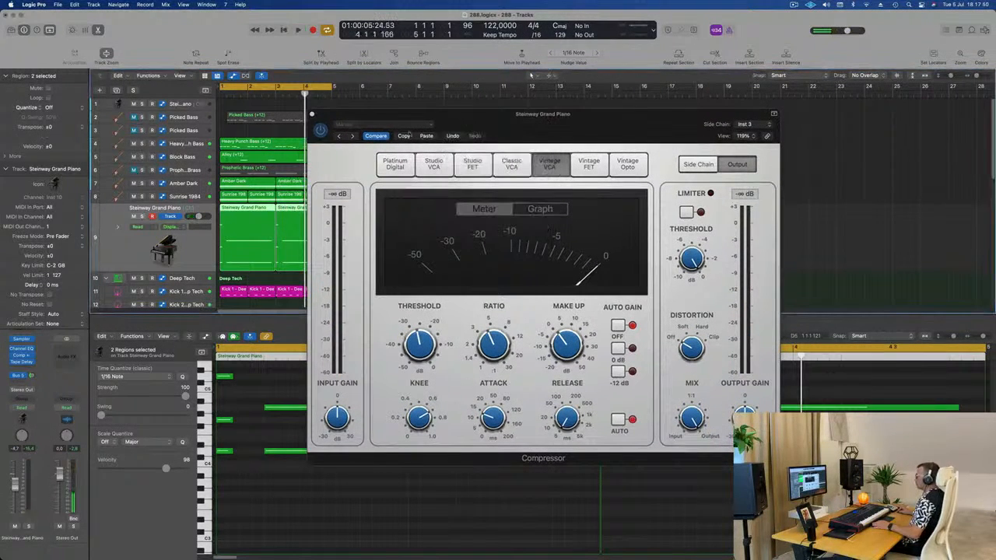
left_click(312, 115)
left_click(704, 160)
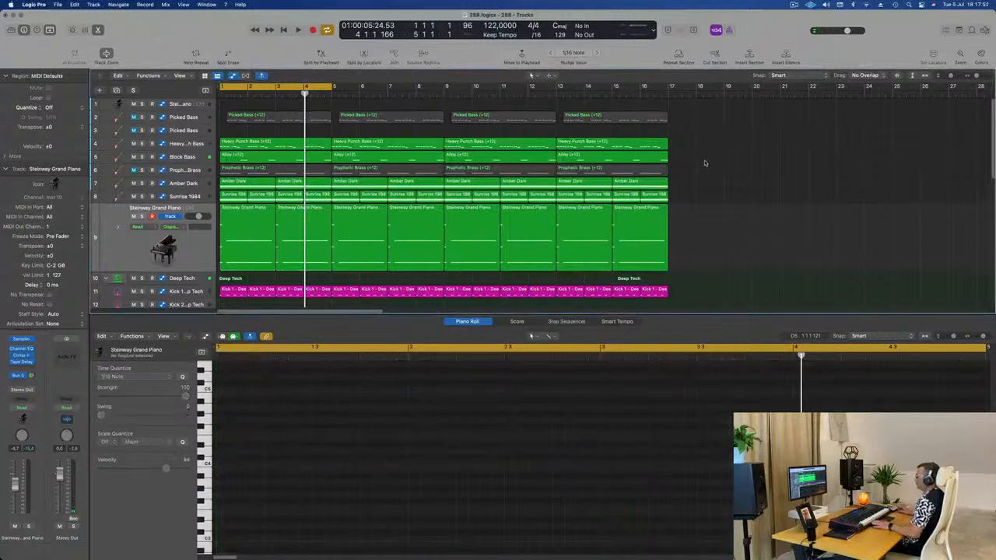
key("space")
key("space")
- Open the audio device settings in the preferences
left_click(11, 5)
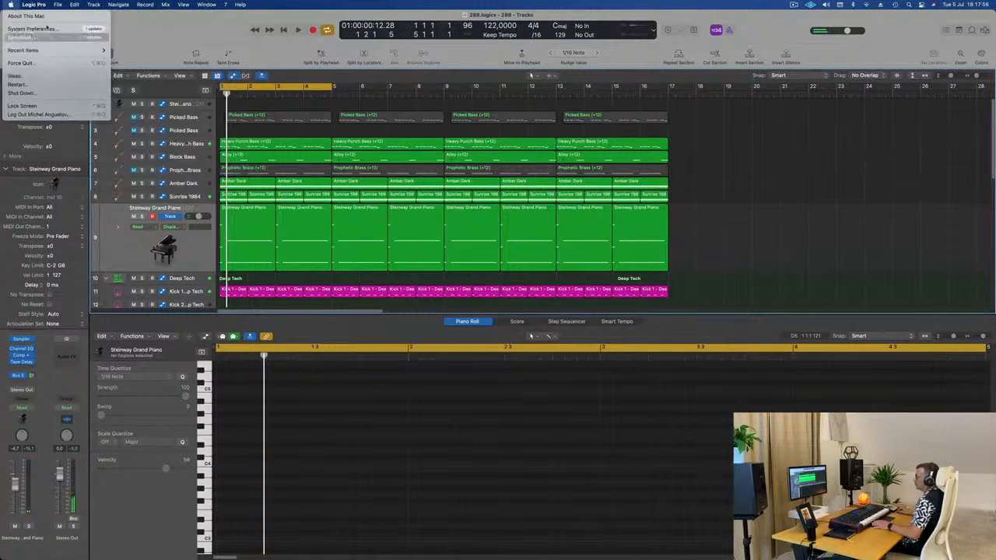
mouse_move(33, 5)
mouse_move(44, 28)
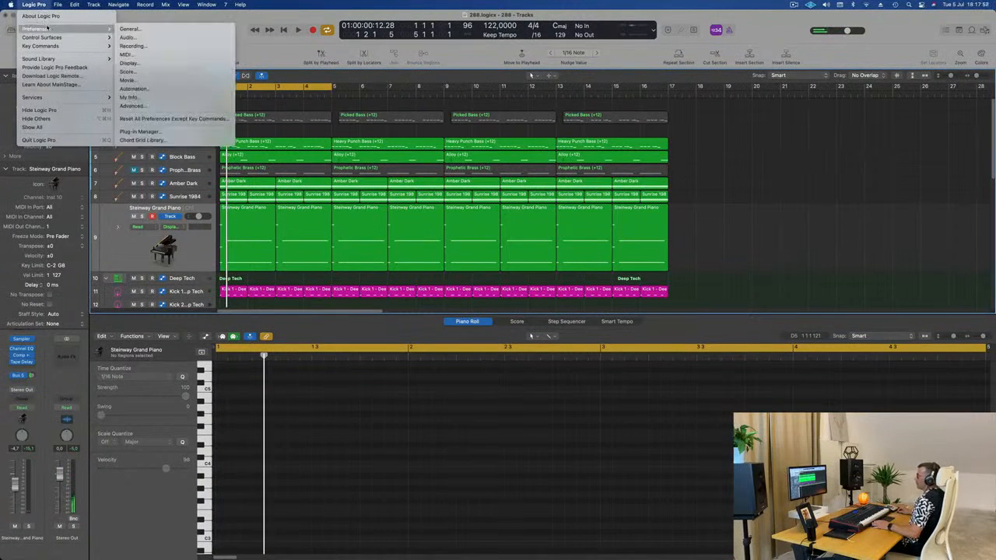
left_click(129, 30)
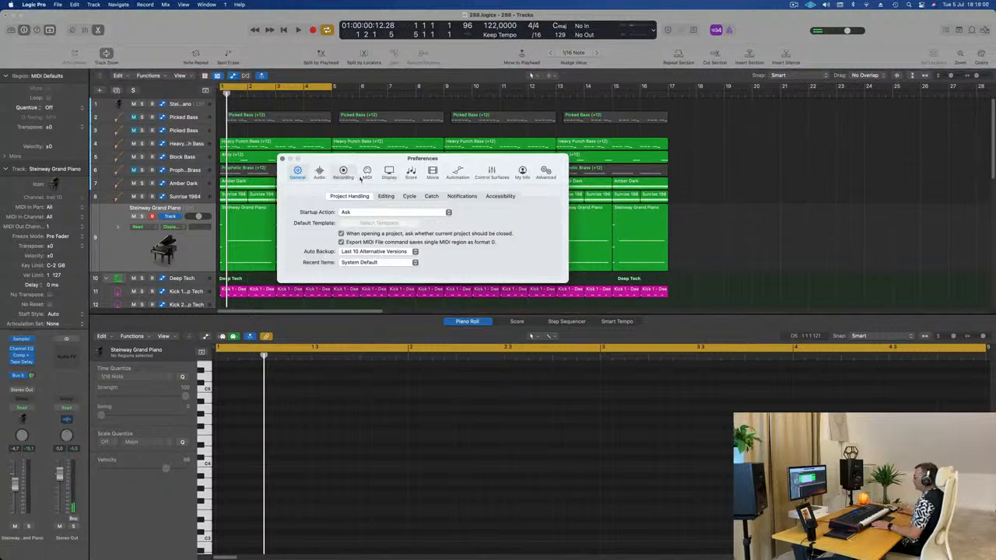
left_click(545, 172)
left_click(523, 172)
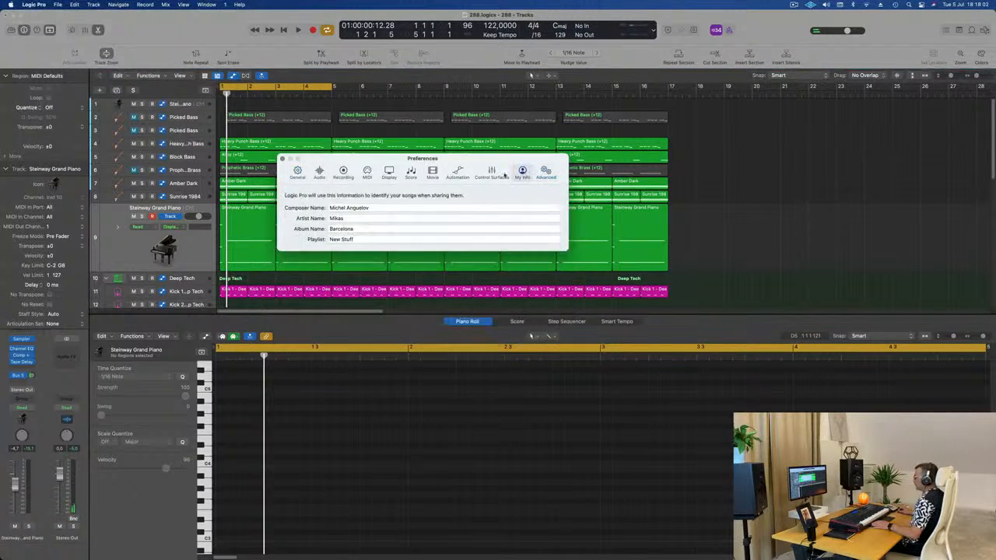
left_click(491, 172)
left_click(458, 171)
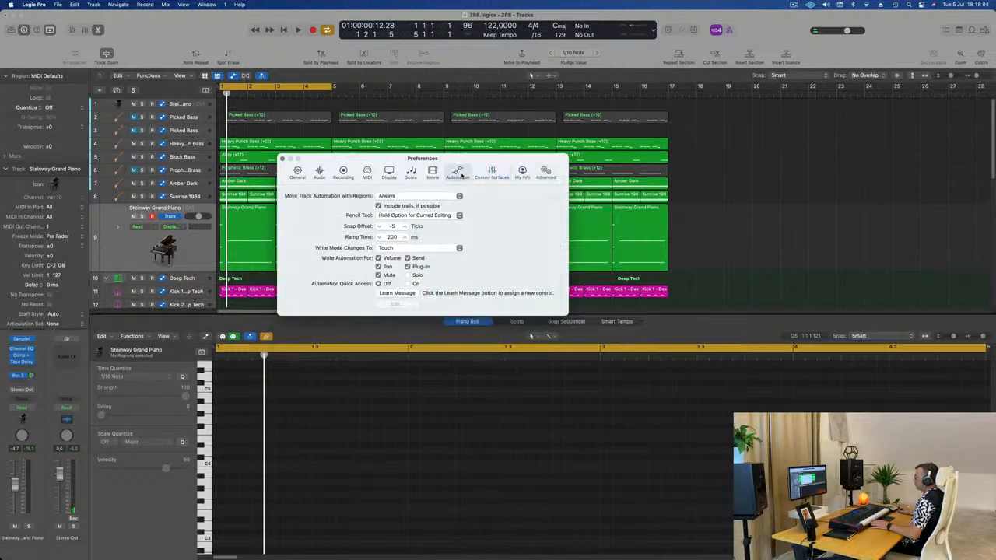
left_click(299, 172)
left_click(319, 172)
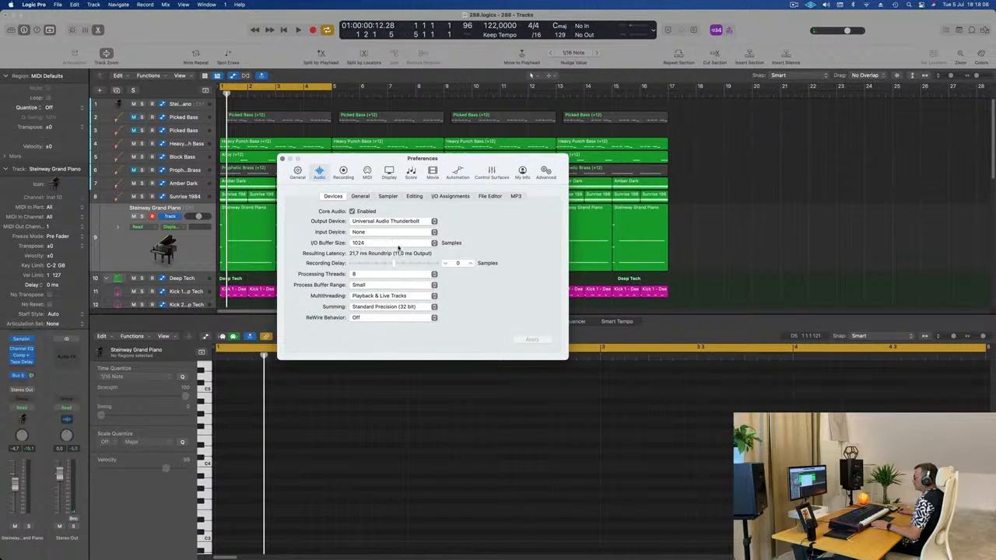
- Set Process Buffer Range to Medium and Multithreading to Playback Tracks, apply the changes and close the preferences
left_click(399, 248)
left_click(504, 239)
left_click(386, 285)
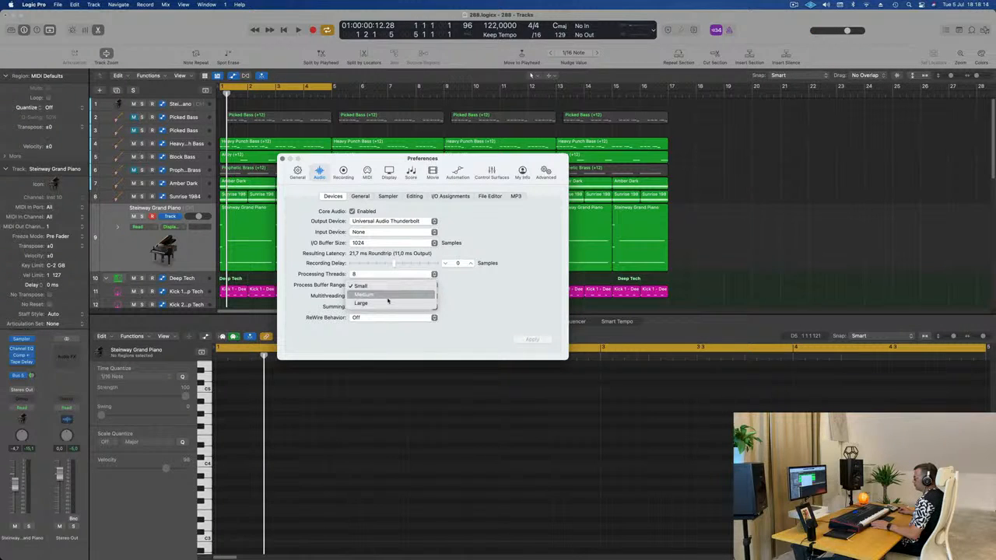
left_click(388, 295)
left_click(390, 296)
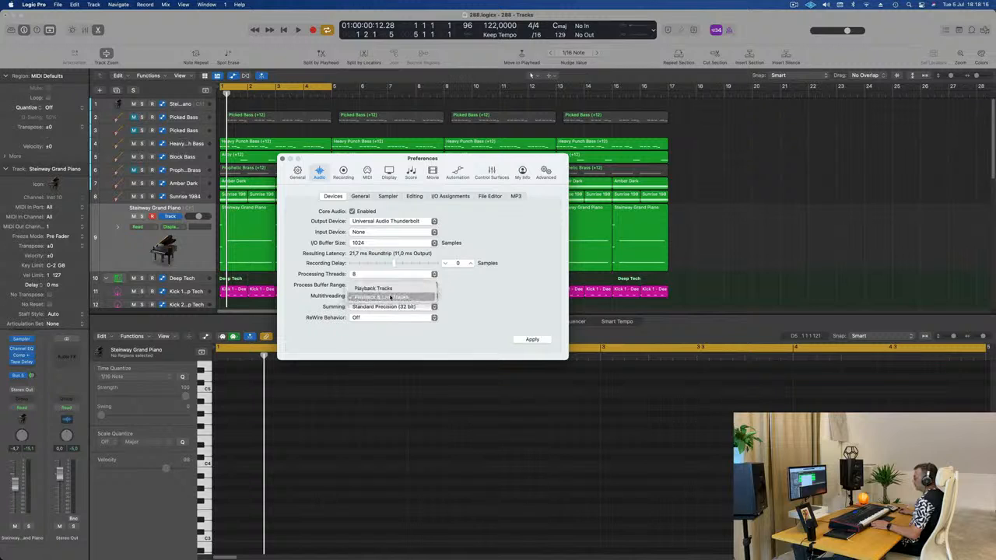
left_click(377, 288)
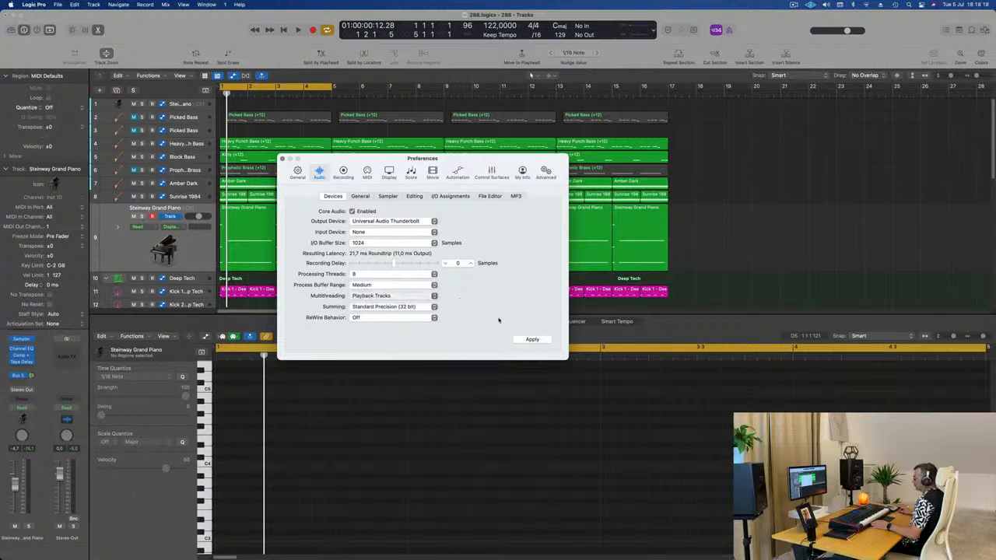
key("space")
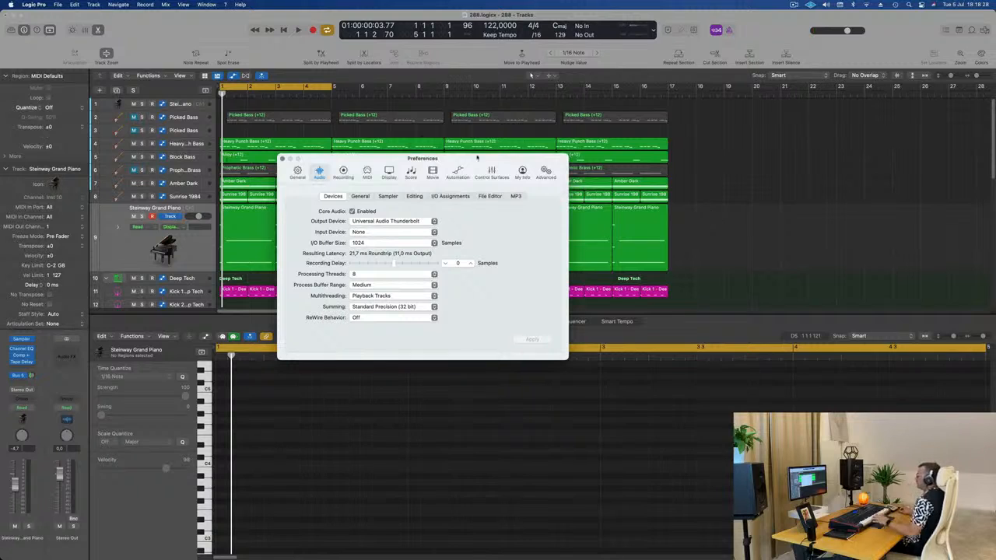
left_click(393, 151)
left_click(282, 159)
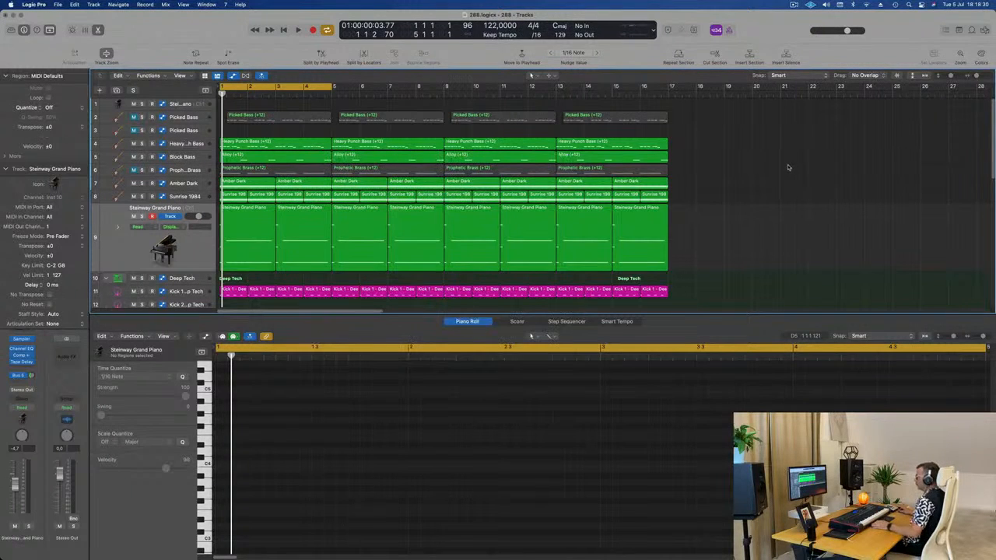
- Play the loop from the beginning to check playback with the new audio settings
key("space")
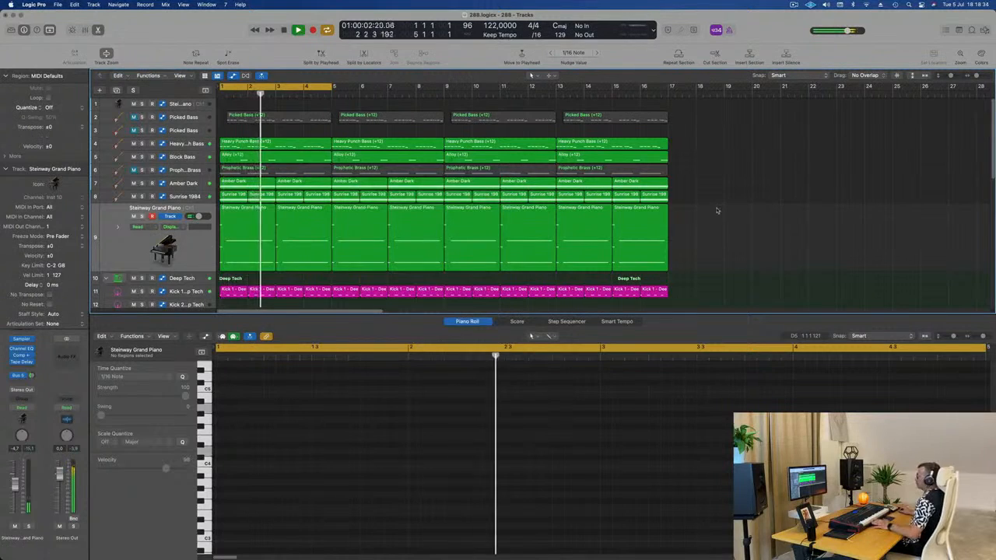
key("Return")
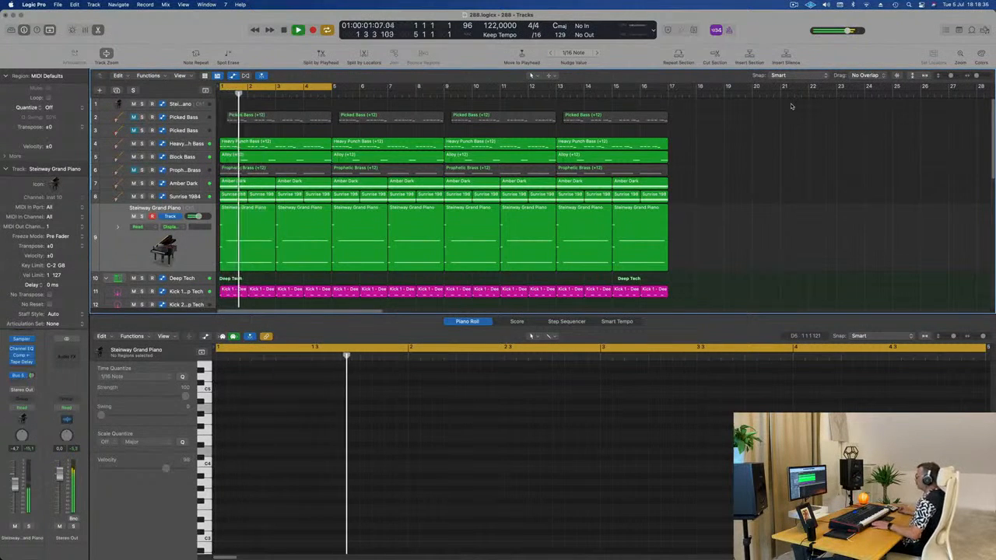
left_click(794, 5)
left_click(767, 226)
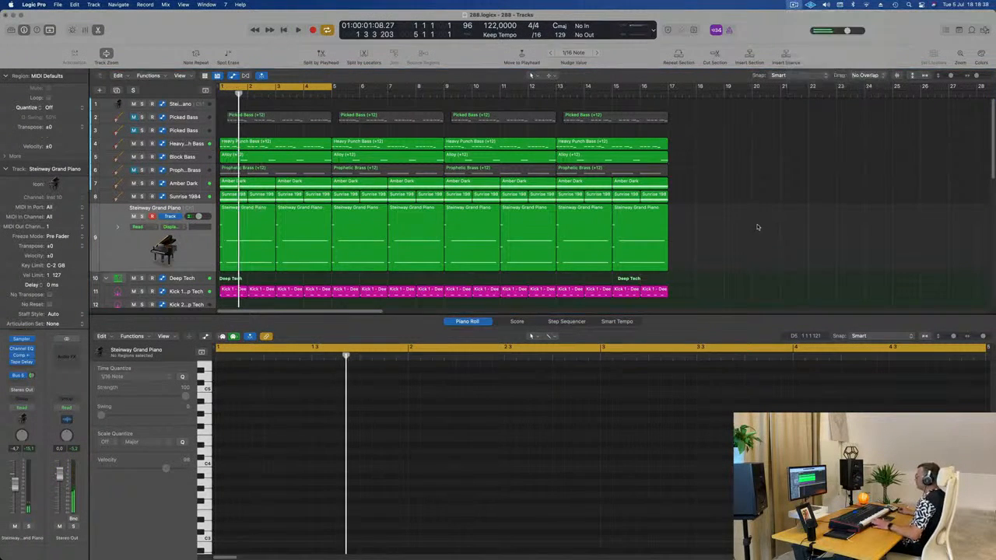
key("space")
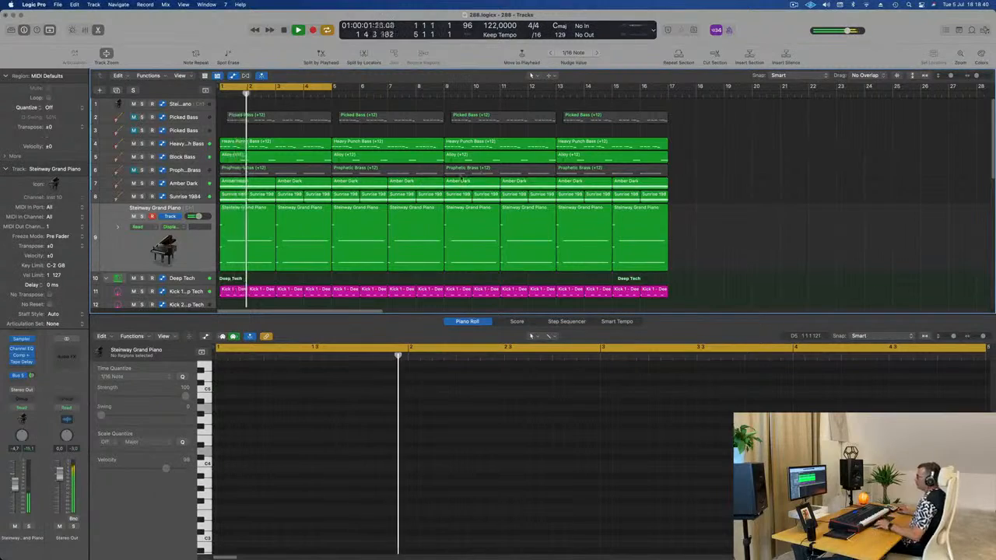
- Solo the Prophetic Brass track briefly and bring it back into the full mix unmuted
scroll(462, 178, "up", 5)
scroll(462, 178, "down", 7)
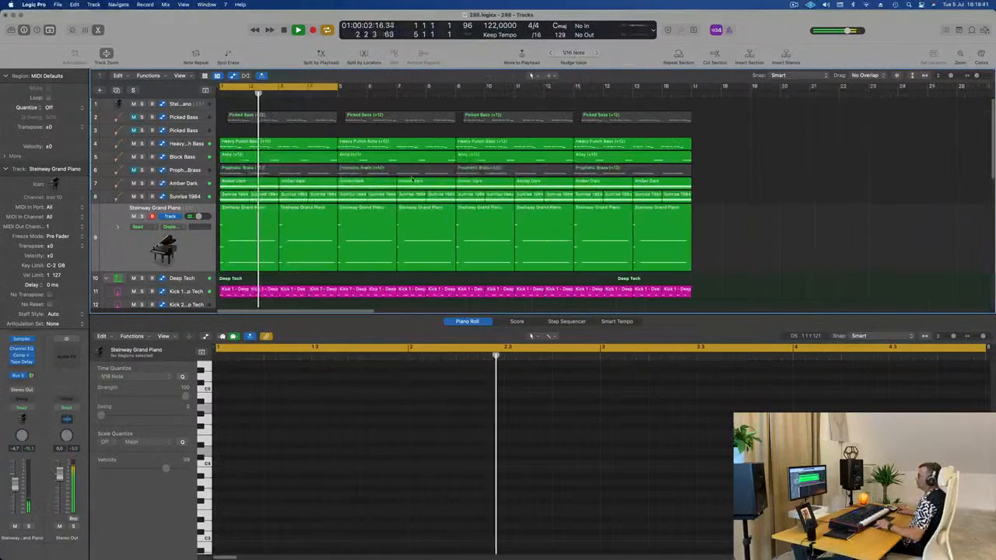
left_click(142, 169)
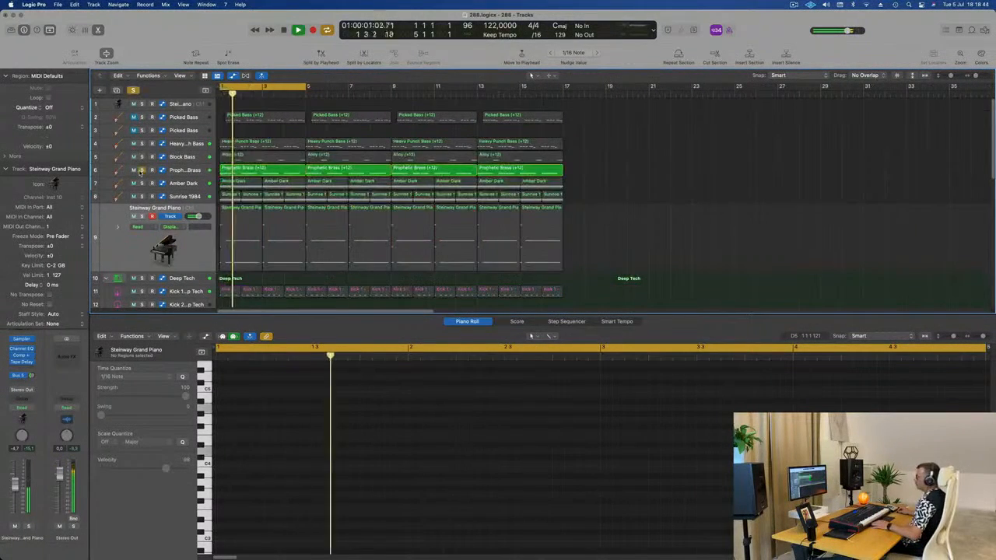
left_click(142, 170)
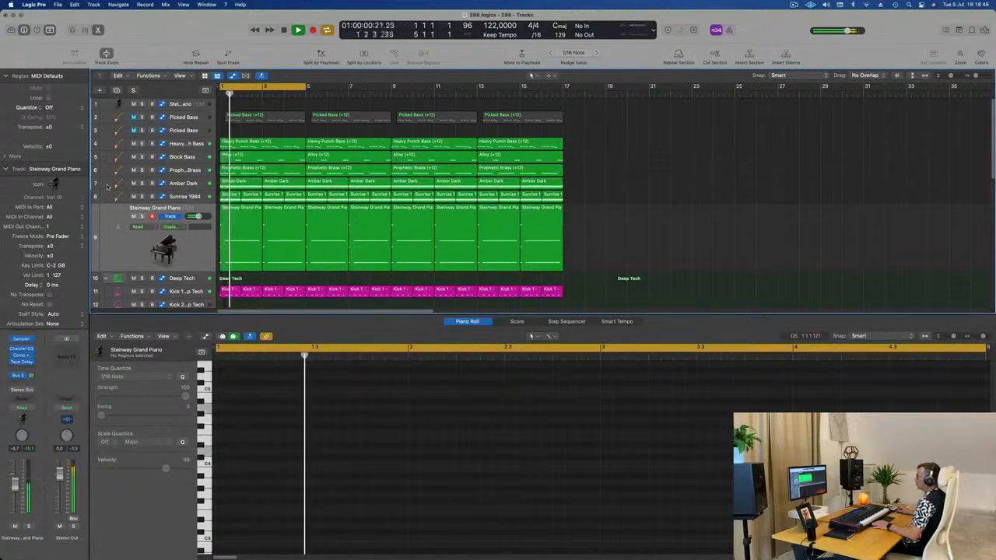
- Audition the Warm Decay and Wow Decay variations on the Prophetic Brass track and adjust the LP Cutoff
left_click(176, 171)
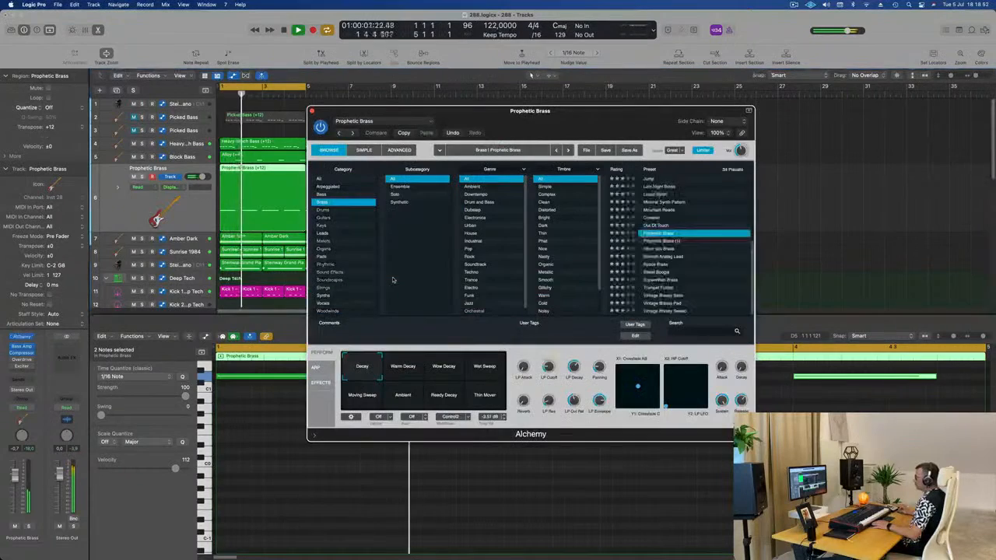
left_click(402, 367)
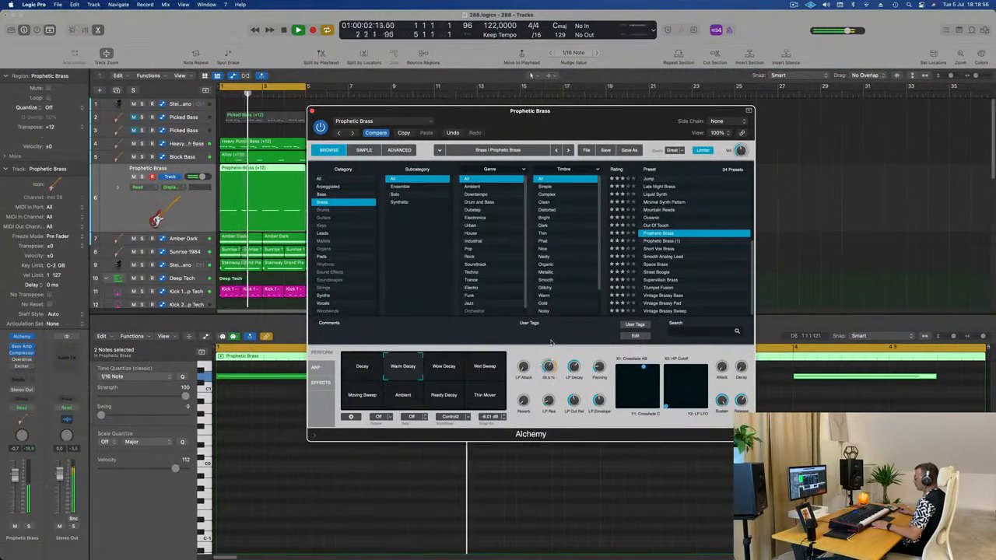
left_click(449, 371)
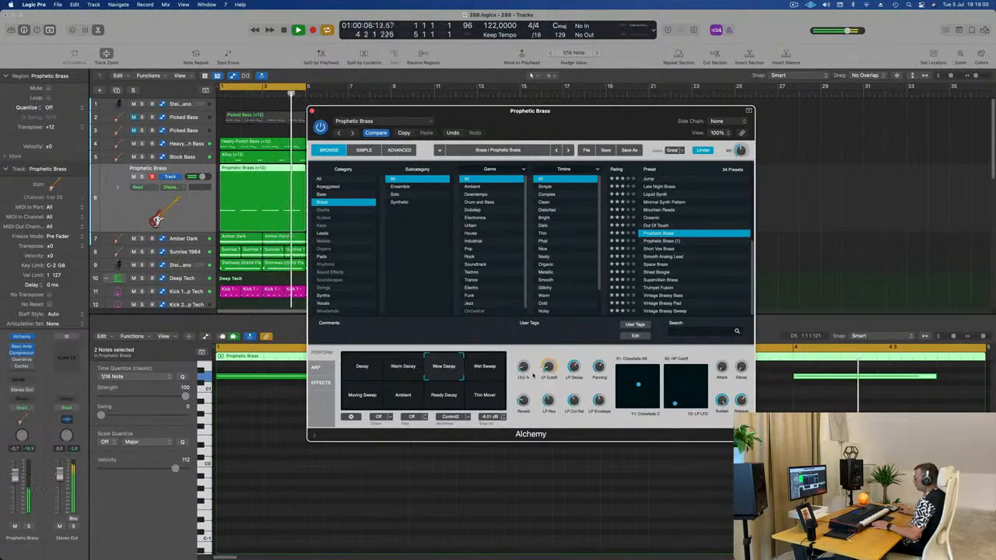
left_click_drag(551, 373, 552, 370)
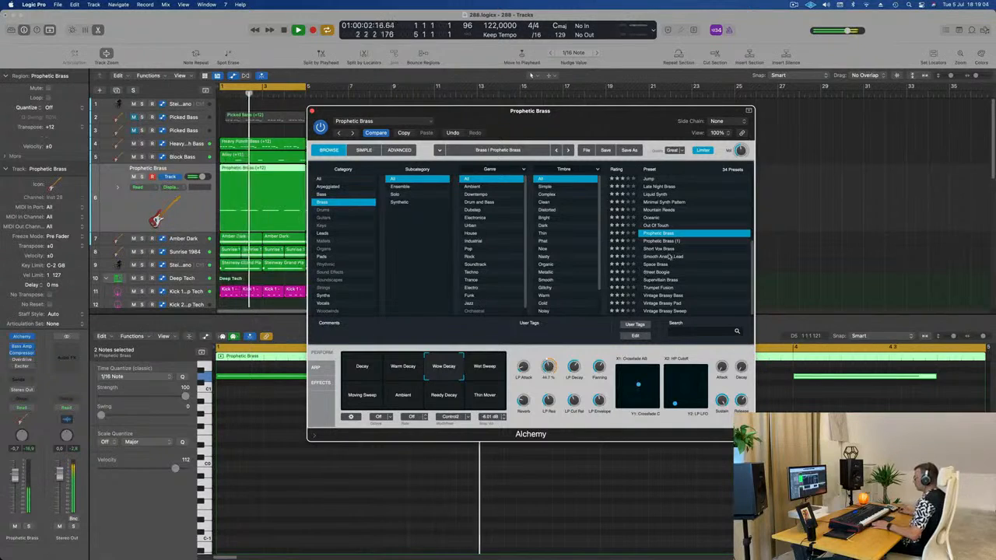
- Try the Smooth Analog Lead preset with its Unison, Harmony 1 and Harmony 2 variations, and the Street Boogie preset
left_click(660, 257)
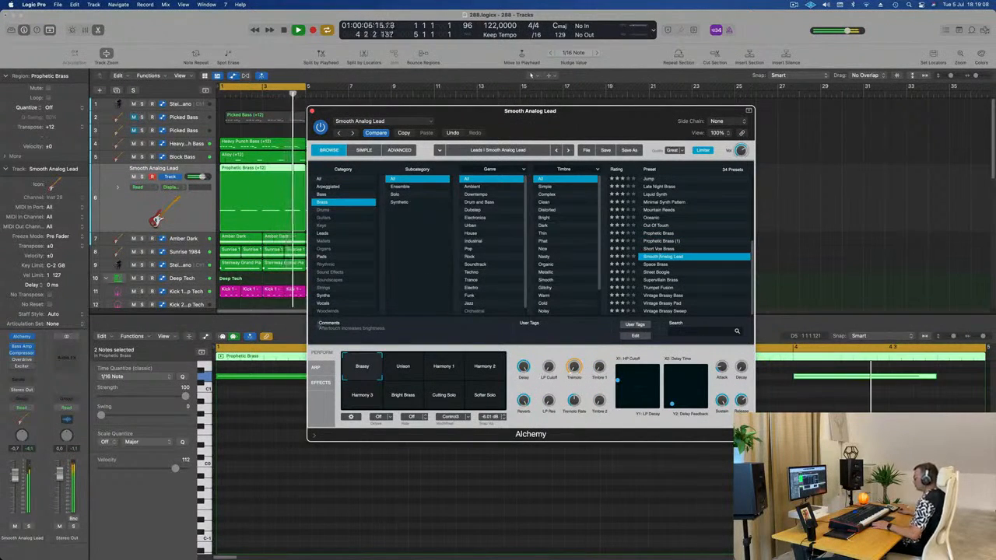
left_click(403, 371)
left_click(441, 372)
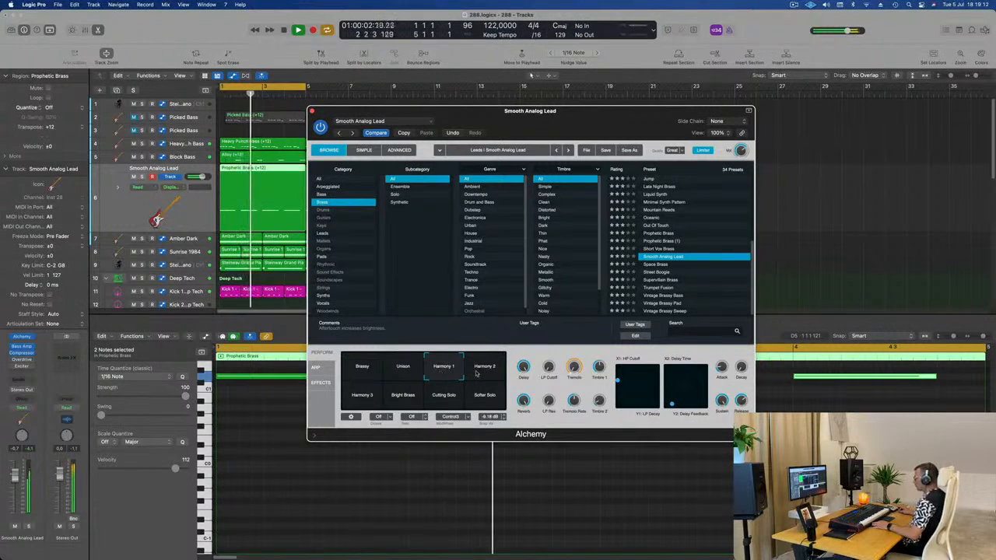
left_click(484, 371)
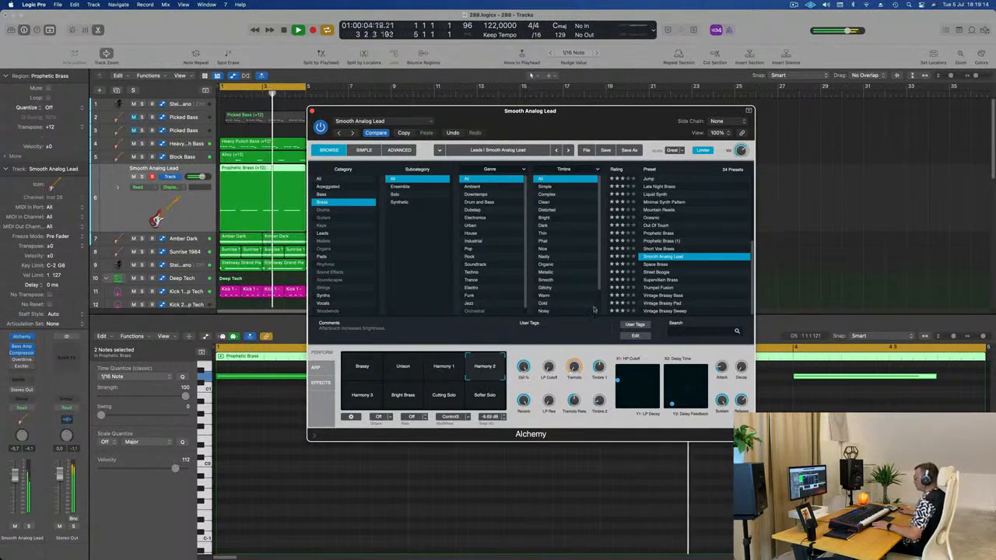
left_click(654, 272)
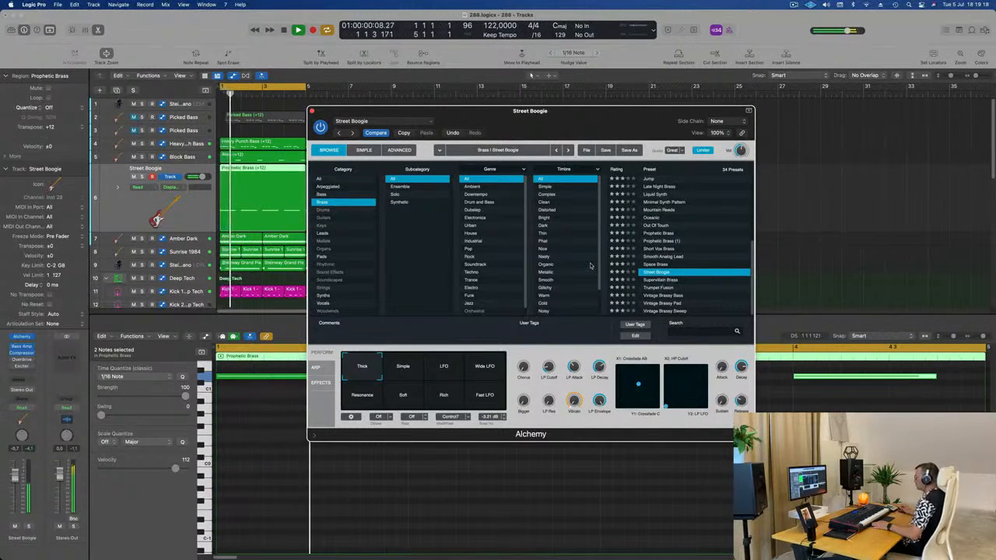
- Load the Supervillain Brass preset on the brass track, compare its variations over the loop and settle on Ticking Synth
left_click(674, 280)
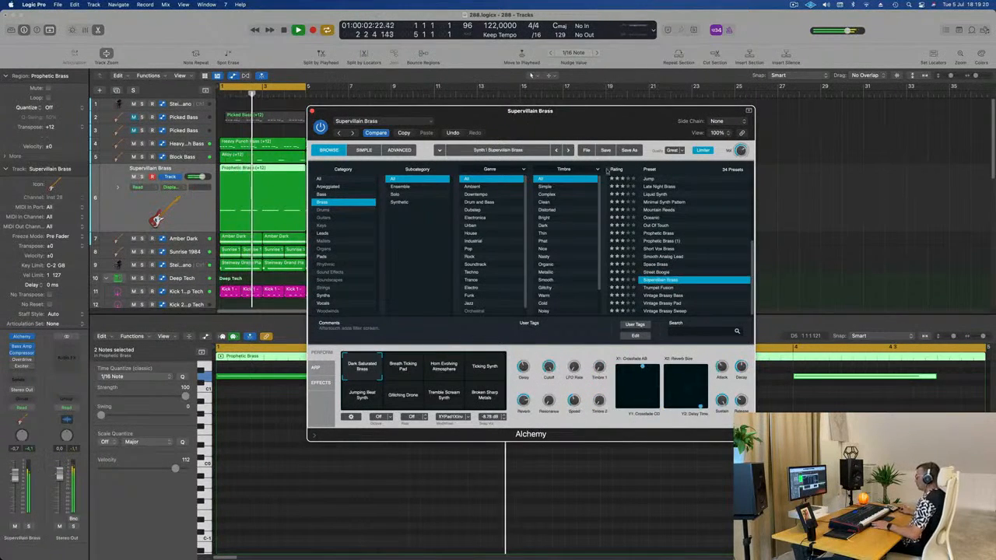
left_click_drag(585, 128, 685, 122)
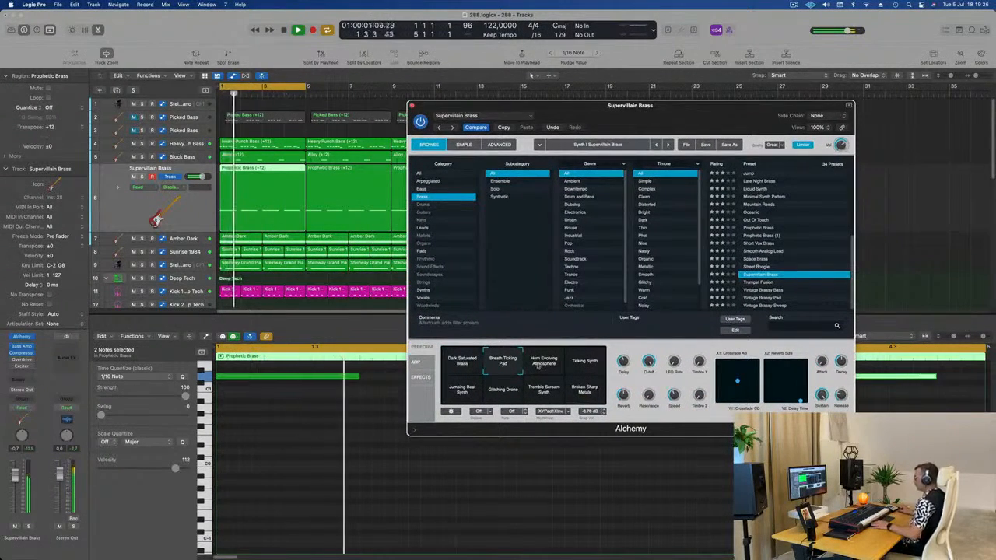
left_click(542, 362)
left_click(581, 365)
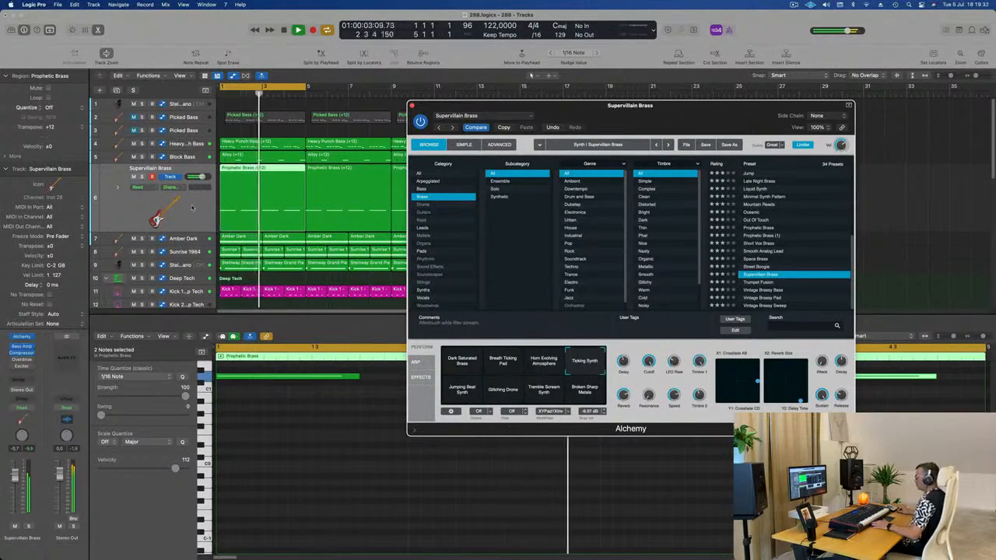
left_click(192, 208)
key("Return")
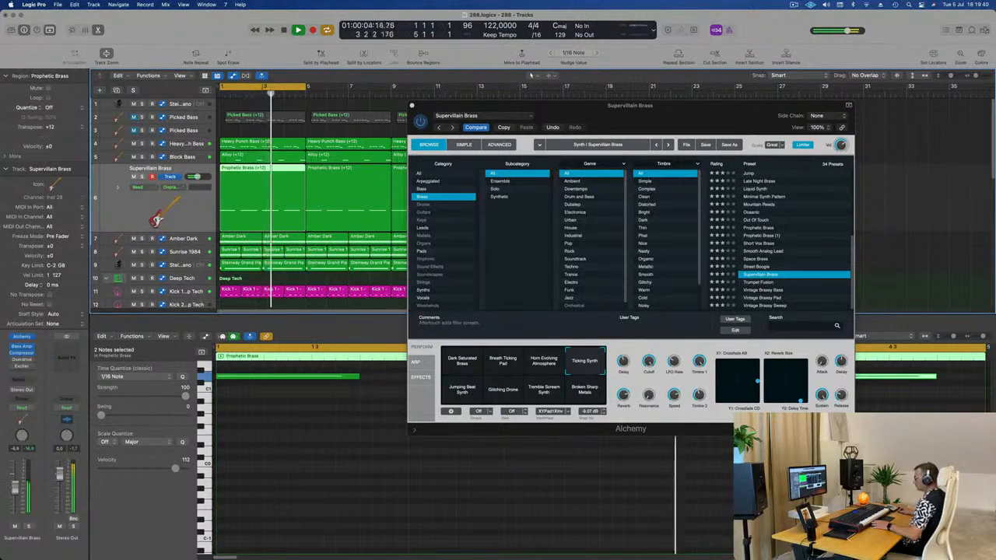
left_click(462, 391)
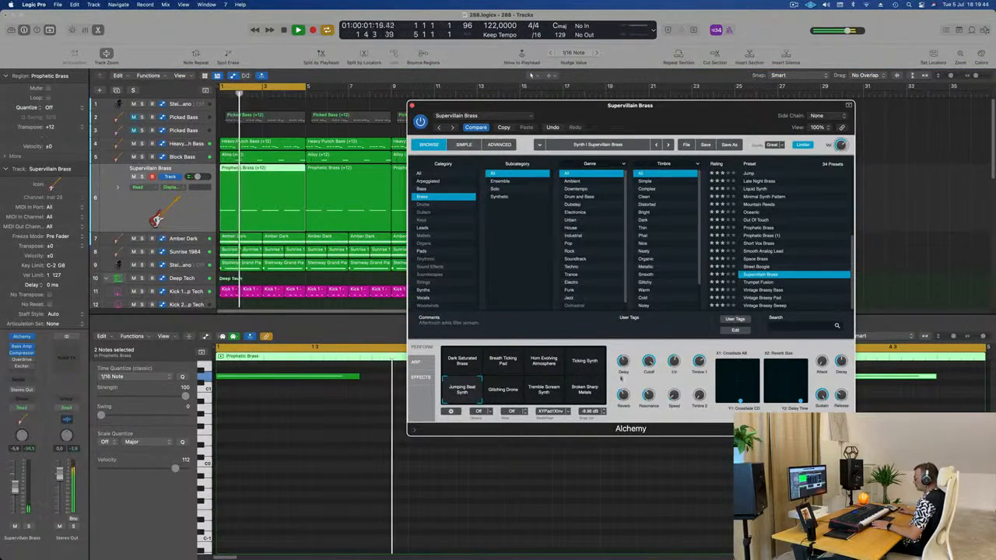
left_click(594, 362)
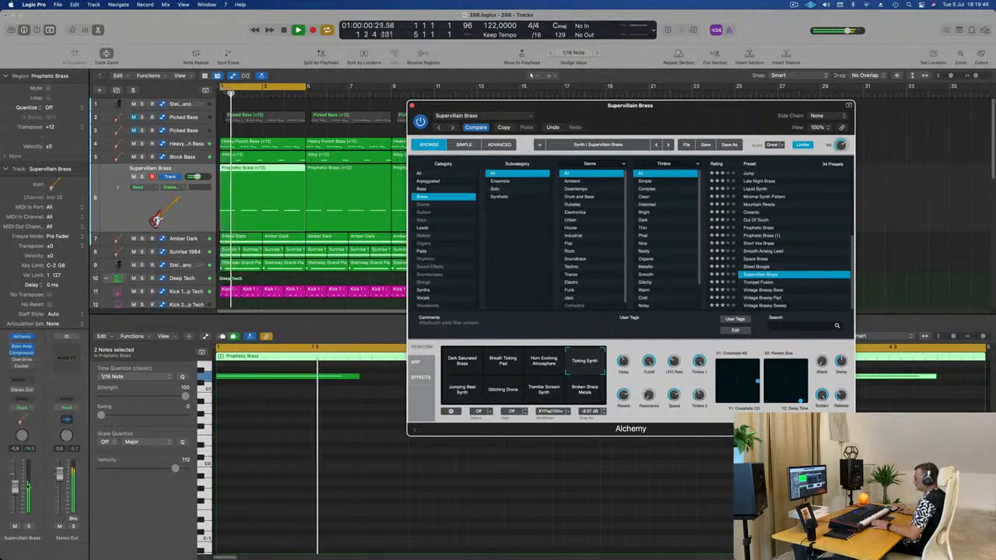
- Lower the Supervillain Brass track's volume slightly, close its synth window and restart the loop from the beginning
left_click_drag(689, 116, 618, 136)
key("space")
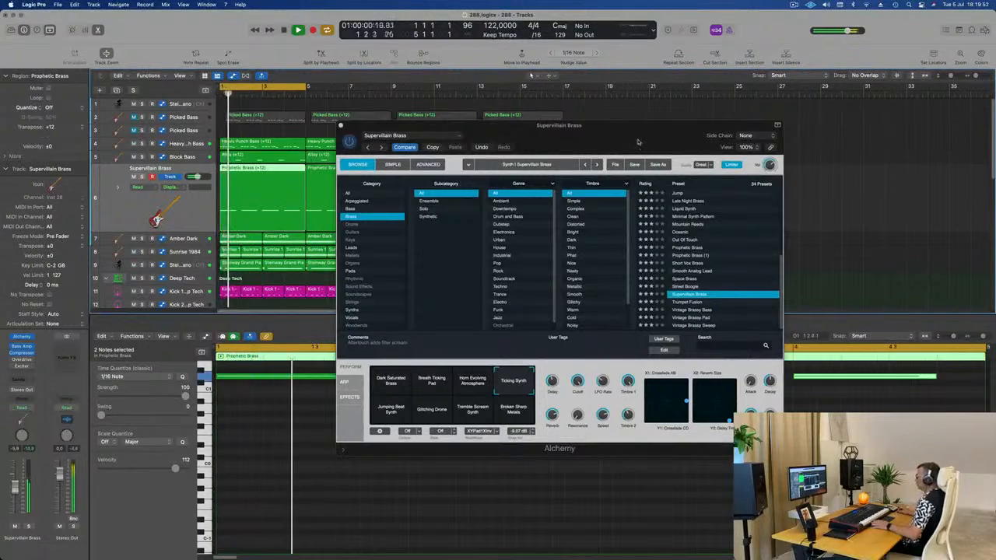
left_click_drag(639, 141, 613, 192)
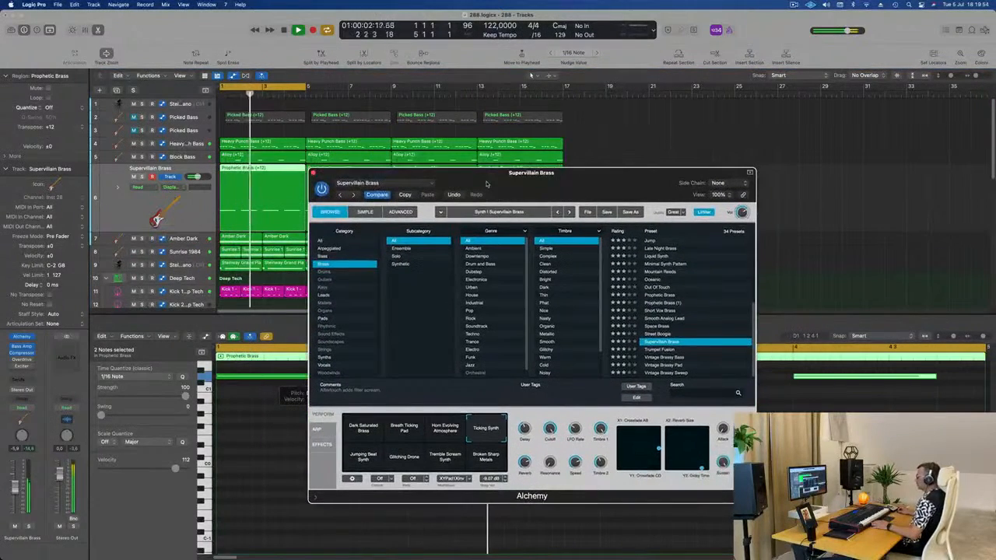
left_click_drag(486, 183, 483, 193)
left_click_drag(16, 490, 16, 492)
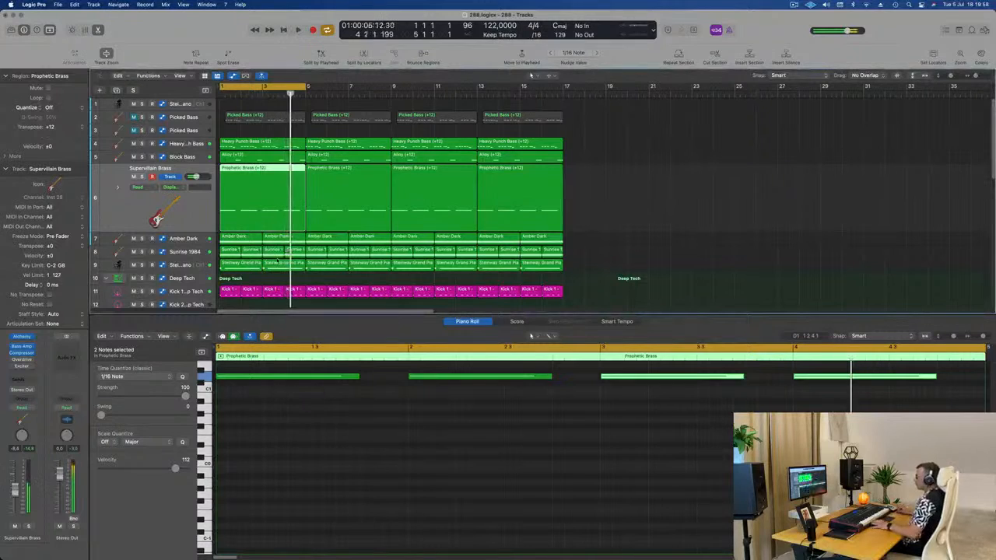
key("Return")
- Raise the Sunrise 1984 track's volume to 3.2 dB and open its Alchemy instrument
left_click(187, 254)
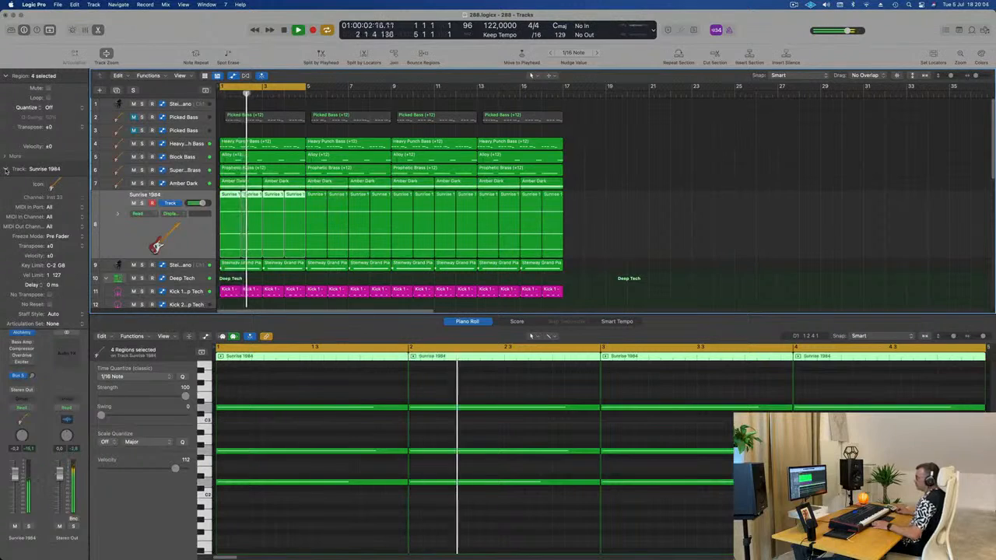
left_click(6, 169)
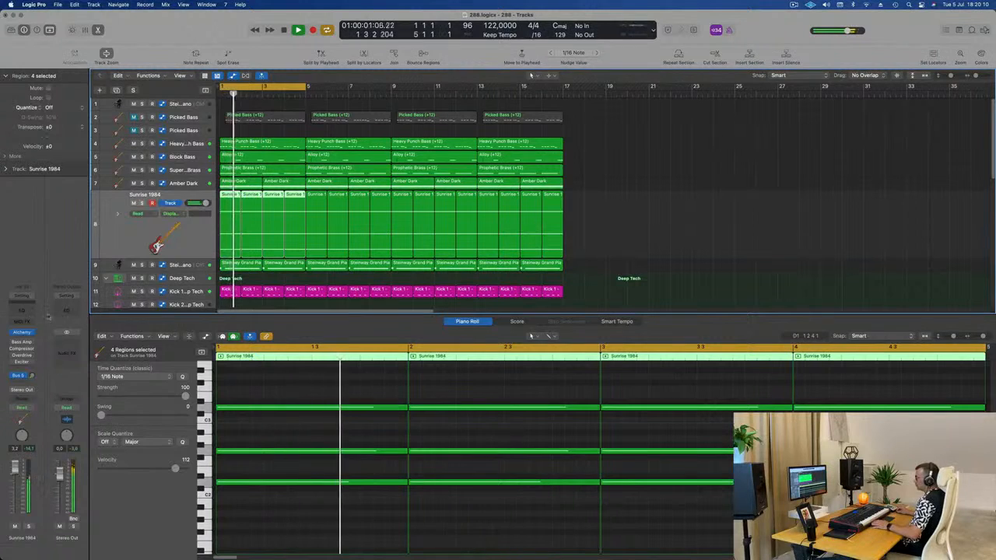
key("v")
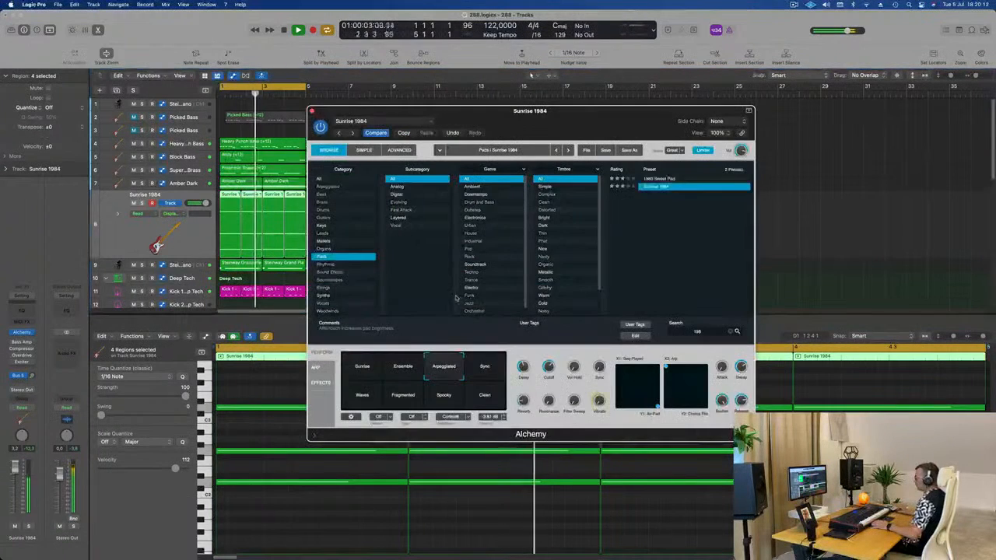
- Adjust the Sunrise 1984 arpeggiator's rate and load the Down Up 16 Notes pattern preset
left_click(326, 371)
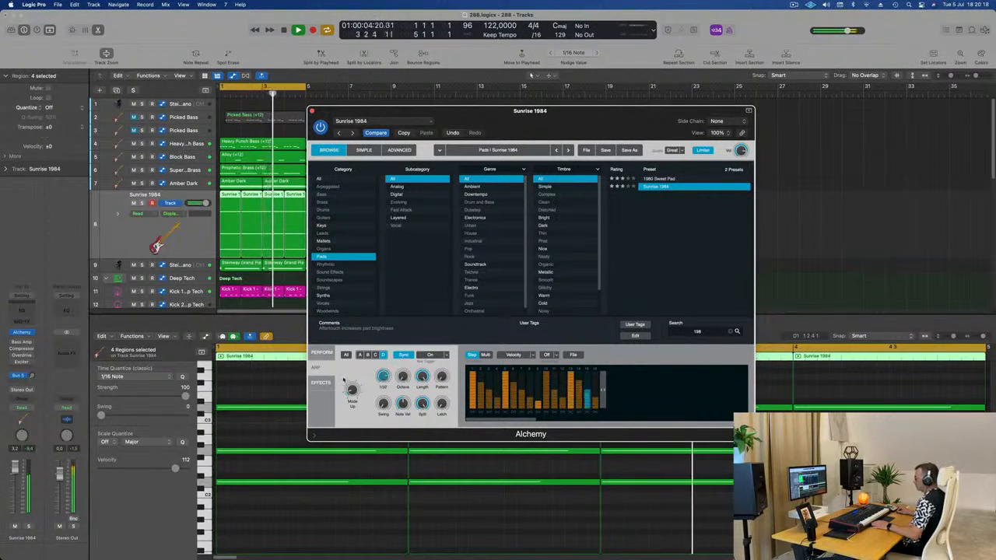
left_click_drag(383, 378, 382, 381)
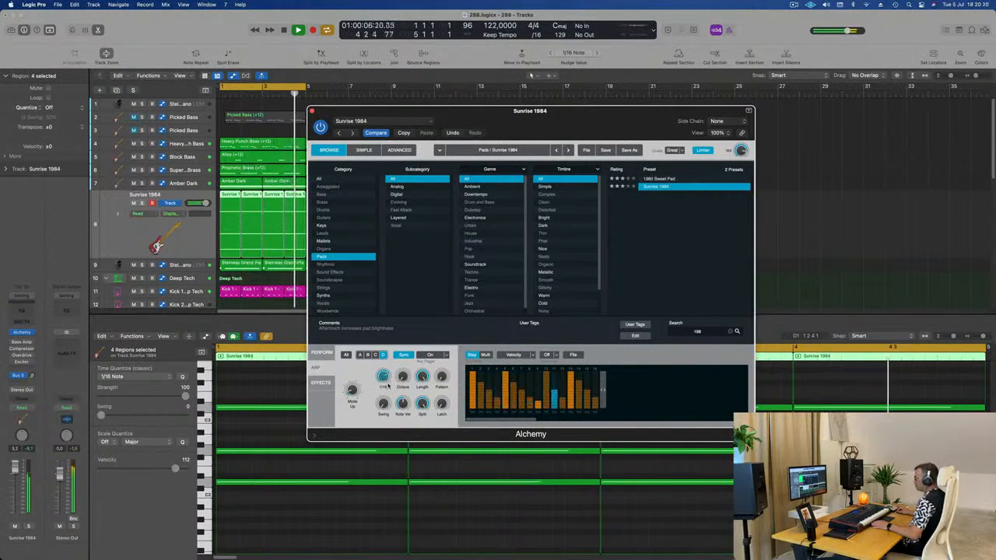
left_click(573, 355)
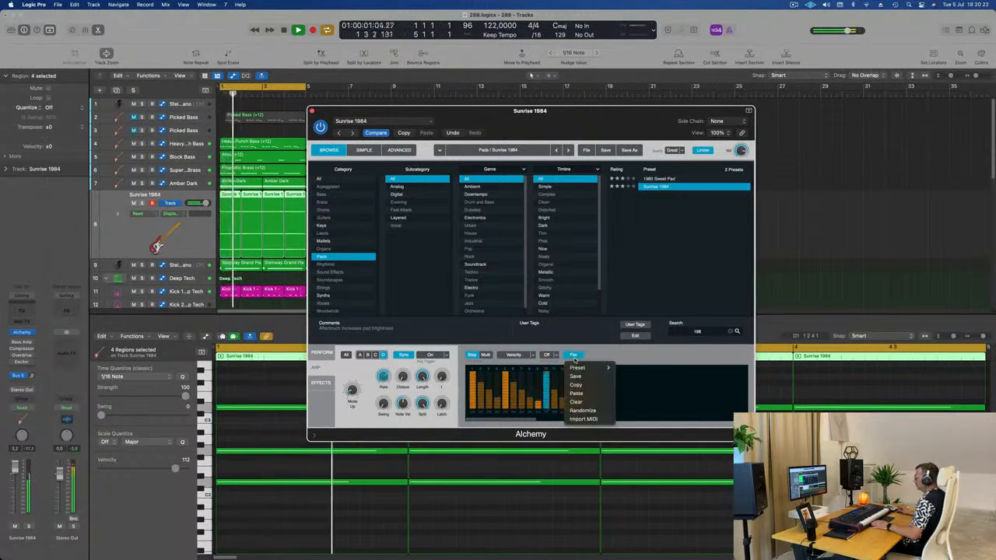
mouse_move(581, 369)
left_click(636, 385)
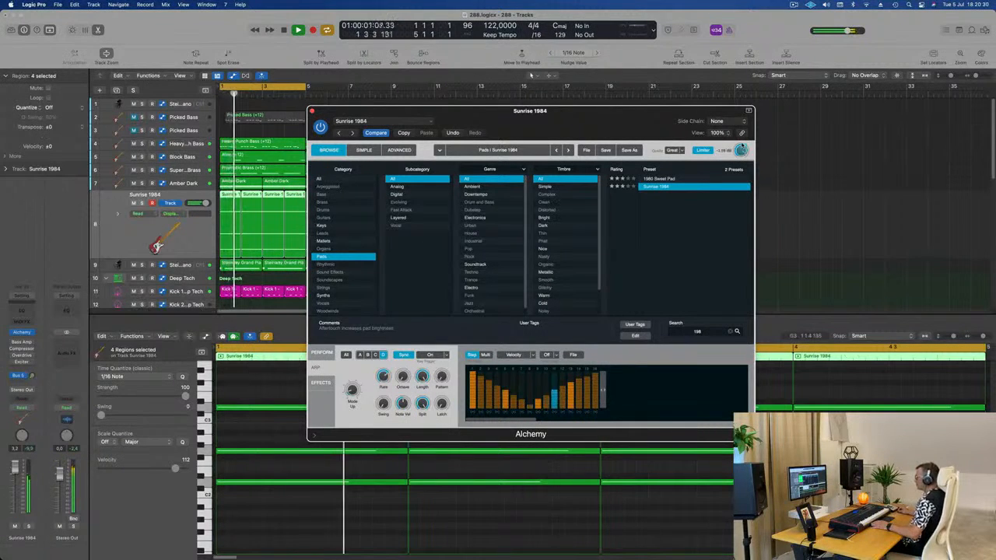
- Try the Rising Tied arpeggiator pattern on Sunrise 1984, then replace it with the Tied Groove pattern
left_click(574, 356)
mouse_move(579, 368)
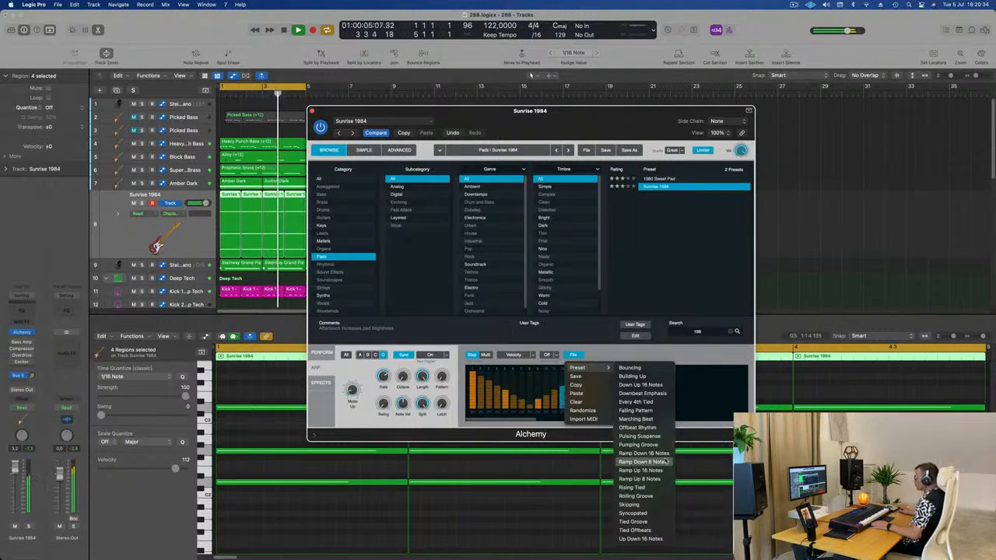
left_click(655, 487)
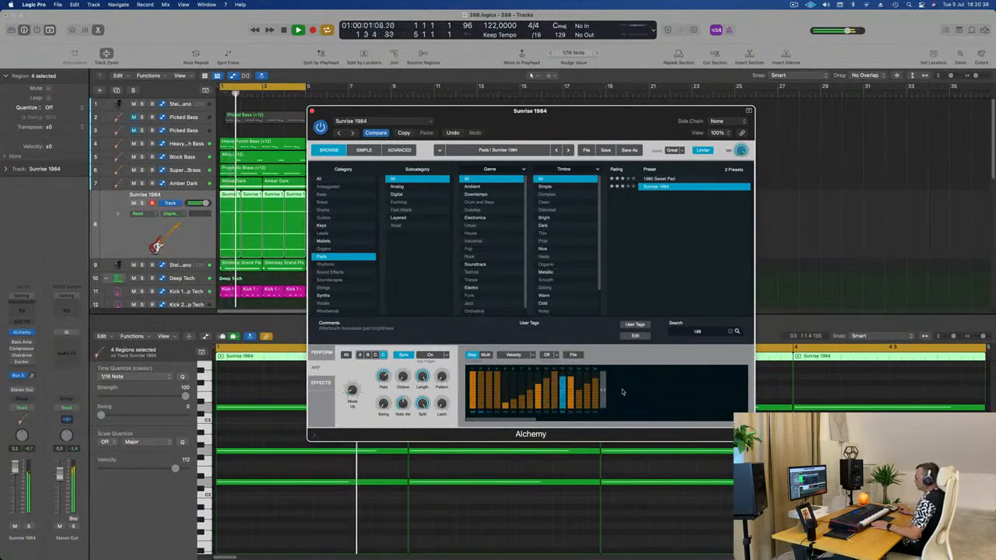
left_click(575, 356)
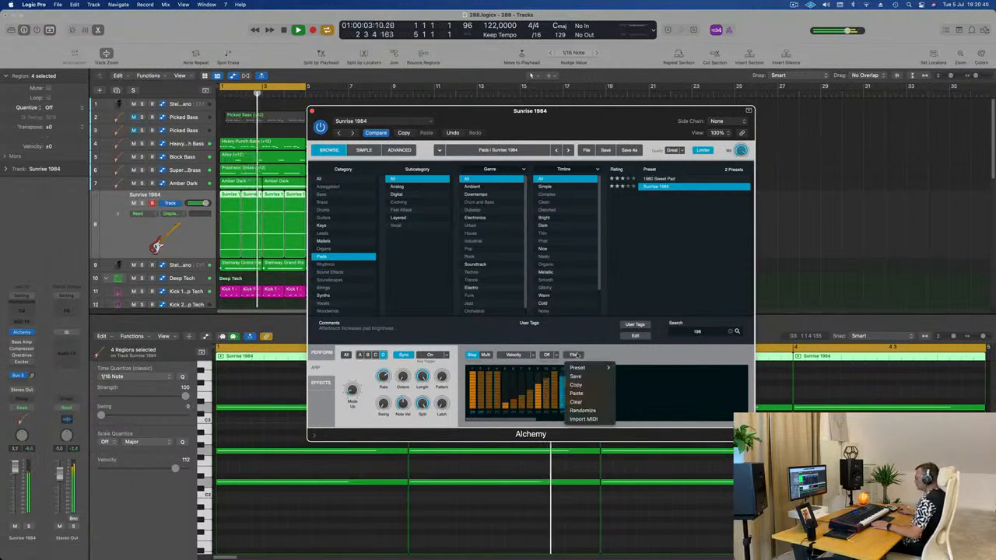
mouse_move(580, 367)
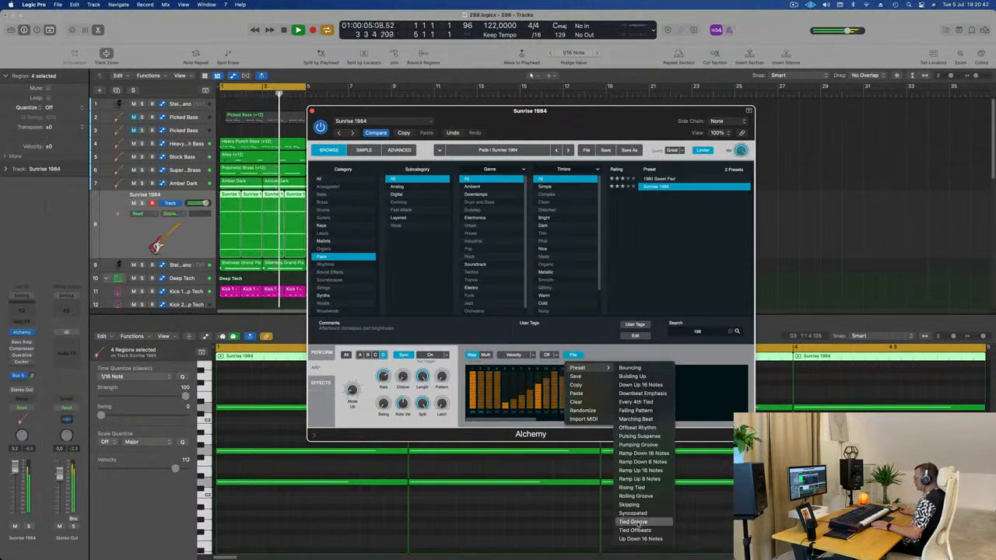
left_click(634, 523)
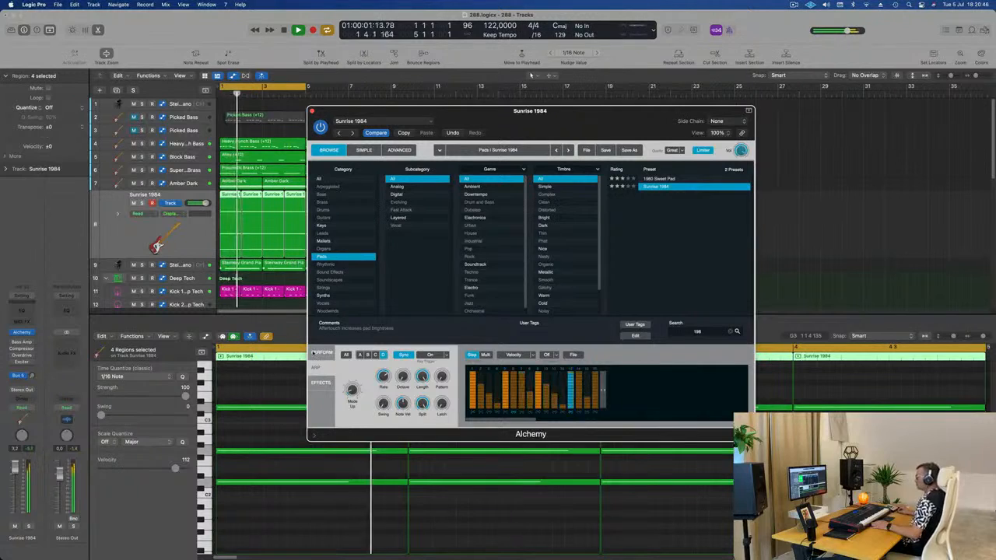
- Return Alchemy to its performance controls, move its window off the upper tracks and close it
left_click(318, 352)
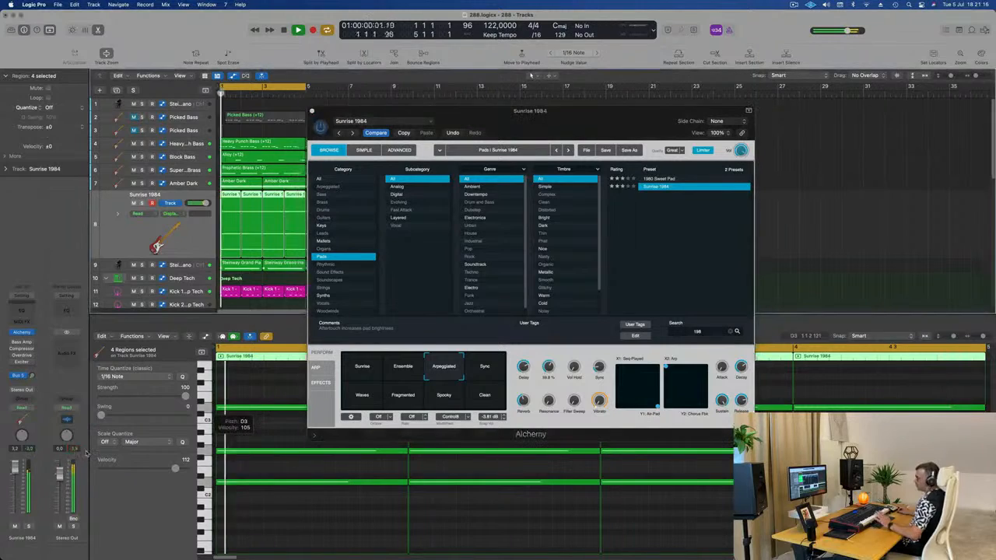
left_click_drag(568, 122, 512, 191)
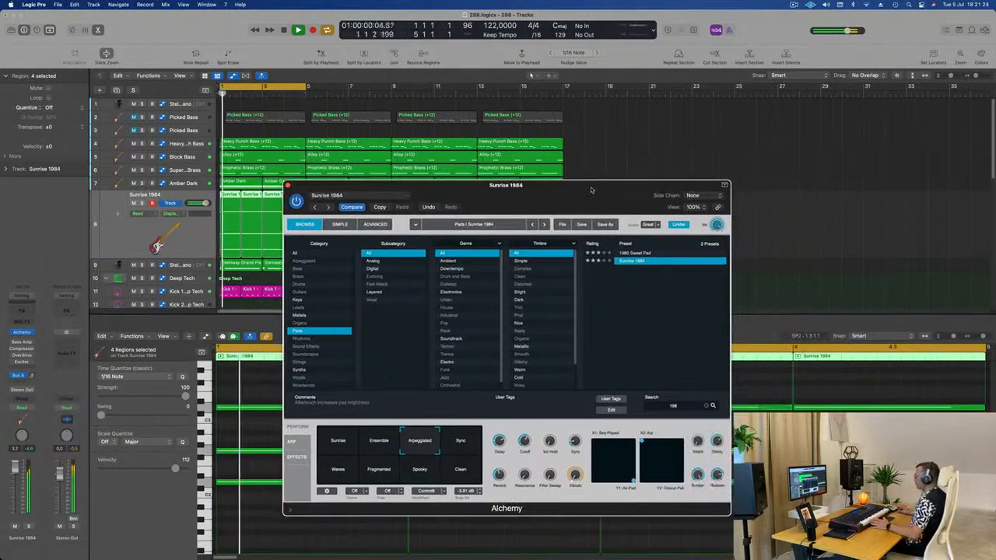
left_click(287, 185)
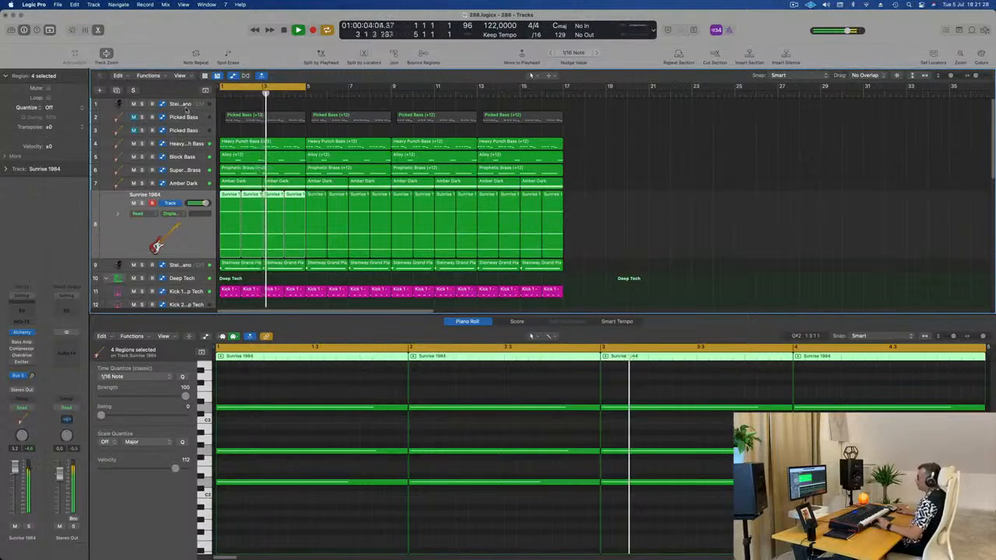
- Add a send to Bus 5 (Aux 5) on the first Steinway Grand Piano track
left_click(185, 105)
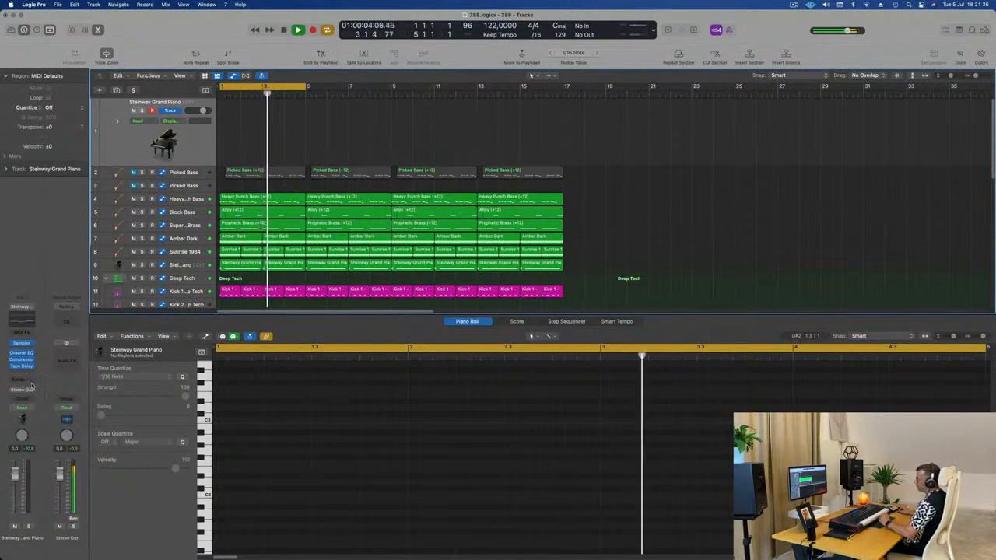
left_click(30, 387)
mouse_move(35, 394)
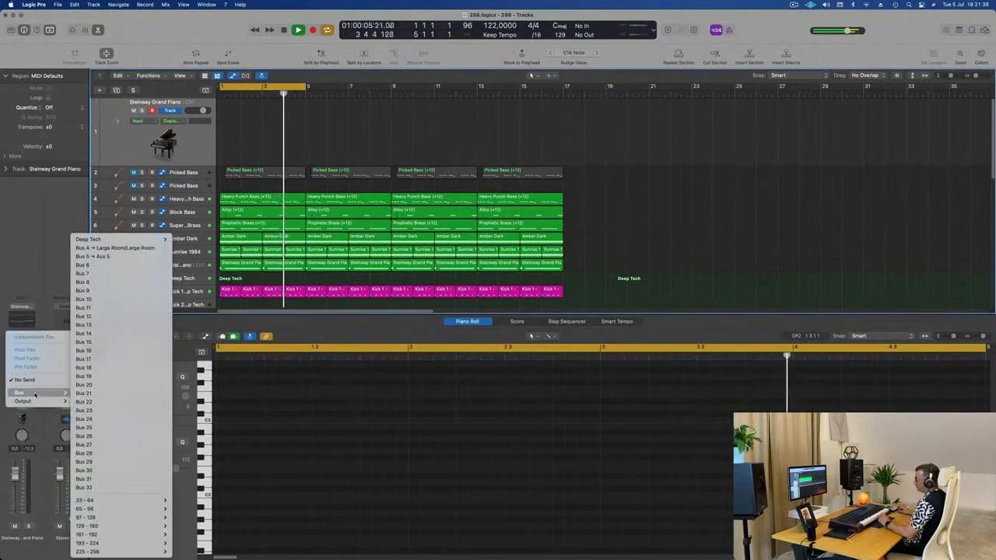
left_click(123, 259)
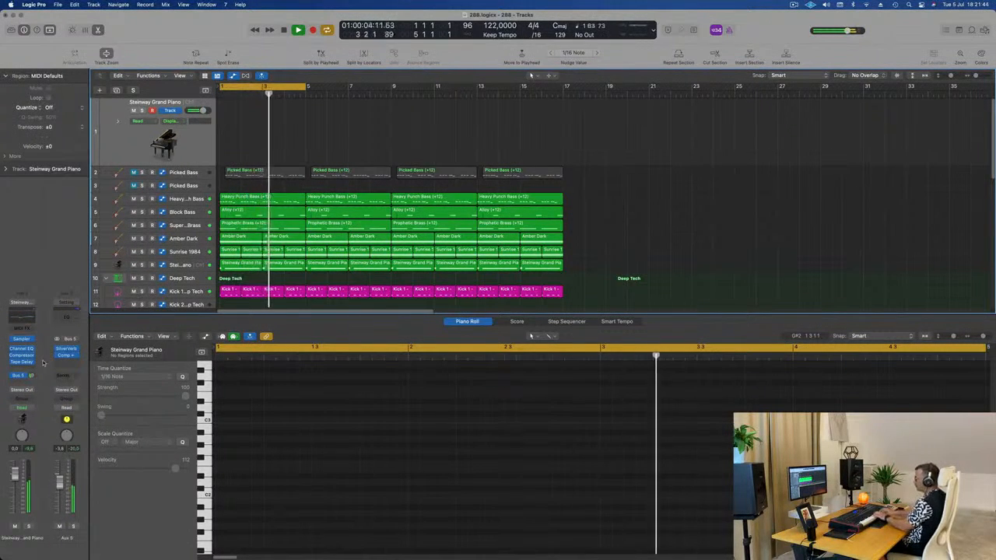
- Raise the first Steinway Grand Piano track's Bus 5 send level and extend the cycle range to bar 17
left_click_drag(32, 378, 33, 370)
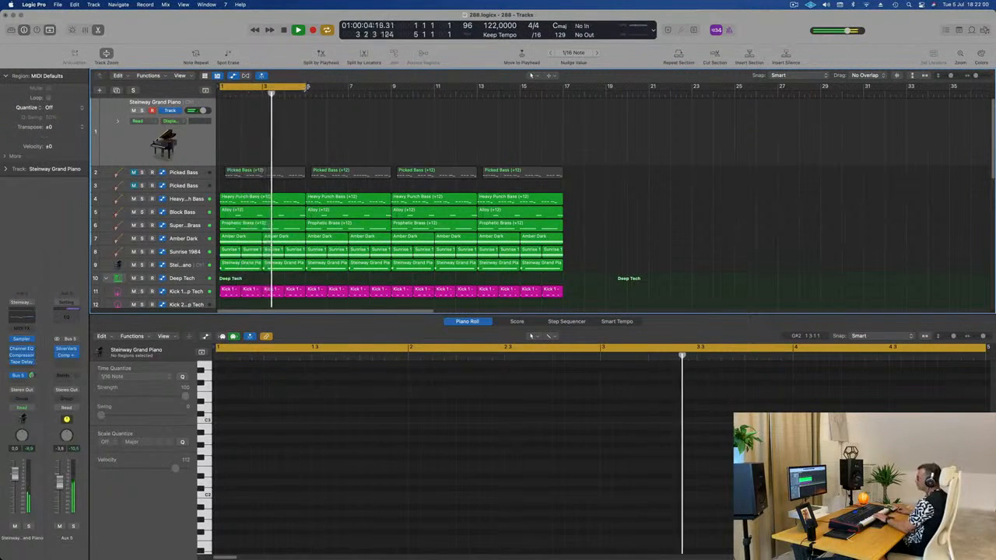
left_click_drag(305, 87, 561, 112)
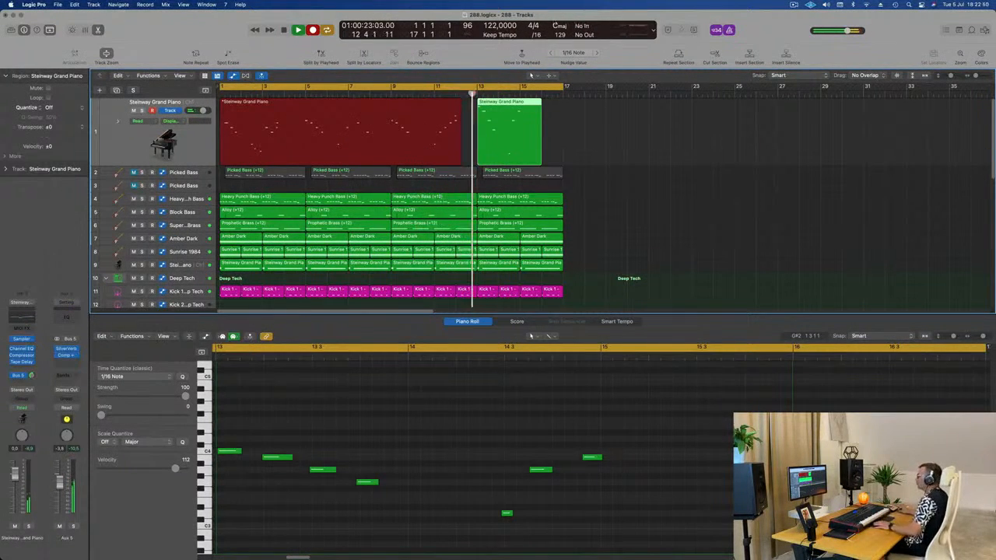
- Stop recording, then trim the piano take to its four-bar part from bar 9 and move that region to bar 1
key("space")
double_click(392, 105, "super")
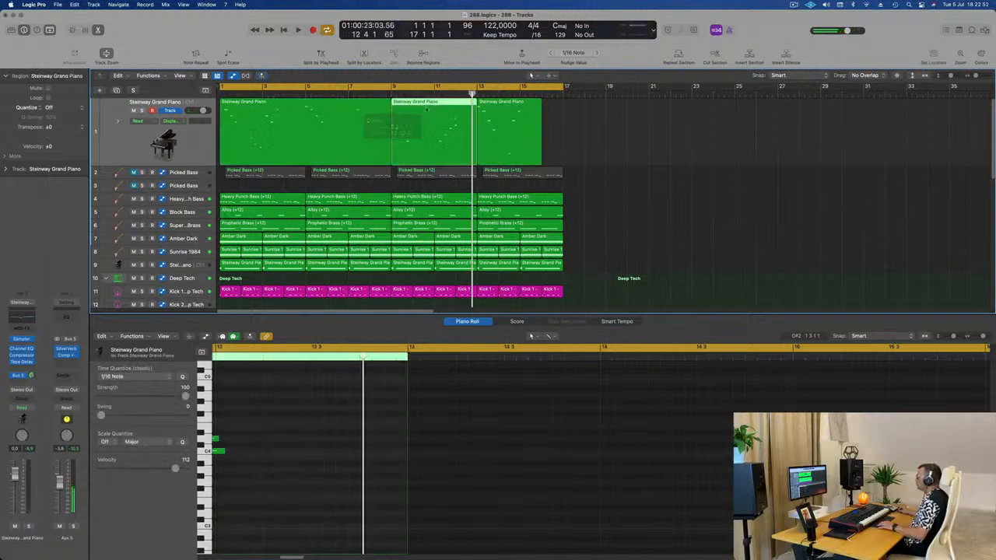
left_click(345, 102)
key("Delete")
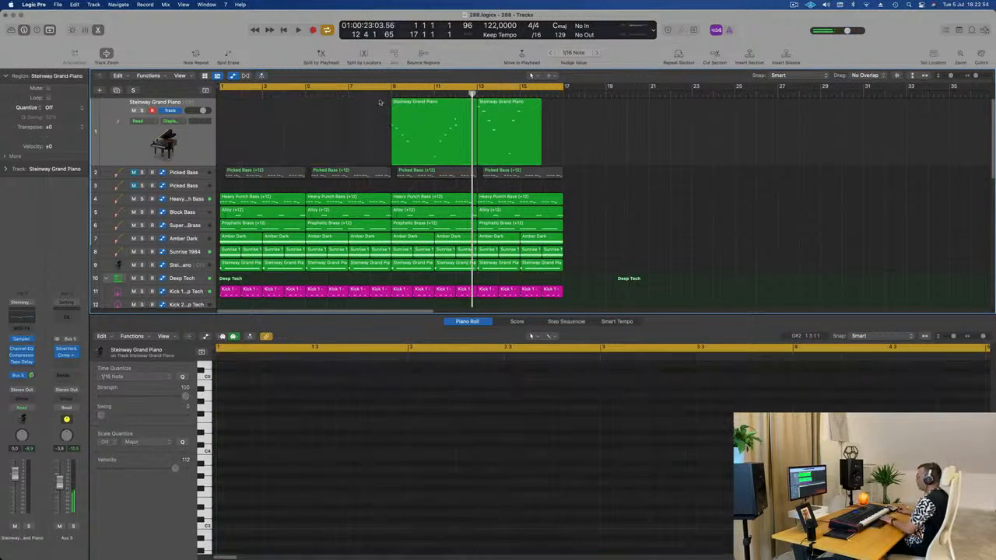
left_click_drag(419, 102, 247, 102)
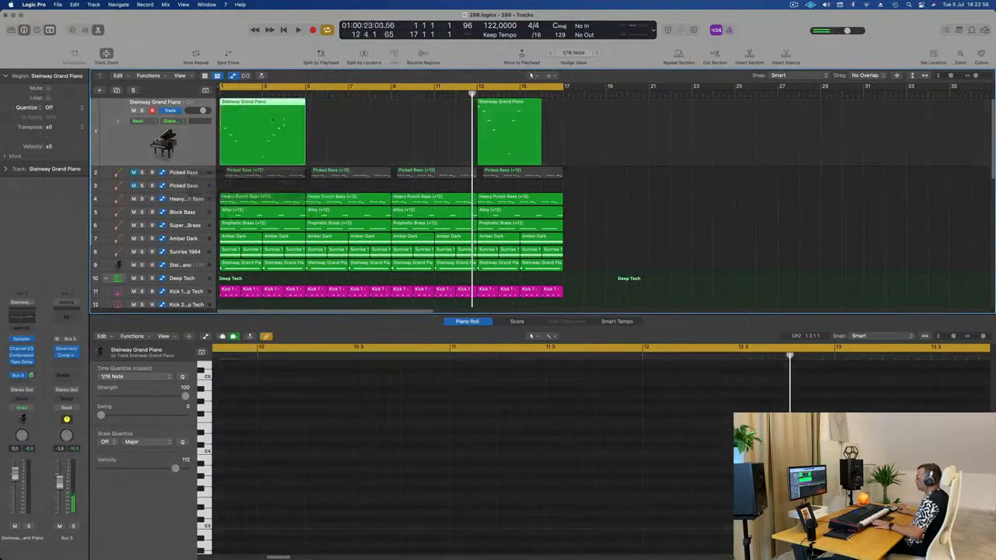
- Quantize all notes of the four-bar piano region at bar 1 to 1/16 notes and play it back
key("Return")
key("space")
key("Return")
left_click(466, 367)
key("space")
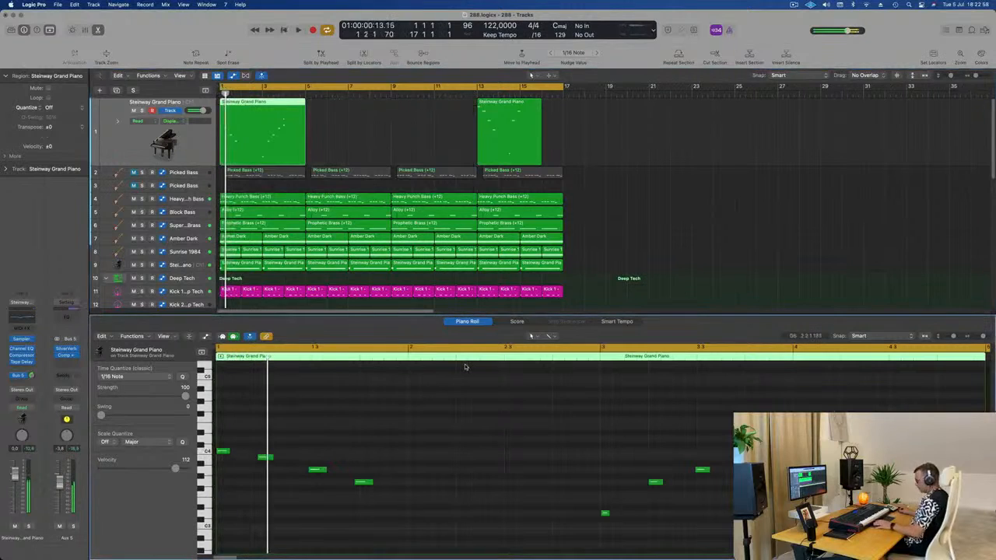
key("super+a")
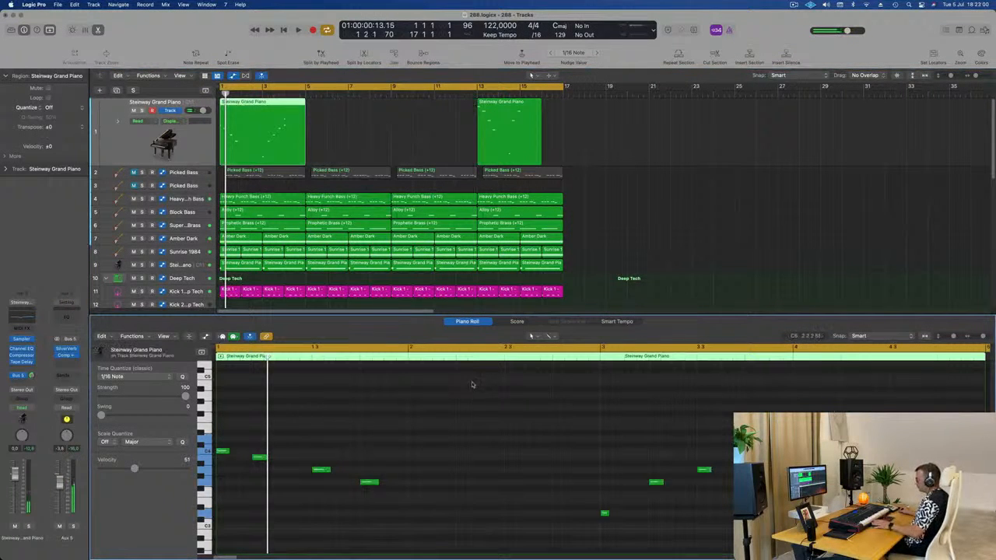
key("space")
key("space")
key("space")
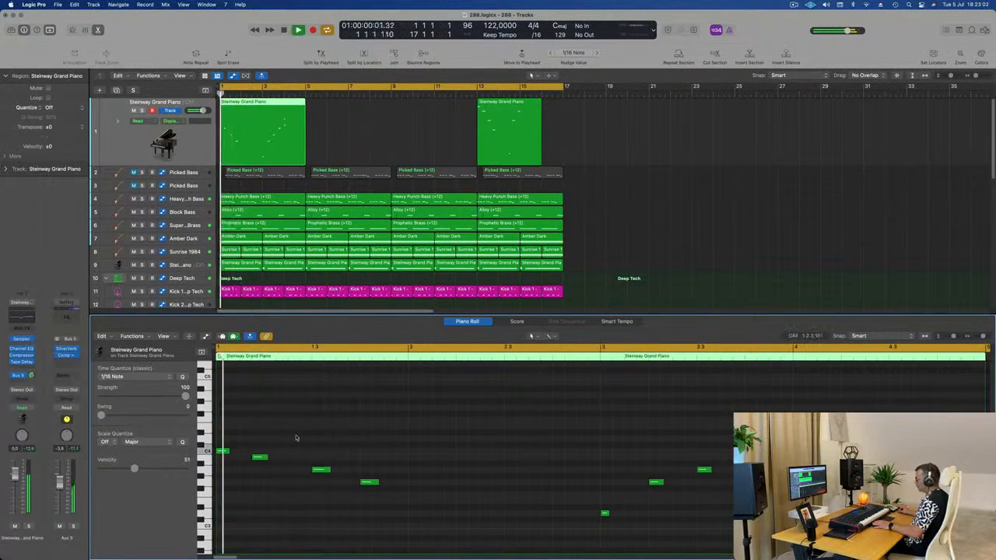
- Nudge the second note of the piano region one 1/16 note later and replay the result
left_click_drag(294, 439, 264, 467)
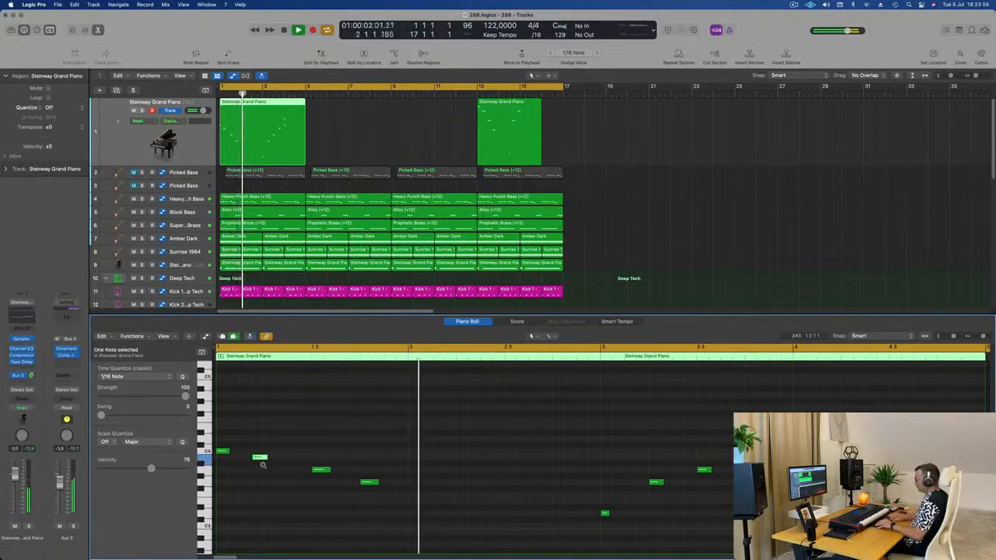
key("alt+Right")
key("space")
key("space")
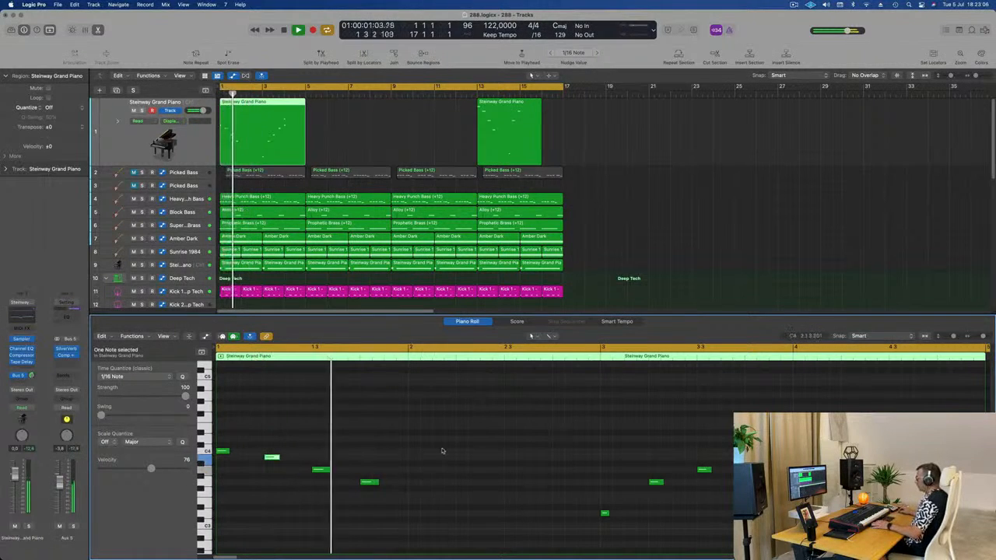
- Listen to the piano region while examining the timing of its notes in bars 2 to 4
left_click(477, 463)
scroll(514, 463, "up", 2)
scroll(514, 466, "down", 2)
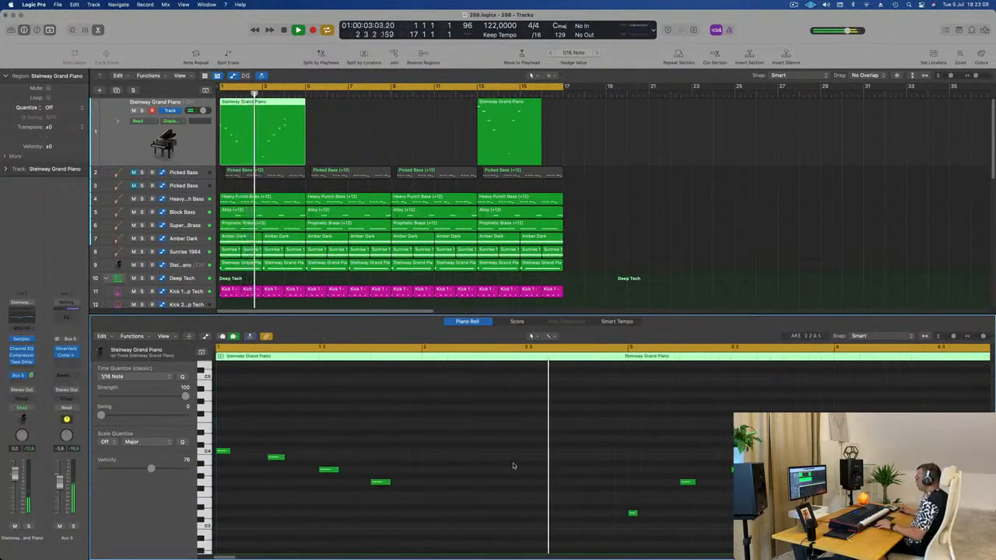
scroll(514, 467, "up", 1)
scroll(513, 467, "up", 1)
scroll(514, 467, "down", 2)
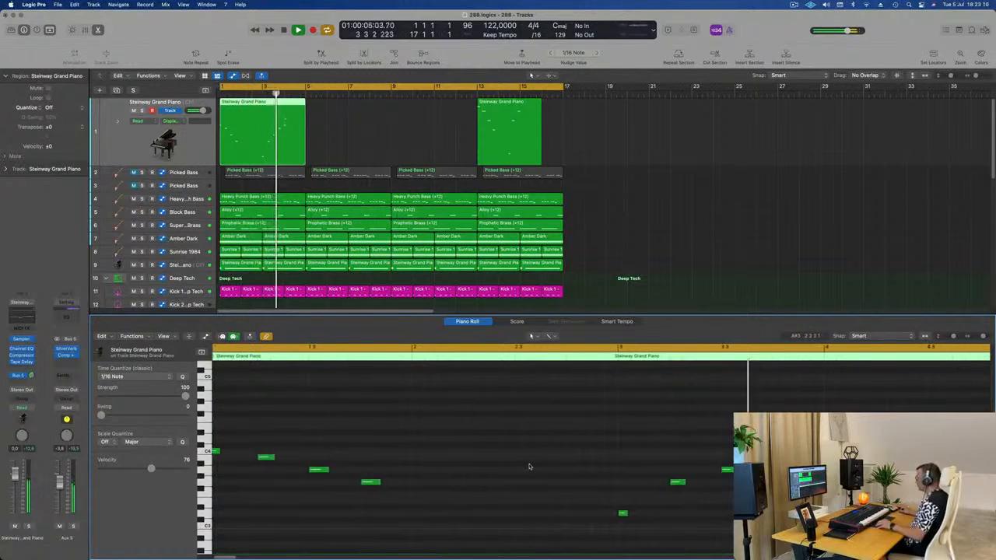
scroll(547, 467, "up", 1)
scroll(547, 468, "right", 2)
left_click(814, 452)
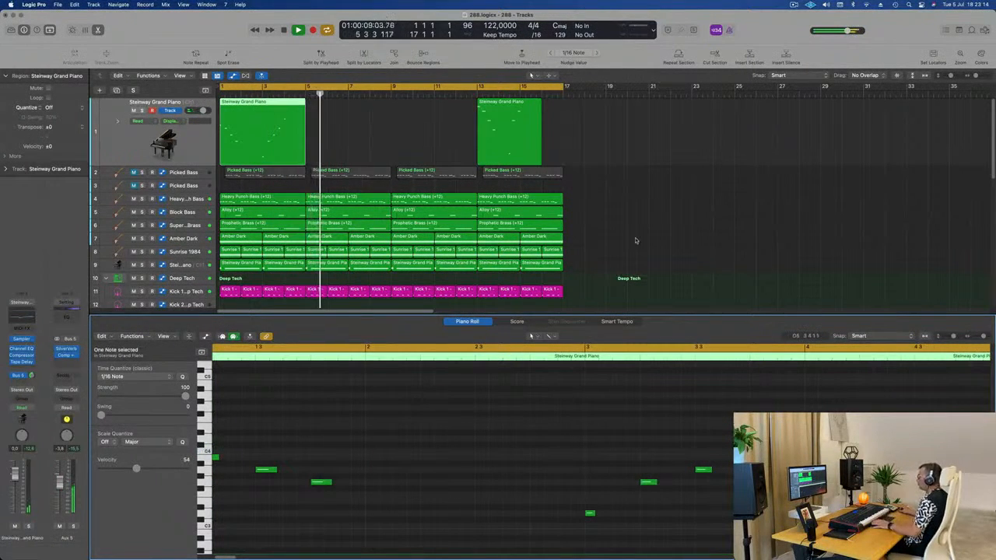
key("space")
key("space")
- Delete the leftover piano region at bar 13 and repeat the four-bar piano region three times up to bar 17
left_click(514, 144)
key("Delete")
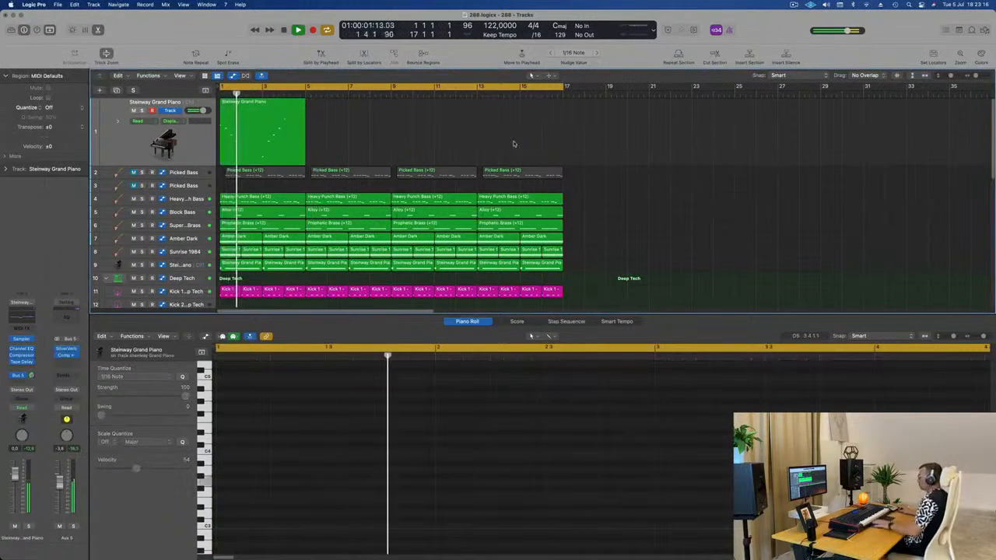
key("super+r")
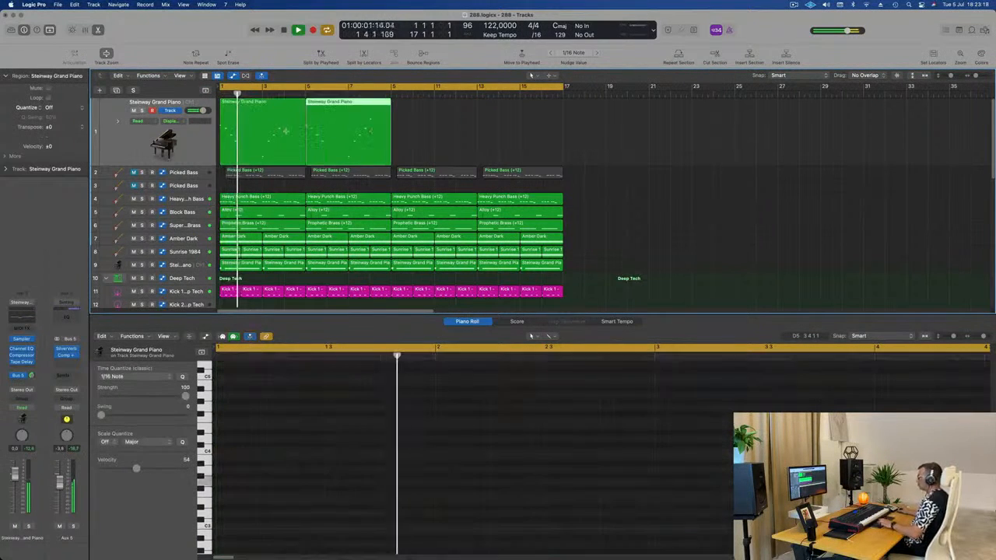
key("super+r")
key("super+r")
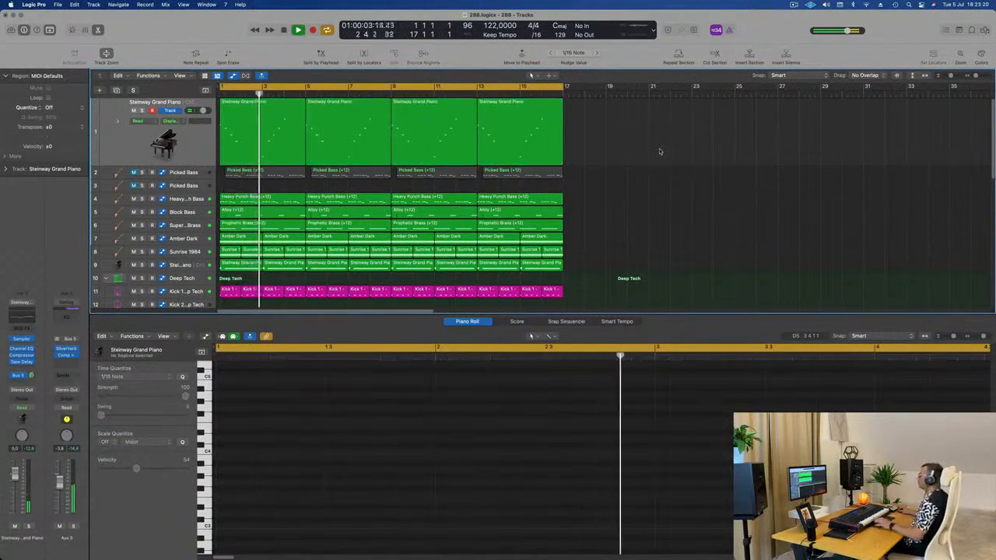
- Deselect the piano regions and hide the Piano Roll so the full track list has room
left_click(679, 176)
scroll(679, 175, "down", 1)
scroll(680, 174, "down", 2)
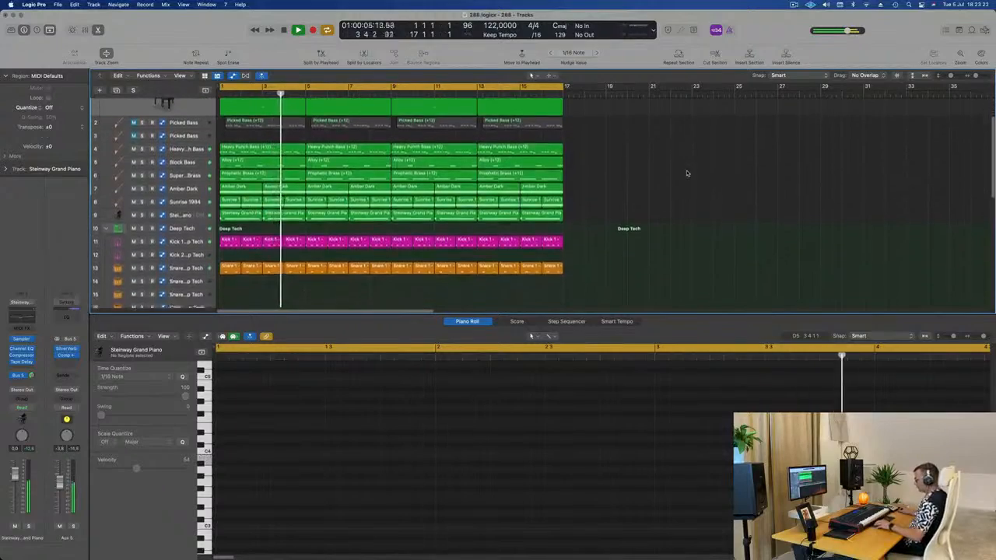
key("x")
key("x")
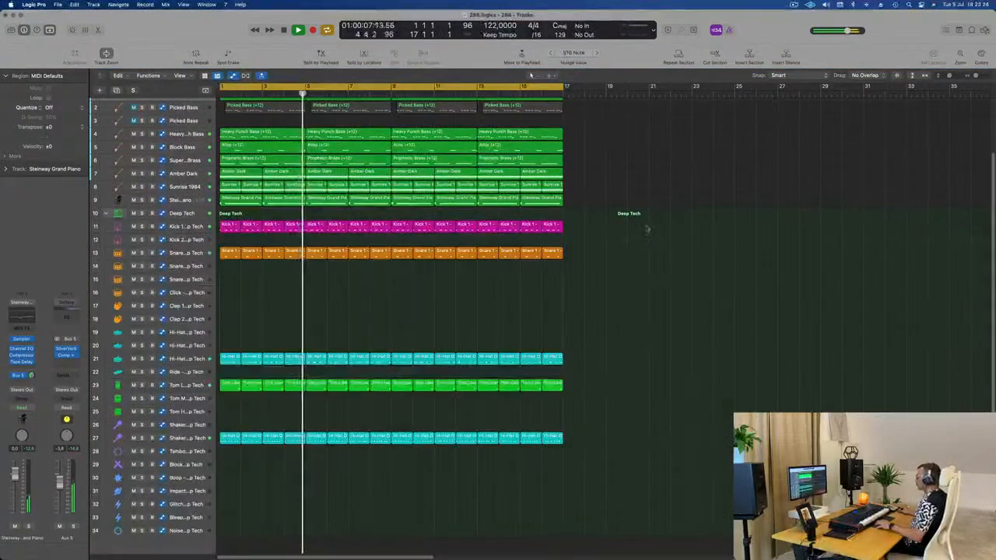
scroll(526, 298, "up", 3)
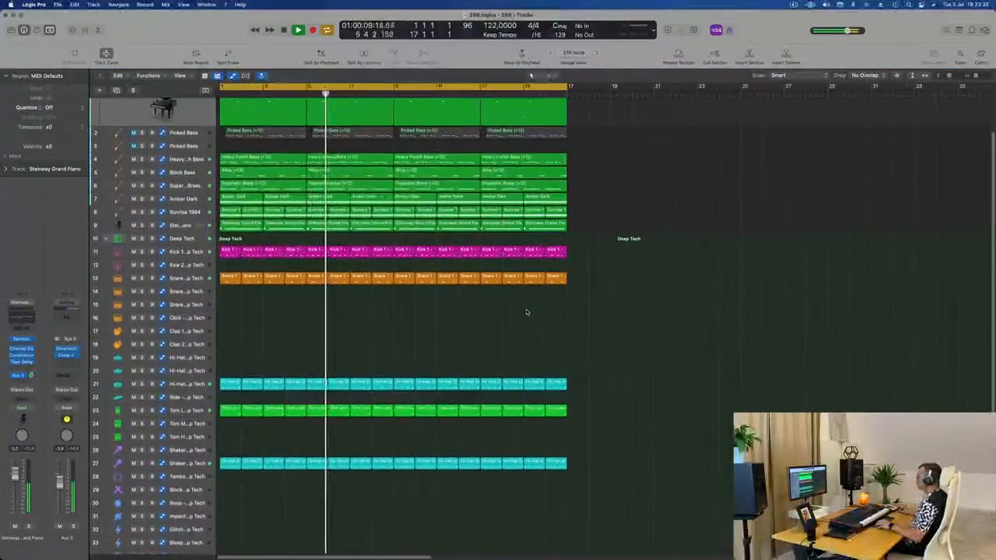
- Compare the mix with Sunrise 1984 muted and unmuted, and lower that track's volume to just below 0 dB
left_click(181, 231)
left_click(133, 187)
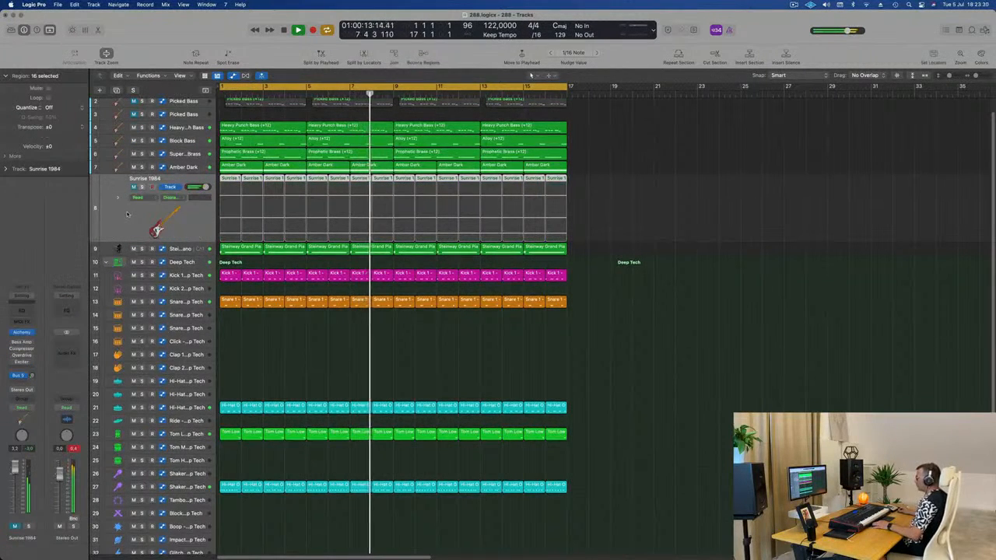
left_click(133, 186)
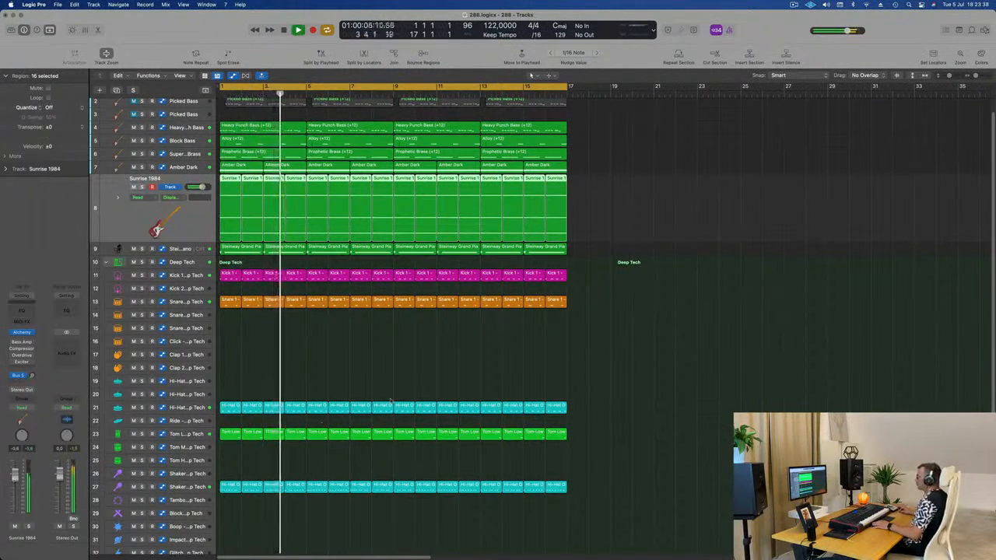
scroll(630, 363, "up", 1)
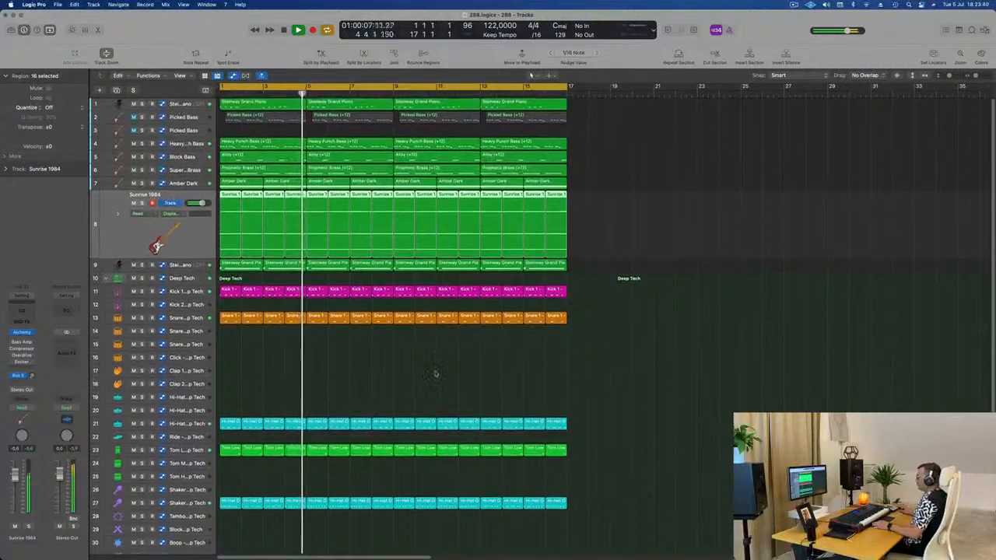
left_click(442, 371)
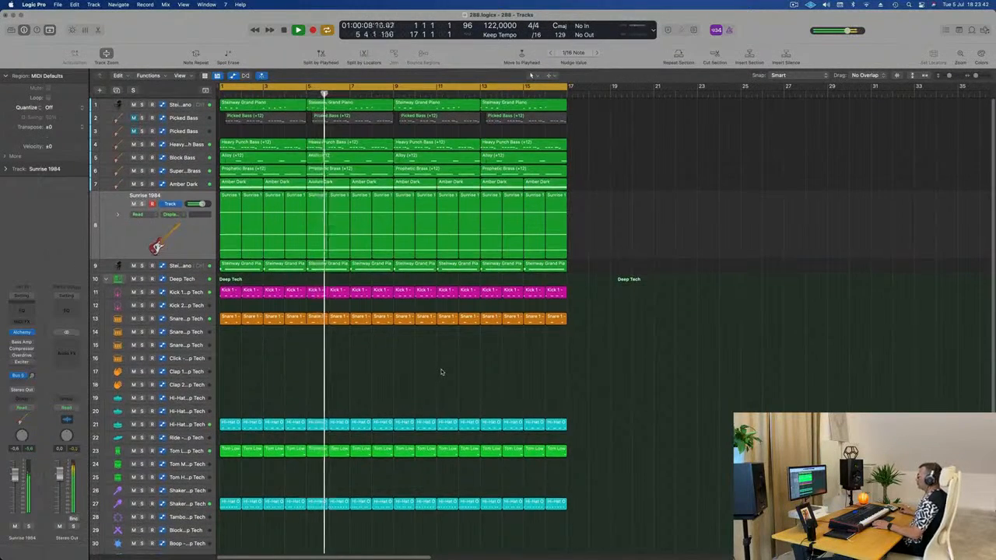
- Solo Sunrise 1984 briefly to hear it alone, and return to the full mix
left_click(142, 204)
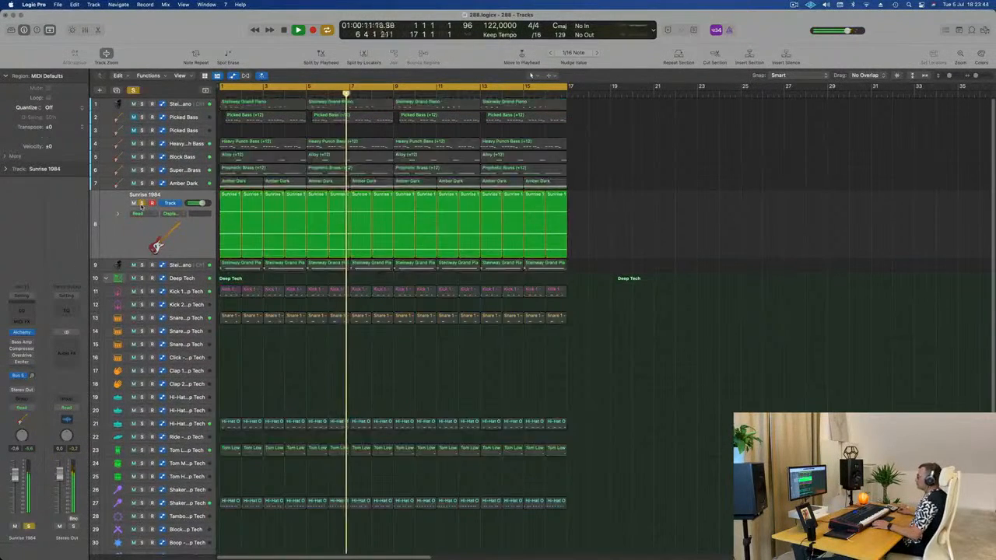
left_click(141, 203)
left_click(483, 366)
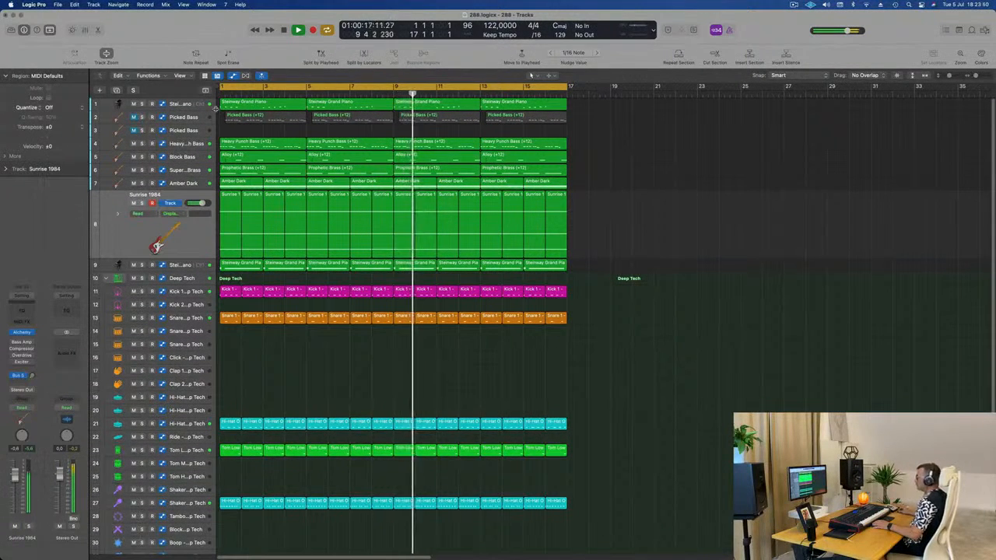
- Open the Tape Delay on the first Steinway Grand Piano track and set its wet output to 60%
left_click(189, 104)
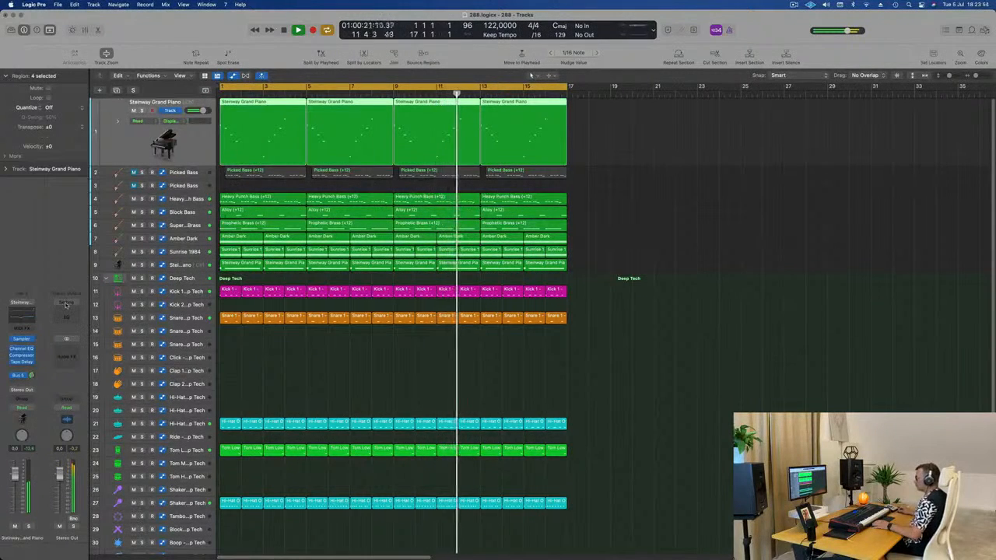
left_click(21, 361)
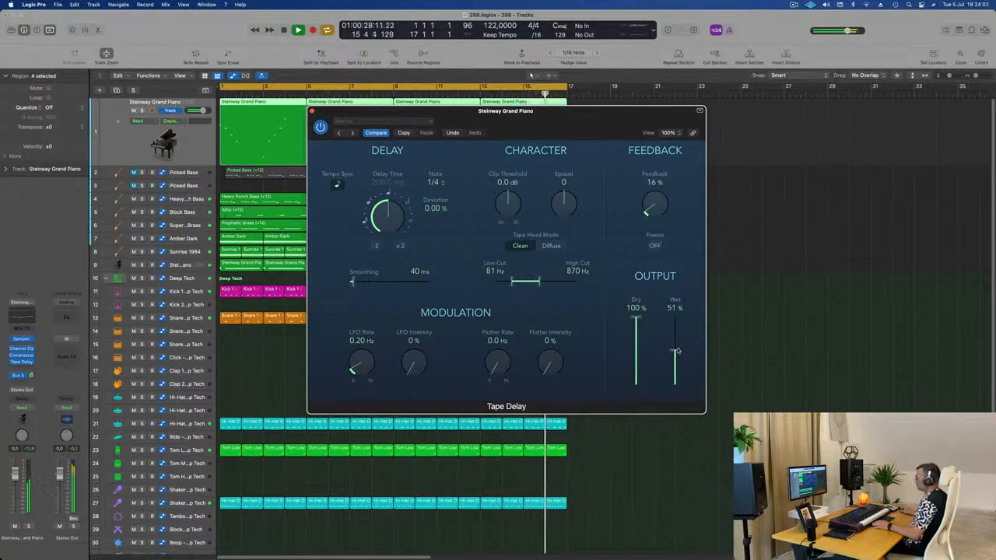
left_click_drag(677, 350, 677, 345)
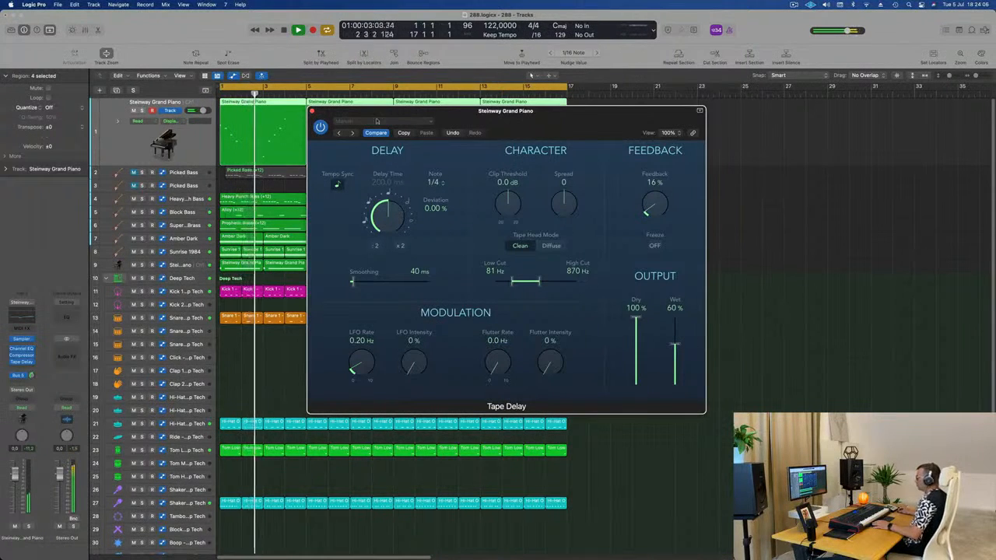
- Audition Tape Delay presets such as Ultra Dub, 1/16 Note Triplet, Slap and Feedback, and load 1/16 Note Dotted
left_click(340, 134)
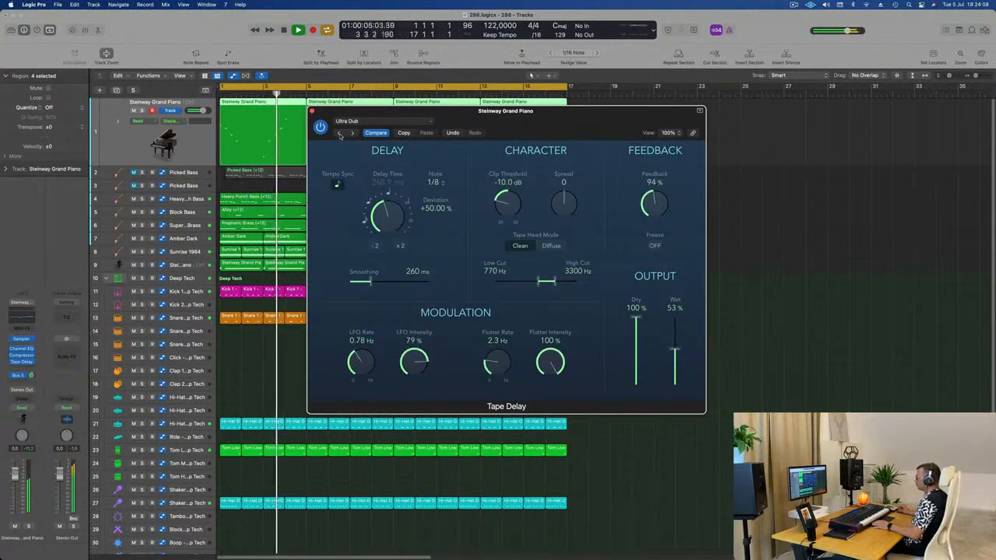
left_click(339, 134)
left_click(339, 133)
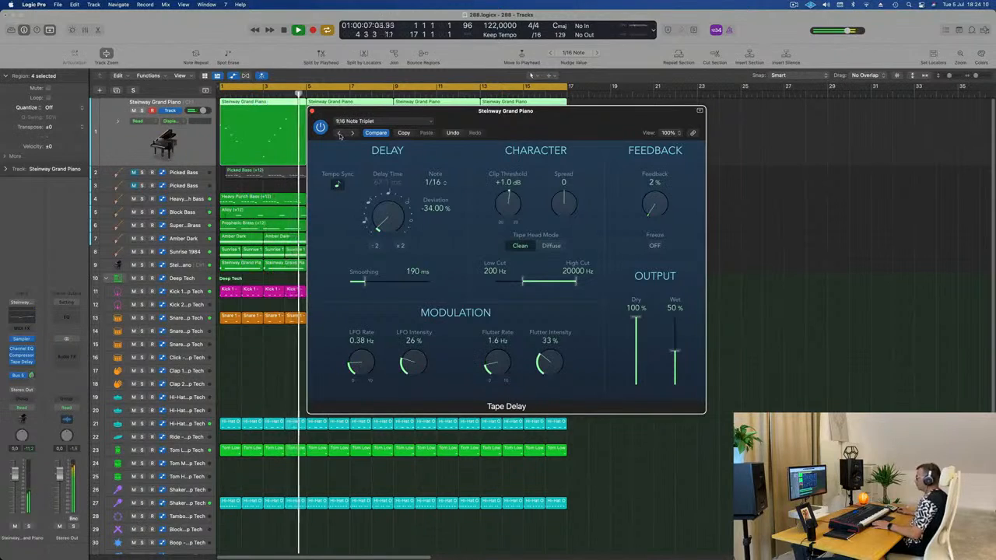
key("Return")
left_click(339, 134)
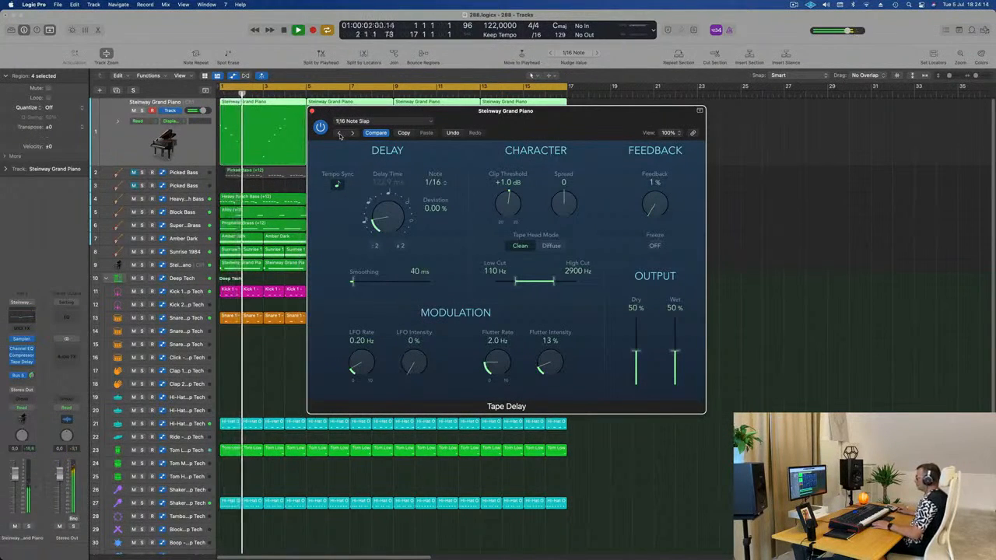
left_click(340, 134)
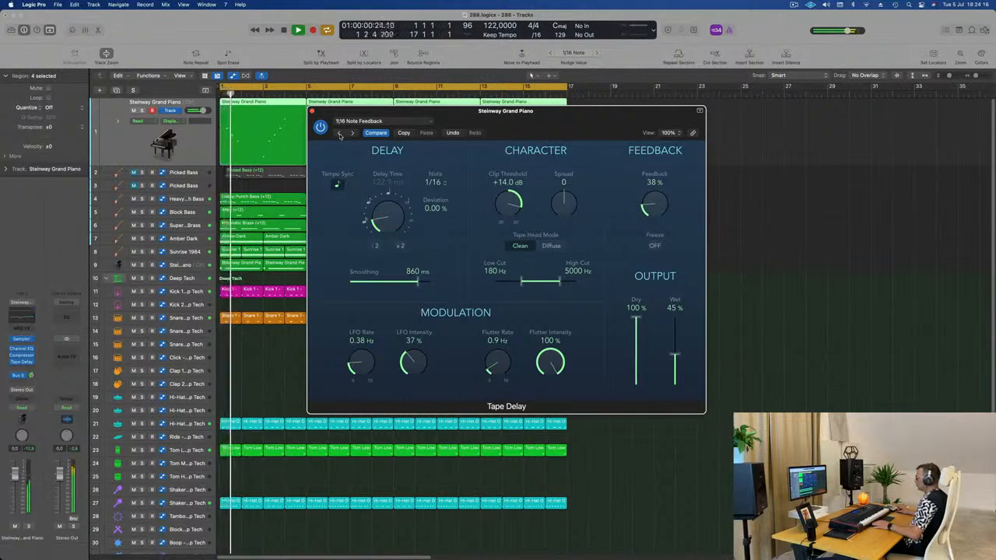
left_click(339, 134)
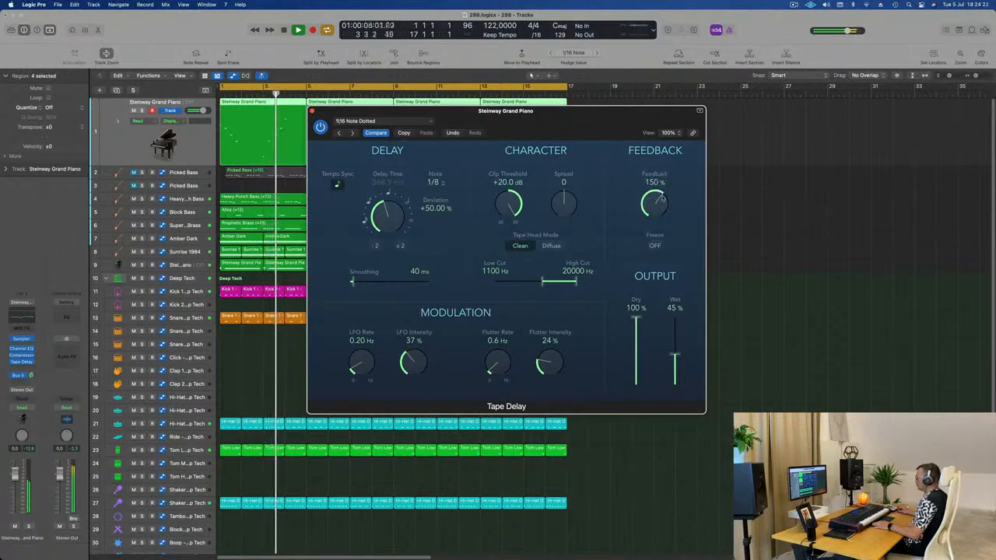
- Lower the Tape Delay's feedback to 73% and move its window off the first piano regions
left_click_drag(663, 199, 661, 225)
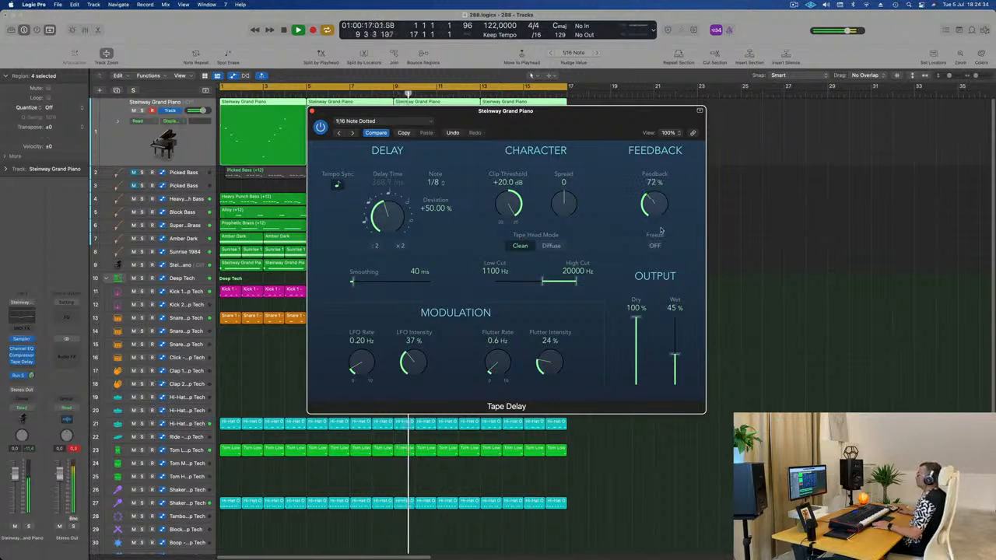
left_click_drag(592, 122, 765, 116)
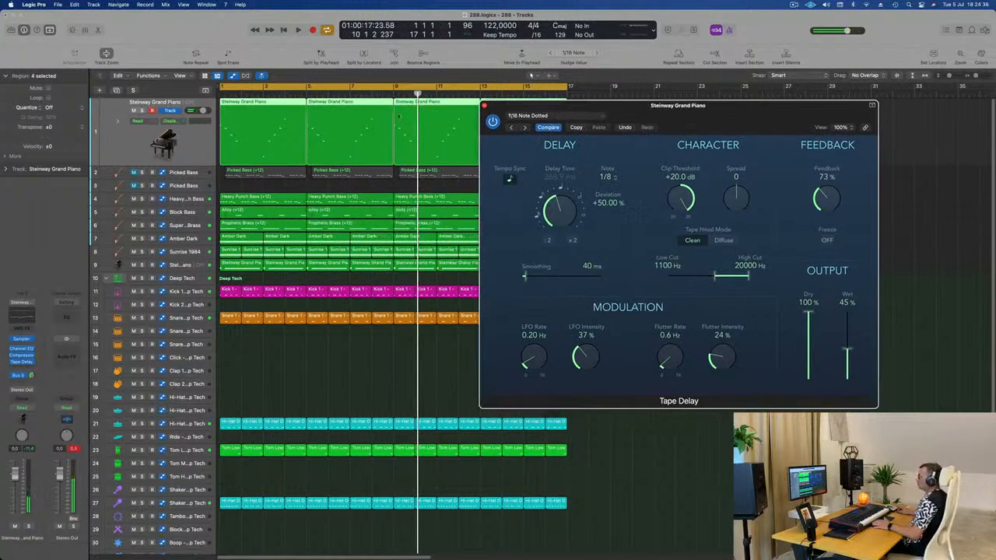
- Stop playback and set the first Steinway Grand Piano track's automation mode to Touch
key("space")
left_click(127, 138)
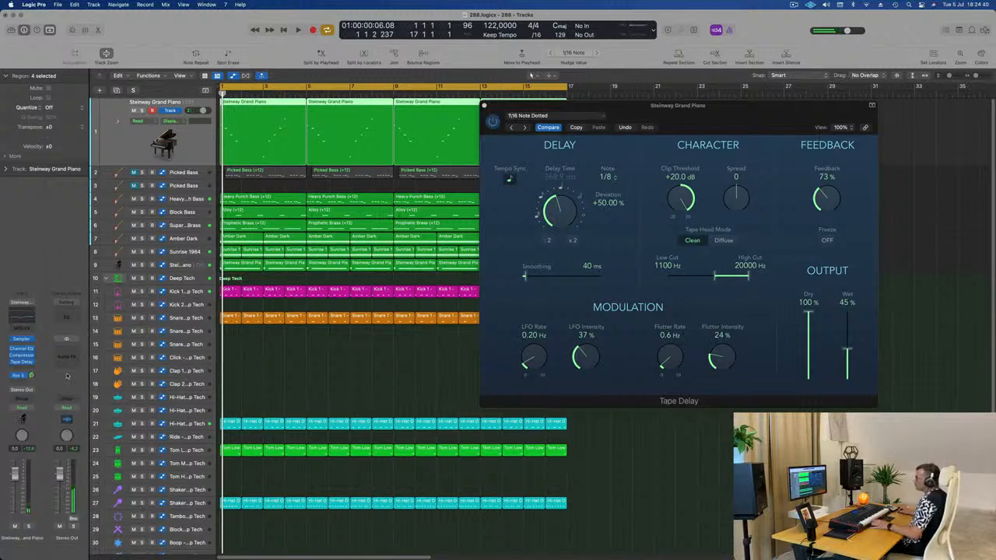
left_click(32, 410)
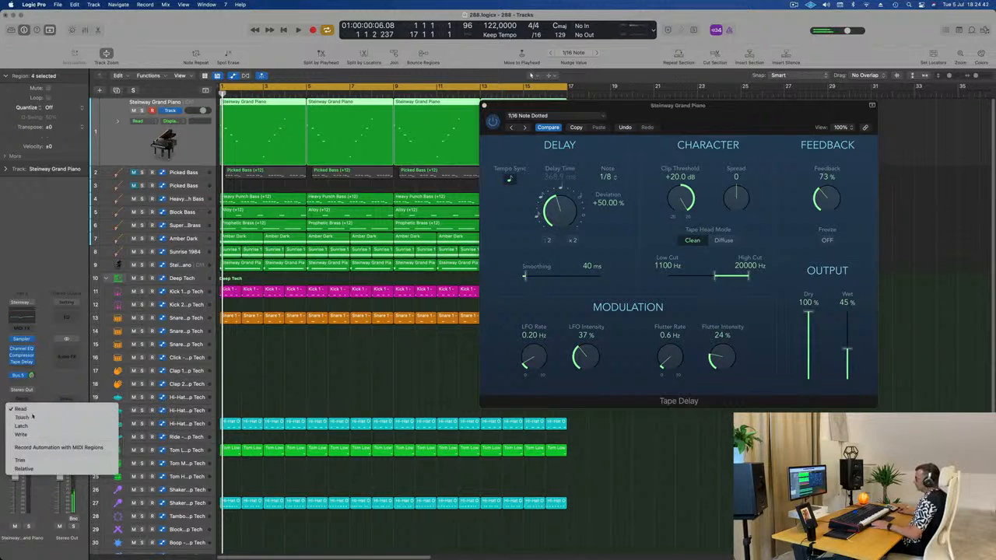
left_click(32, 417)
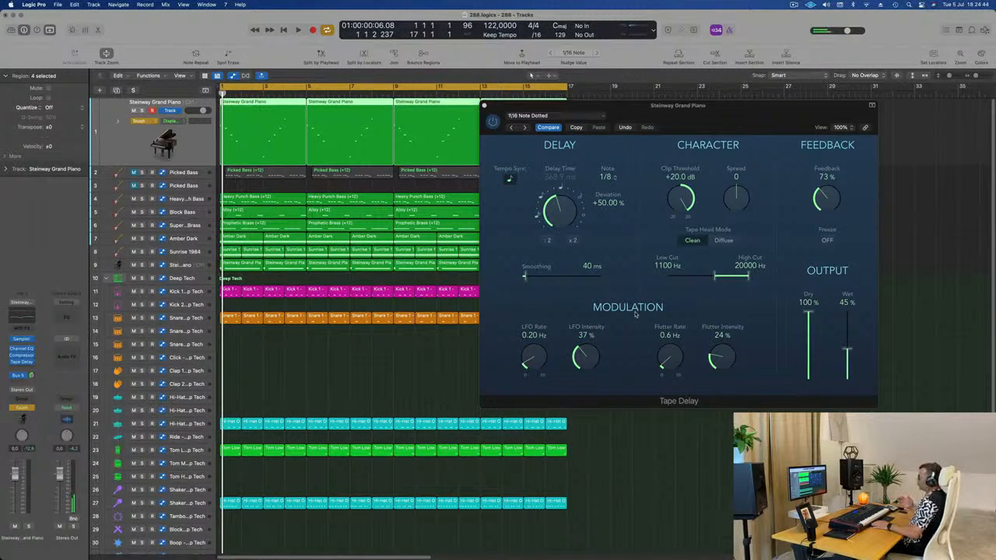
- Delete the Steinway Grand Piano regions starting at bars 5 and 13 on the first track, moving the Tape Delay window clear of them
left_click_drag(723, 131, 320, 258)
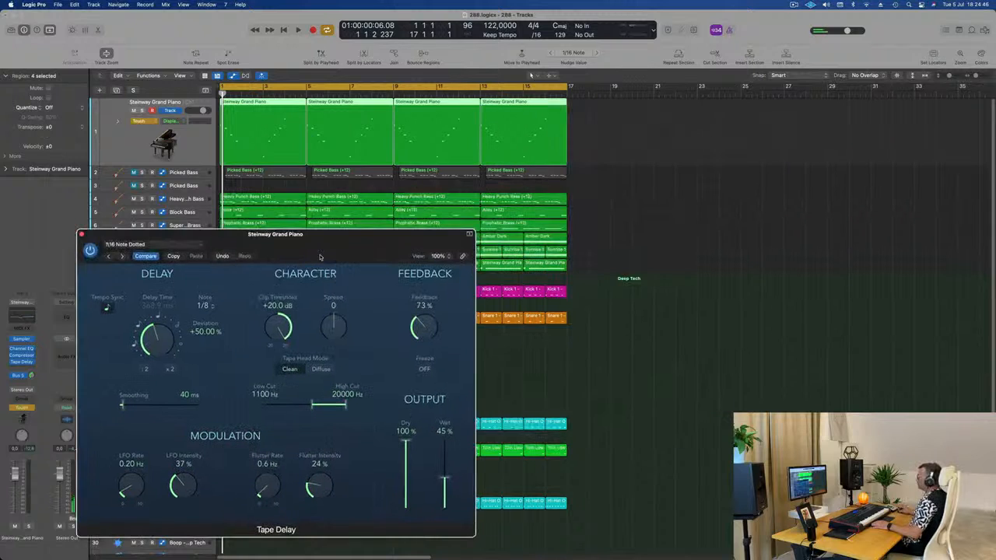
left_click(661, 138)
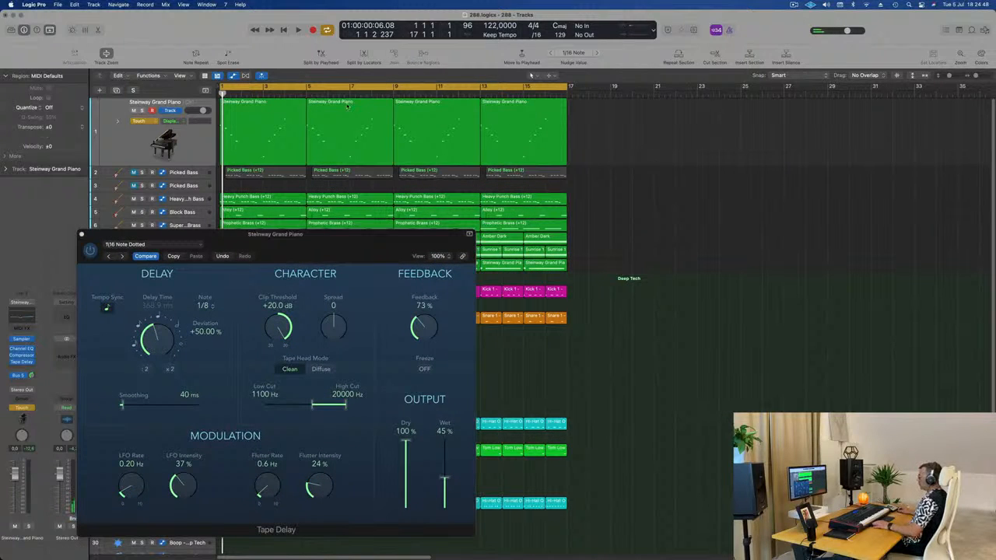
key("Delete")
key("Delete")
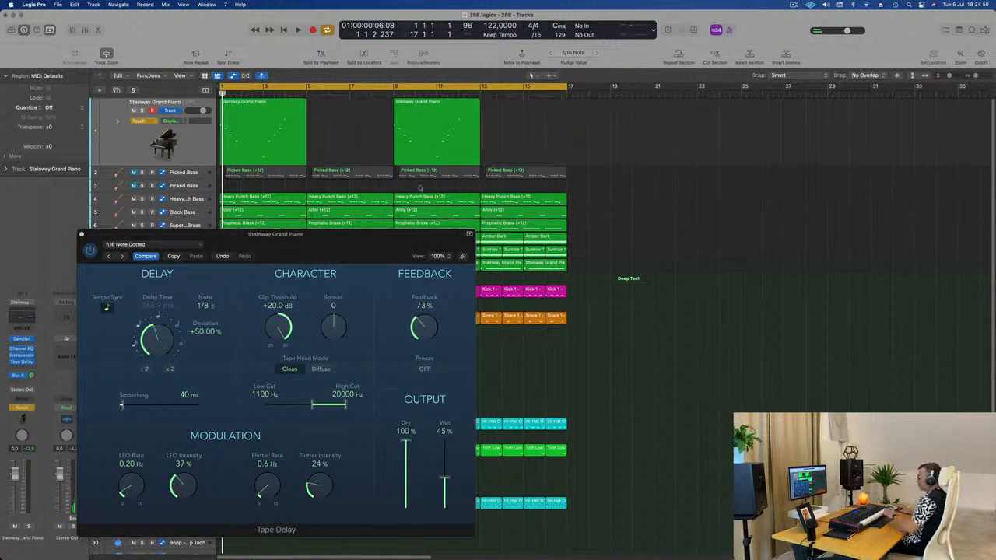
- Play the song from bar 1, capture a Tape Delay feedback move to 77% as automation, and close the plug-in
left_click_drag(319, 244, 658, 122)
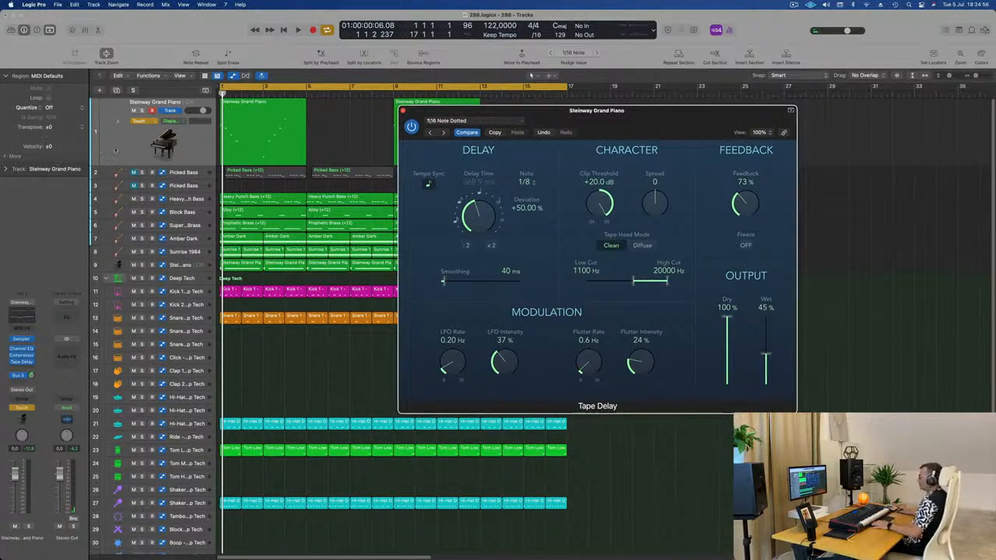
key("space")
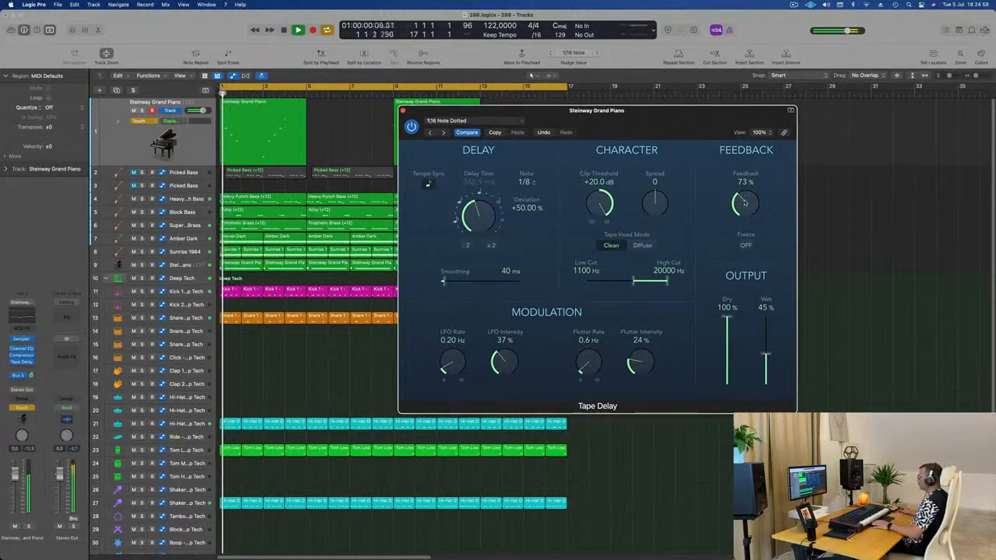
left_click_drag(747, 205, 746, 201)
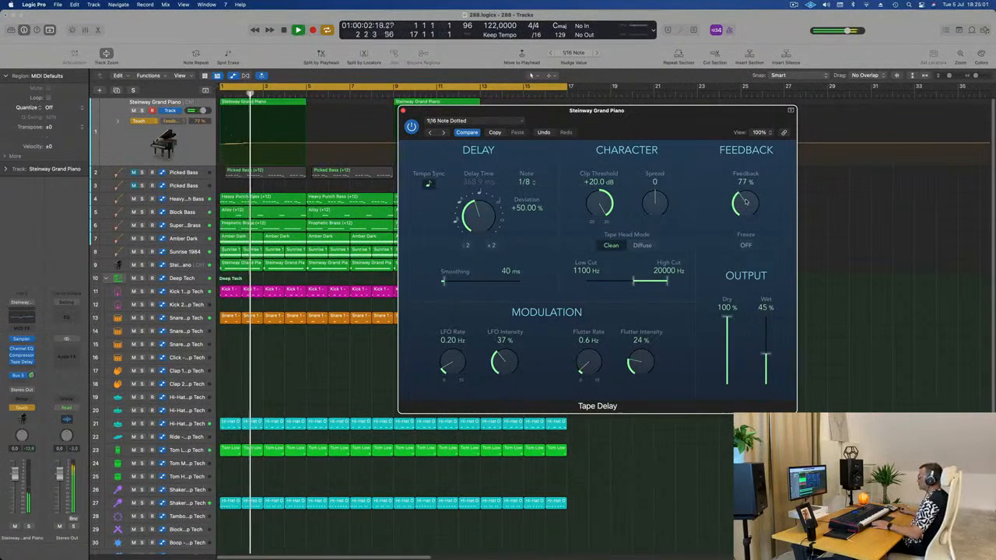
left_click(403, 109)
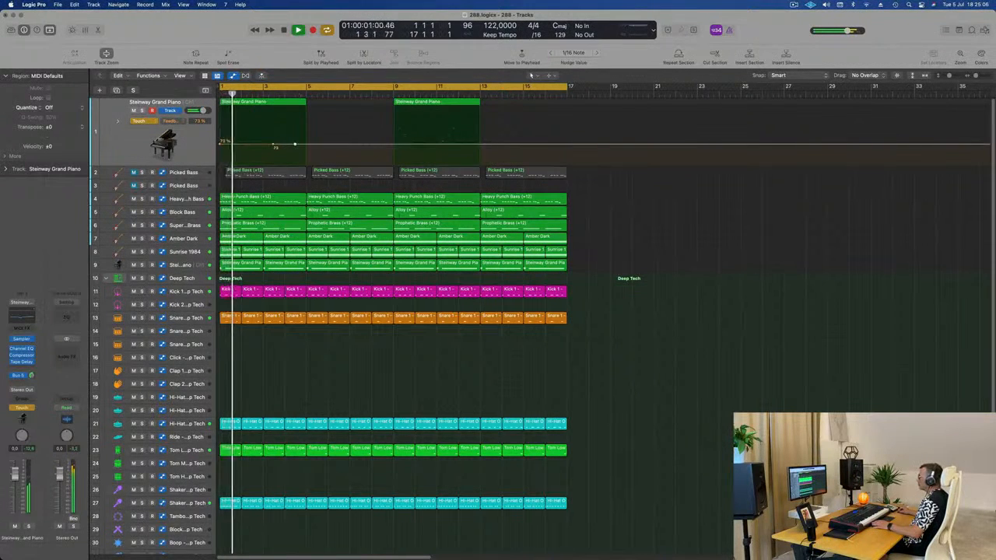
- Shape the first piano's feedback automation to rise from 73% to about 128% at bar 4 and fall through 102% to 0%, then set Read mode
left_click_drag(293, 146, 345, 162)
key("space")
key("space")
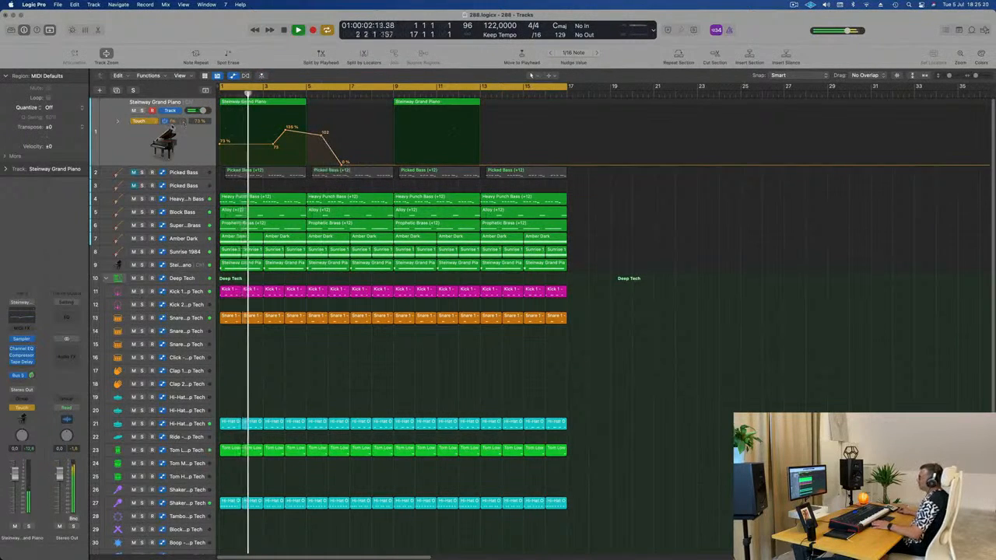
left_click(144, 122)
left_click(143, 113)
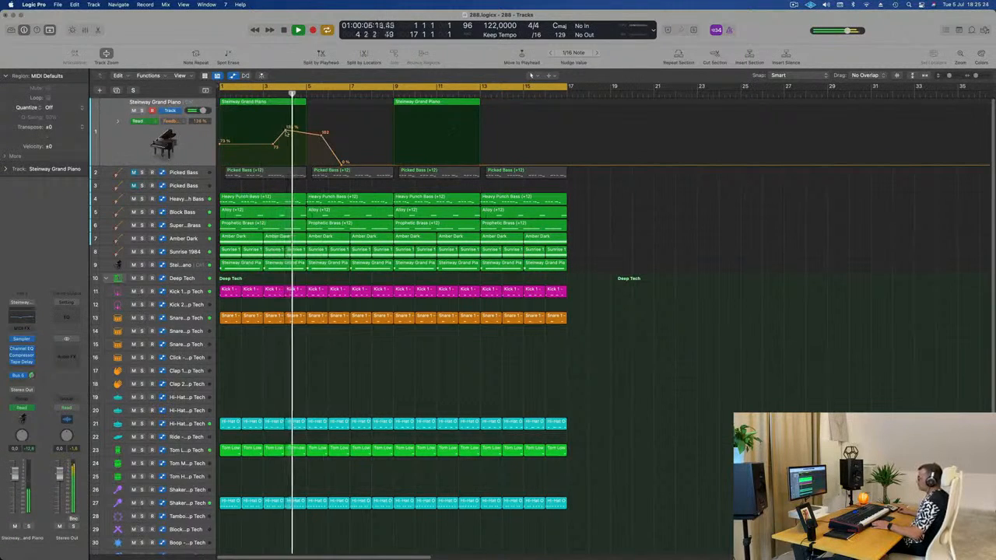
- Ease the feedback curve's decline to 100% after bar 5 and 76% near bar 8, and replay from the start
left_click_drag(286, 130, 322, 137)
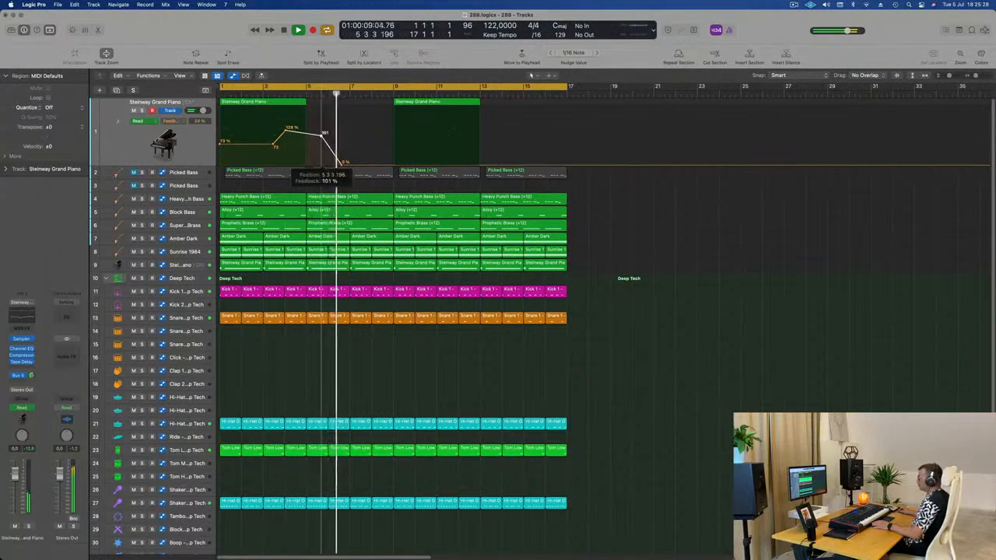
left_click_drag(322, 137, 373, 147)
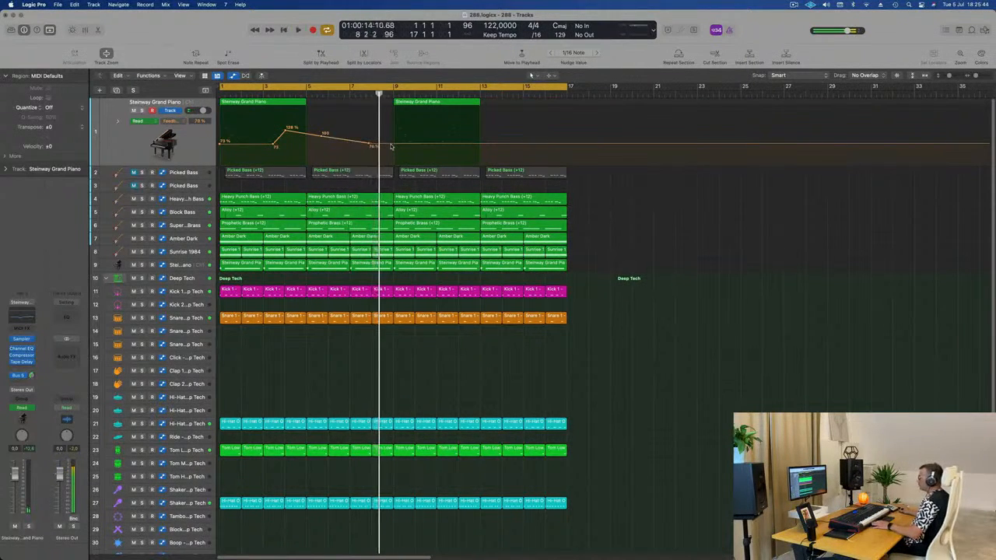
key("Return")
- Replace the first track's piano region at bar 9 with a copy of its opening region, including the feedback automation
left_click(457, 104)
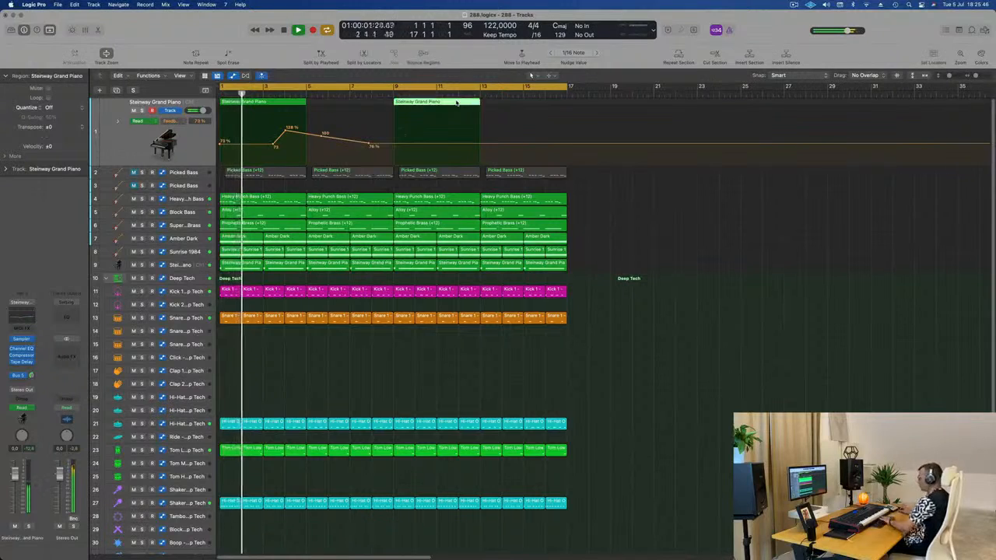
key("Delete")
left_click(280, 104)
left_click_drag(280, 104, 454, 111)
scroll(343, 115, "down", 1)
left_click(141, 146)
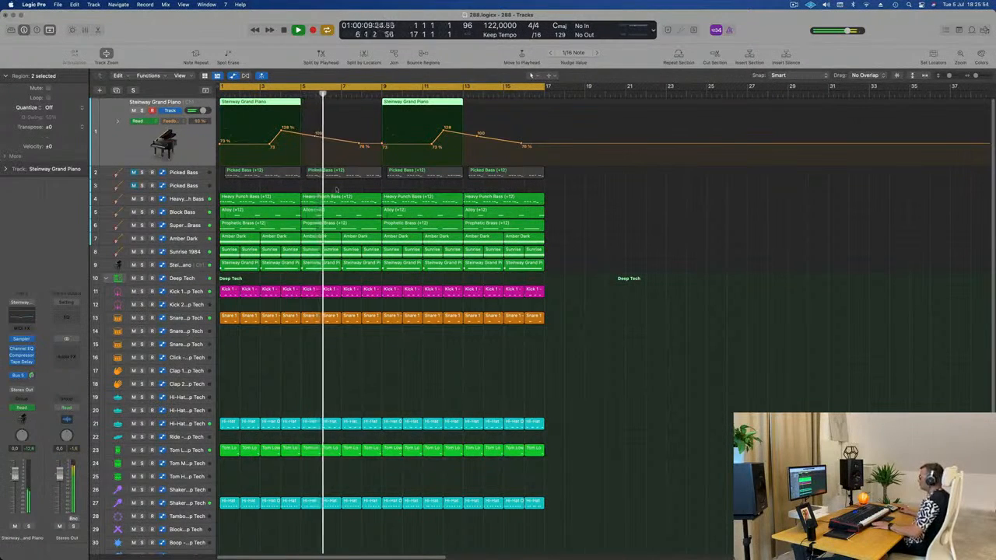
- Delete the two Steinway Grand Piano regions between bars 5 and 9 on track 9, keeping the piano tracks
key("Return")
left_click(325, 265)
key("Delete")
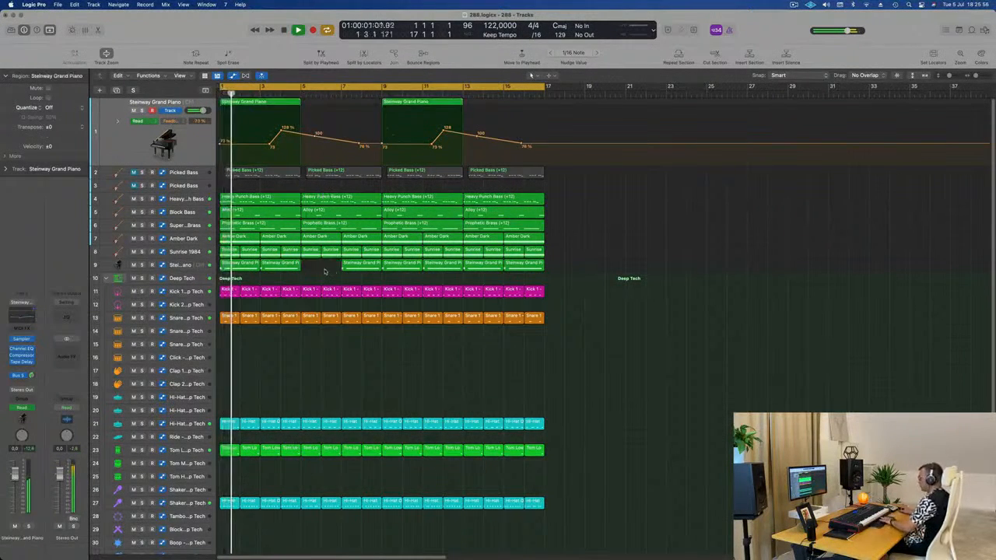
key("super+BackSpace")
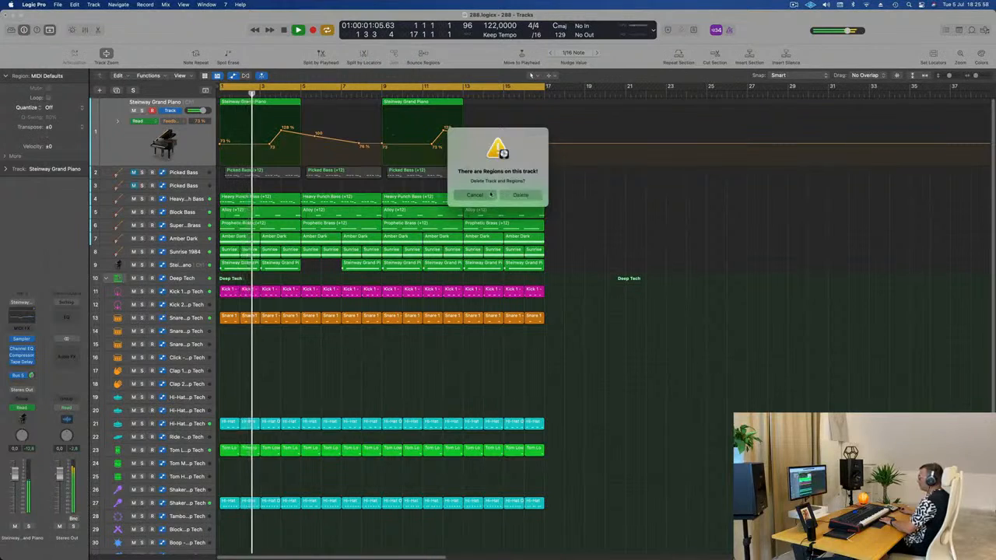
left_click(490, 194)
left_click(361, 265)
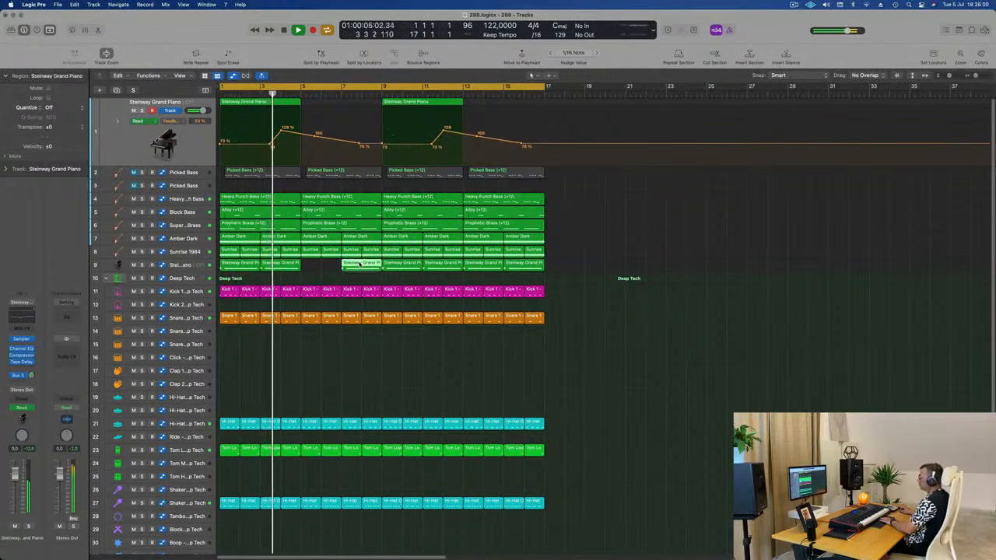
key("Delete")
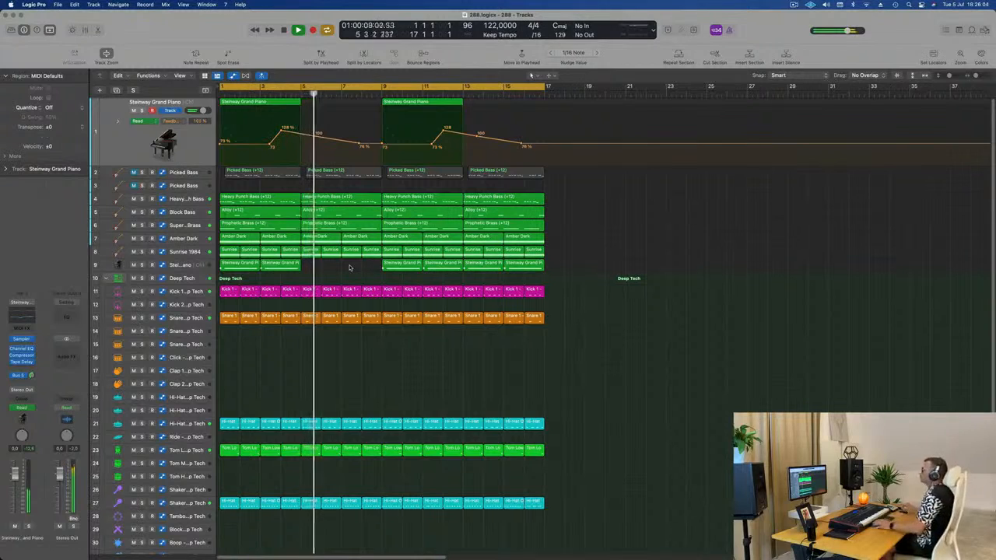
- Reshape the feedback automation between bars 5 and 9 to dip to about 90% at bar 7 and peak at about 118% at bar 8
left_click_drag(359, 144, 362, 133)
left_click(341, 139)
key("Return")
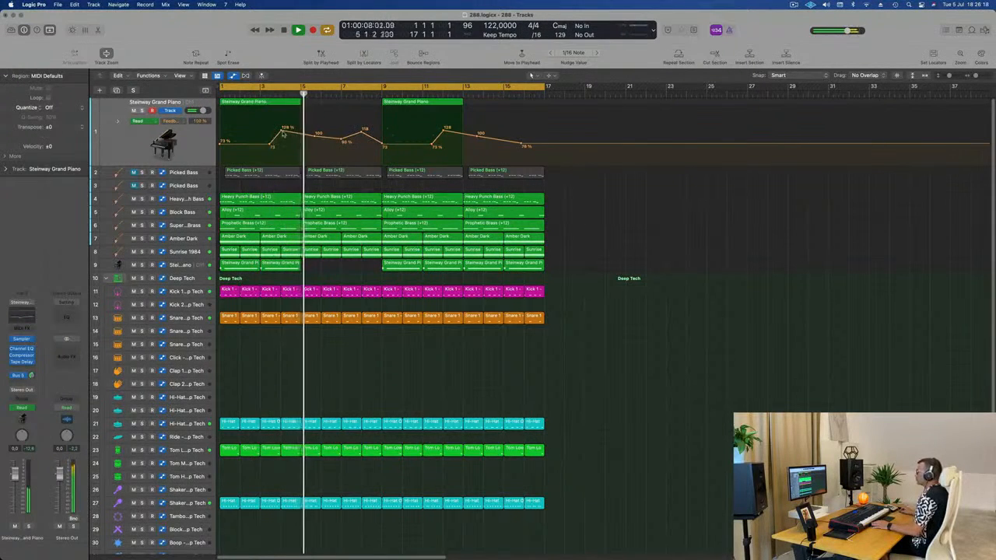
left_click(287, 129)
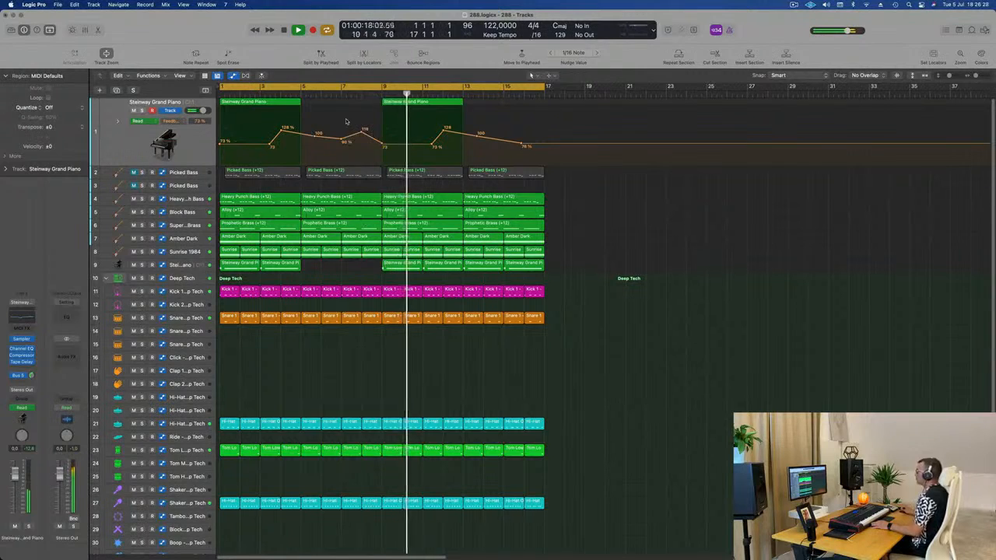
- Add a 114% feedback point at bar 13, move the 100% point to bar 15, and end at about 95% just after bar 16
left_click(466, 133)
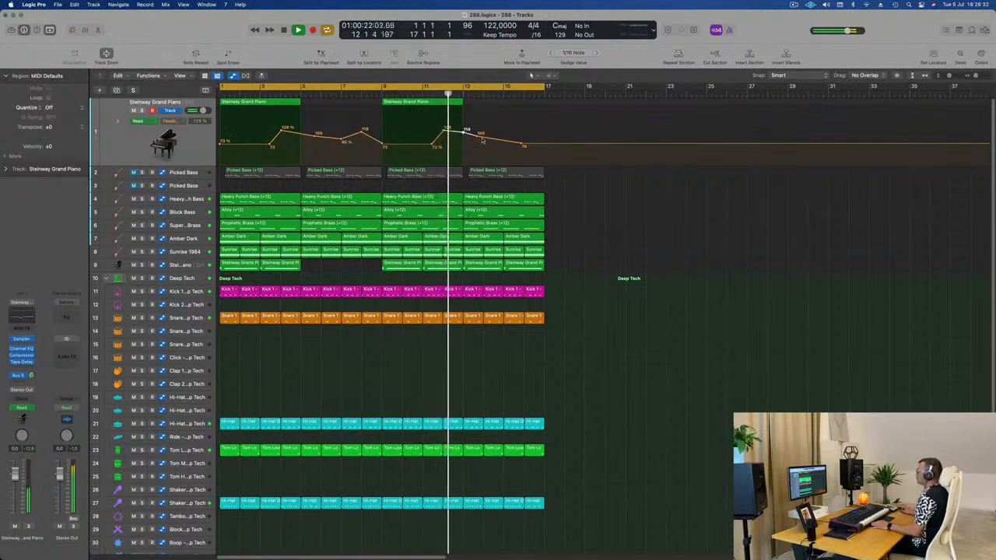
left_click_drag(478, 137, 512, 134)
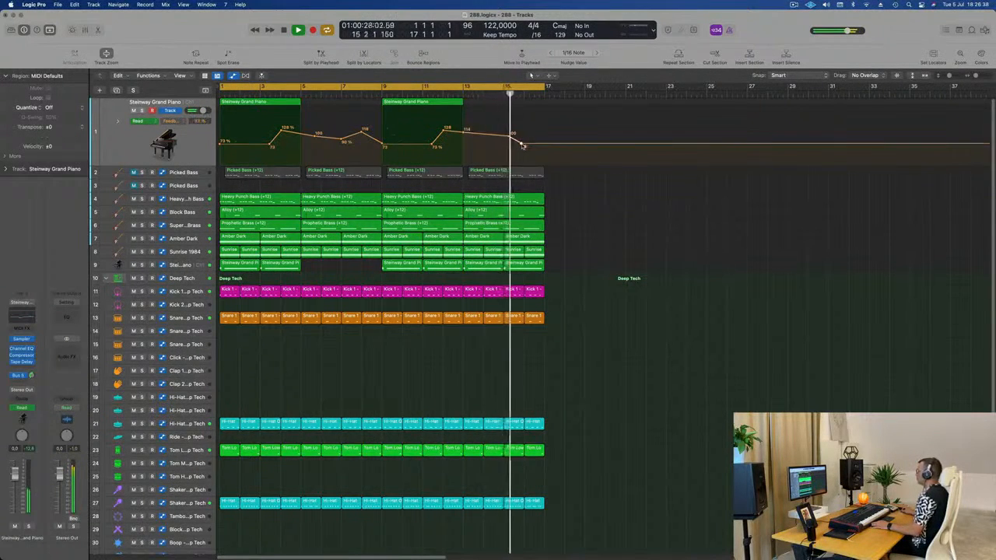
left_click_drag(523, 145, 531, 138)
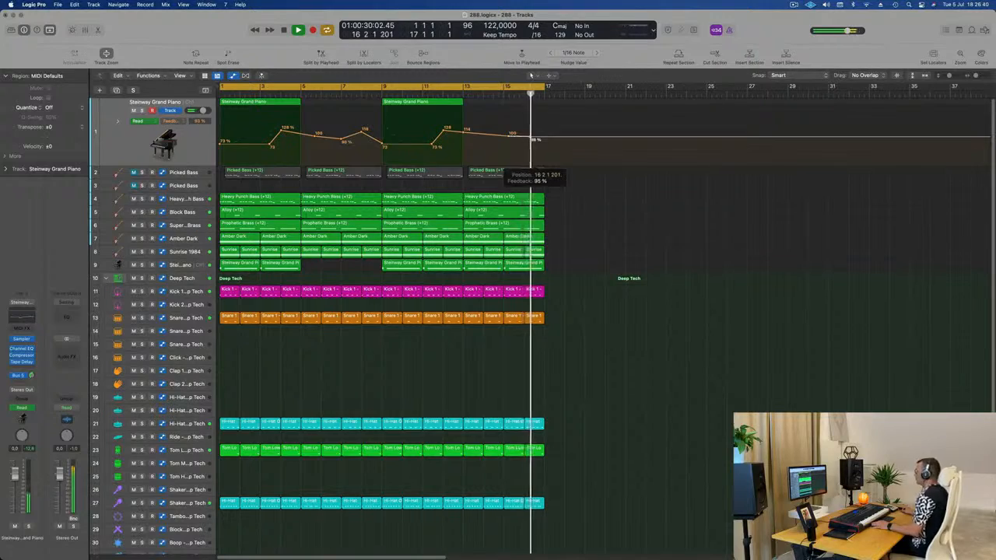
left_click(181, 146)
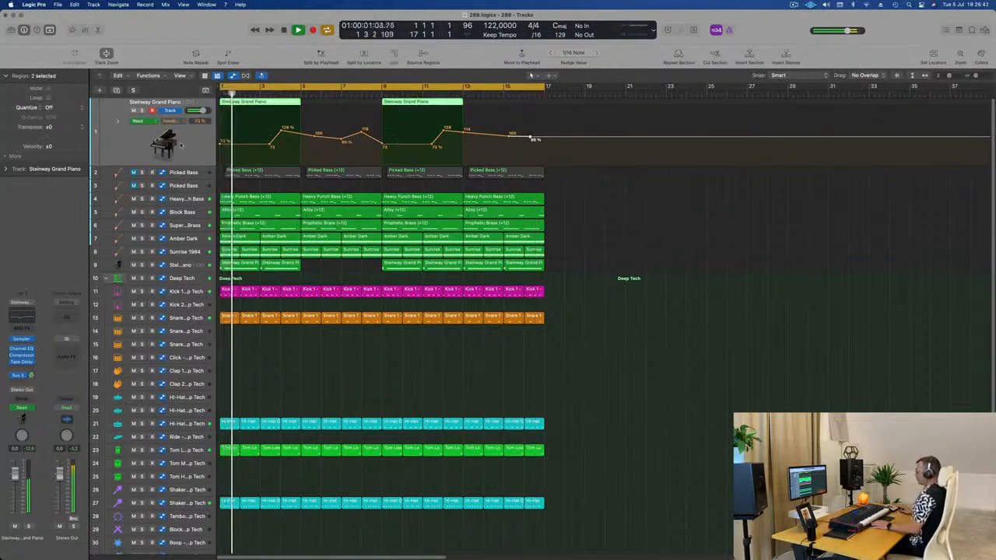